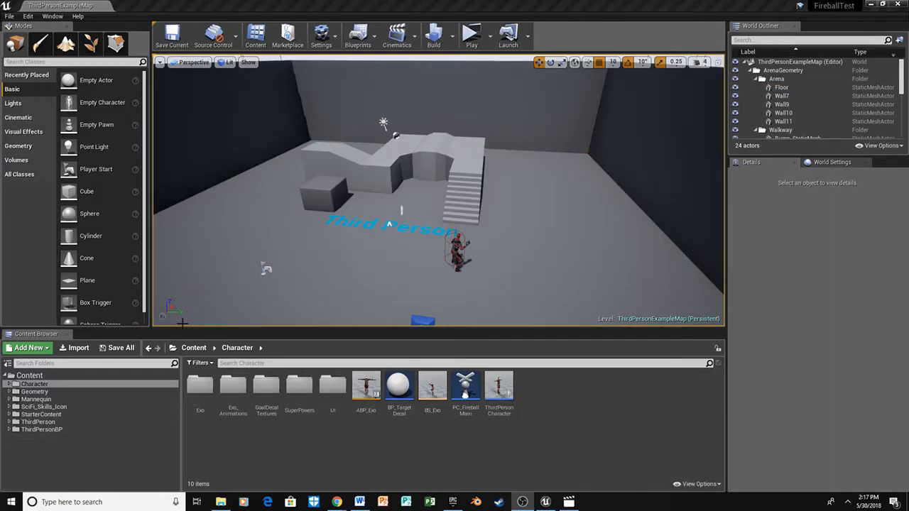
Play the FireballTest level in a preview window, running the character around the arena and triggering the fireball throw
left_click(472, 36)
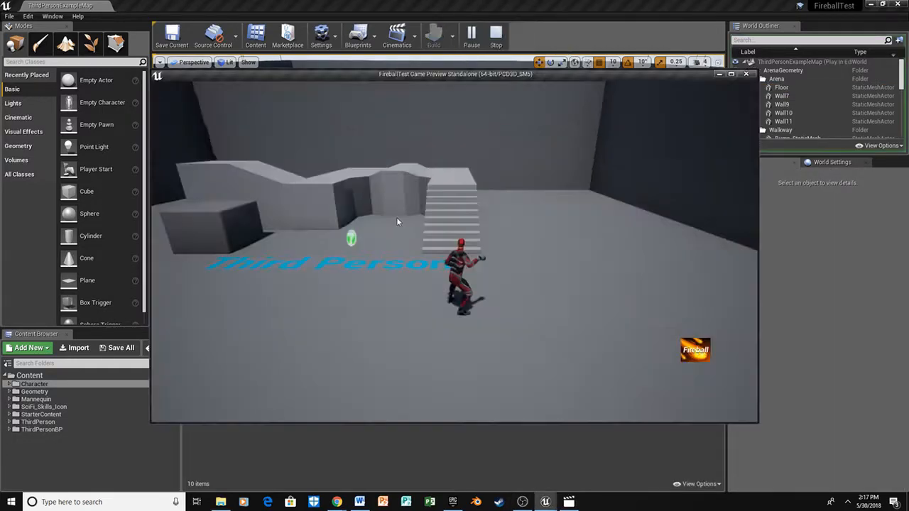
left_click(397, 216)
key("a")
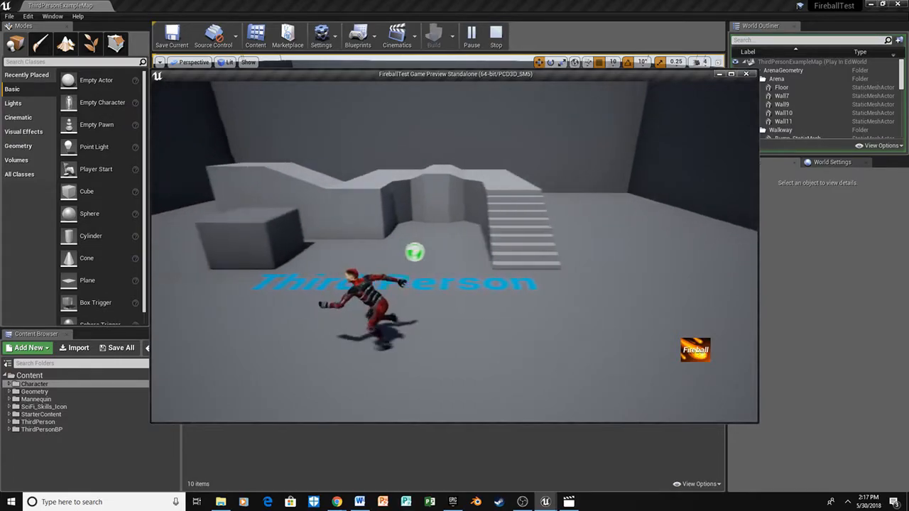
key("w")
key("d")
key("s")
key("w")
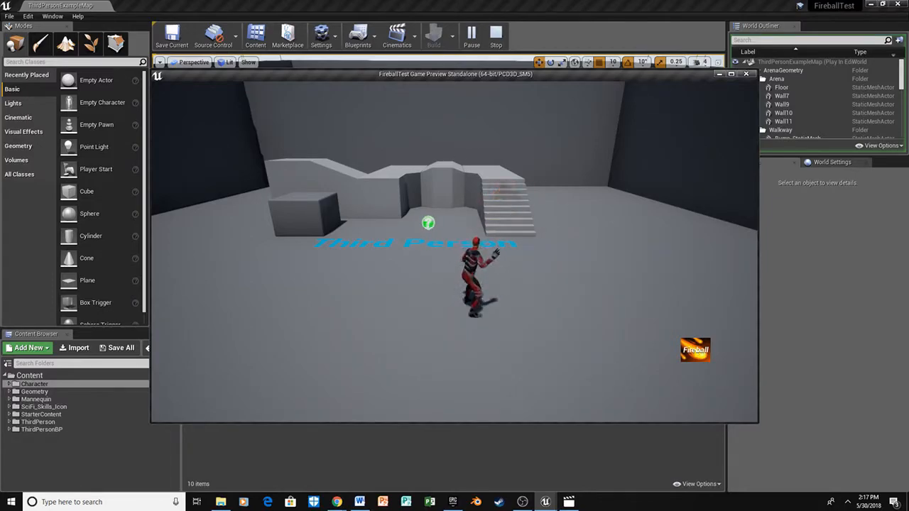
key("a")
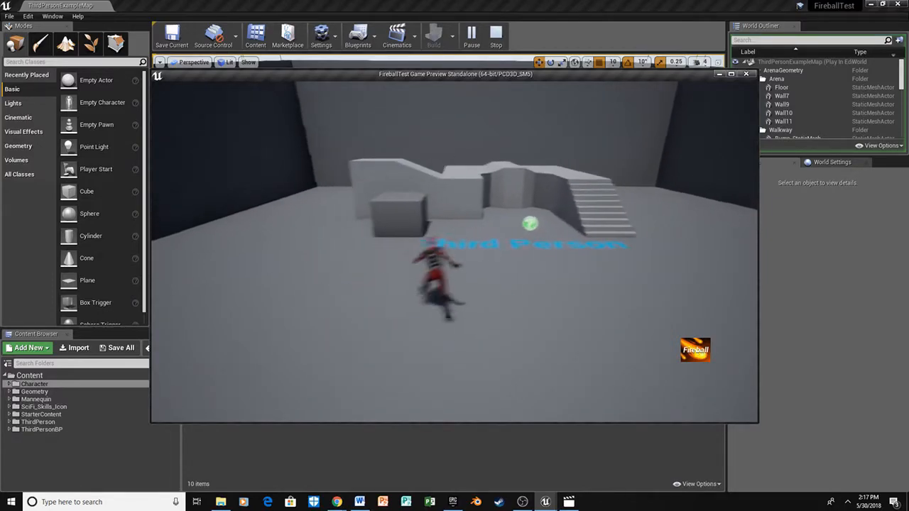
key("w")
key("d")
key("a")
key("f")
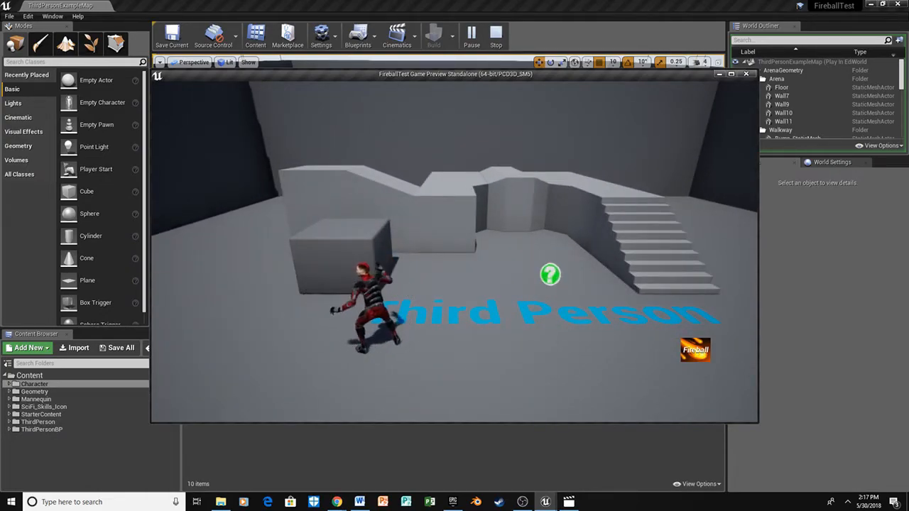
key("d")
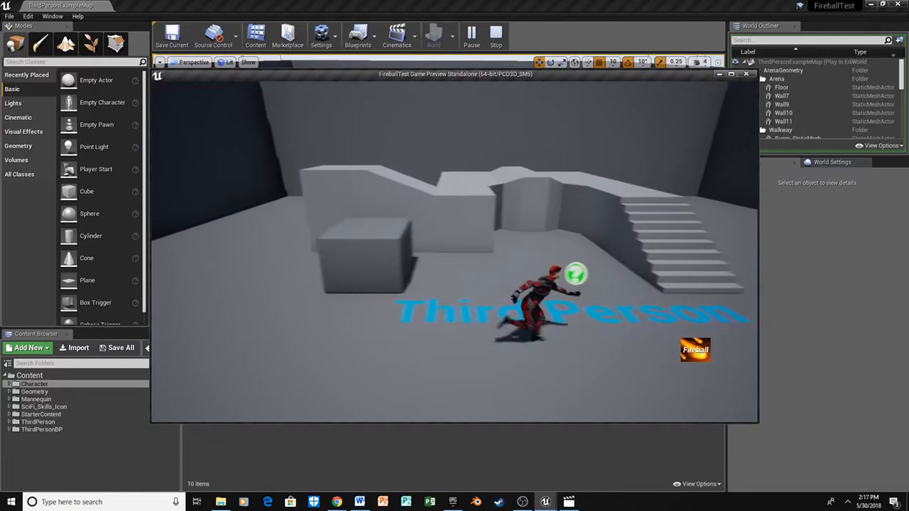
key("w")
key("s")
key("f")
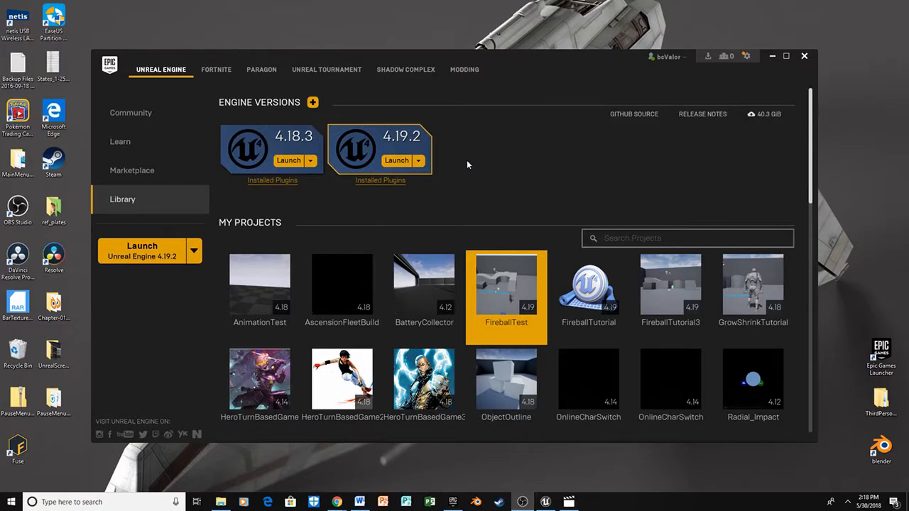
Launch Unreal Engine 4.19.2 and create a Third Person Blueprint project with starter content, named FireballProject
left_click(398, 161)
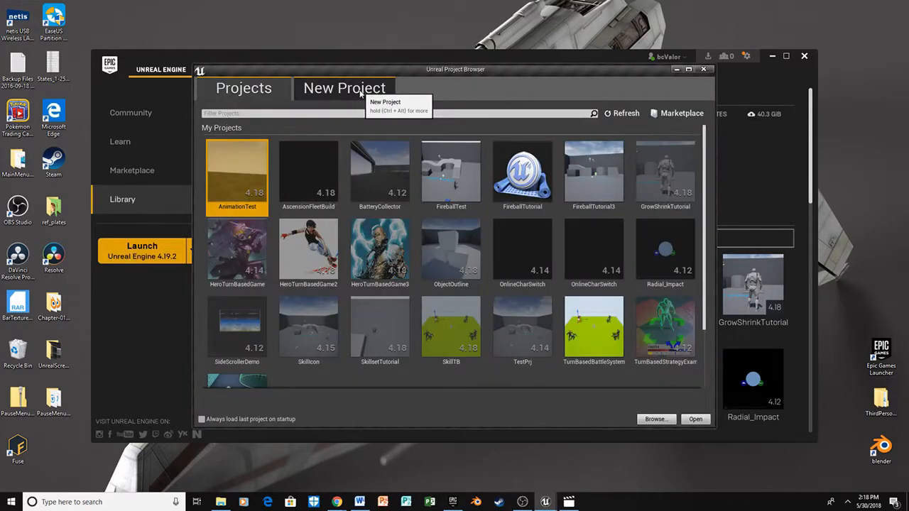
left_click(360, 94)
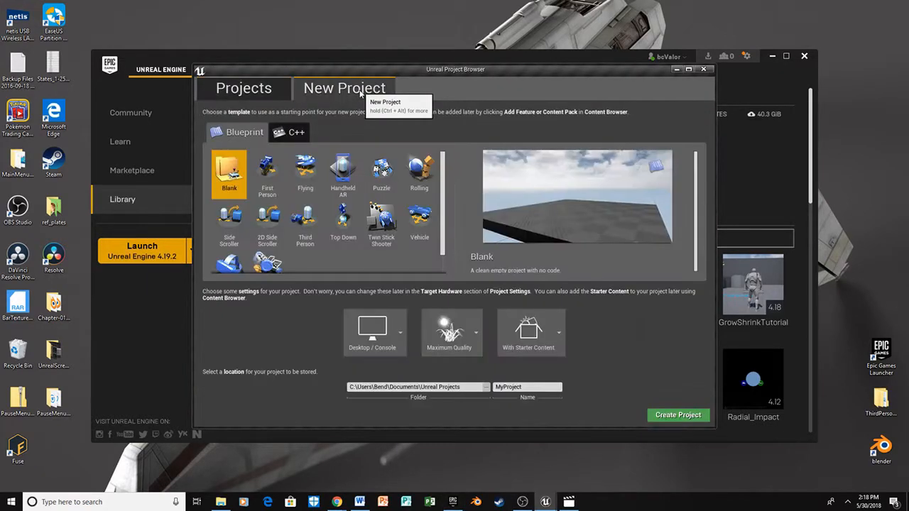
left_click(305, 224)
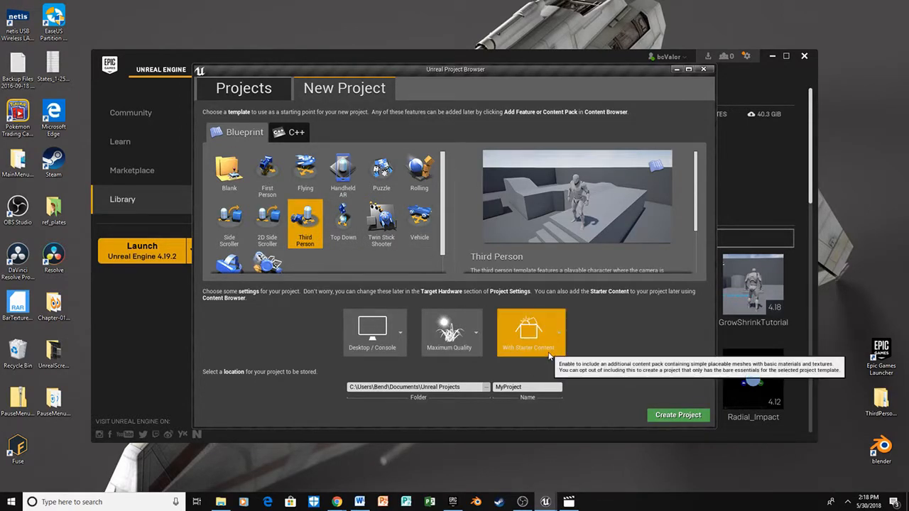
left_click_drag(533, 388, 489, 388)
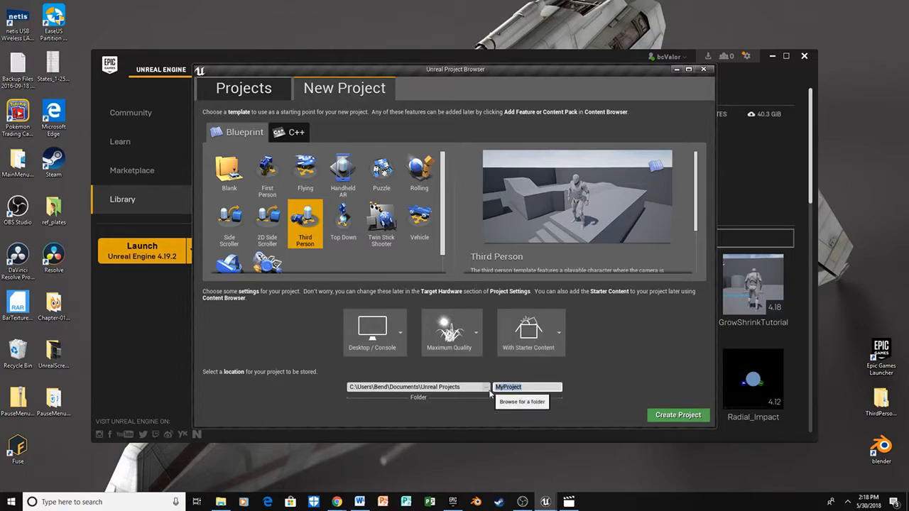
type("FireballProje")
left_click(664, 378)
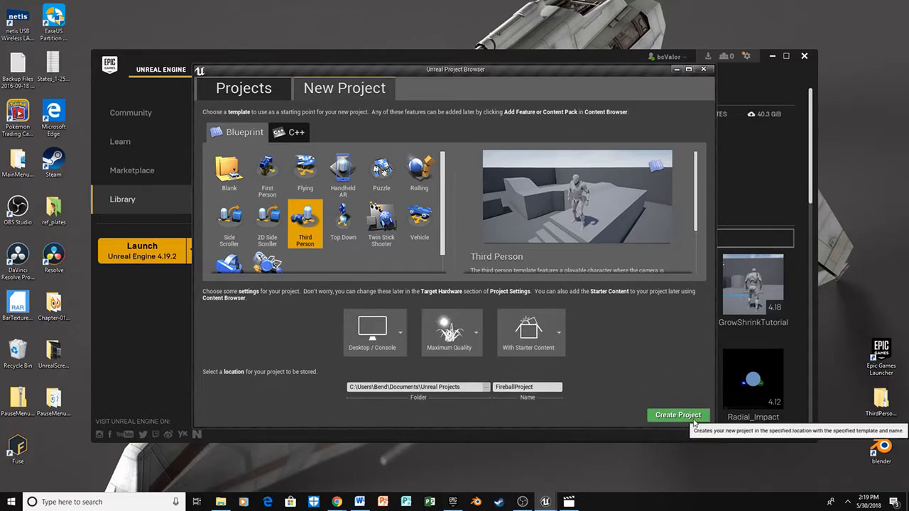
left_click(693, 419)
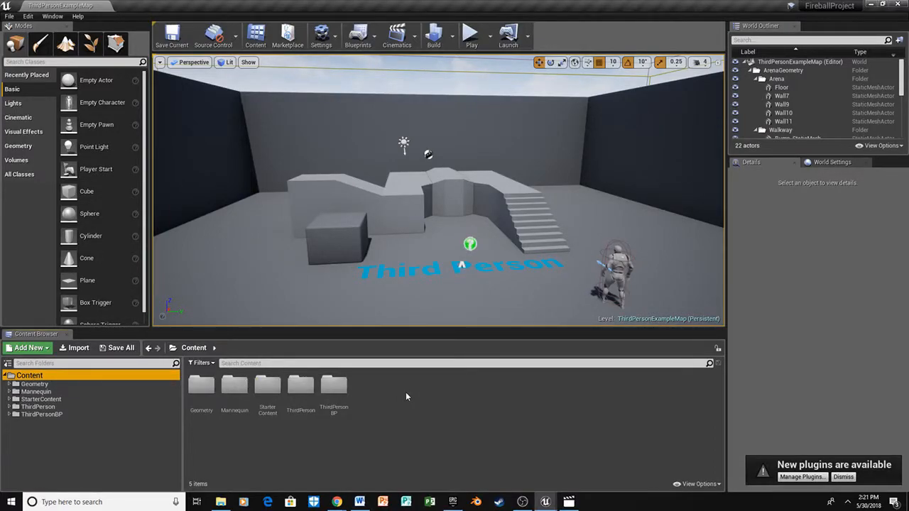
Create a folder named FireballCharacter in the project's Content folder
right_click(405, 391)
left_click(438, 110)
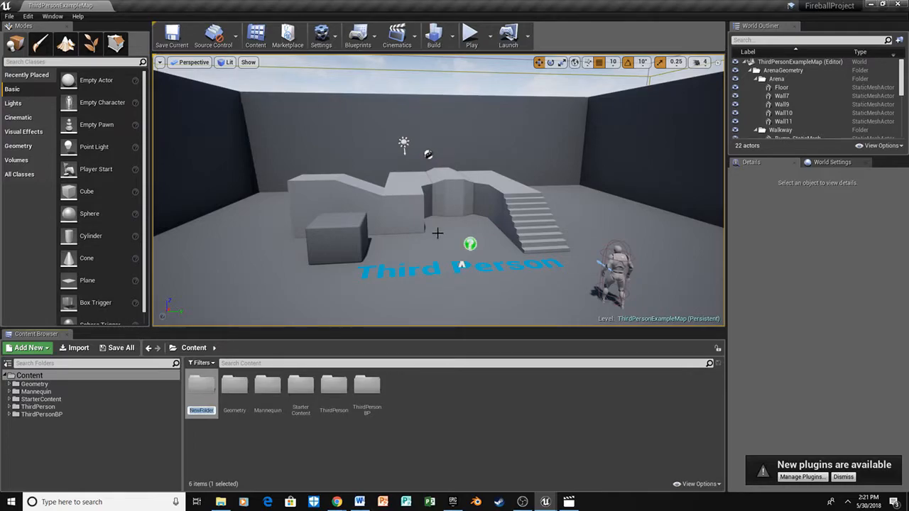
type("FireballCharacter")
key("Return")
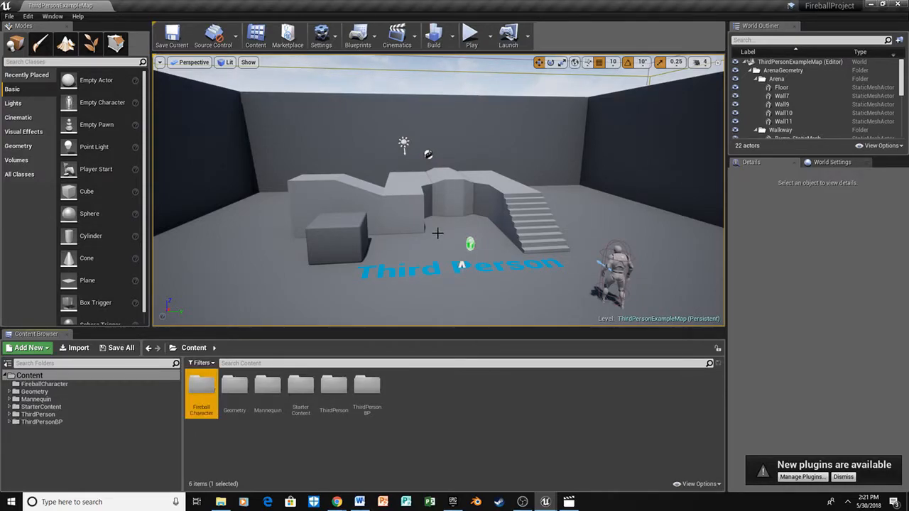
left_click(420, 413)
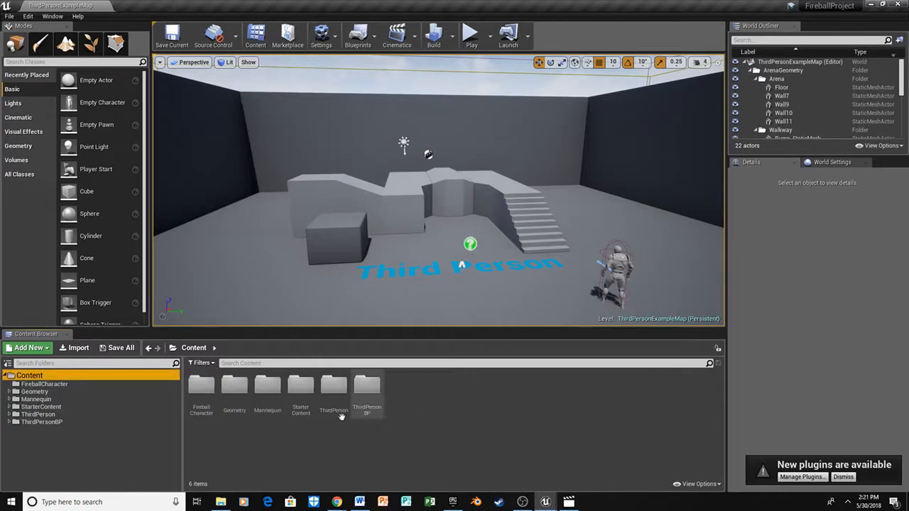
Copy the ThirdPersonCharacter blueprint from ThirdPersonBP/Blueprints into the FireballCharacter folder
double_click(60, 424)
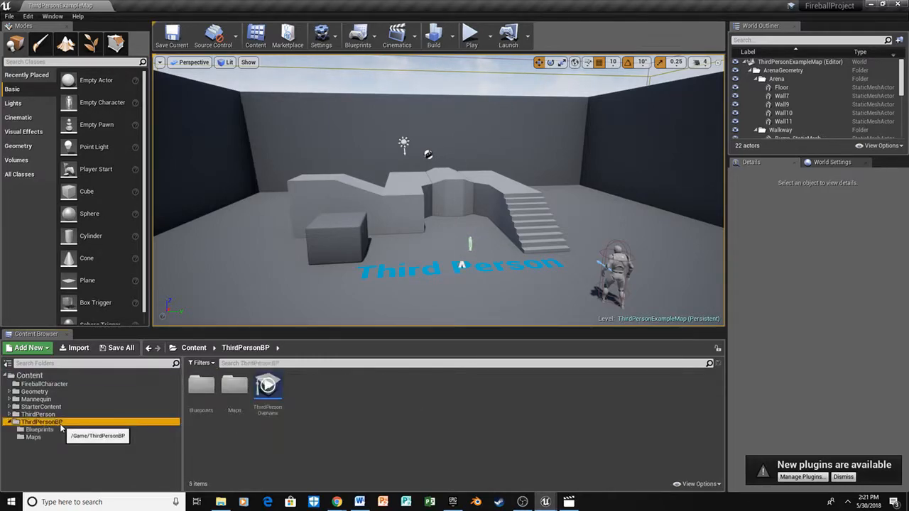
double_click(201, 386)
left_click_drag(207, 390, 83, 384)
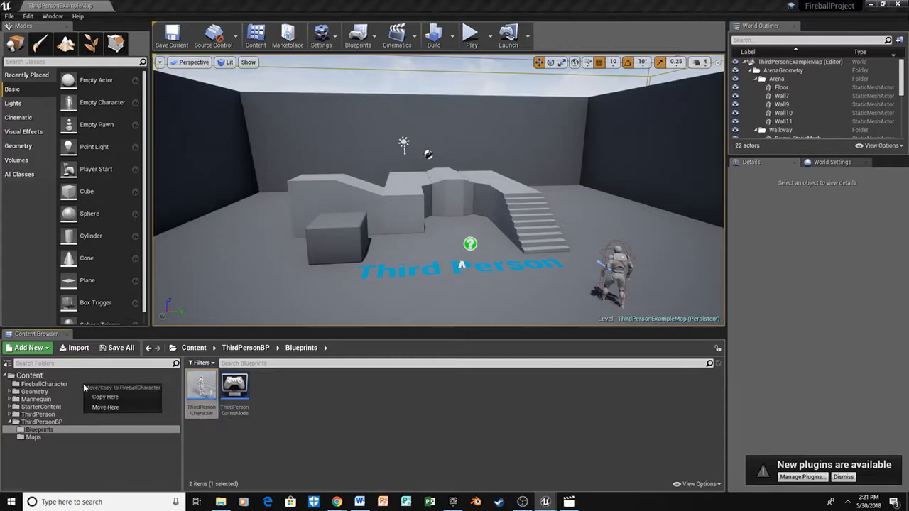
left_click(118, 403)
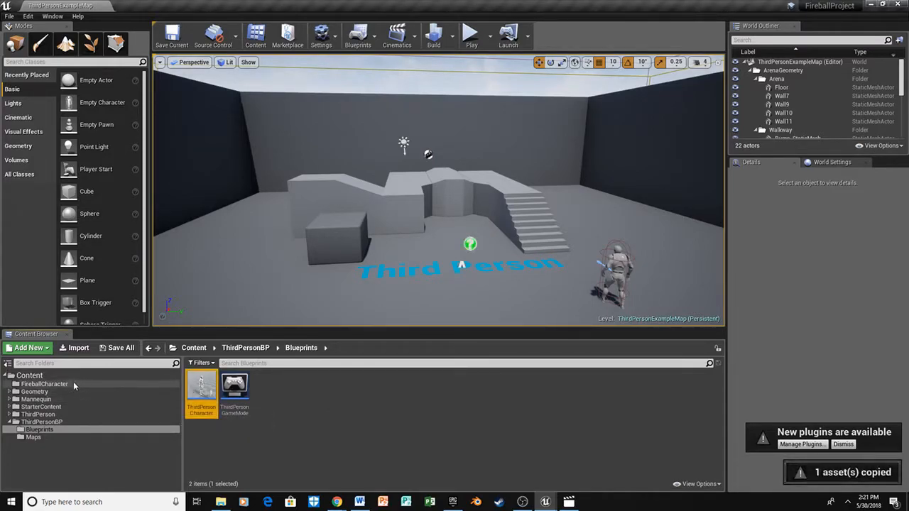
Rename the copied character blueprint in the FireballCharacter folder as BP_FireballChar
left_click(73, 382)
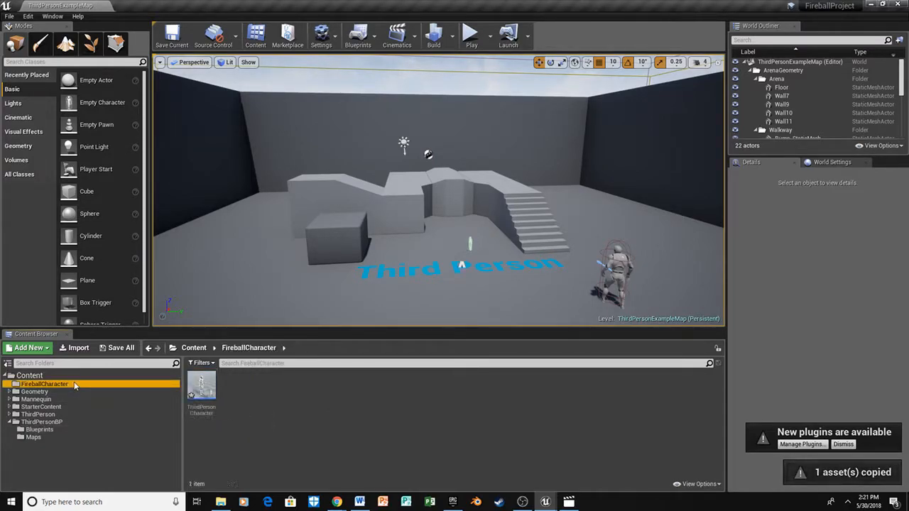
left_click(207, 390)
key("F2")
type("FireballChar")
key("Return")
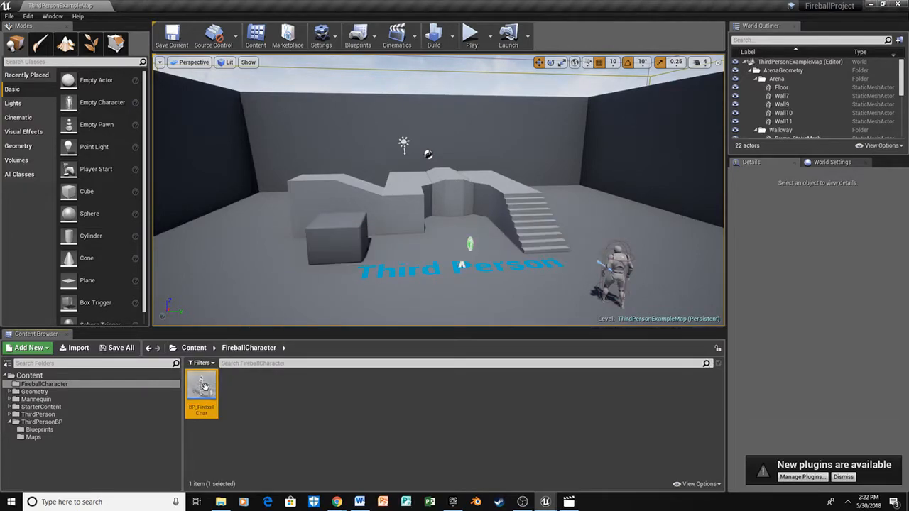
Open BP_FireballChar docked beside the level editor and add a Boolean variable named IsThrowing?
double_click(207, 391)
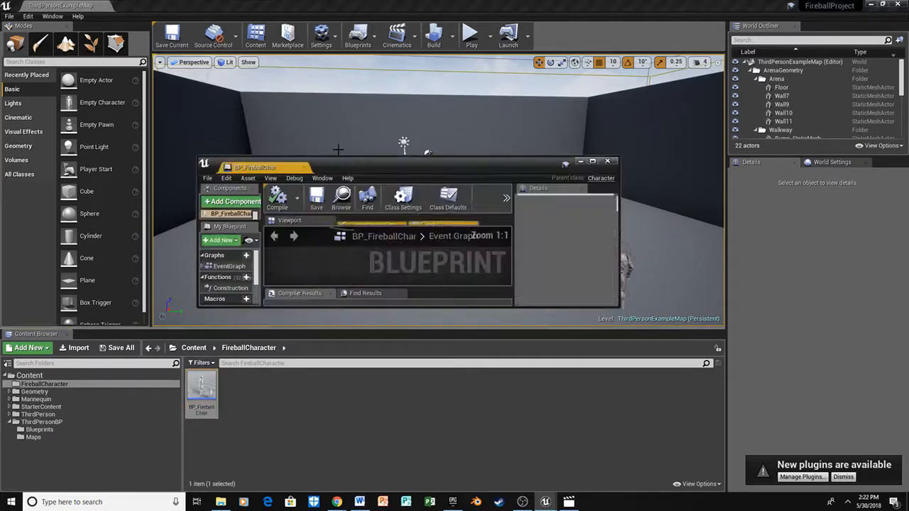
left_click_drag(241, 167, 160, 30)
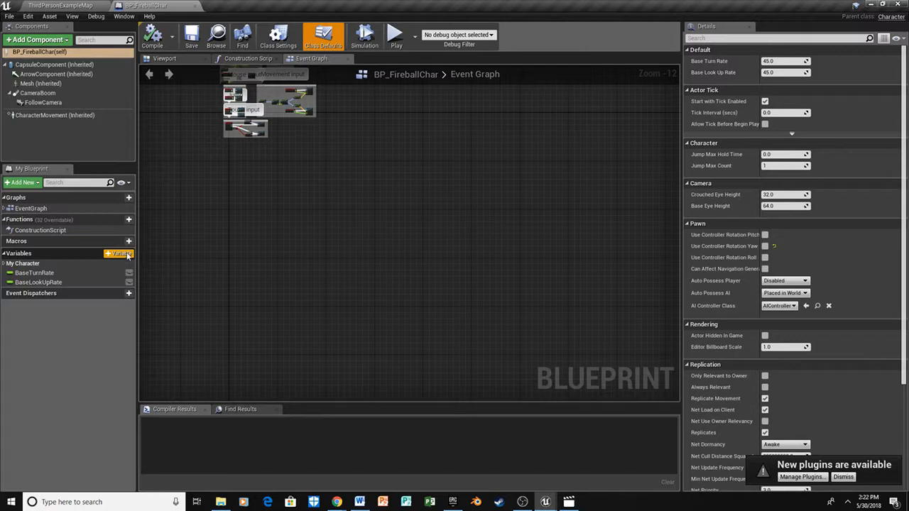
left_click(126, 255)
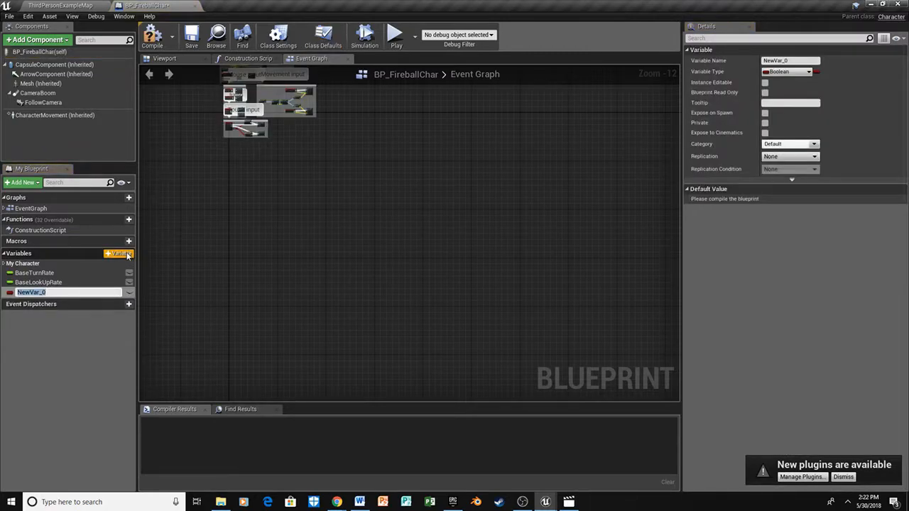
type("f")
type("sThrowing?")
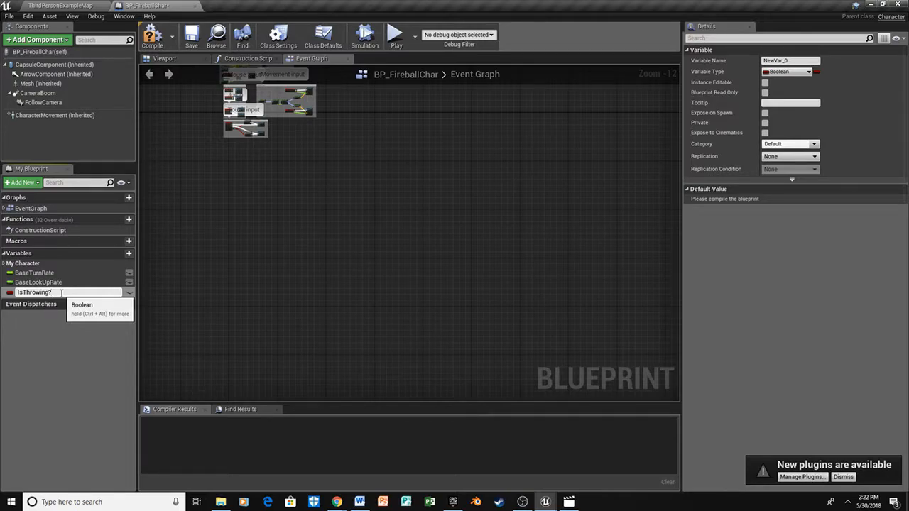
key("Return")
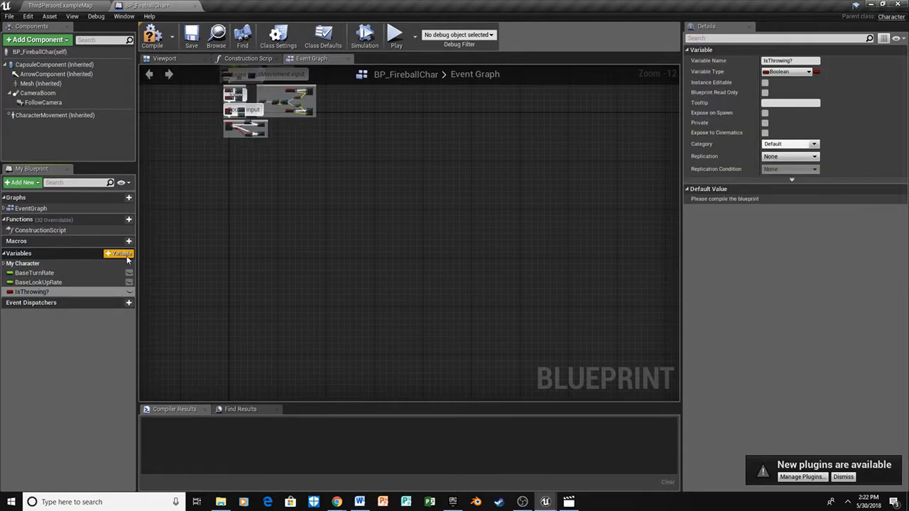
Add a second Boolean variable named IsDead? to BP_FireballChar, and compile and save the blueprint
left_click(119, 253)
type("IsDead?")
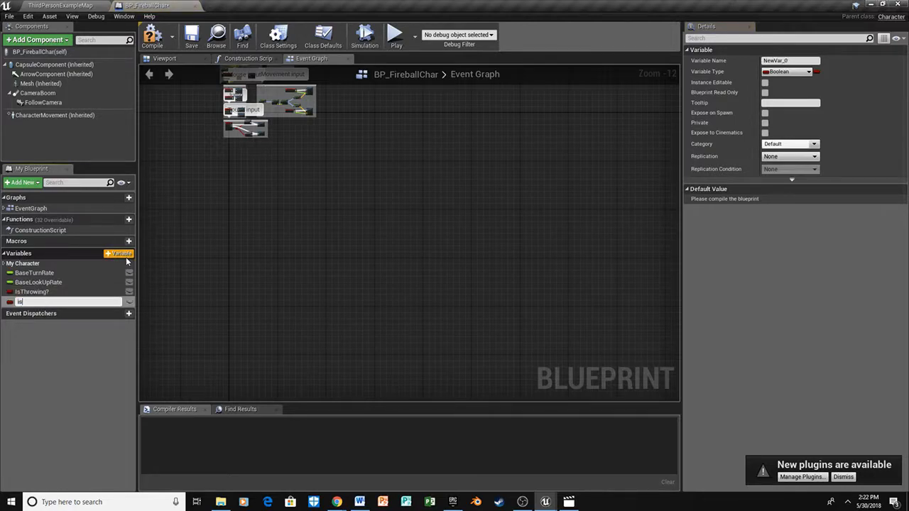
left_click(19, 302)
key("BackSpace")
type("I")
key("Return")
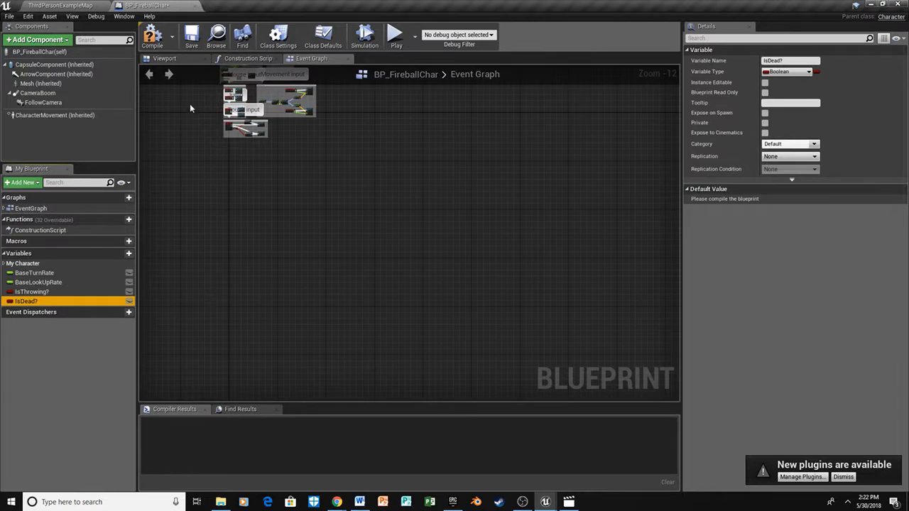
left_click(152, 35)
left_click(189, 32)
In the project settings for Maps & Modes, set the selected game mode's Default Pawn Class to BP_FireballChar
left_click(73, 5)
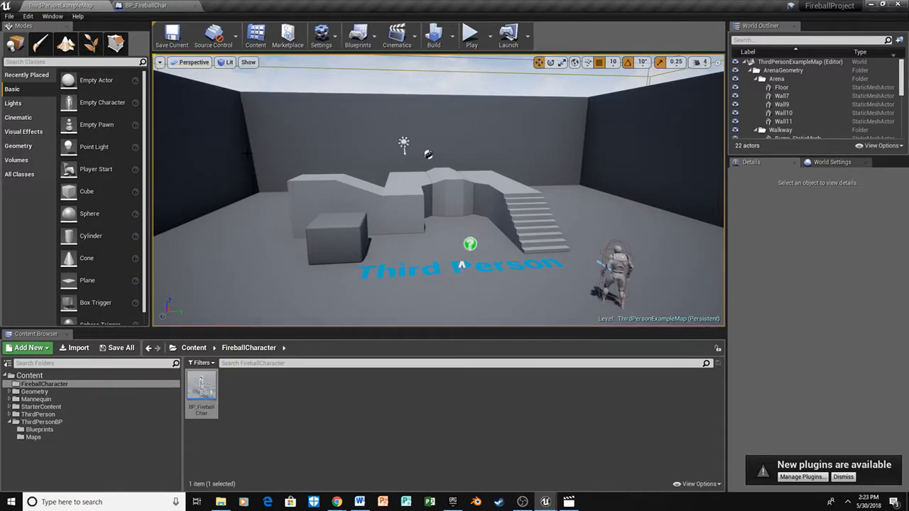
left_click(28, 15)
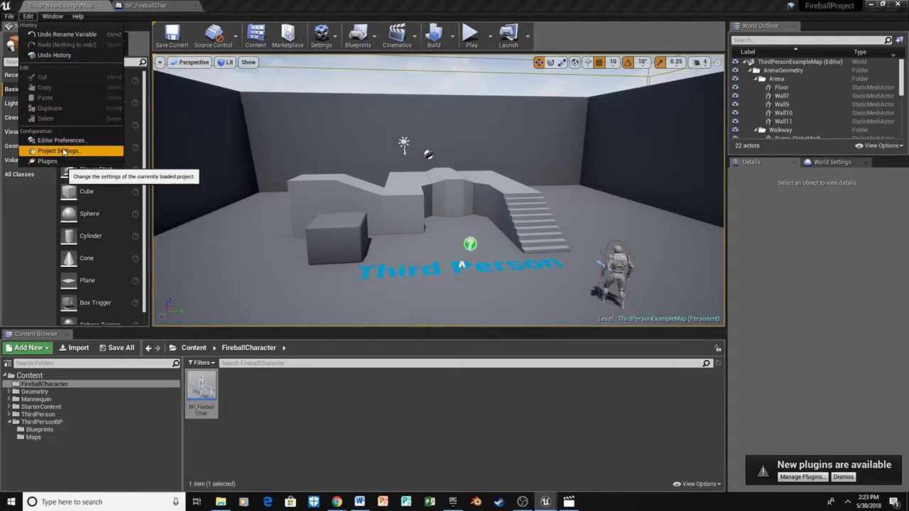
left_click(93, 153)
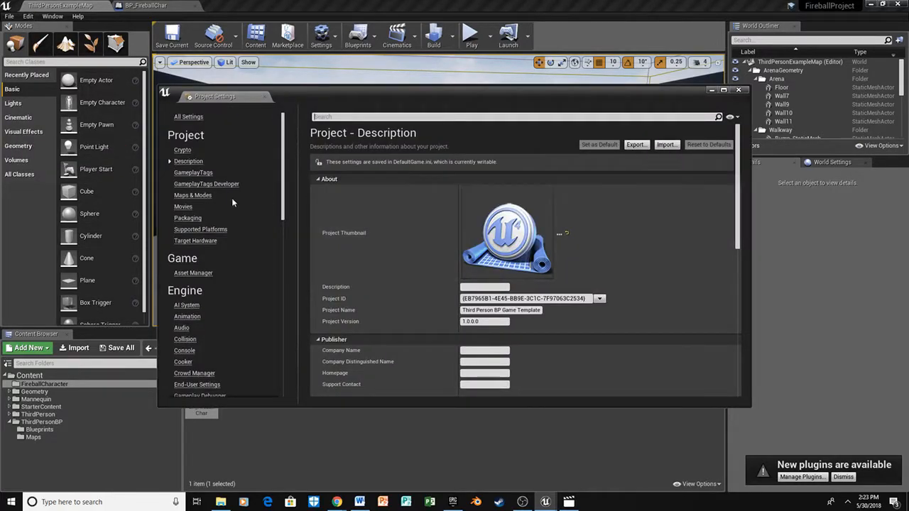
left_click(193, 195)
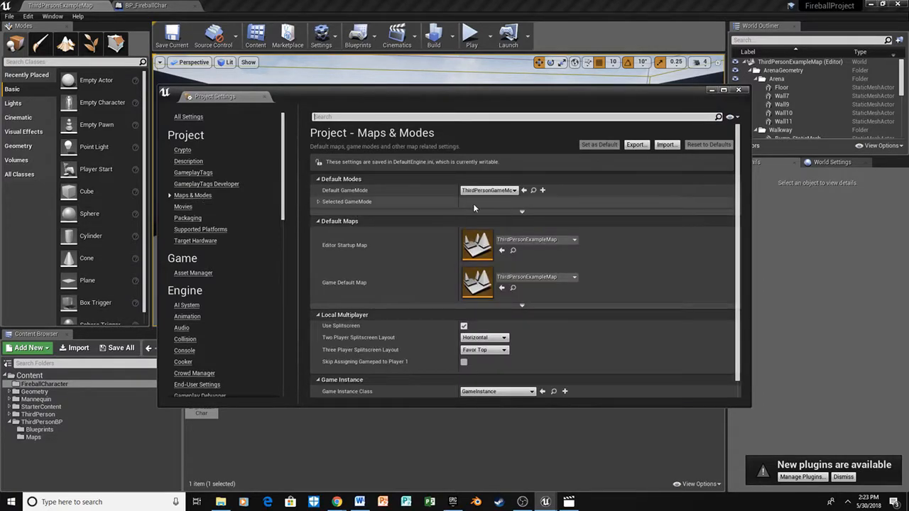
left_click(318, 201)
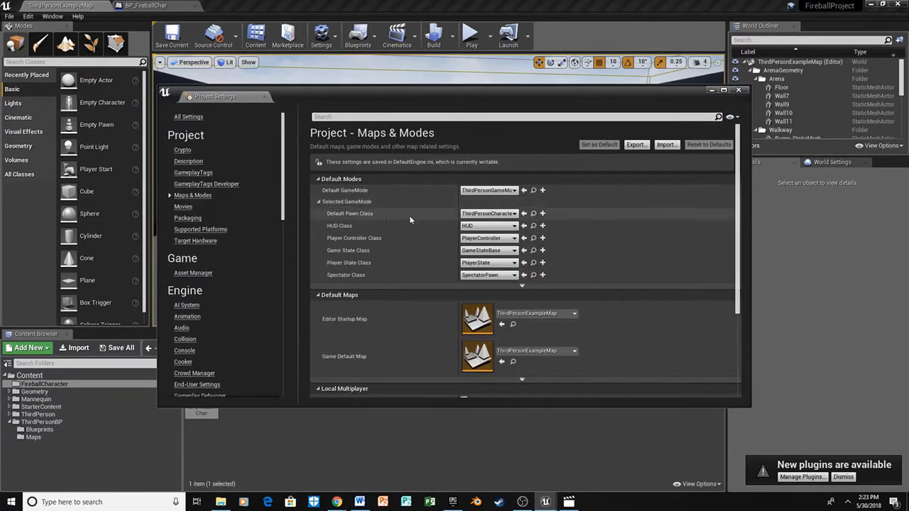
left_click(489, 215)
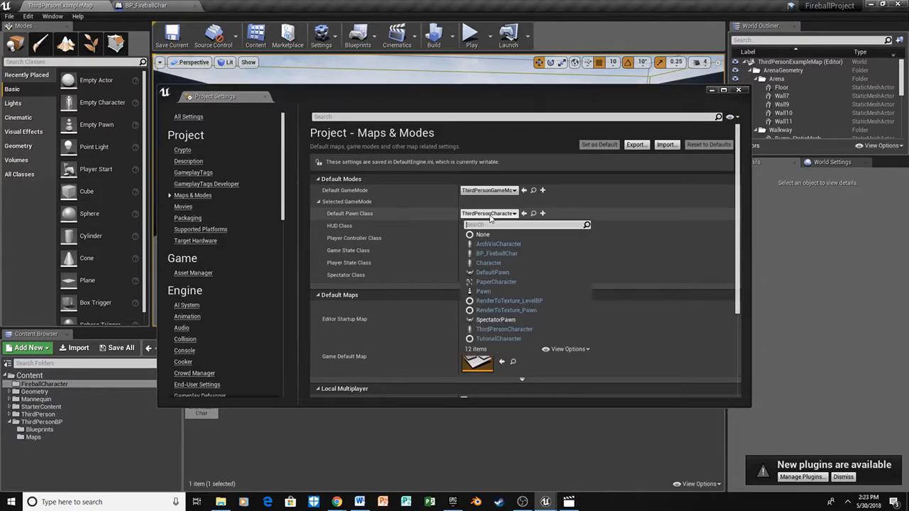
left_click(496, 253)
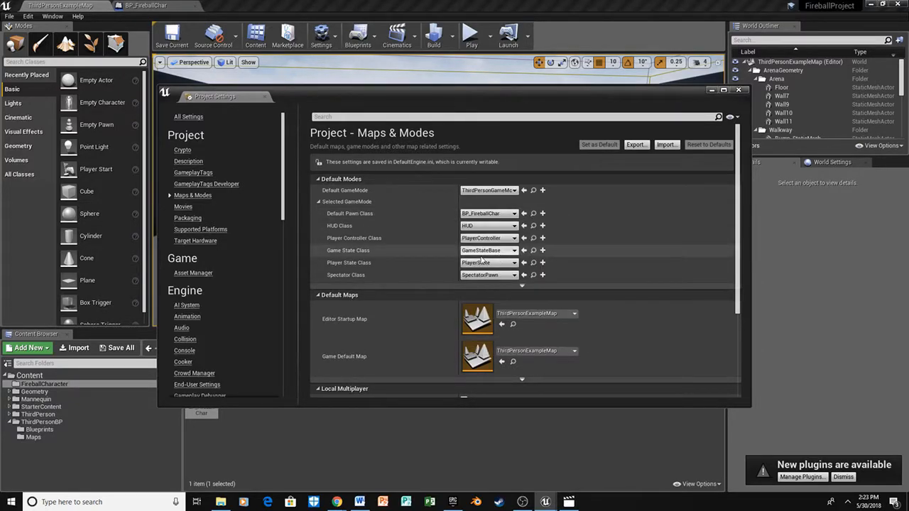
In the project's engine Input settings, add an action mapping named Fire
scroll(201, 230, "down", 3)
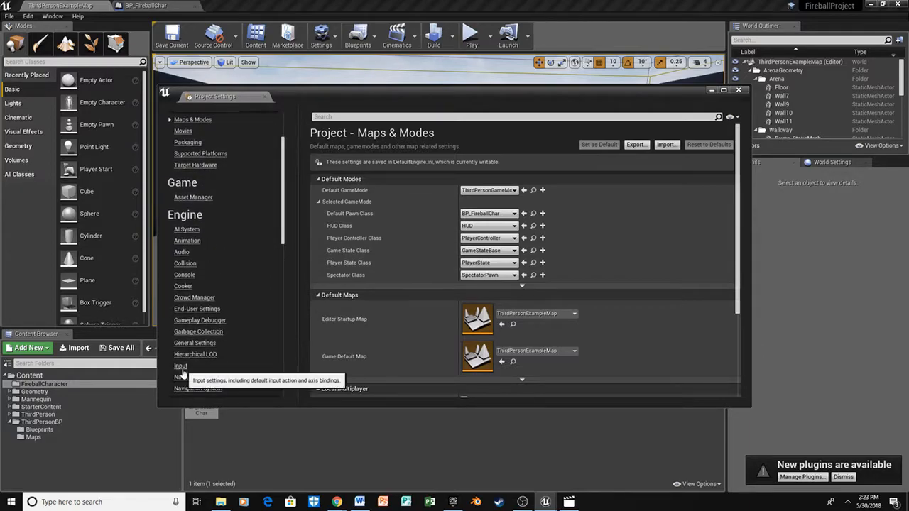
left_click(182, 367)
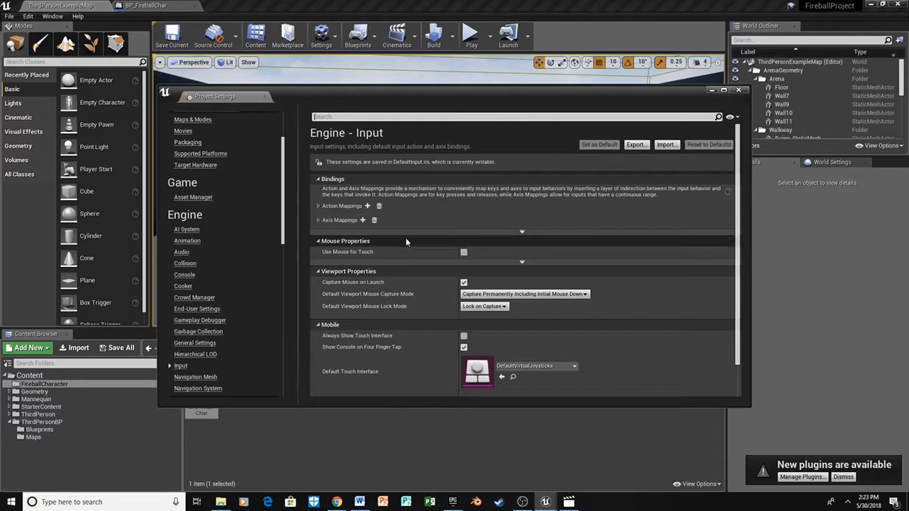
left_click(367, 206)
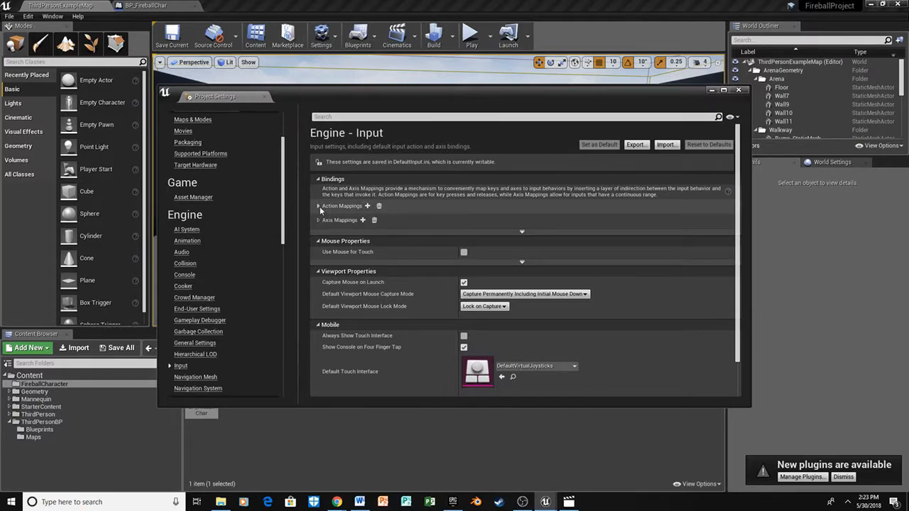
left_click(380, 244)
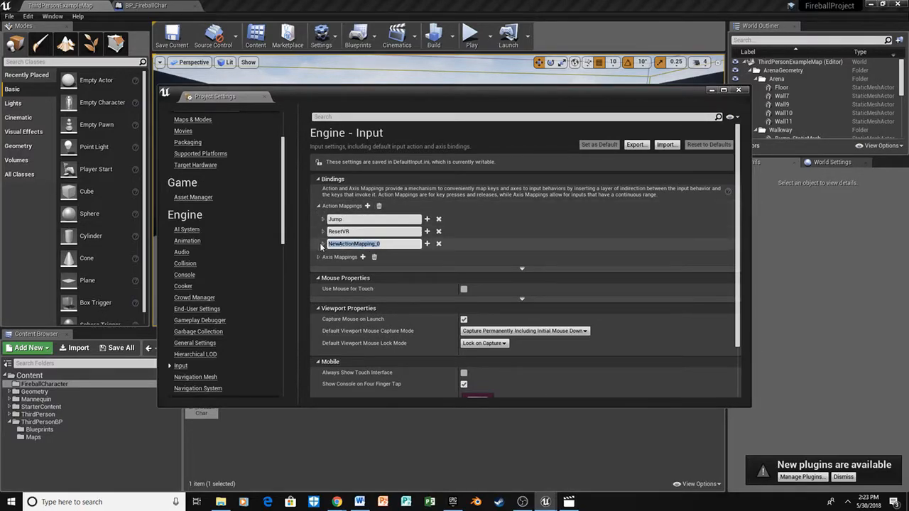
type("Fire")
Bind the Fire action mapping to the keyboard F key and close the project settings
left_click(322, 243)
left_click(346, 256)
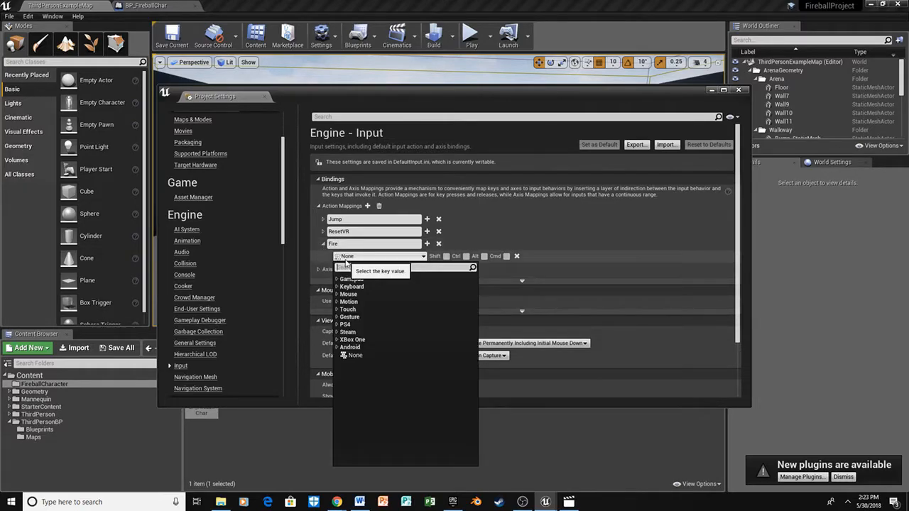
type("f")
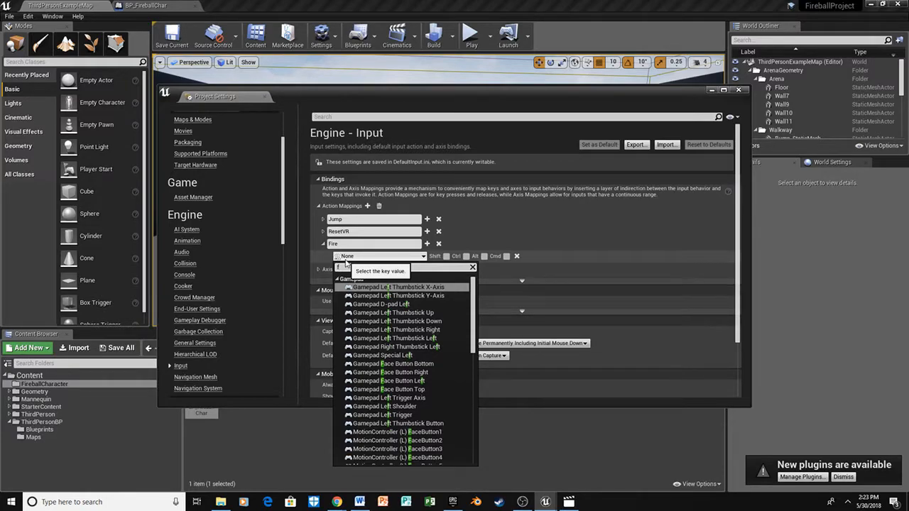
scroll(349, 319, "down", 10)
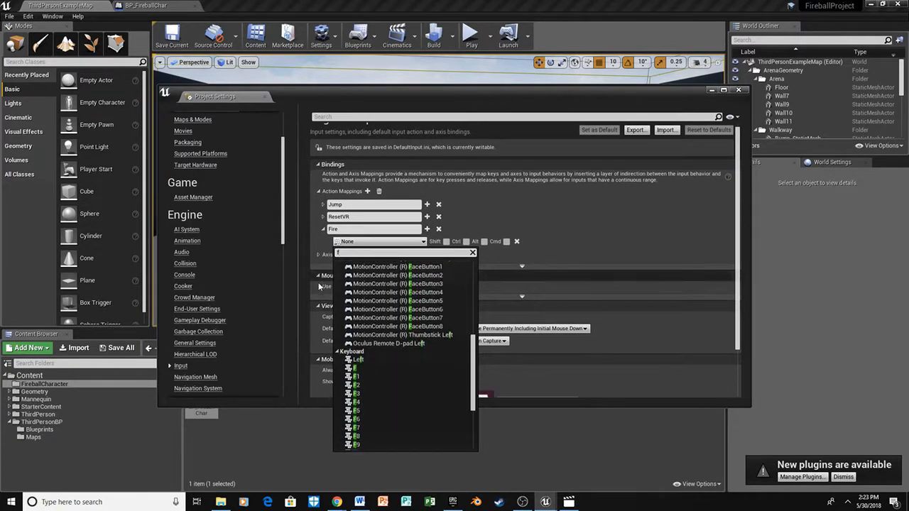
left_click(355, 367)
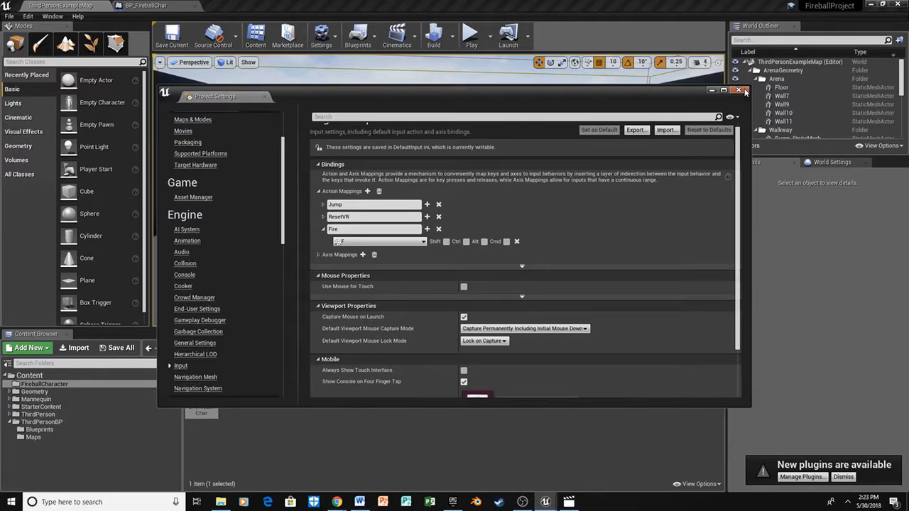
left_click(738, 90)
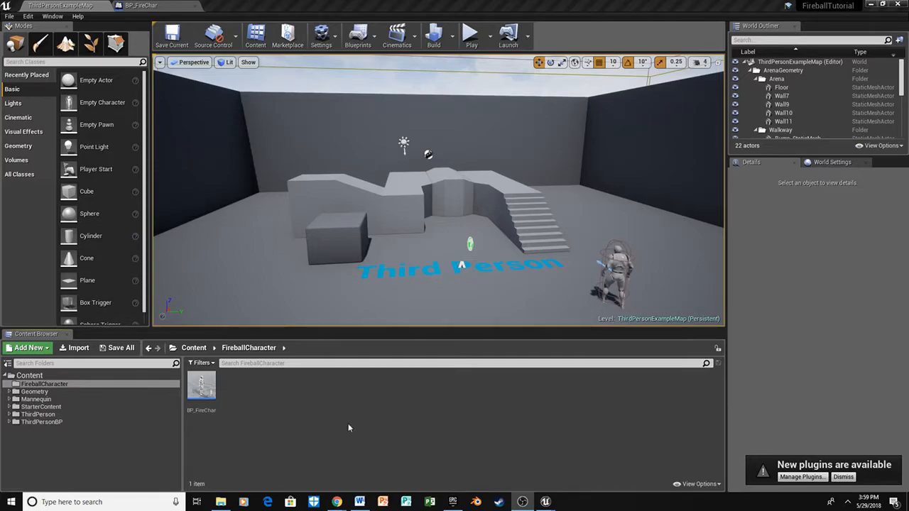
Switch to the Mixamo site in Chrome and open its character library
mouse_move(336, 501)
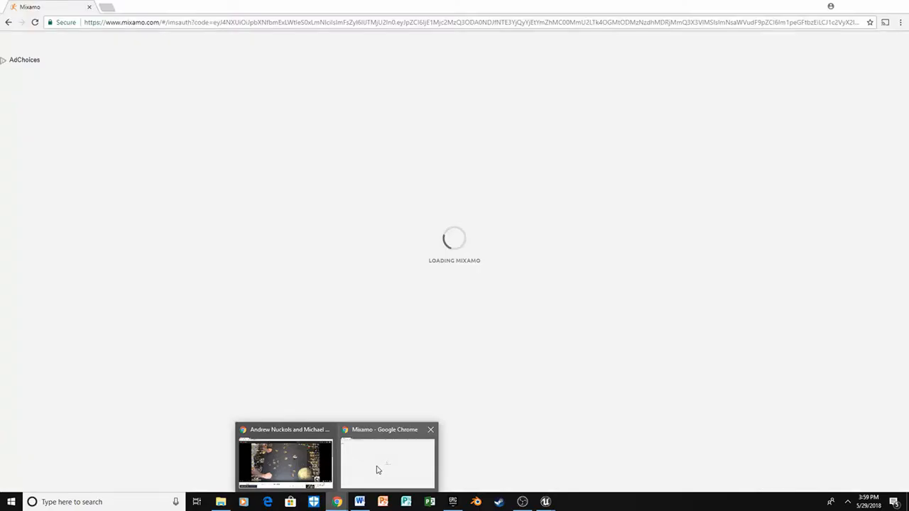
left_click(377, 470)
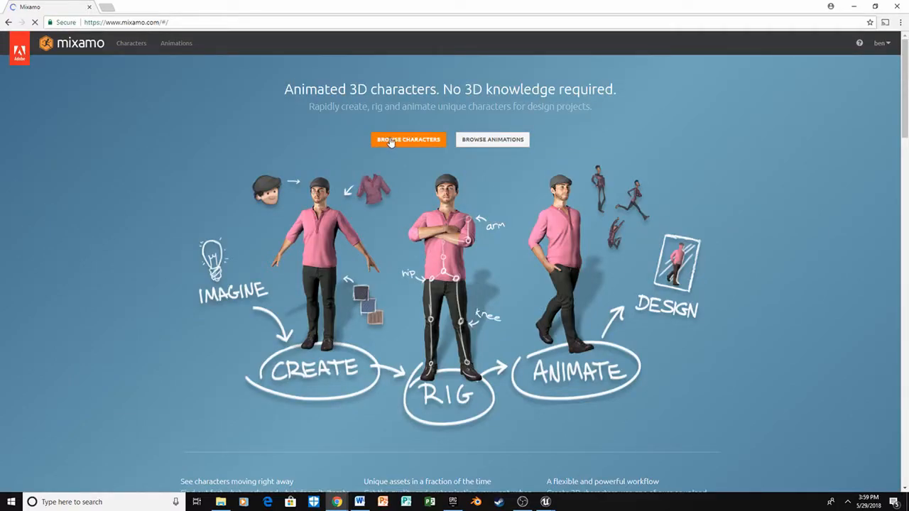
left_click(880, 47)
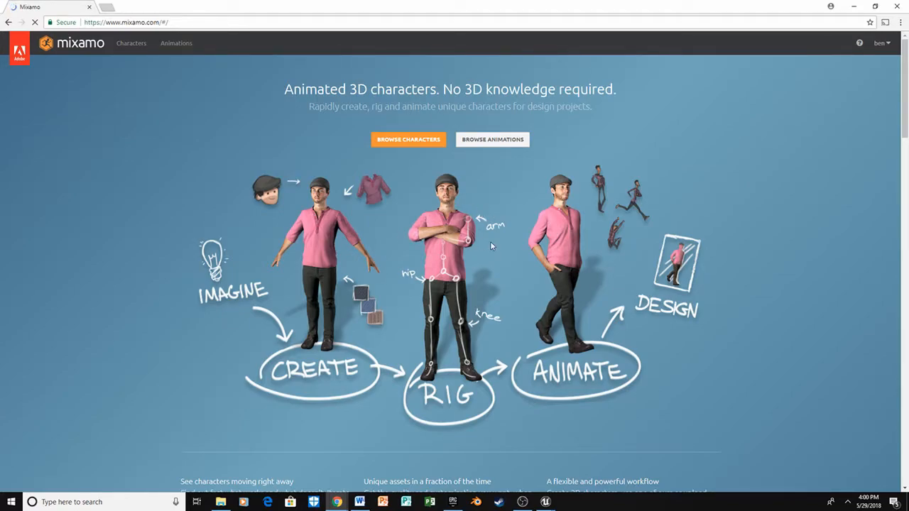
left_click(131, 44)
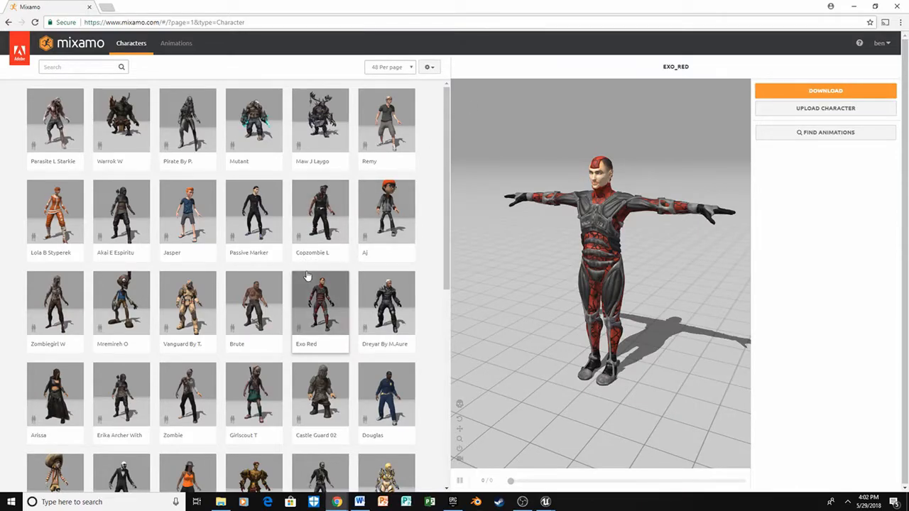
Look through the available characters and check Exo Red's download settings for FBX format and T-pose, without downloading
scroll(307, 276, "down", 4)
scroll(305, 278, "down", 3)
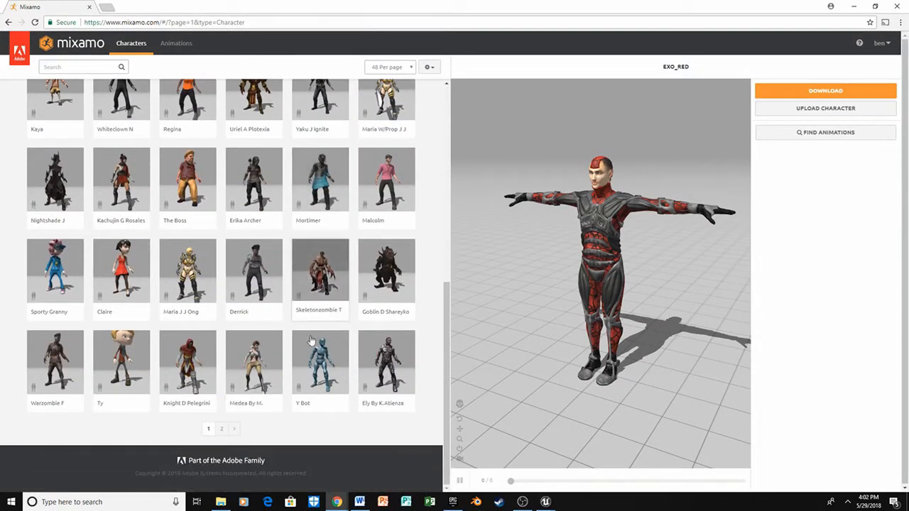
scroll(308, 333, "up", 5)
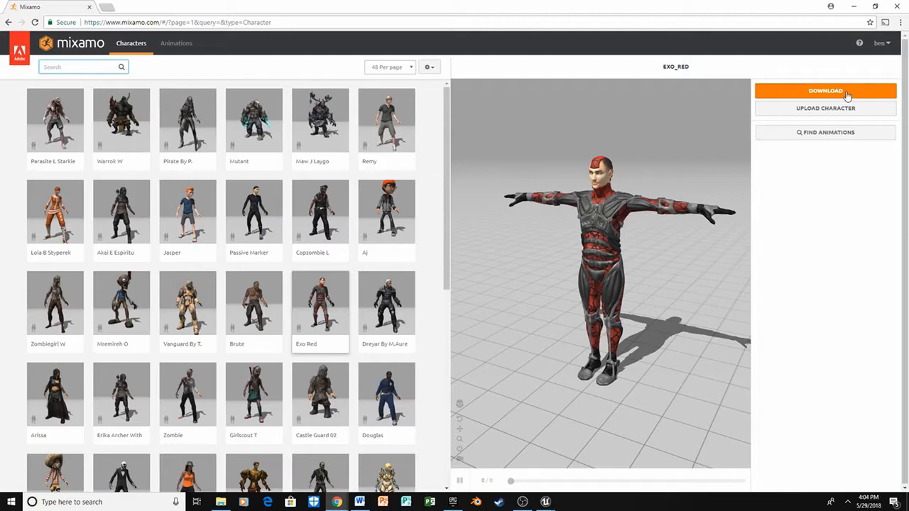
left_click(825, 91)
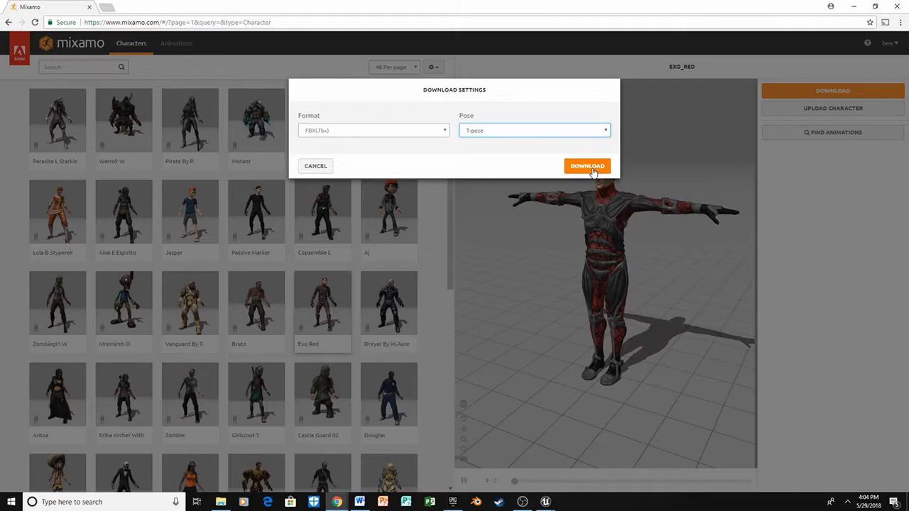
left_click(322, 168)
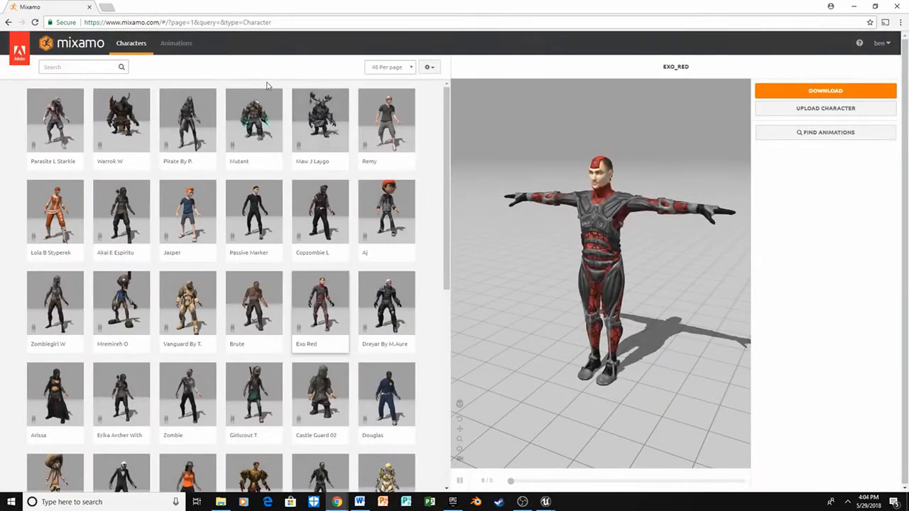
Search the animation library for magic and apply the Standing Idle ready-to-cast-spell animation to Exo Red
left_click(176, 44)
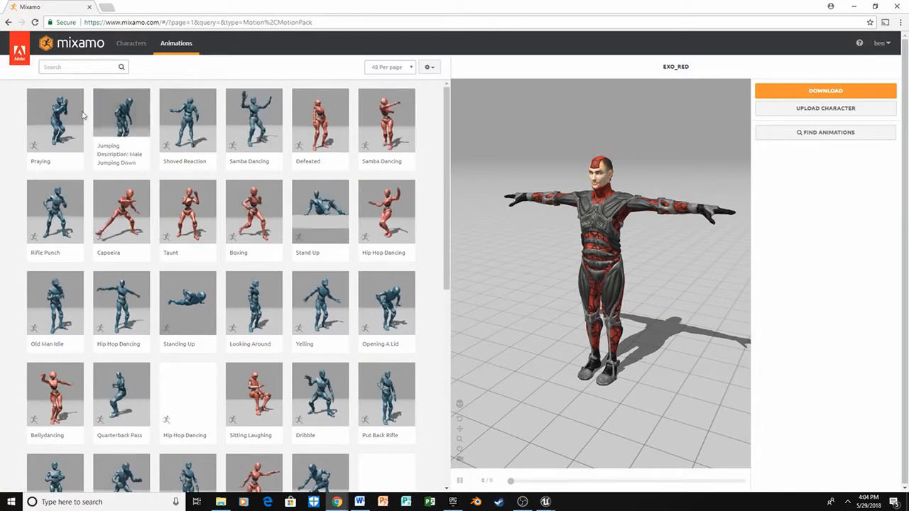
left_click(69, 67)
type("magic")
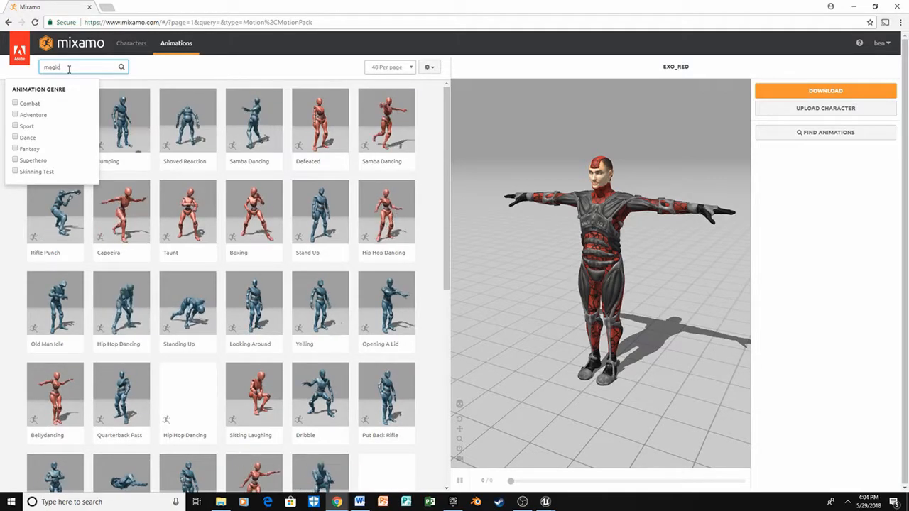
key("Return")
scroll(132, 425, "down", 1)
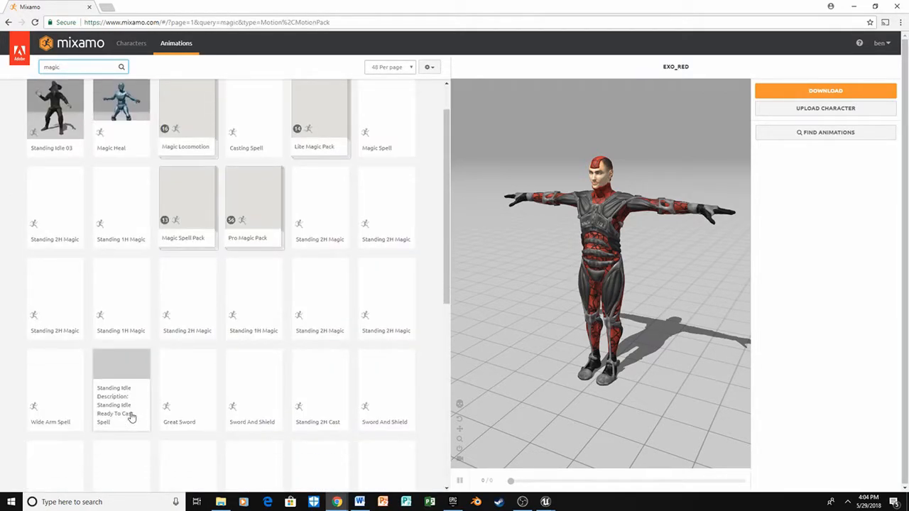
left_click(131, 418)
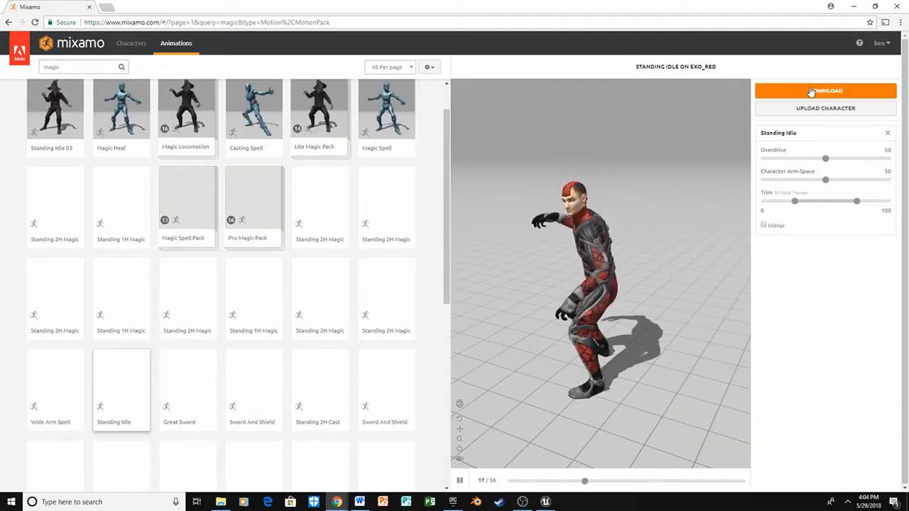
Set the Standing Idle download options to Without Skin with no keyframe reduction, and close them without downloading
left_click(811, 91)
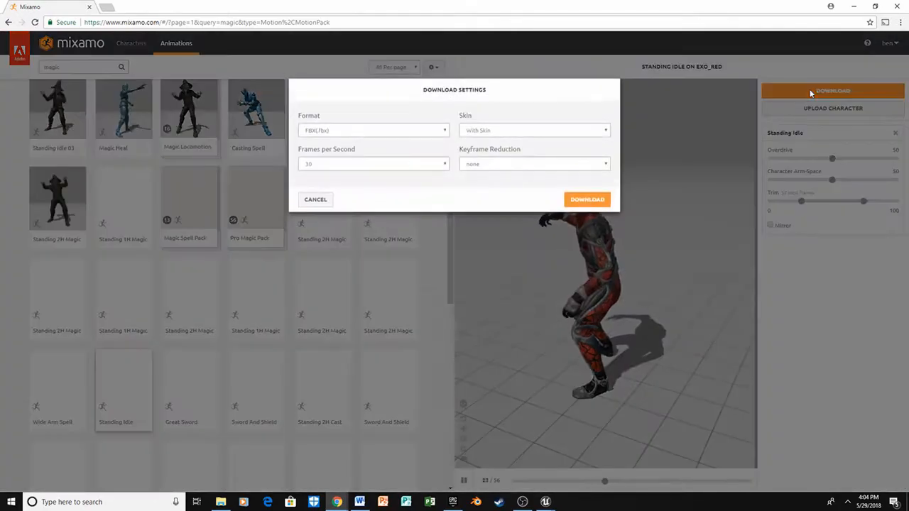
left_click(599, 130)
left_click(580, 149)
left_click(584, 164)
left_click(584, 168)
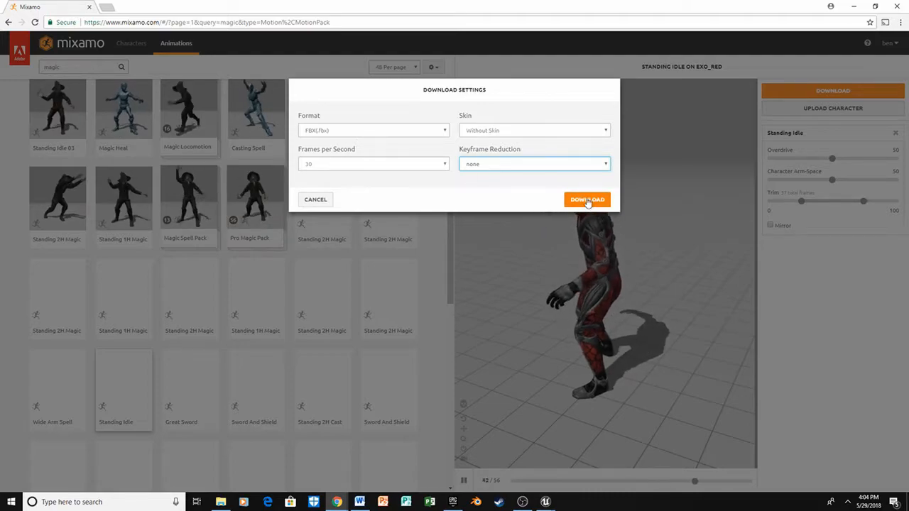
left_click(326, 199)
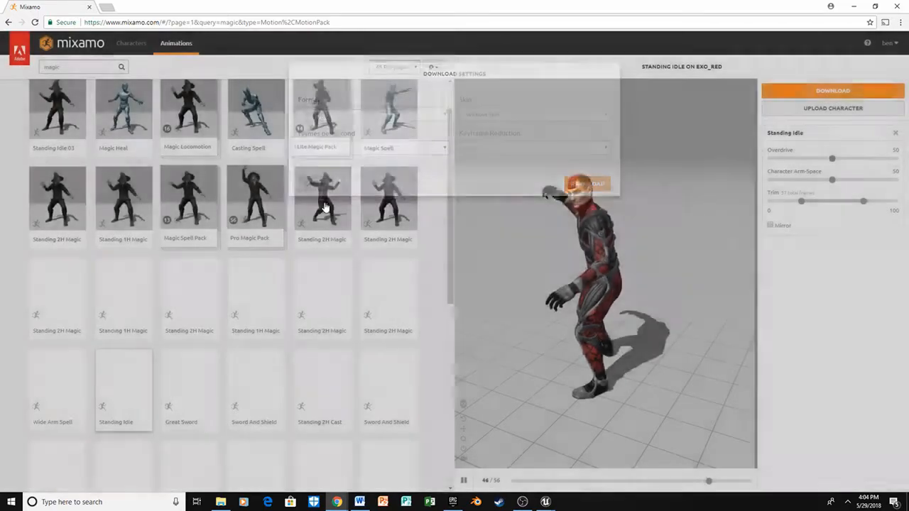
Apply Standing 1H Magic Attack 01 to Exo Red and check its download settings without downloading
left_click(141, 321)
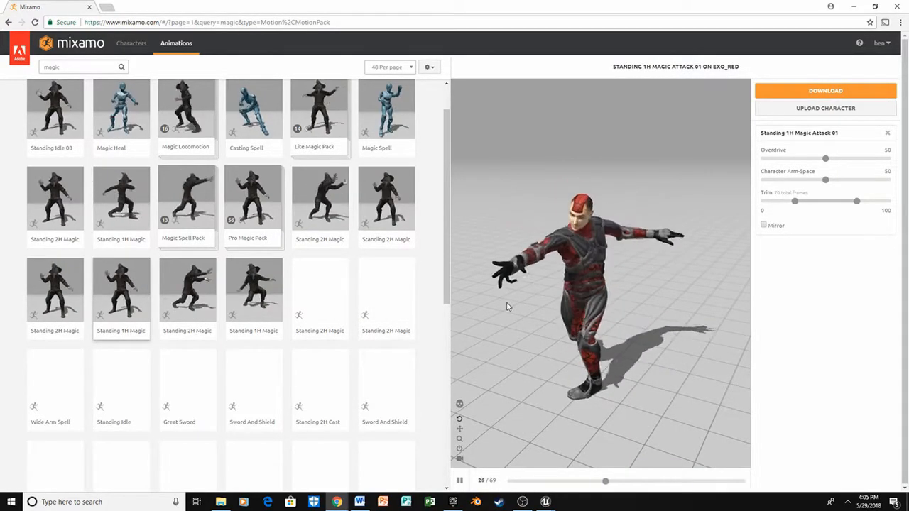
left_click(816, 91)
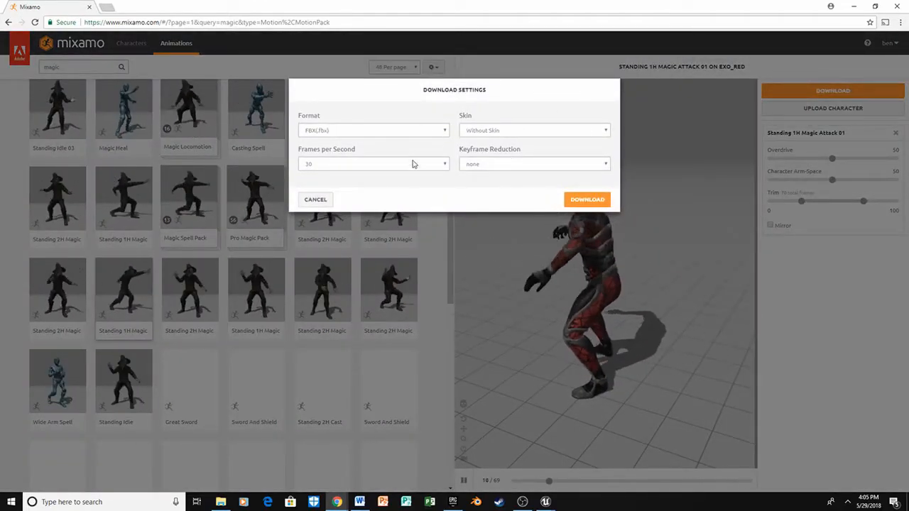
left_click(317, 200)
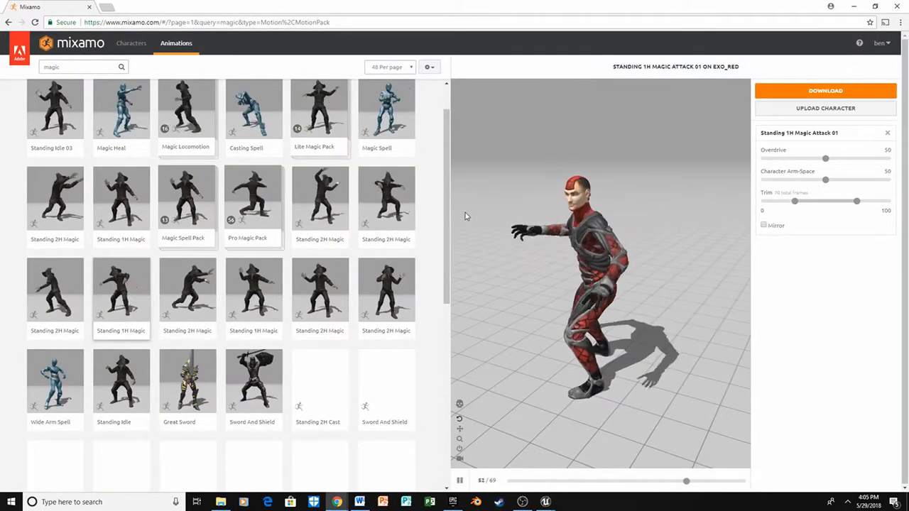
Apply the Standing Sprint Forward animation to Exo Red and make it play In Place
scroll(341, 237, "down", 4)
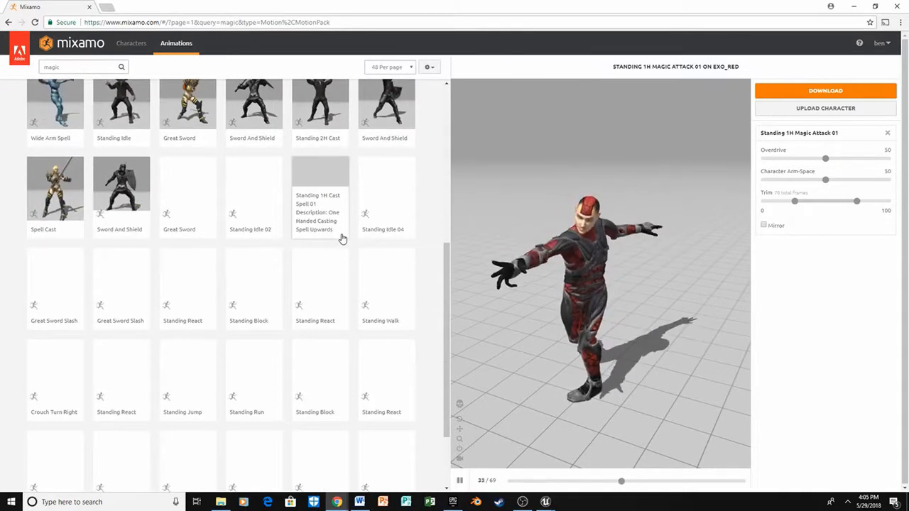
scroll(340, 237, "down", 2)
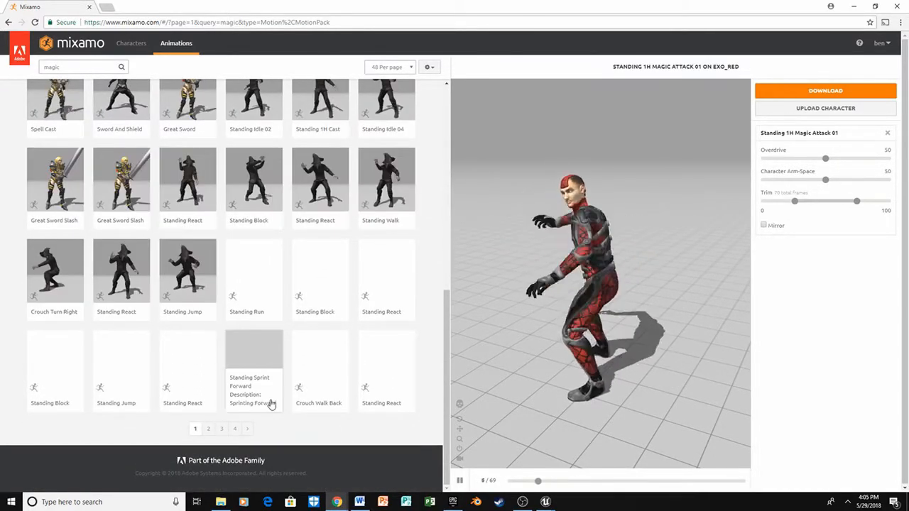
left_click(270, 399)
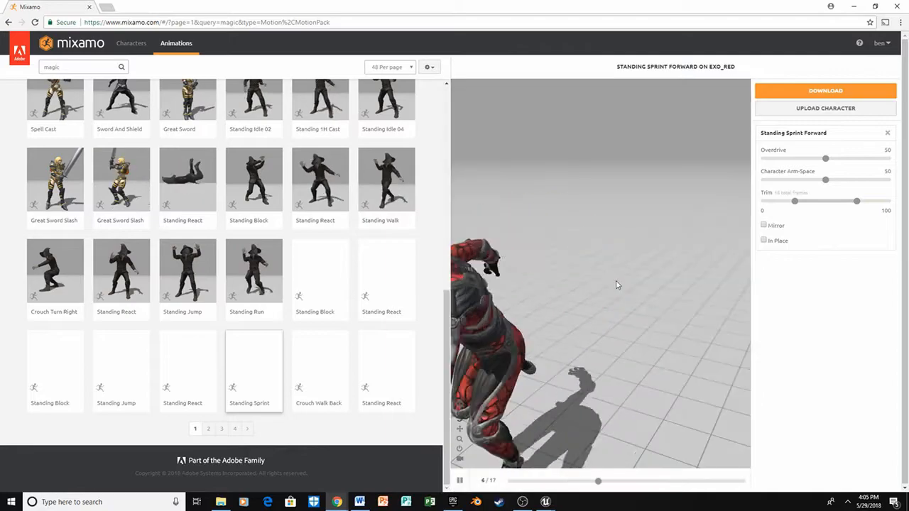
left_click(763, 242)
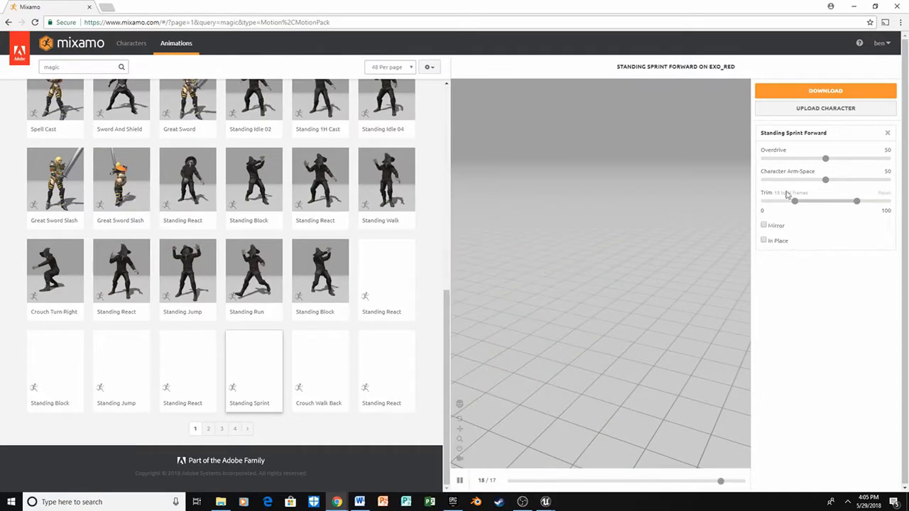
left_click(764, 240)
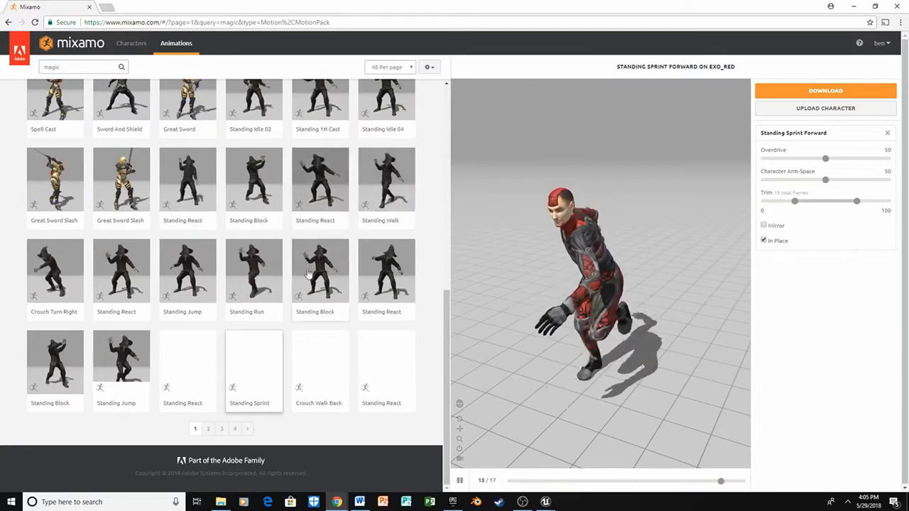
From the second page of magic results, apply Standing Walk Forward to Exo Red and make it play In Place
left_click(208, 430)
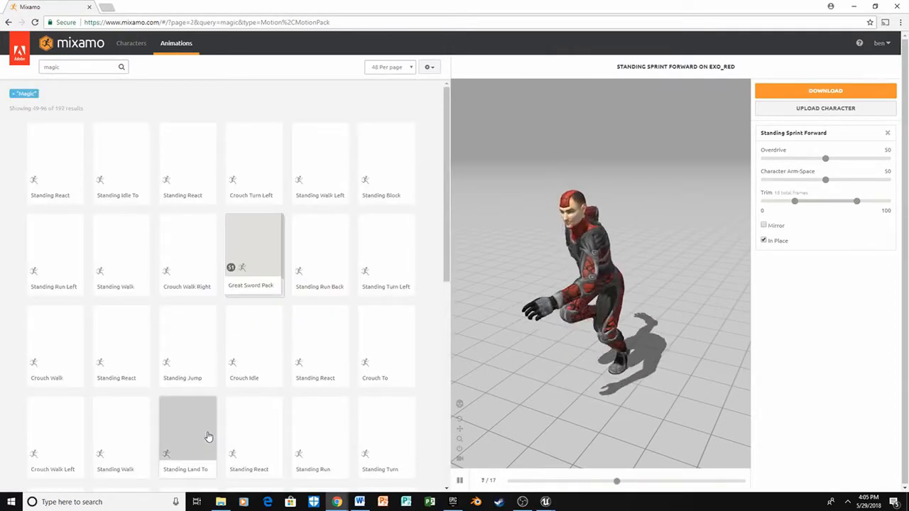
left_click(129, 462)
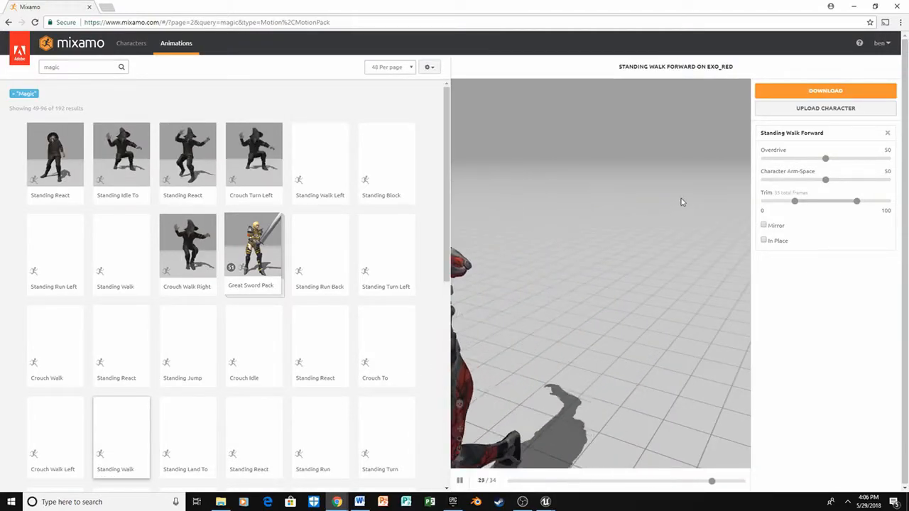
left_click(764, 242)
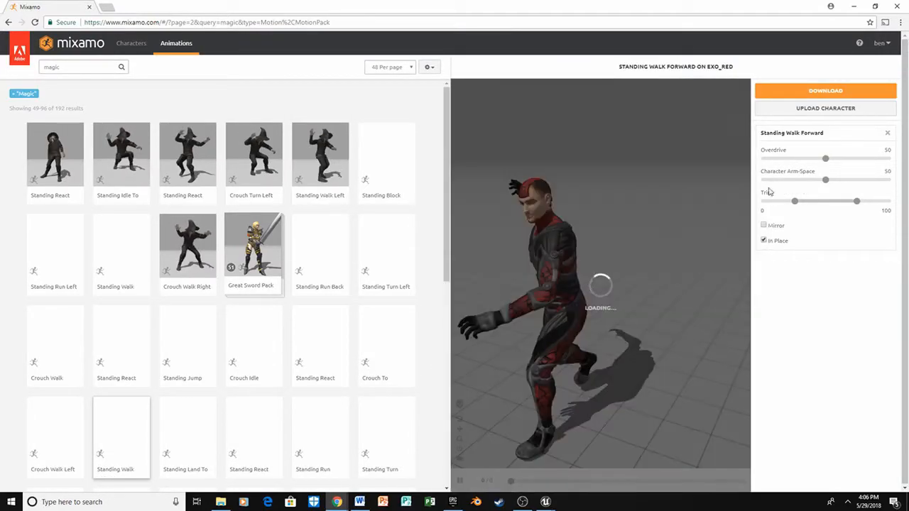
Apply the Standing Run Forward animation to Exo Red and make it play In Place
scroll(320, 425, "down", 2)
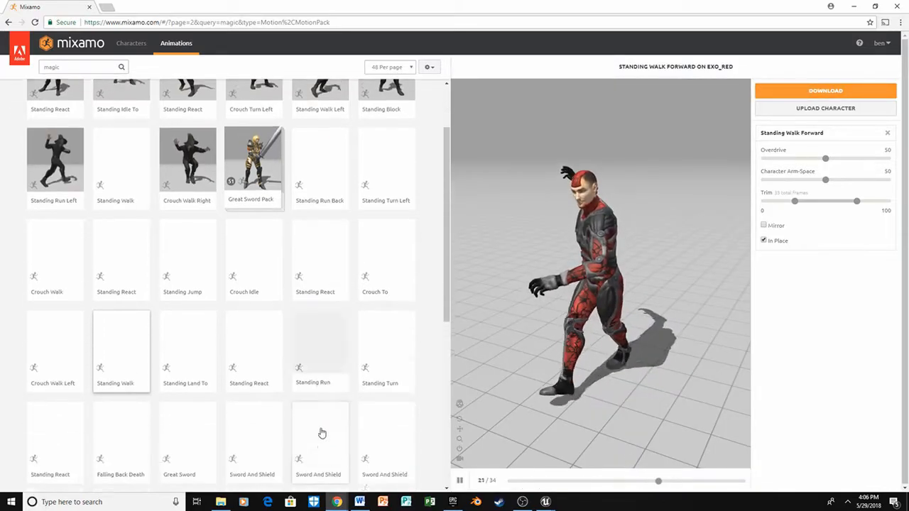
left_click(339, 375)
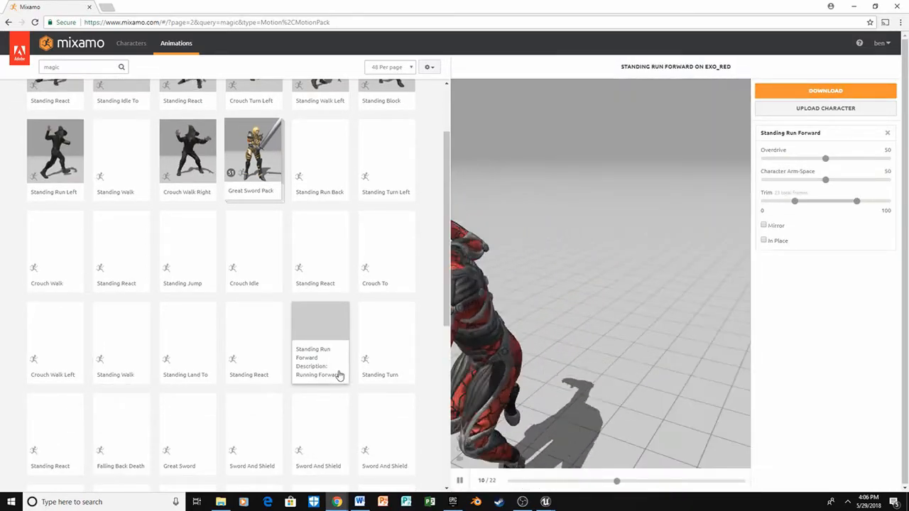
left_click(763, 242)
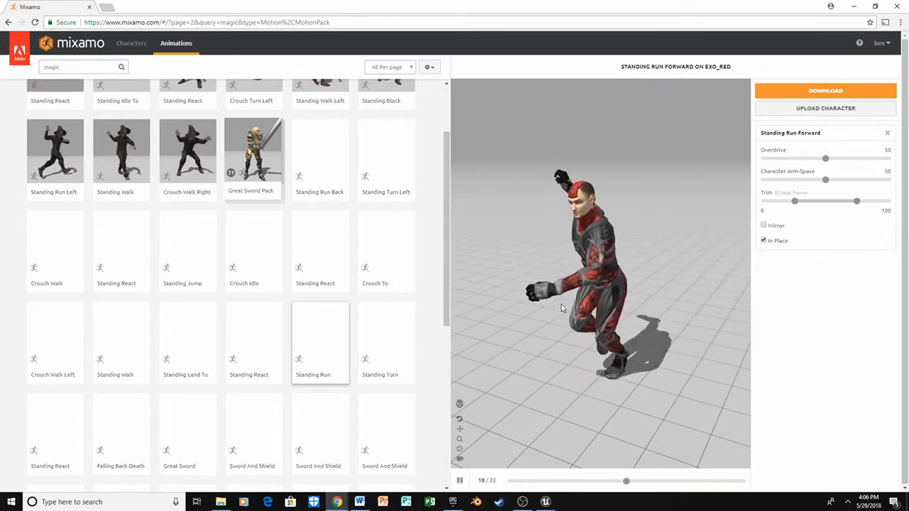
Apply the Standing React Death Backward animation from the magic results to Exo Red
scroll(300, 391, "down", 1)
scroll(362, 365, "up", 2)
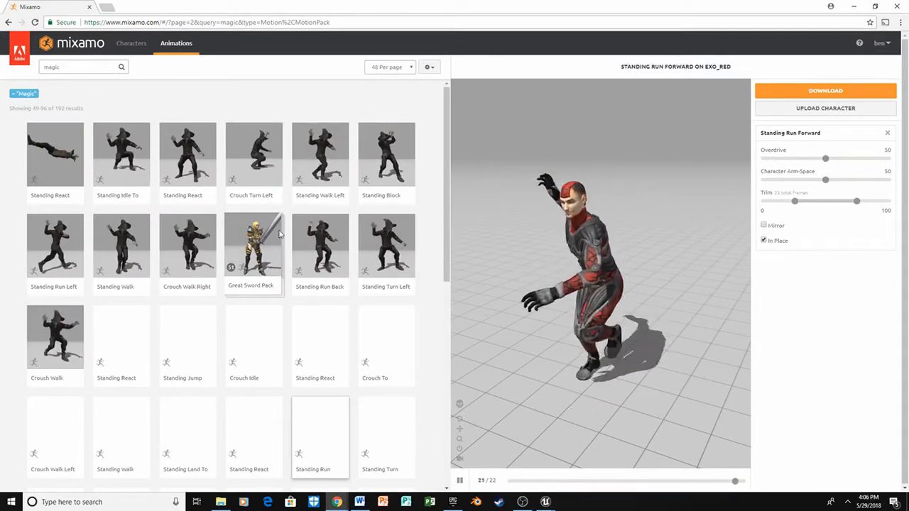
scroll(323, 284, "down", 1)
left_click(326, 280)
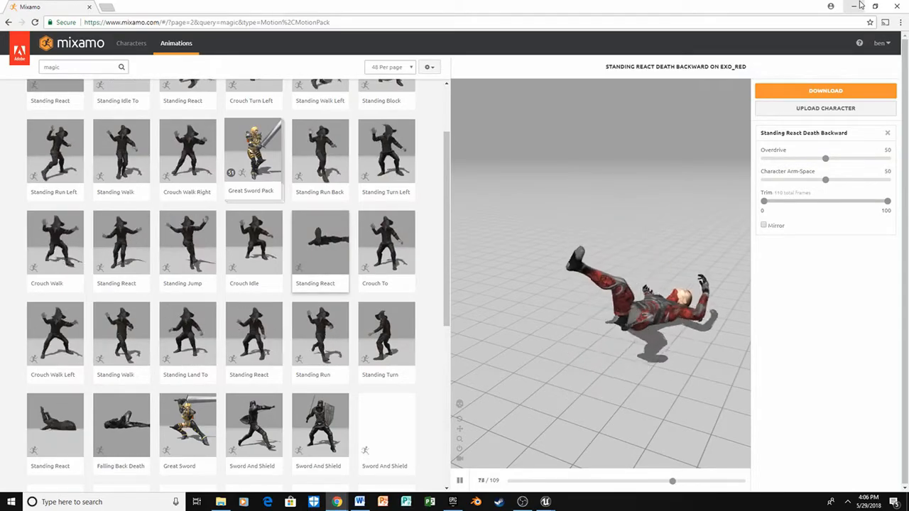
Switch to the Unreal Editor and create two folders named Exo and ExoAnimations inside FireballCharacter
left_click(857, 6)
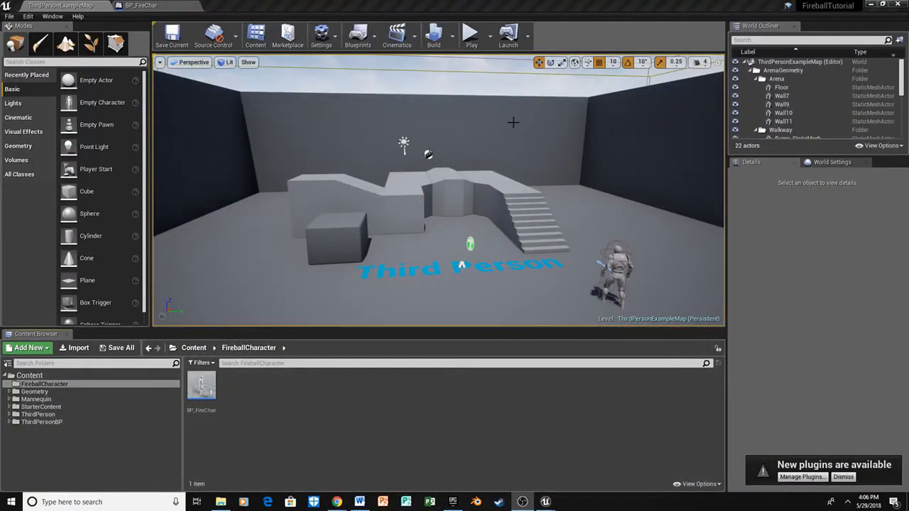
right_click(247, 395)
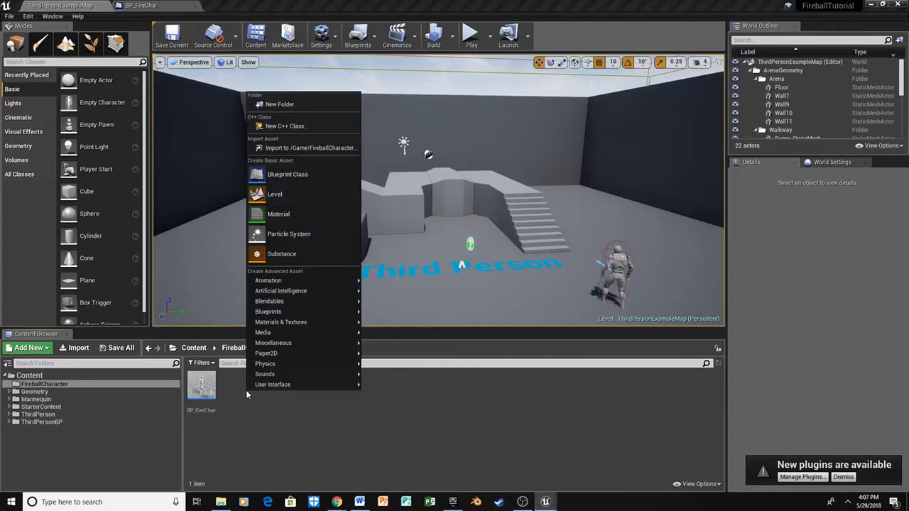
left_click(308, 105)
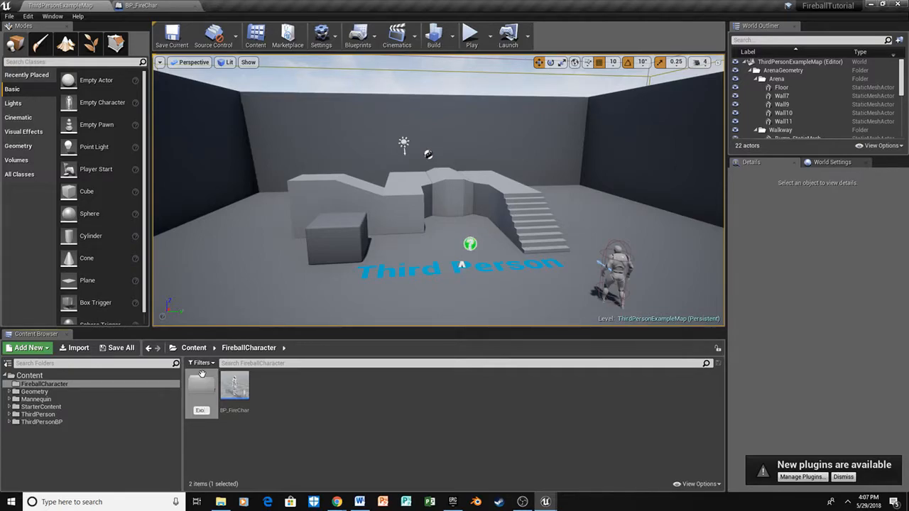
right_click(277, 402)
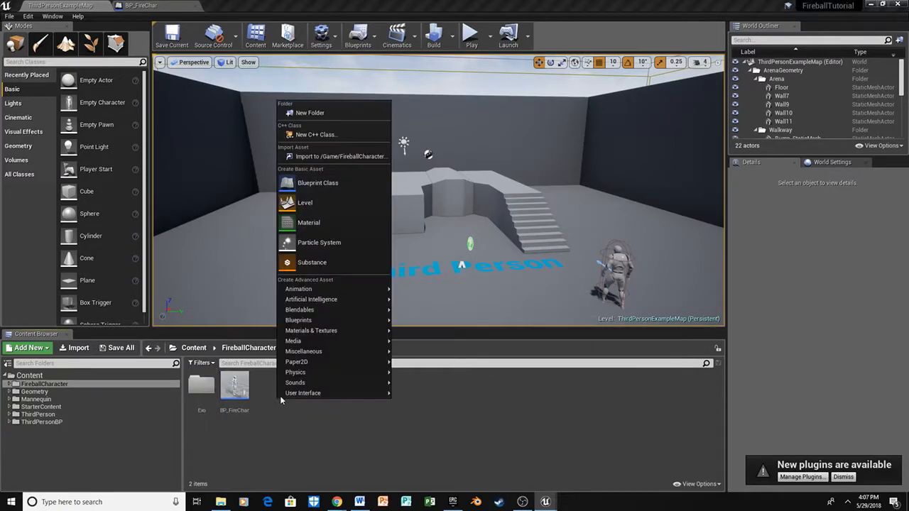
left_click(309, 113)
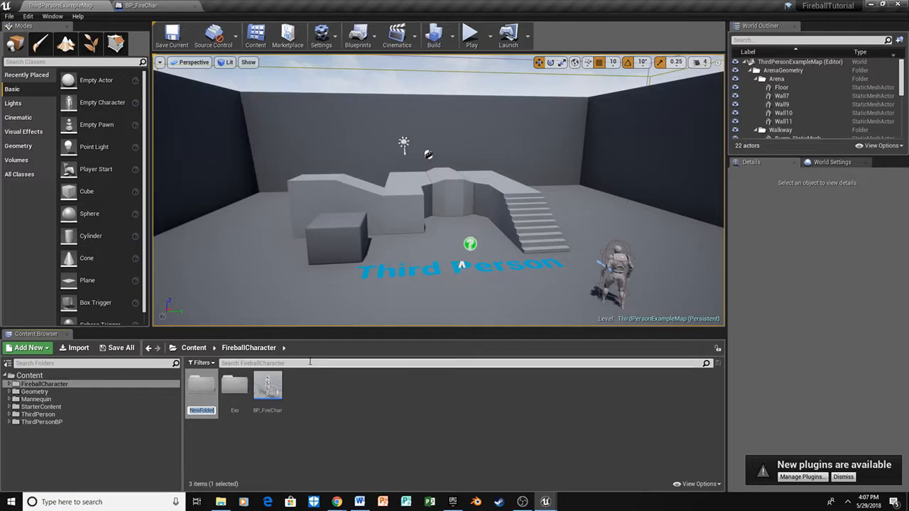
type("Exo Animations")
key("Return")
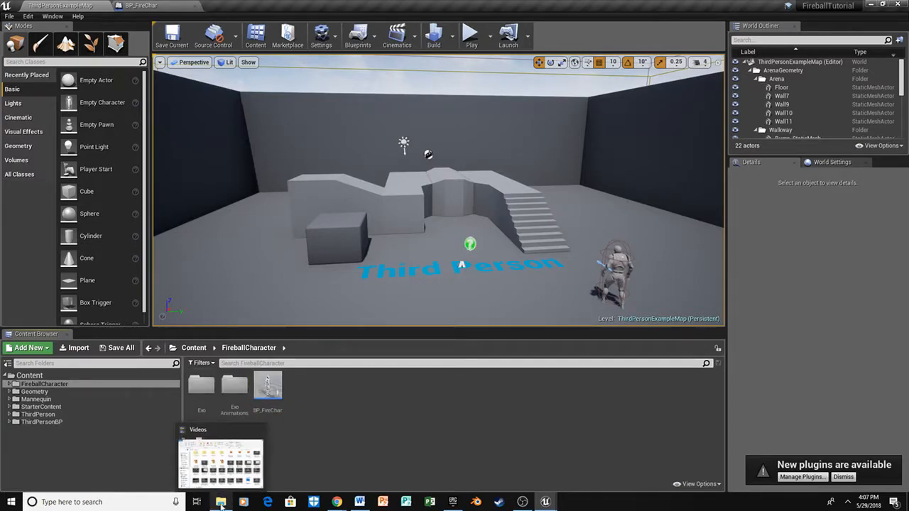
Import exo_red.fbx from the Downloads folder into the Exo folder as a skeletal mesh, with no existing skeleton assigned
left_click(220, 504)
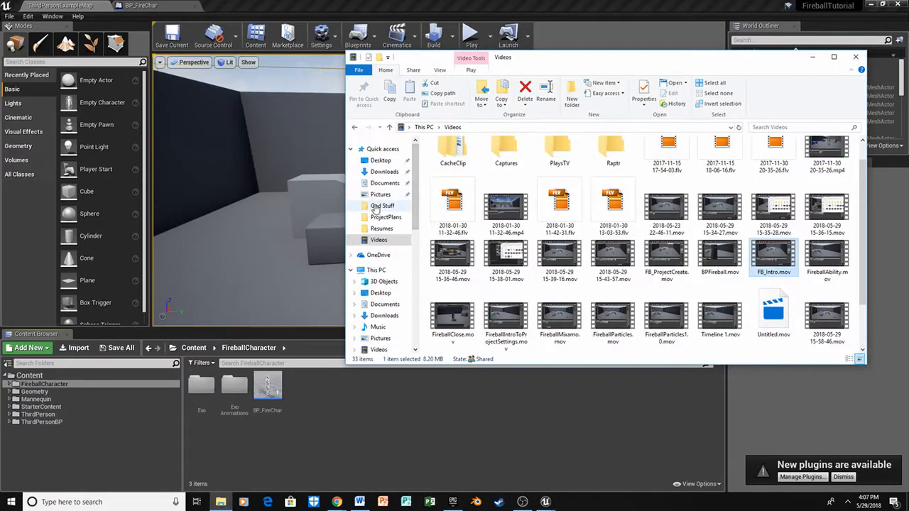
left_click(384, 171)
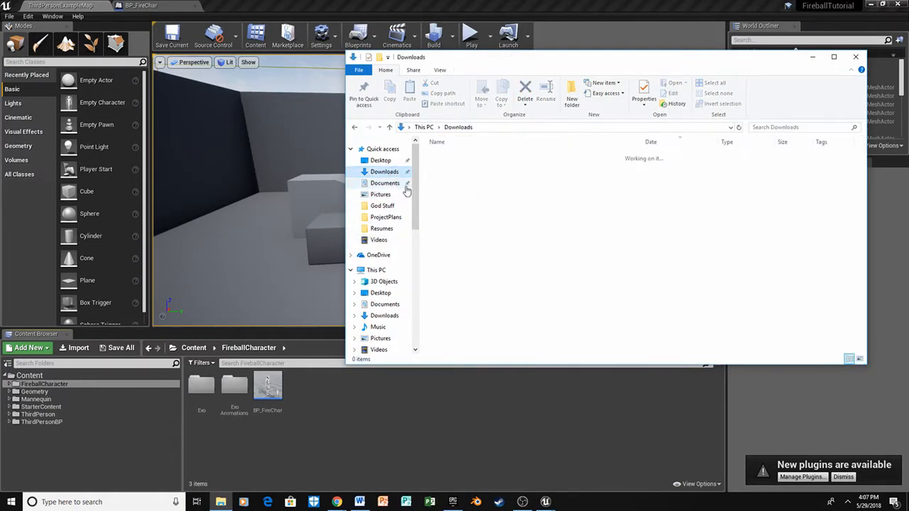
scroll(501, 267, "down", 3)
scroll(501, 267, "down", 10)
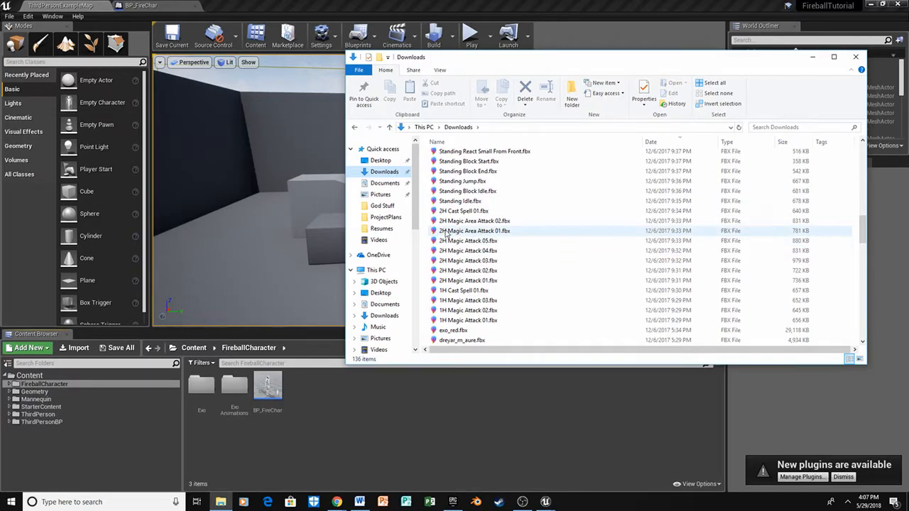
scroll(490, 309, "down", 2)
scroll(489, 309, "down", 1)
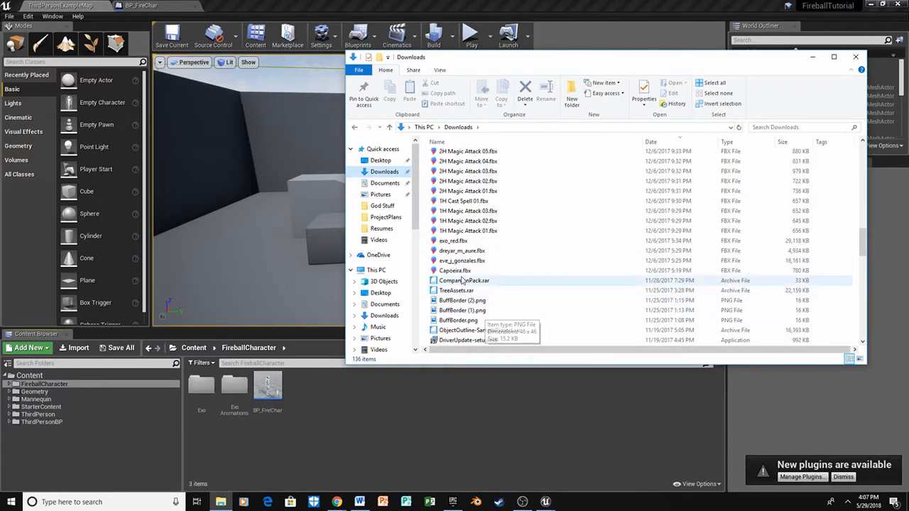
left_click(470, 242)
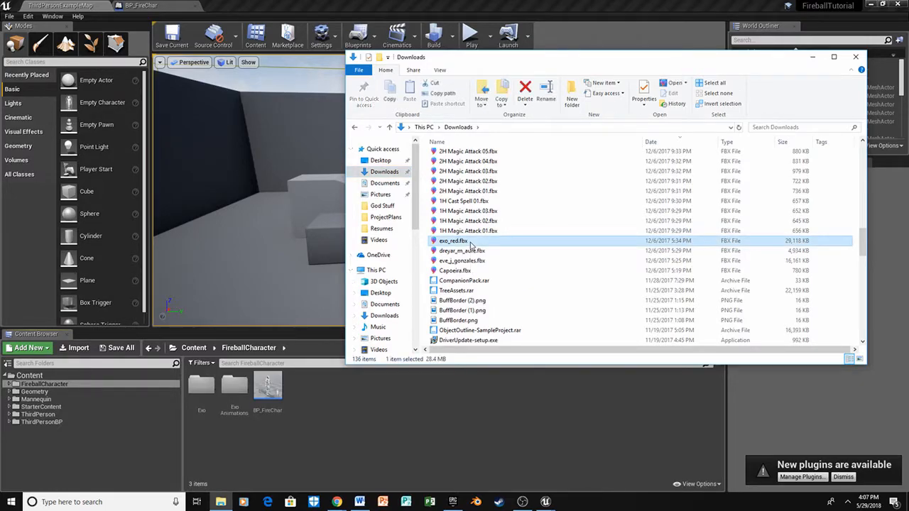
left_click_drag(469, 244, 202, 398)
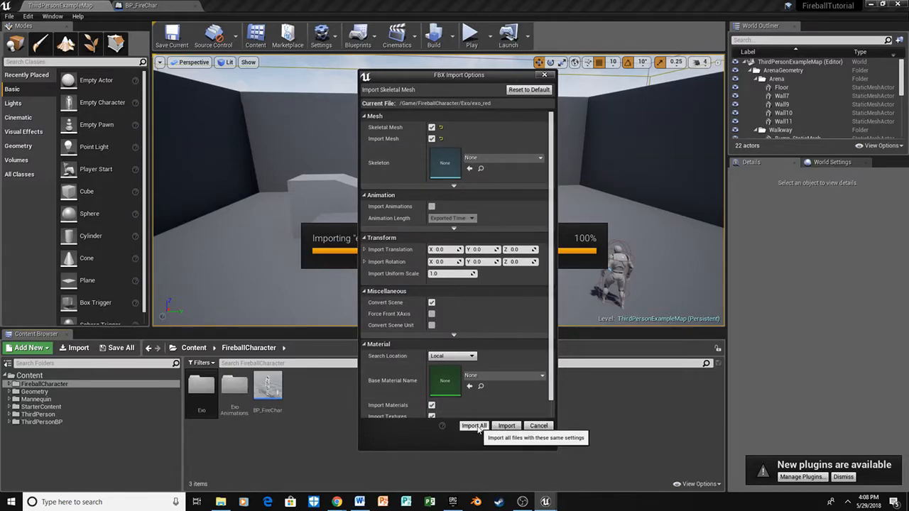
left_click(474, 426)
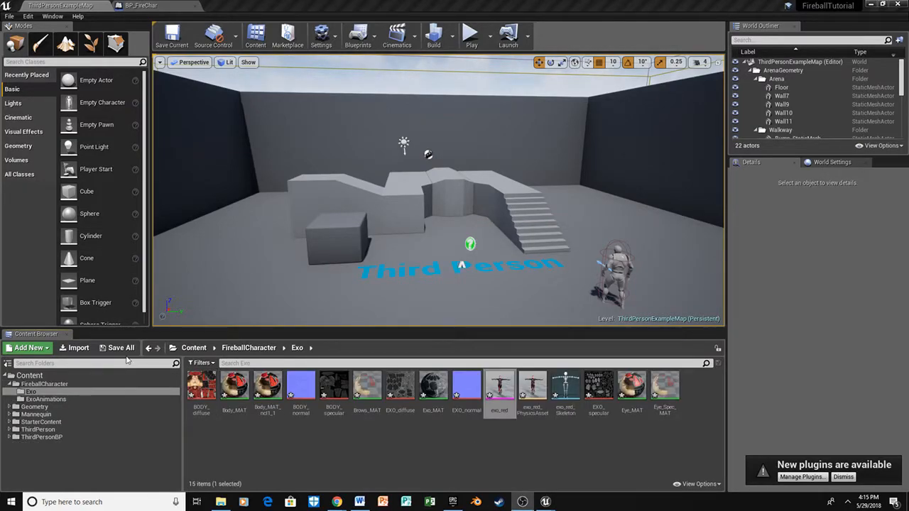
Review the FBX import messages in the Message Log and close it
mouse_move(545, 501)
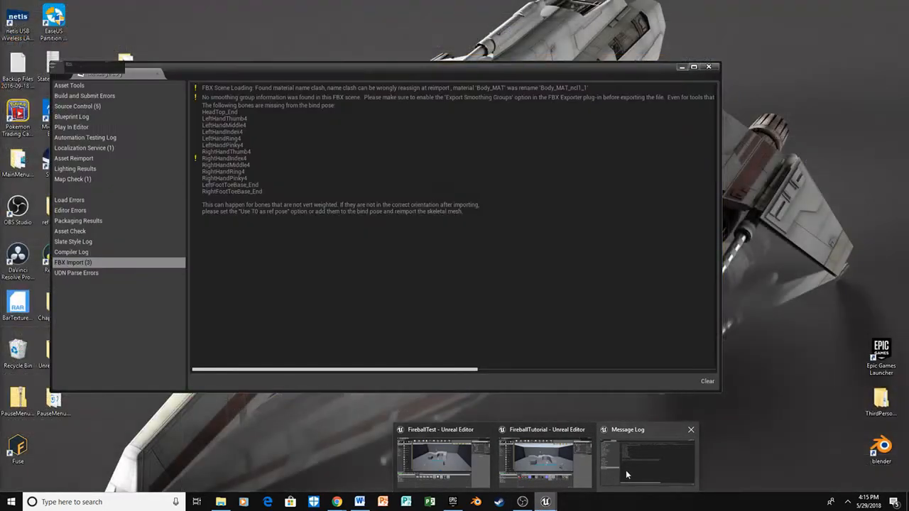
left_click(625, 470)
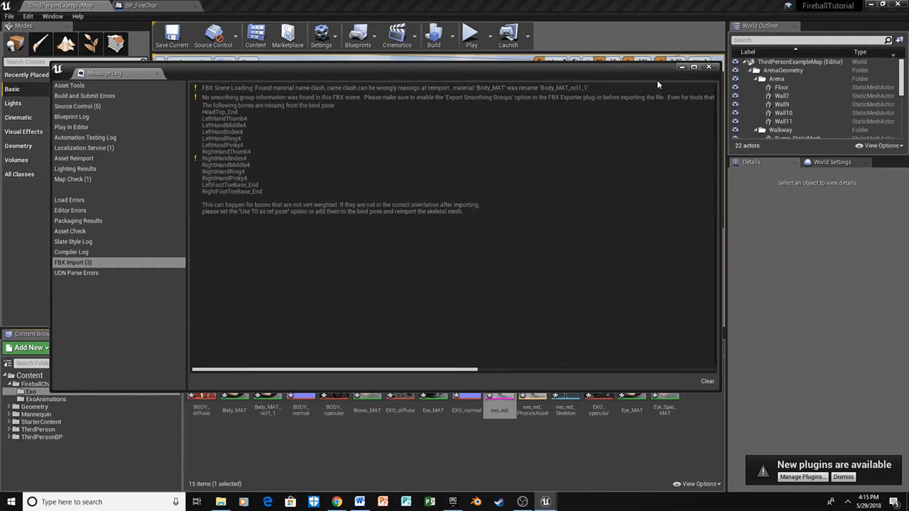
left_click(708, 68)
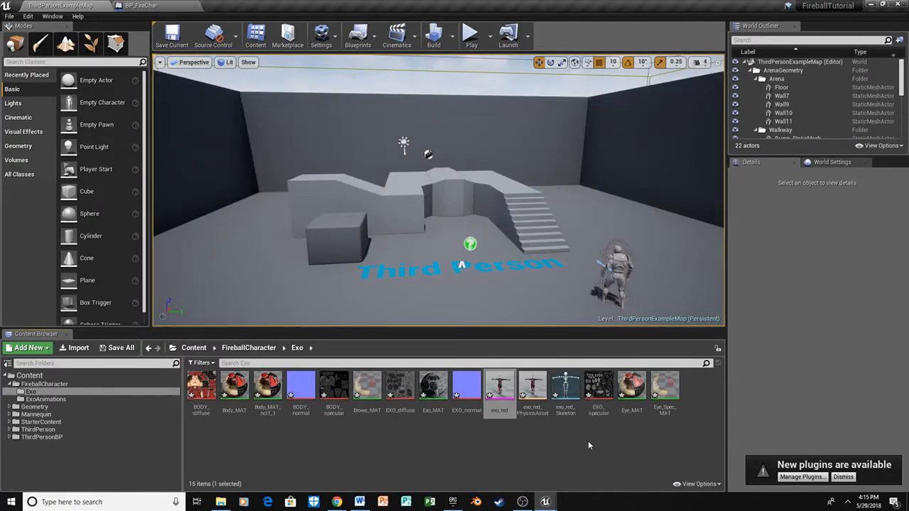
Open the empty ExoAnimations folder in the Content Browser and bring up the Downloads folder in File Explorer
left_click(149, 348)
mouse_move(221, 502)
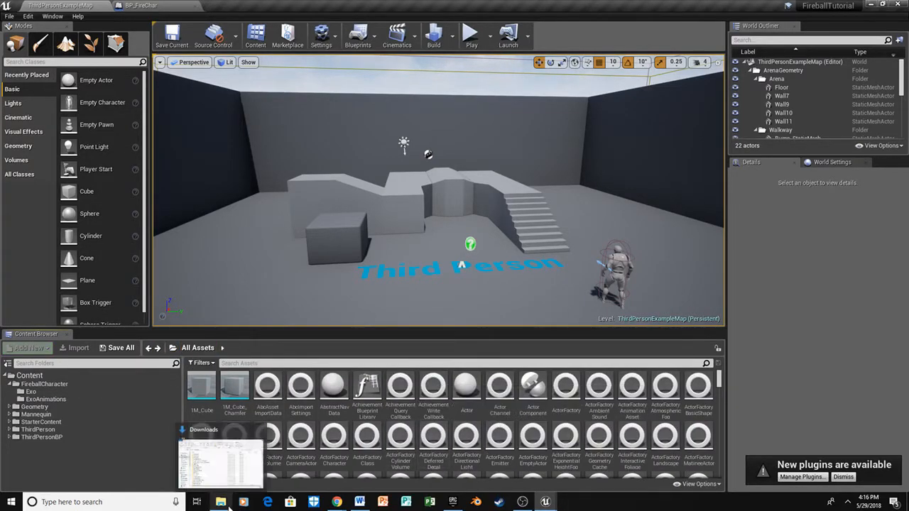
left_click(220, 465)
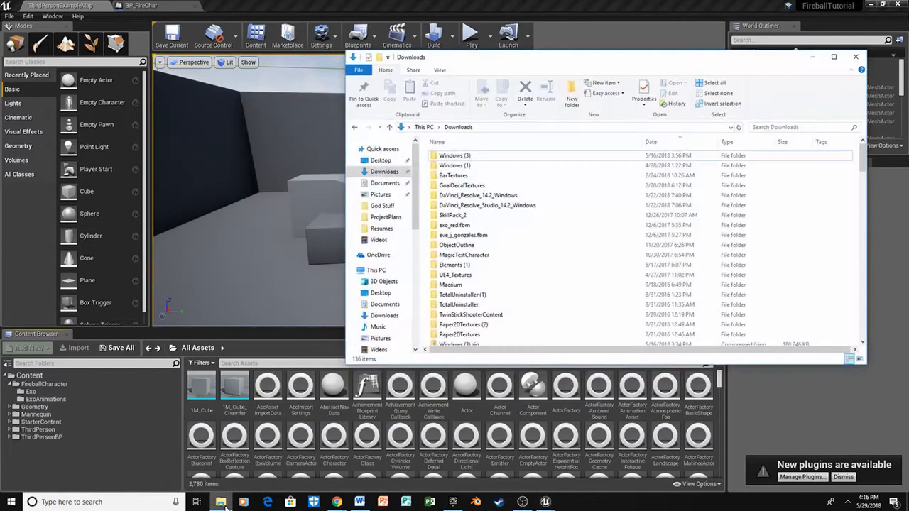
scroll(504, 211, "down", 15)
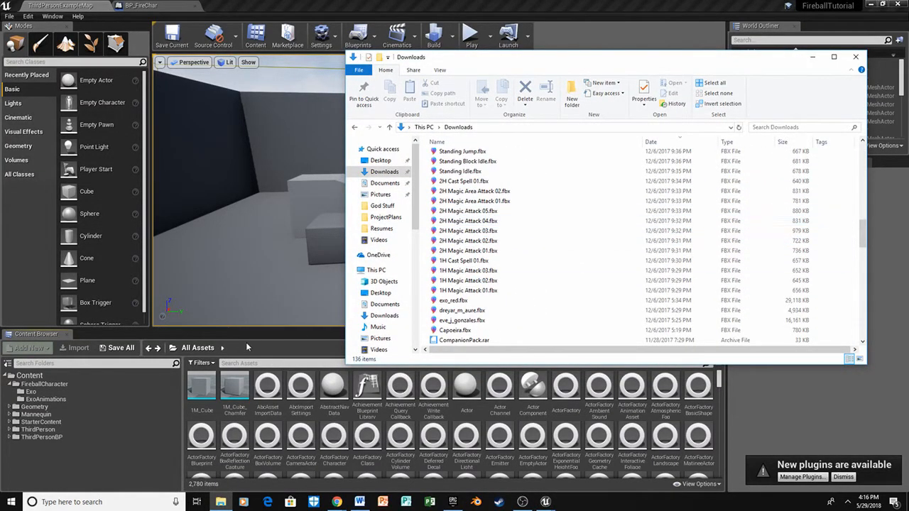
left_click(47, 400)
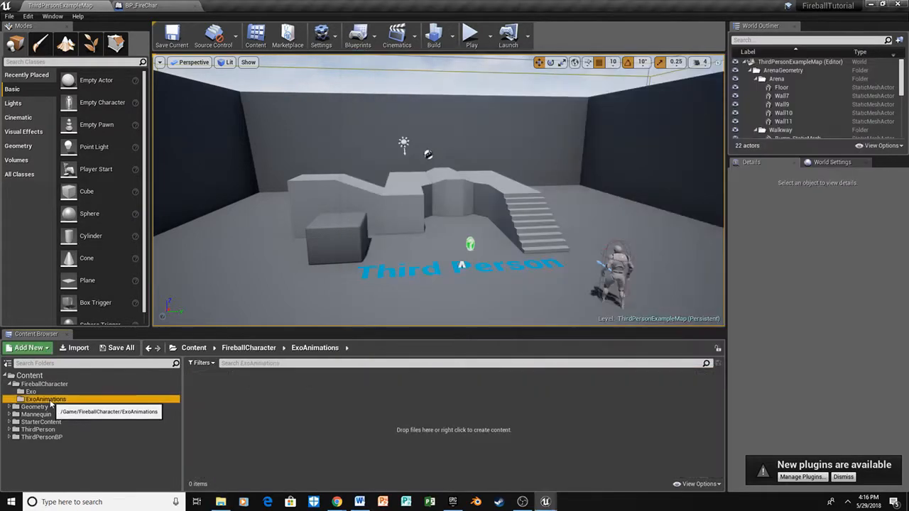
mouse_move(220, 501)
left_click(182, 441)
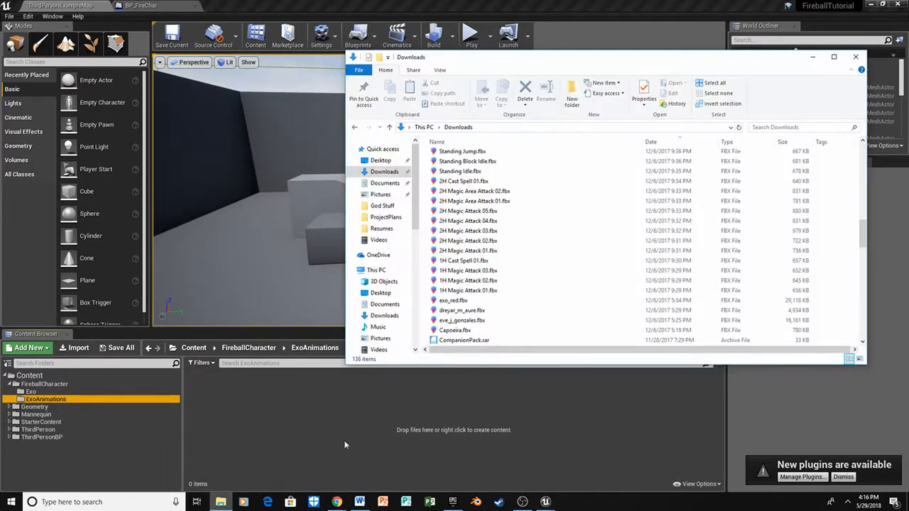
Select the FBX files 1H Magic Attack 01, Standing Idle, Run Forward, Walk Forward, React Death Backward and Sprint Forward in Downloads
left_click(487, 293)
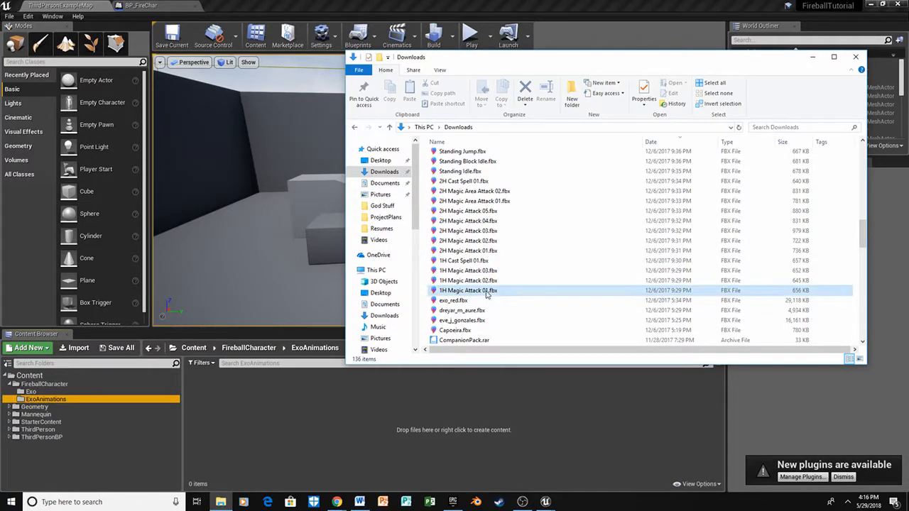
scroll(470, 234, "up", 1)
left_click(474, 192, "ctrl")
scroll(474, 194, "up", 2)
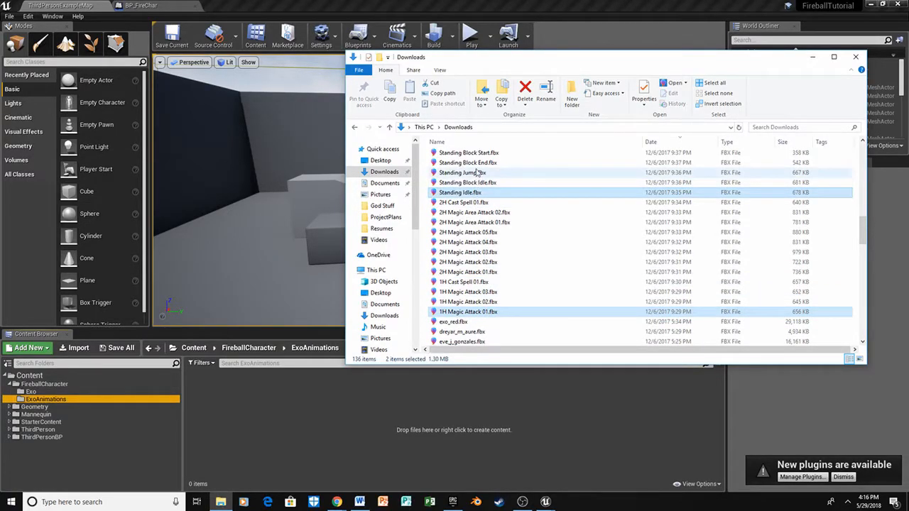
left_click(472, 162, "ctrl")
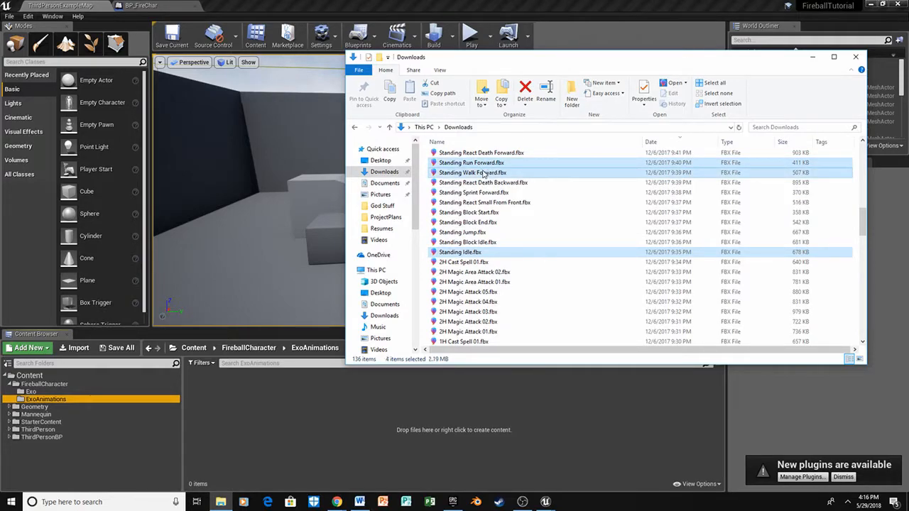
left_click(515, 185, "ctrl")
left_click(506, 193, "ctrl")
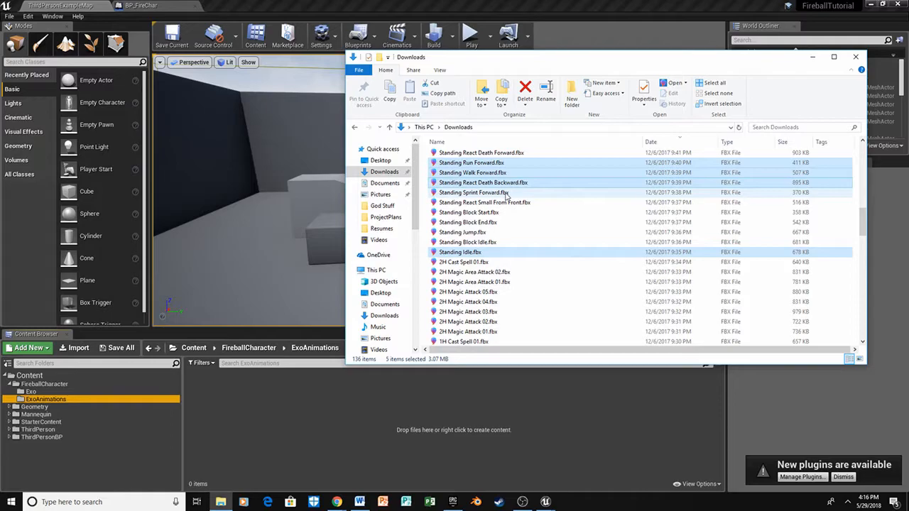
scroll(504, 190, "down", 4)
scroll(506, 193, "up", 5)
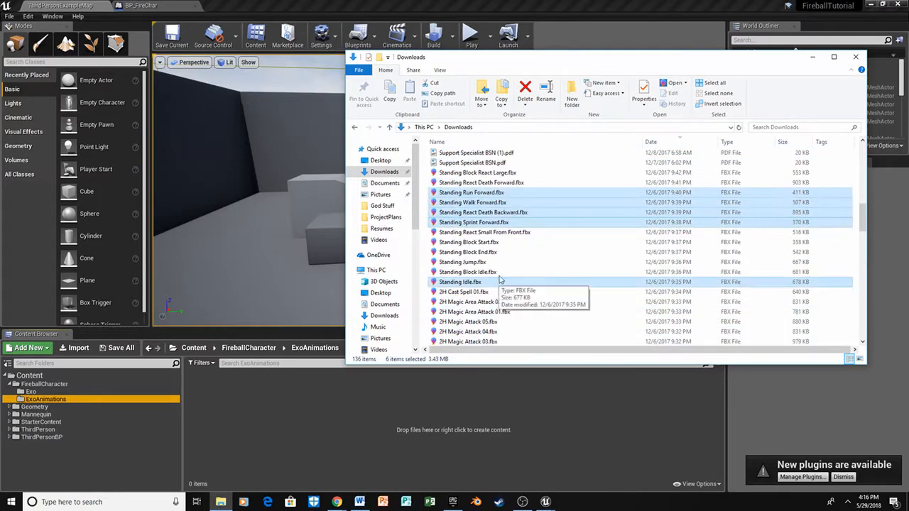
Import all the selected animation files into the ExoAnimations folder using exo_red_Skeleton as their skeleton
left_click_drag(525, 207, 242, 430)
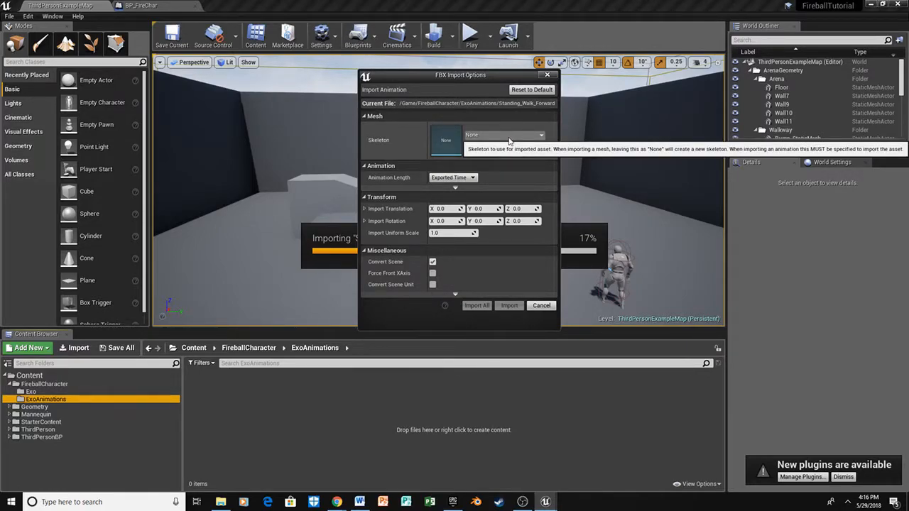
left_click(508, 135)
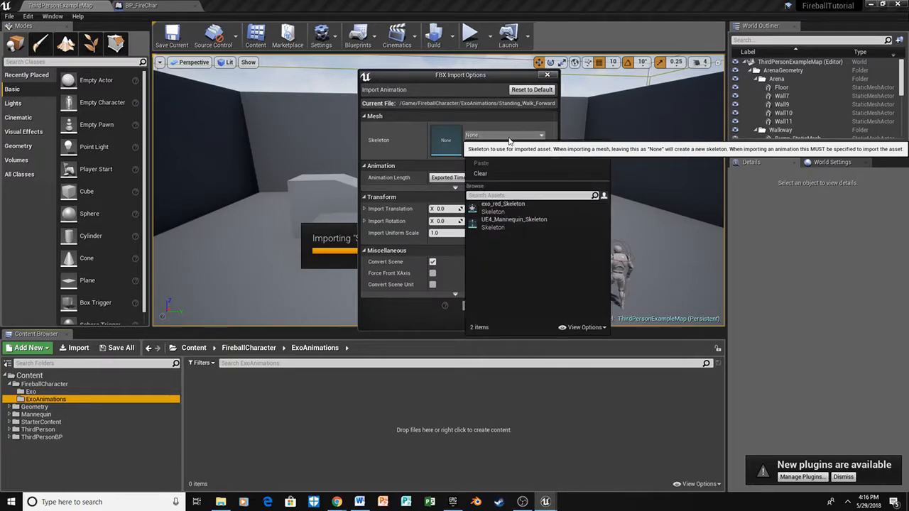
left_click(536, 213)
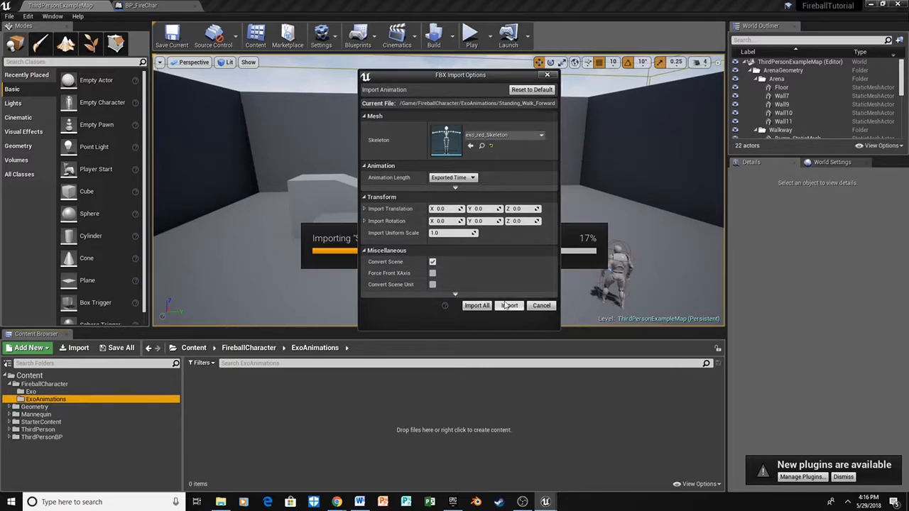
left_click(477, 306)
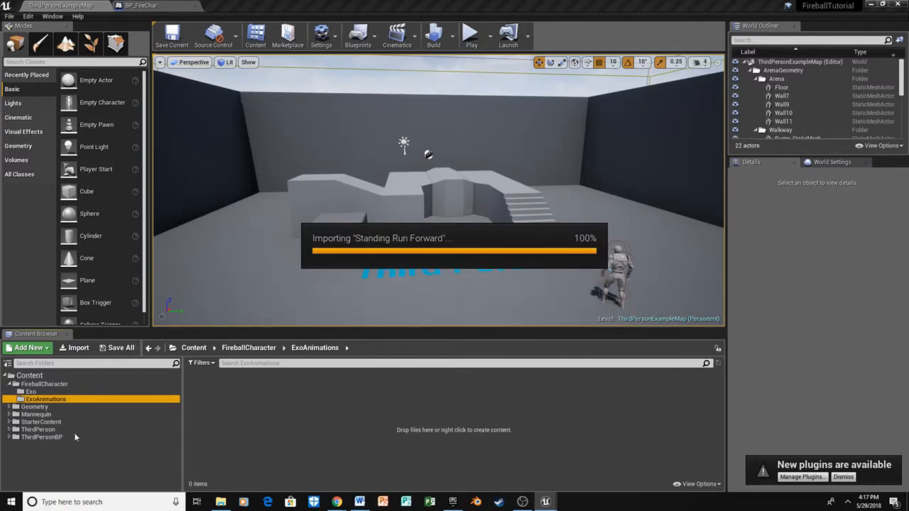
Create a 1D blend space for exo_red_Skeleton in the FireballCharacter folder and name it BS_FireChar
left_click(399, 389)
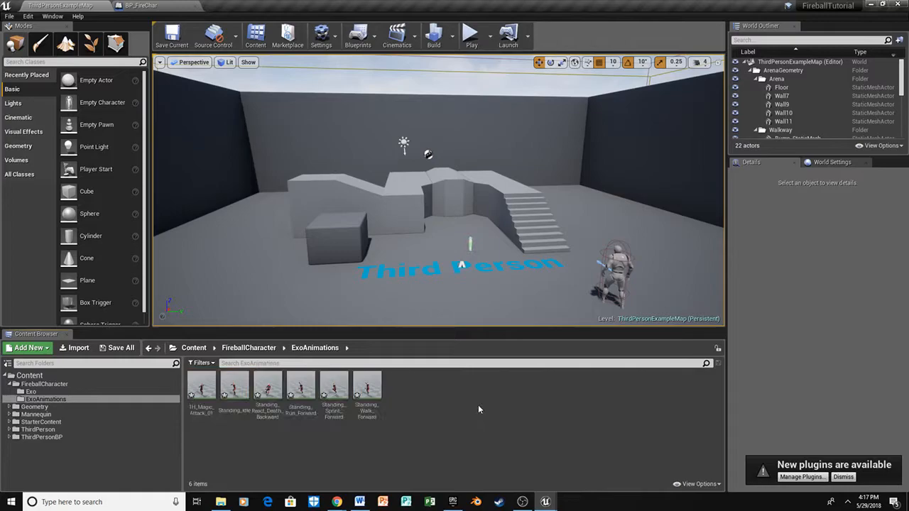
left_click(94, 385)
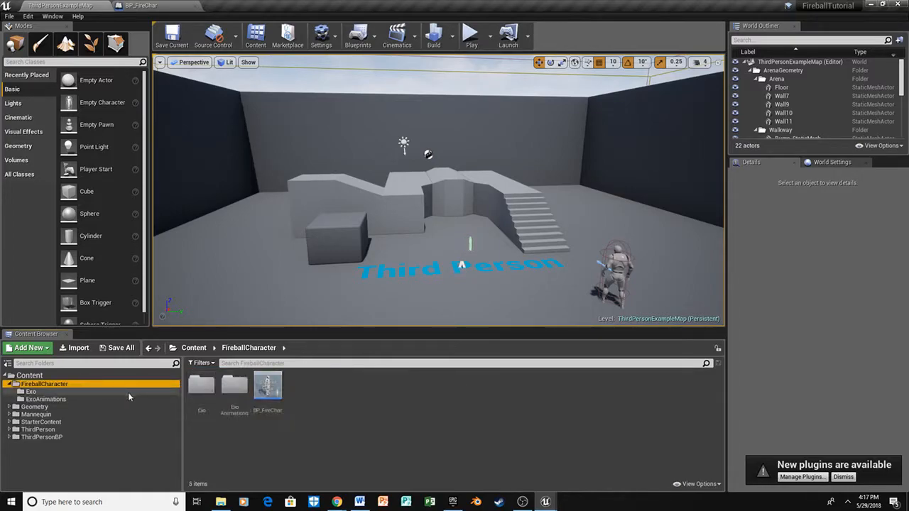
left_click(314, 396)
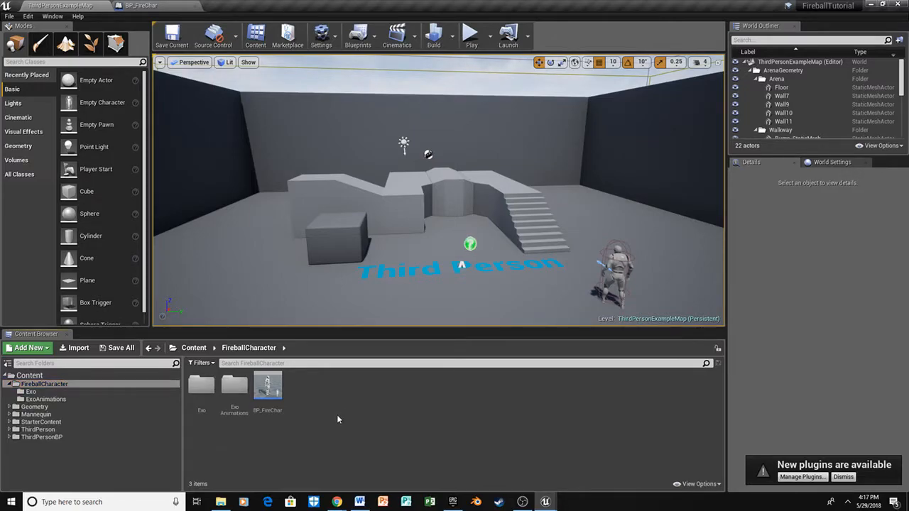
right_click(346, 406)
mouse_move(389, 301)
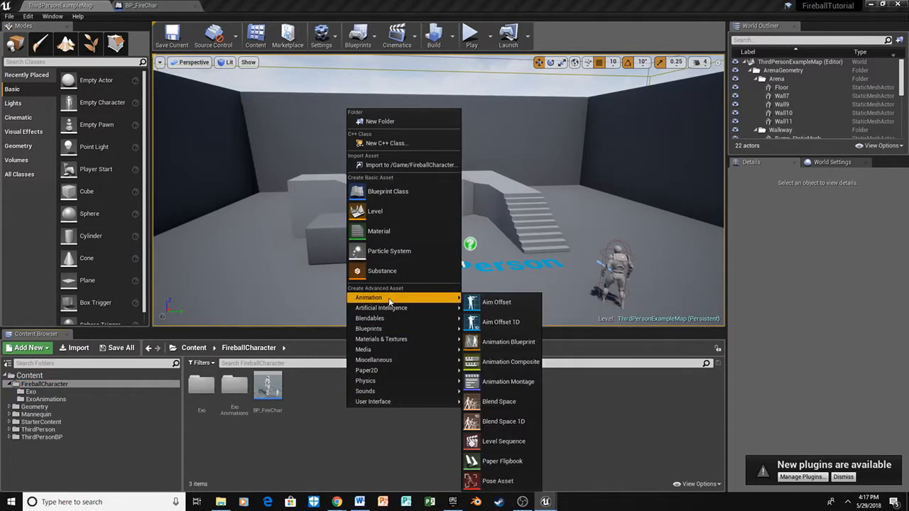
left_click(508, 424)
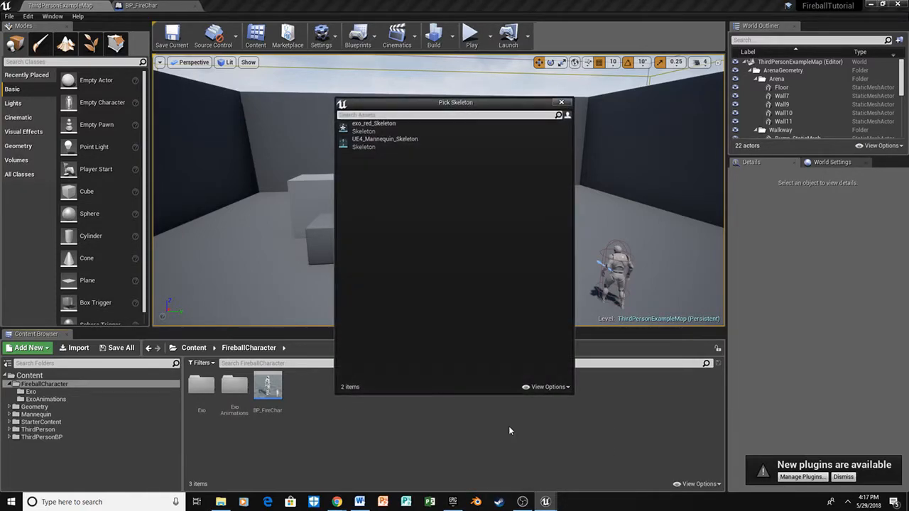
left_click(398, 130)
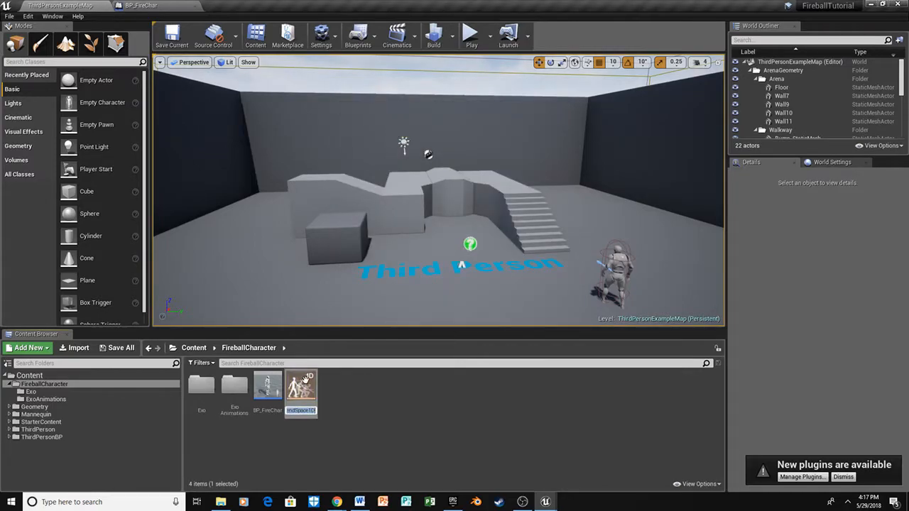
type("BS_FireChar")
key("Return")
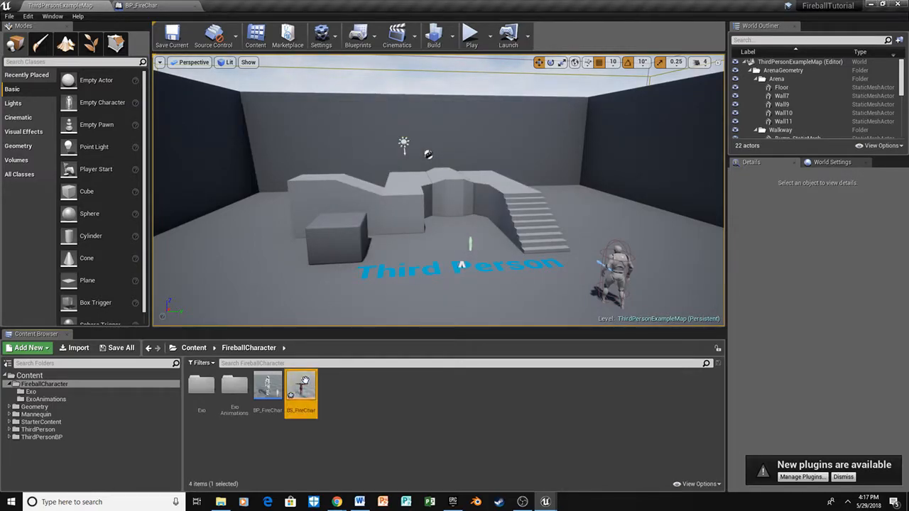
Open BS_FireChar, name its horizontal axis Speed and set the maximum axis value to 300
double_click(309, 391)
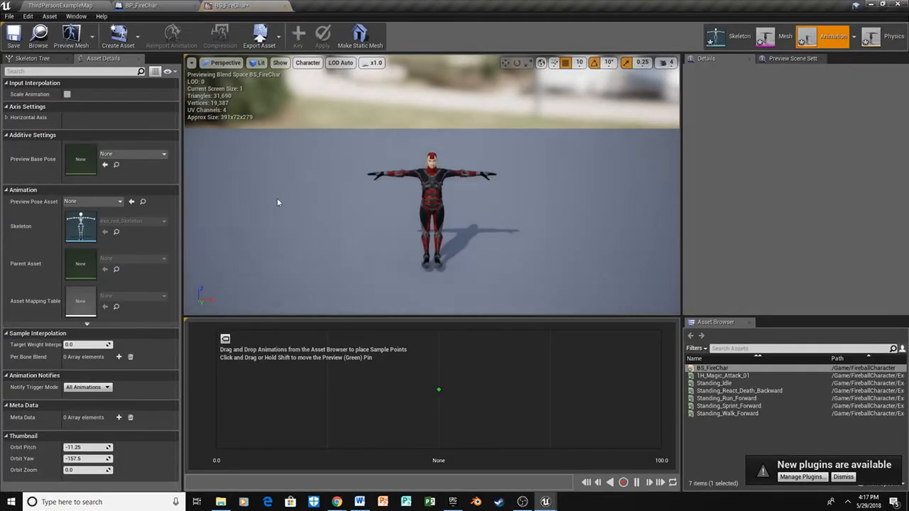
left_click(7, 118)
left_click(101, 131)
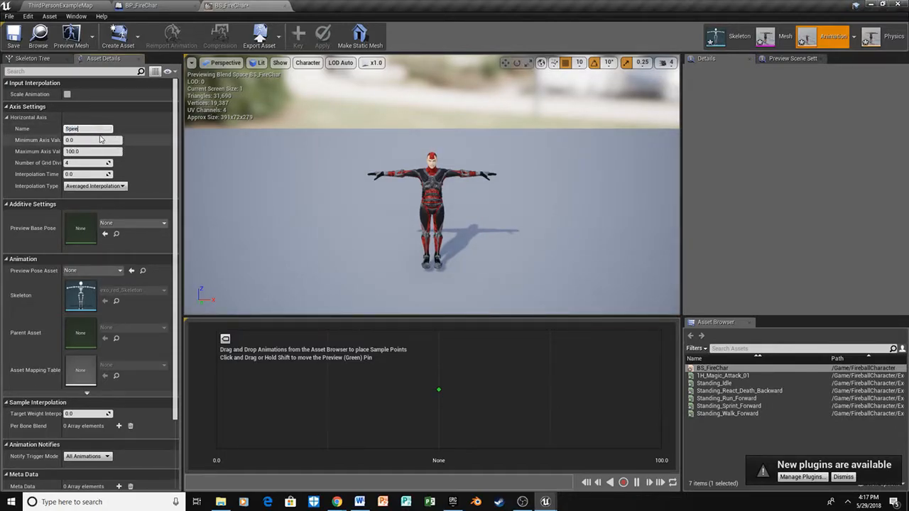
left_click(92, 151)
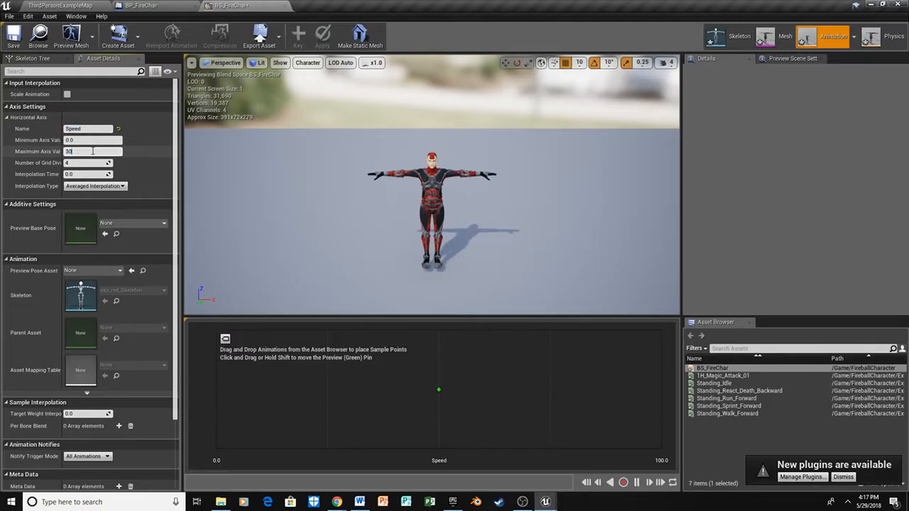
left_click(330, 390)
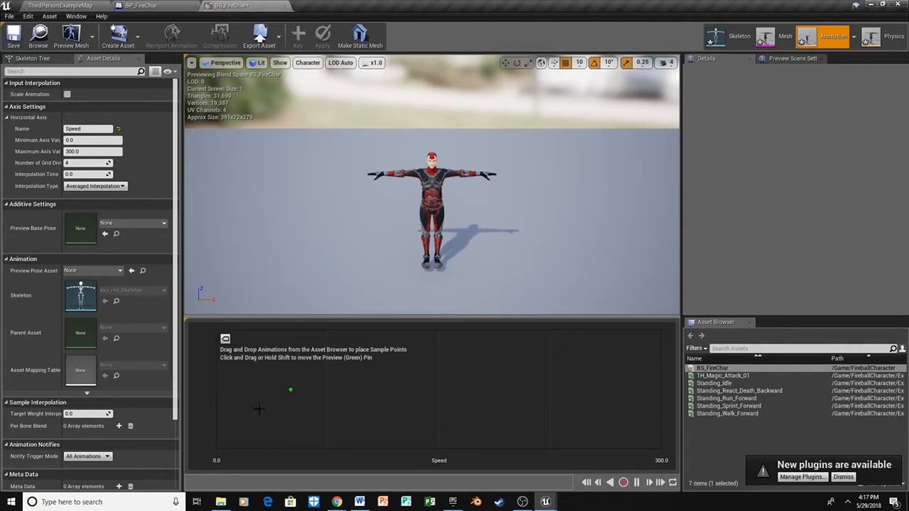
Place Standing_Idle at speed 0, Standing_Walk_Forward on the first inner grid line, Standing_Run_Forward on the third and Standing_Sprint_Forward at 300, and save
left_click_drag(723, 384, 234, 391)
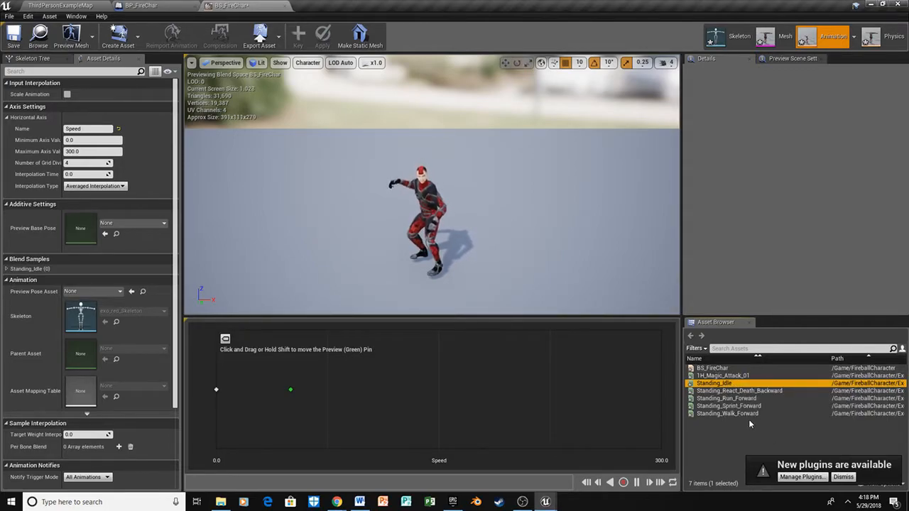
left_click_drag(738, 413, 330, 389)
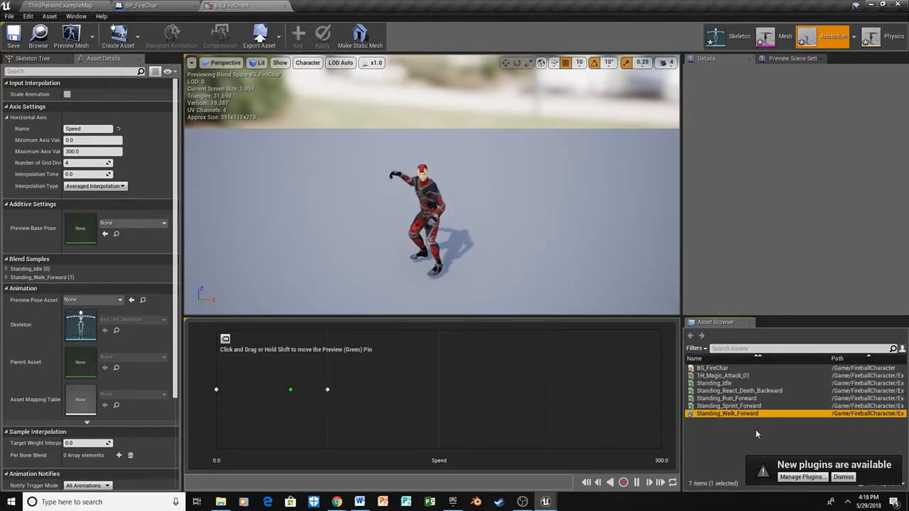
left_click_drag(727, 398, 550, 389)
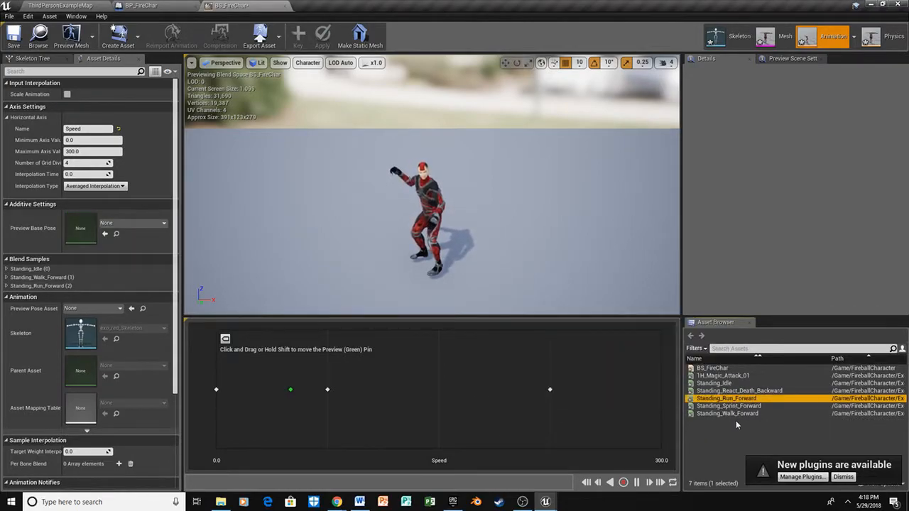
mouse_move(728, 405)
left_mouse_down()
mouse_move(678, 416)
mouse_move(670, 399)
left_mouse_up()
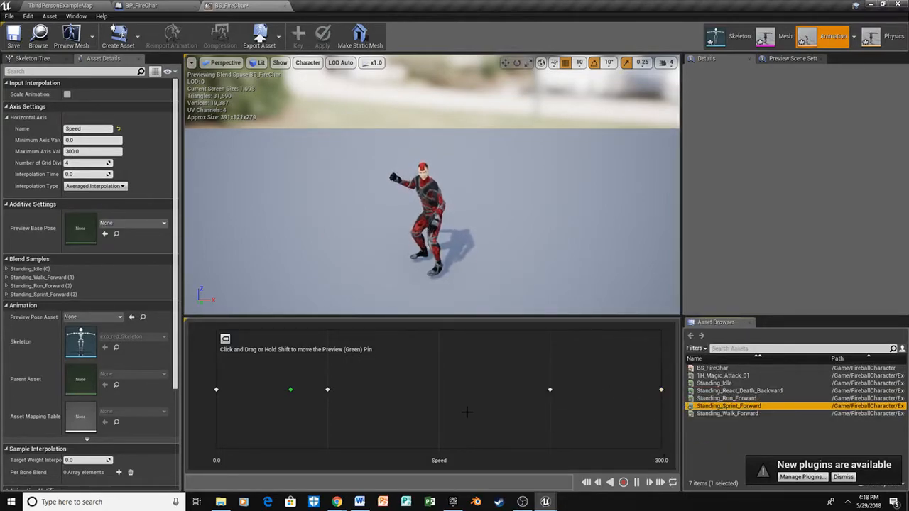
left_click(20, 41)
Create an Animation Blueprint for exo_red_Skeleton in the FireballCharacter folder, name it ABP_FireChar and open it
left_click(126, 5)
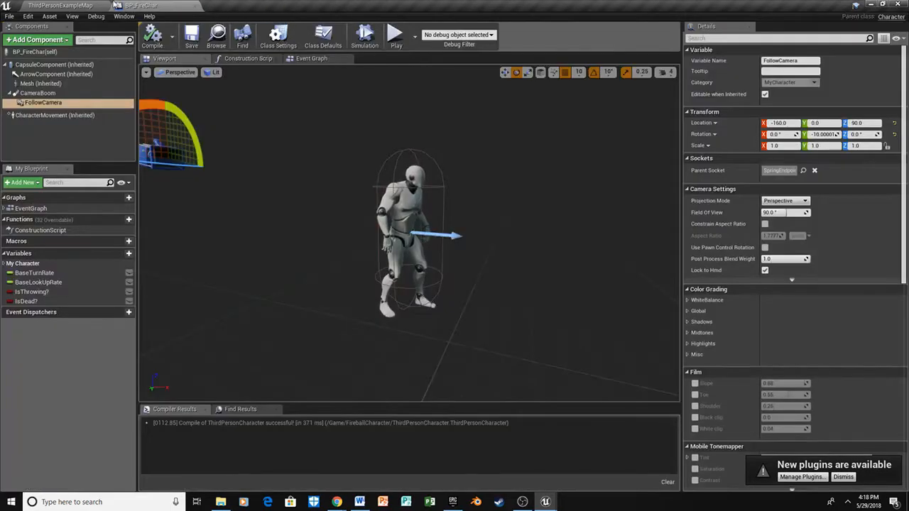
left_click(61, 5)
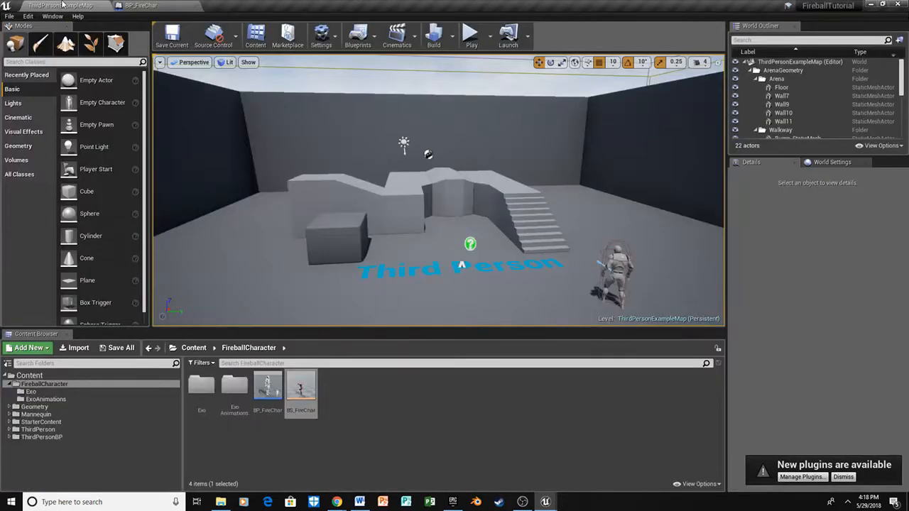
right_click(340, 390)
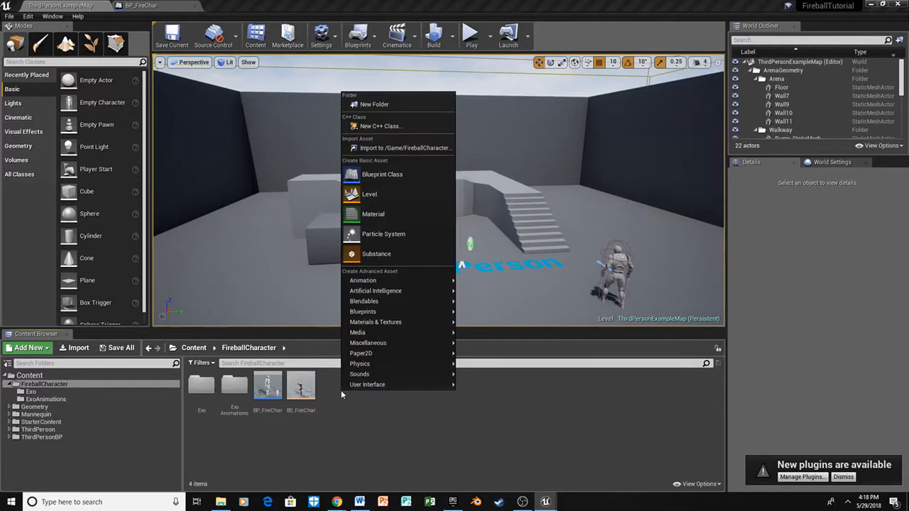
mouse_move(366, 281)
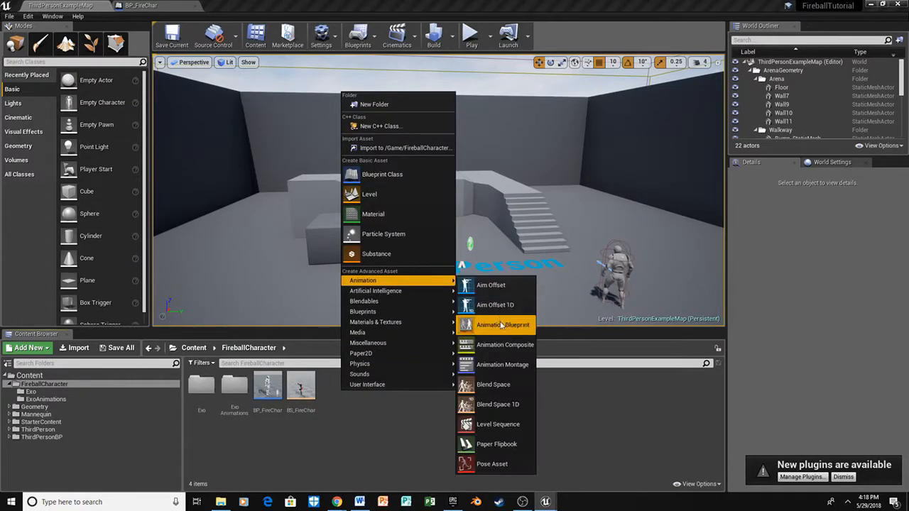
left_click(501, 324)
left_click(401, 293)
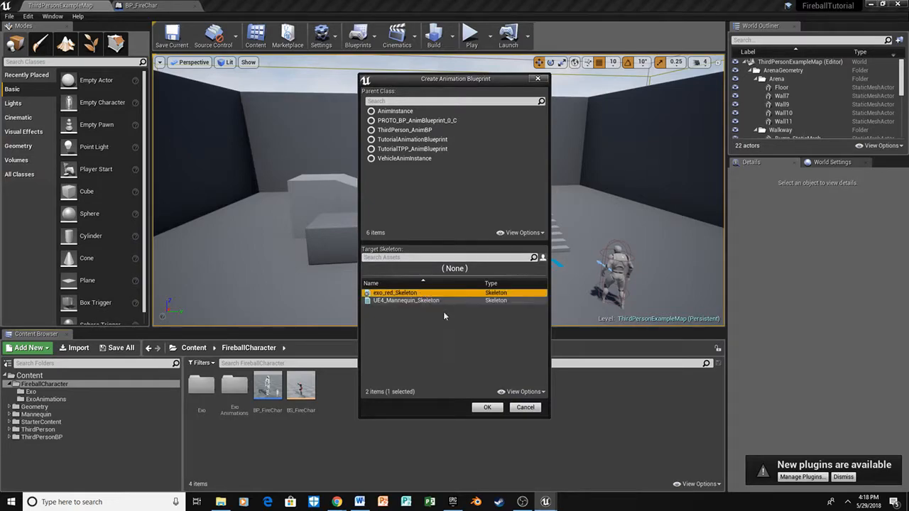
left_click(487, 407)
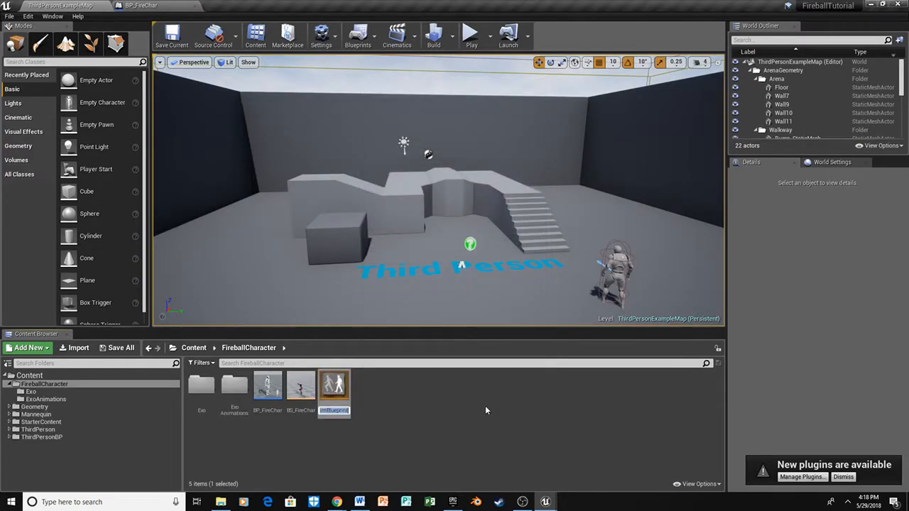
type("ABP_")
type("Fire")
type("Char")
key("Return")
double_click(268, 389)
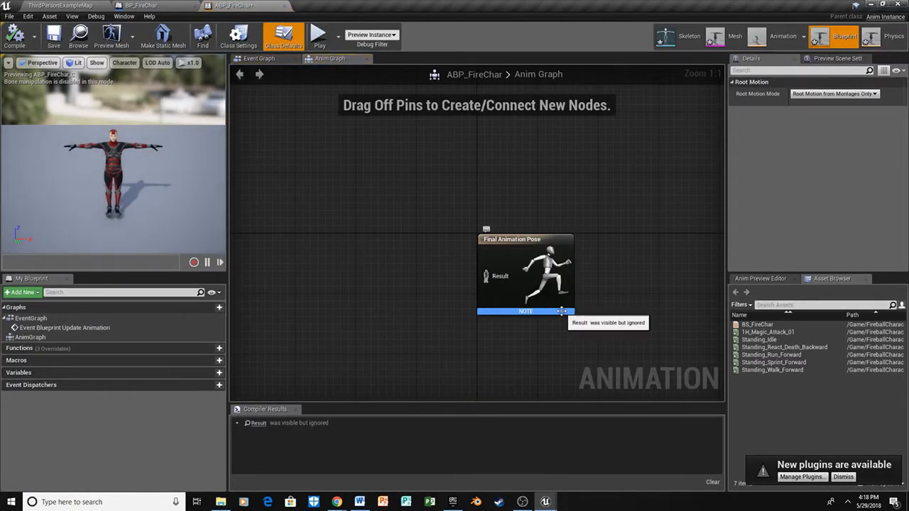
left_click_drag(757, 324, 316, 256)
left_click_drag(392, 297, 486, 277)
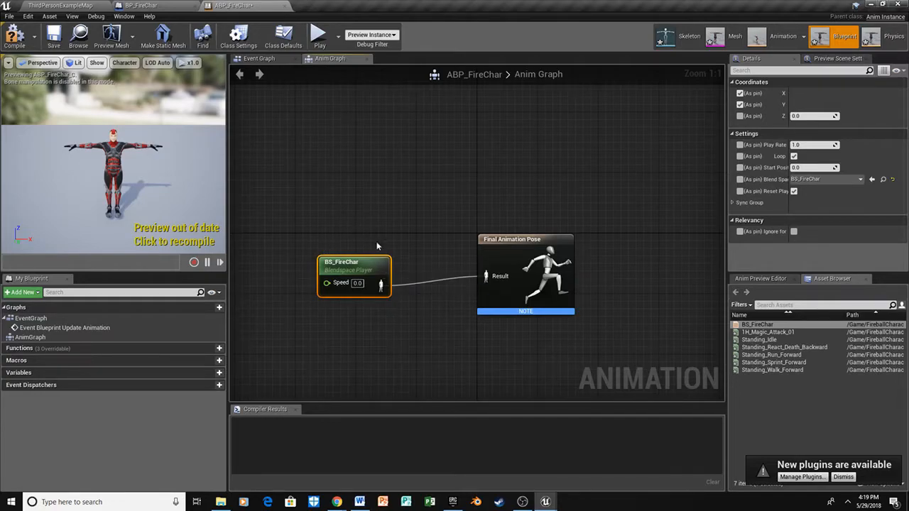
key("Delete")
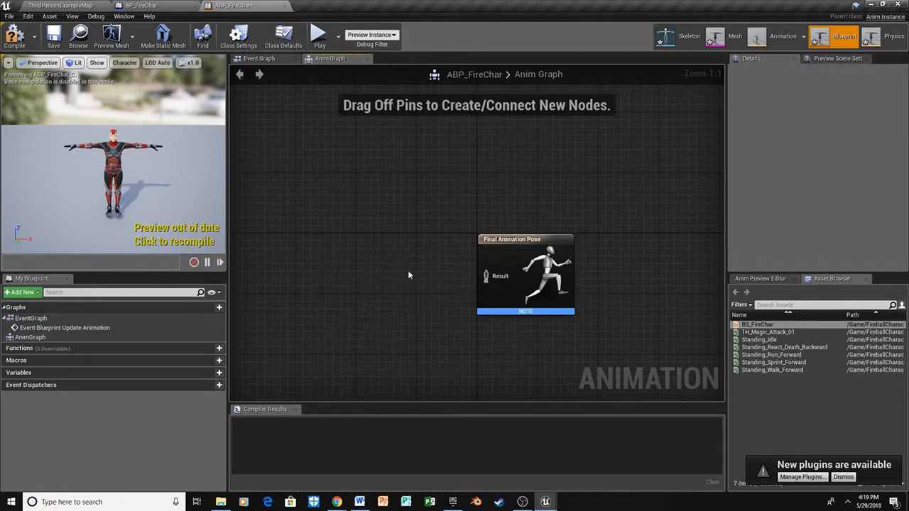
Add a state machine named Locomotion to the Anim Graph and connect it to the Final Animation Pose result
right_click(353, 268)
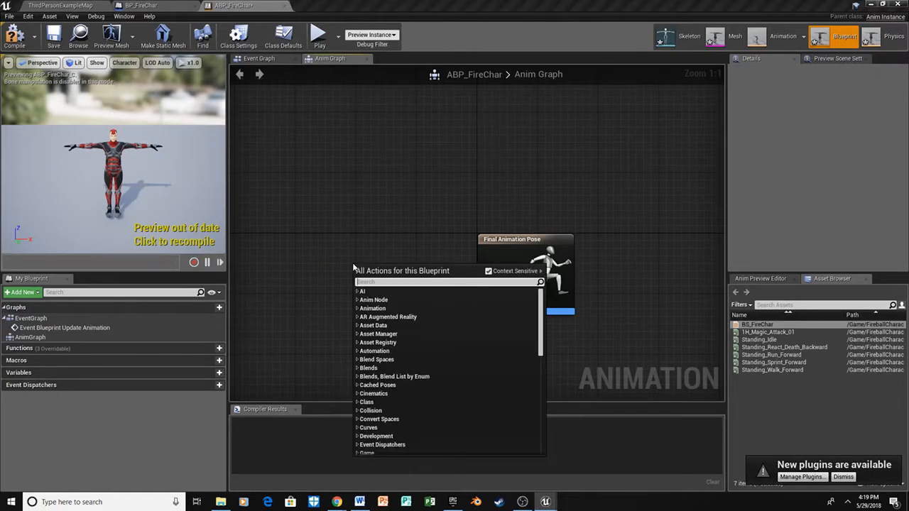
type("state mac")
key("Return")
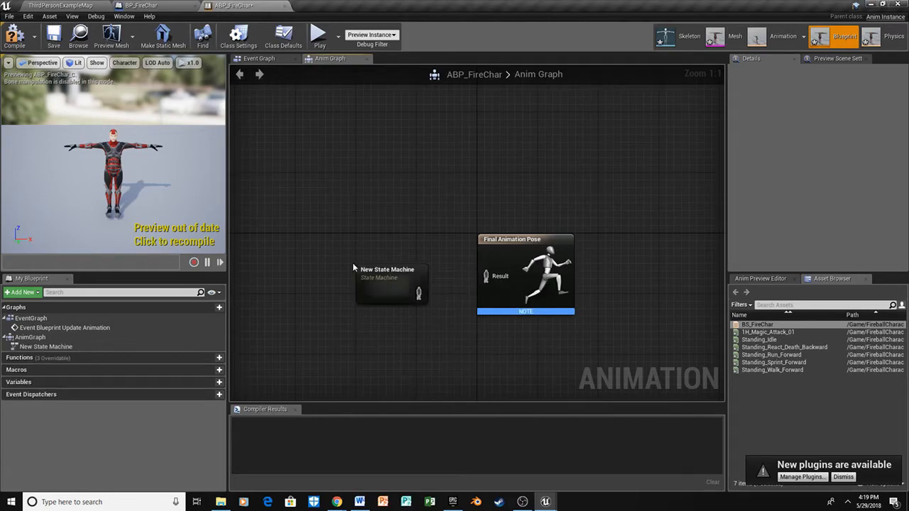
left_click(407, 273)
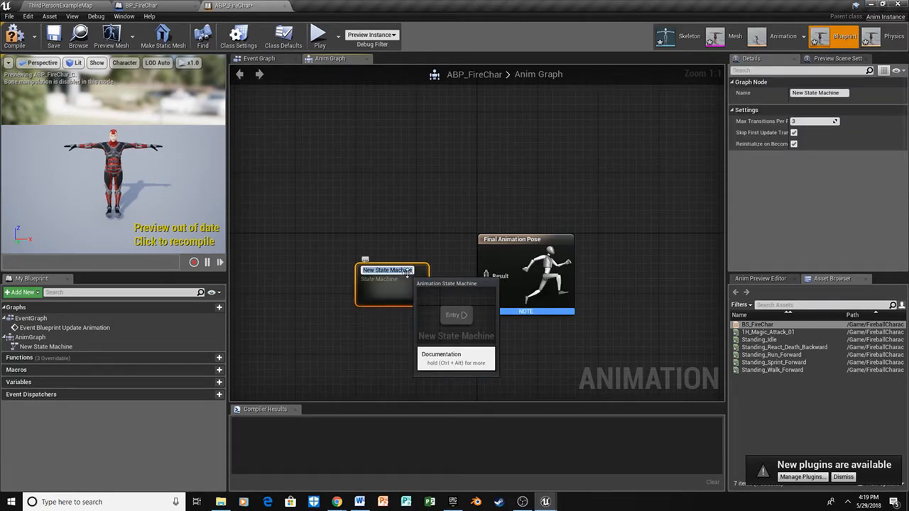
type("Locomotion")
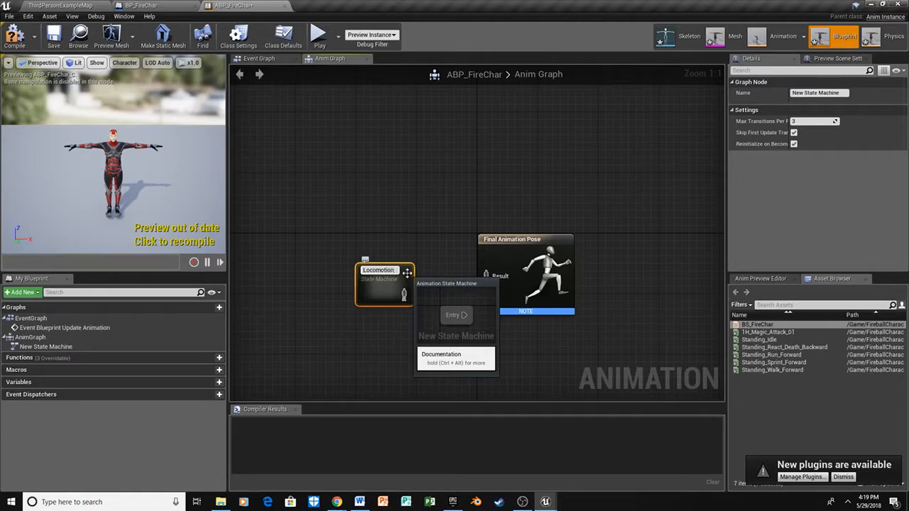
key("Return")
left_click_drag(400, 292, 486, 276)
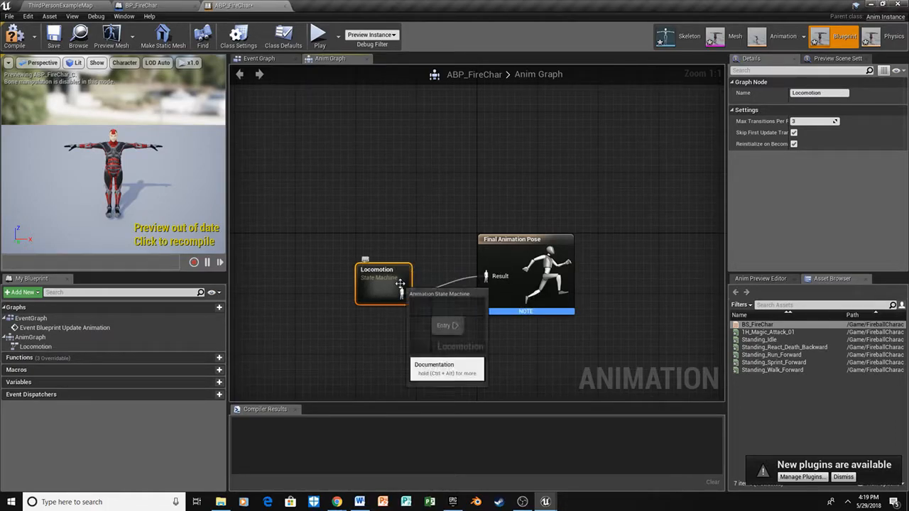
Inside the Locomotion state machine, add a state named Idle_Walk_Run connected from Entry
double_click(400, 288)
left_click_drag(500, 242, 601, 244)
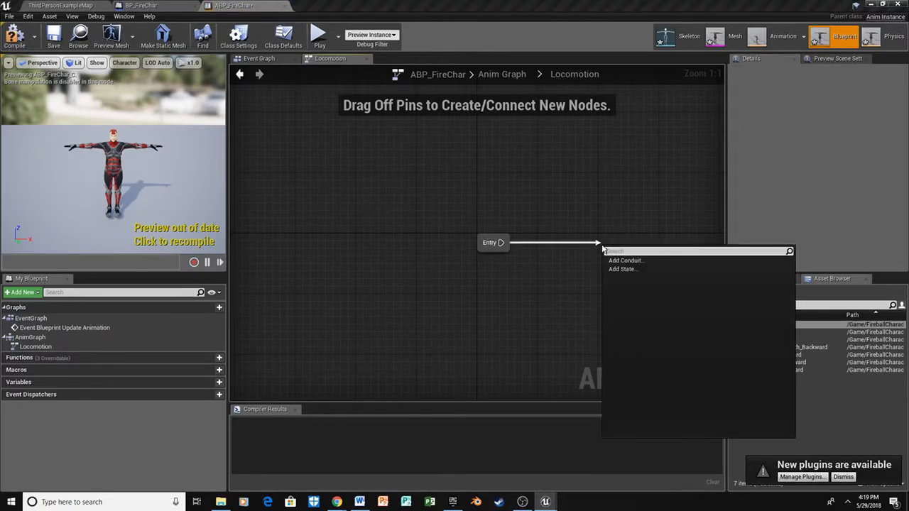
left_click(630, 269)
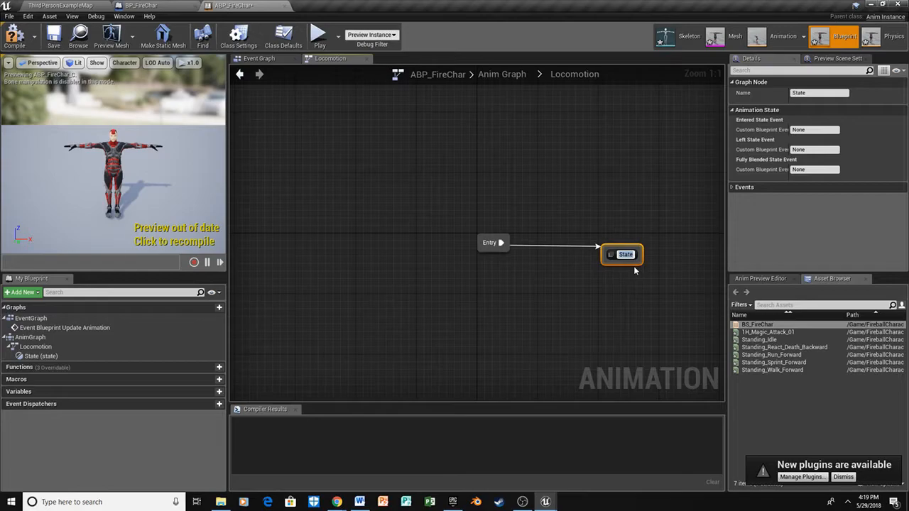
type("Idle_Walk_Run")
key("Return")
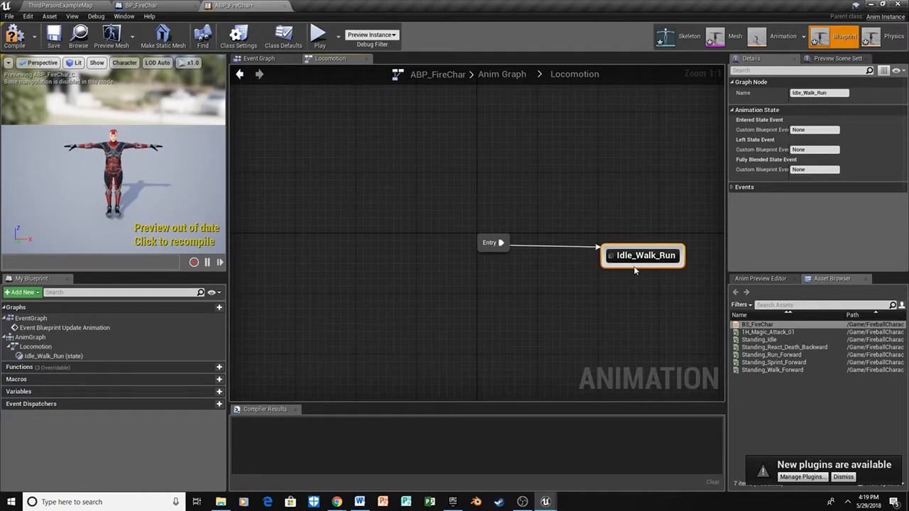
left_click_drag(637, 264, 638, 250)
Inside the Idle_Walk_Run state, add the BS_FireChar blend space player and connect it to the Final Animation Pose result
double_click(638, 250)
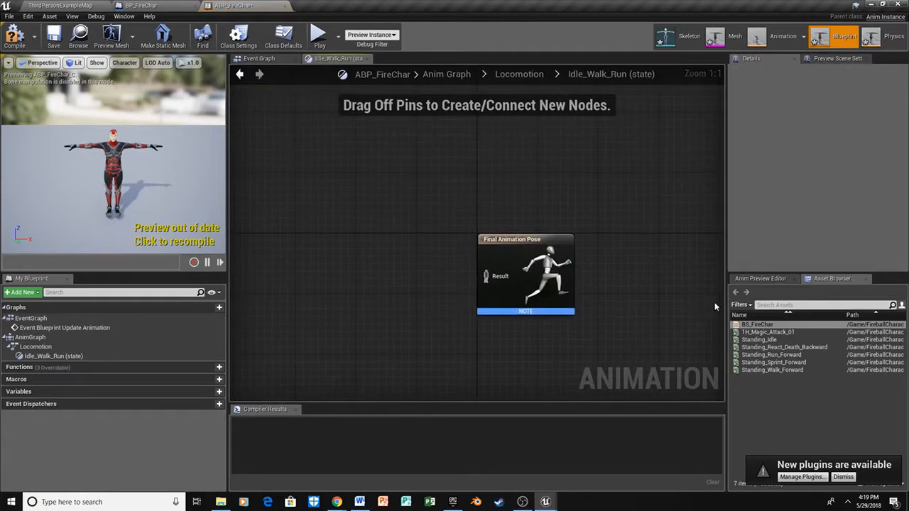
left_click_drag(759, 324, 346, 269)
left_click_drag(412, 291, 486, 276)
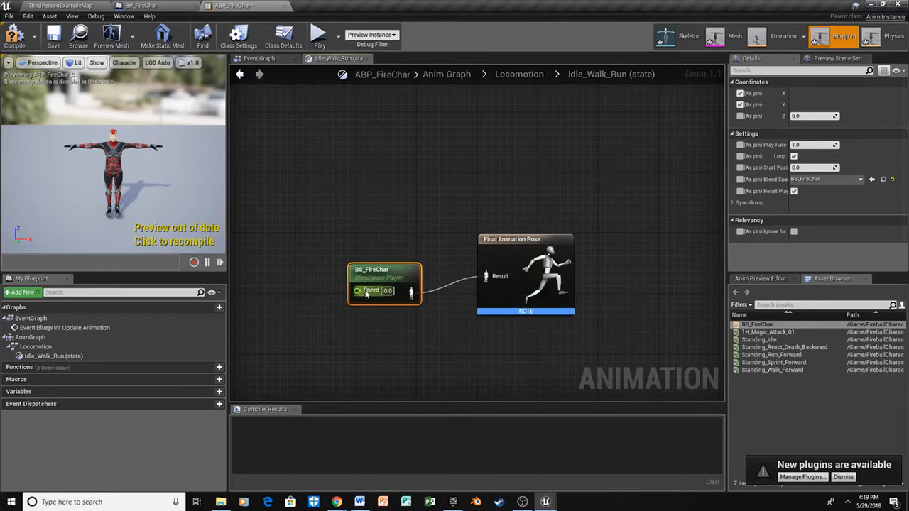
Promote the BS_FireChar node's Speed input to a float variable named Speed and return to the Locomotion graph
left_click_drag(356, 290, 289, 298)
left_click(344, 323)
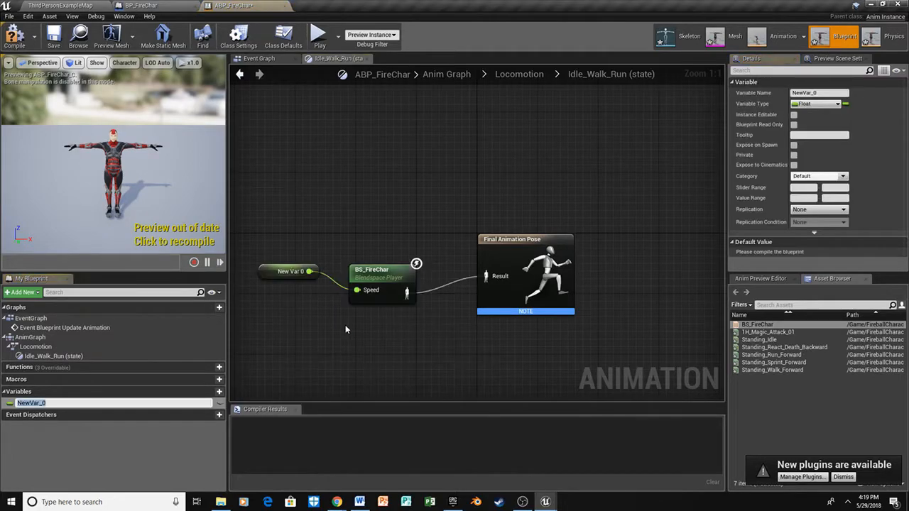
type("Speed")
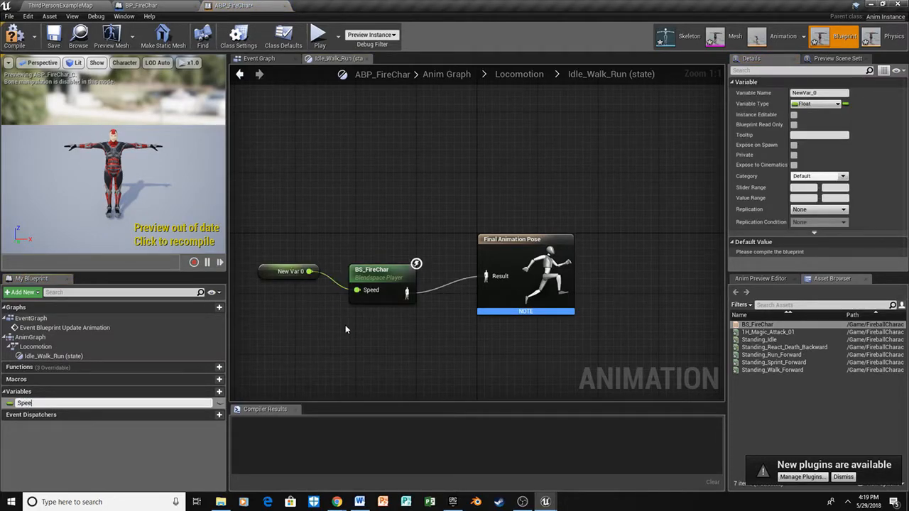
key("Return")
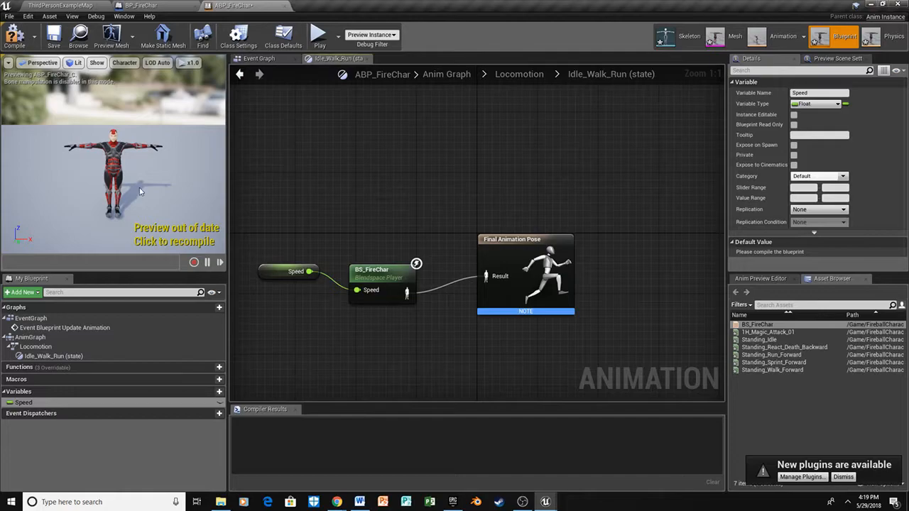
left_click(239, 75)
Add a state named Throwing with a transition from Idle_Walk_Run and place it directly above that state
right_click_drag(496, 148, 357, 197)
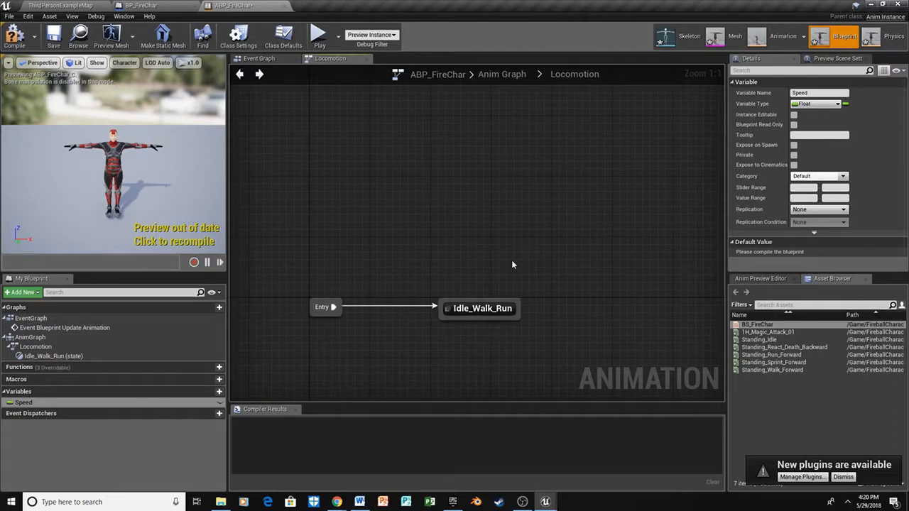
left_click_drag(484, 302, 467, 205)
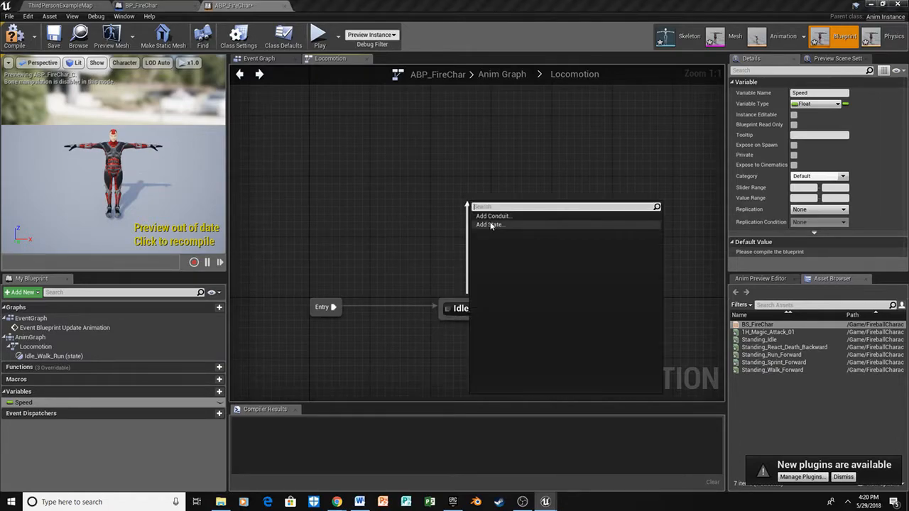
left_click(489, 225)
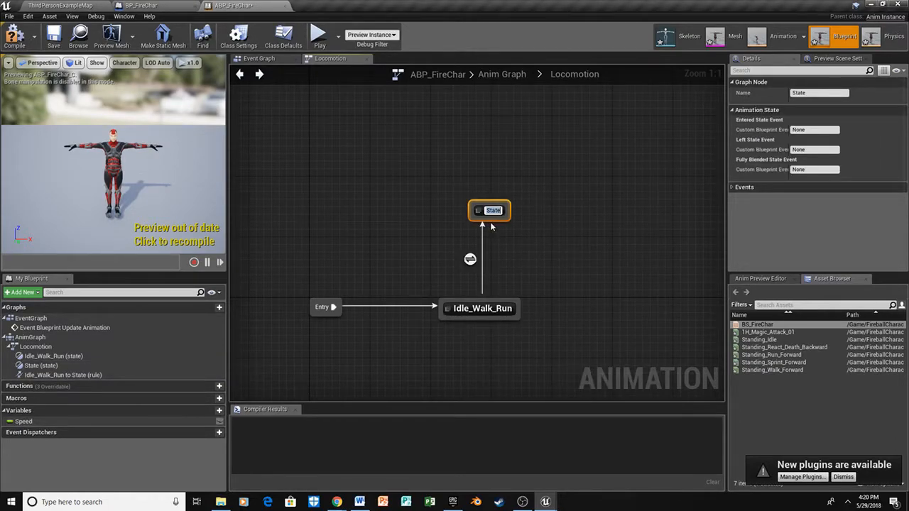
type("Throwing")
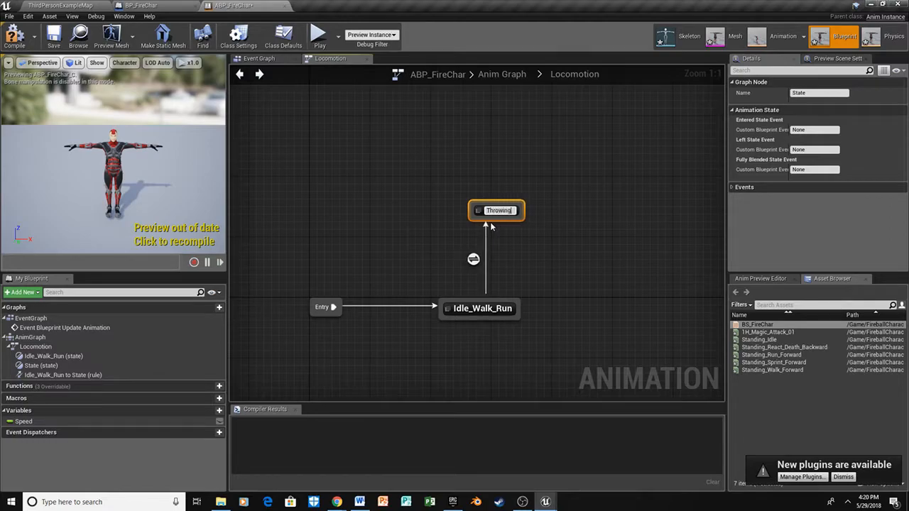
key("Return")
left_click_drag(503, 216, 483, 185)
In the Throwing state, connect a non-looping 1H_Magic_Attack_01 animation to the Final Animation Pose and return to Locomotion
double_click(478, 181)
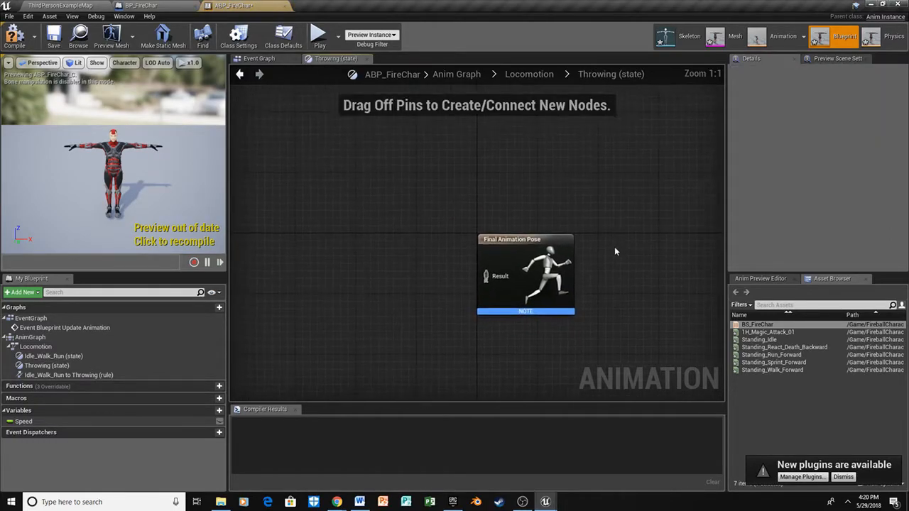
left_click_drag(784, 335, 375, 263)
left_click_drag(452, 286, 485, 276)
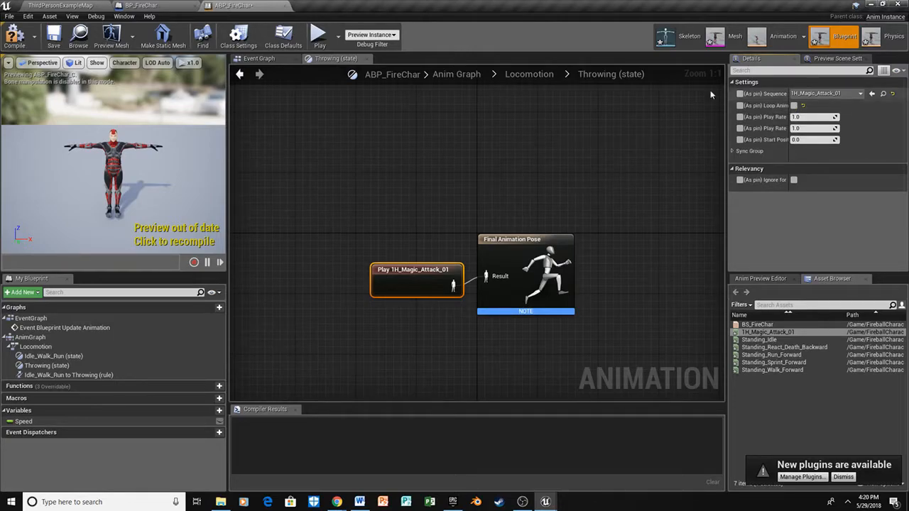
left_click(240, 74)
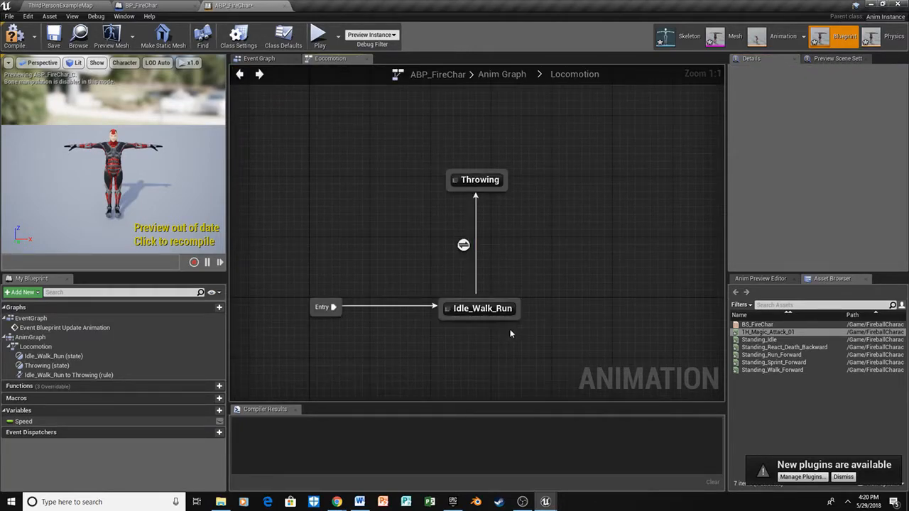
Add a transition from Throwing back to Idle_Walk_Run, and drive the Idle_Walk_Run to Throwing rule with a new Boolean variable IsThrowing
left_click_drag(486, 192, 482, 308)
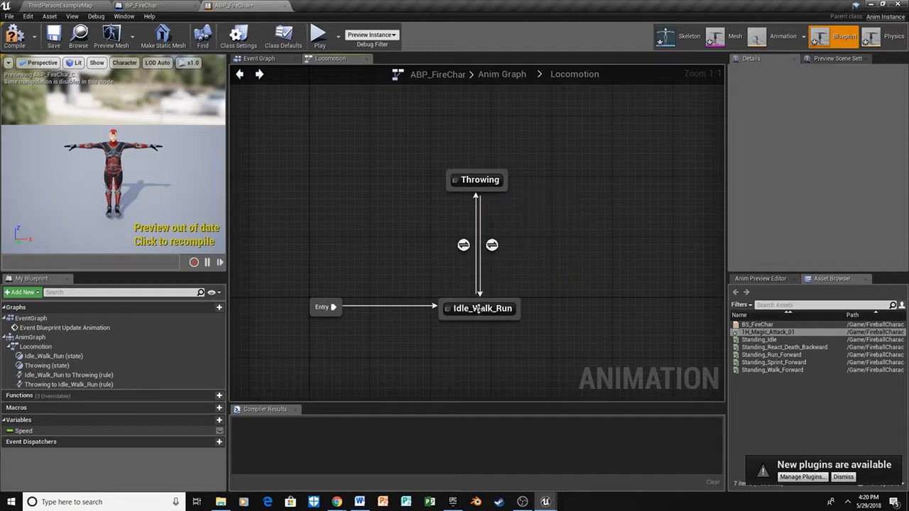
double_click(462, 245)
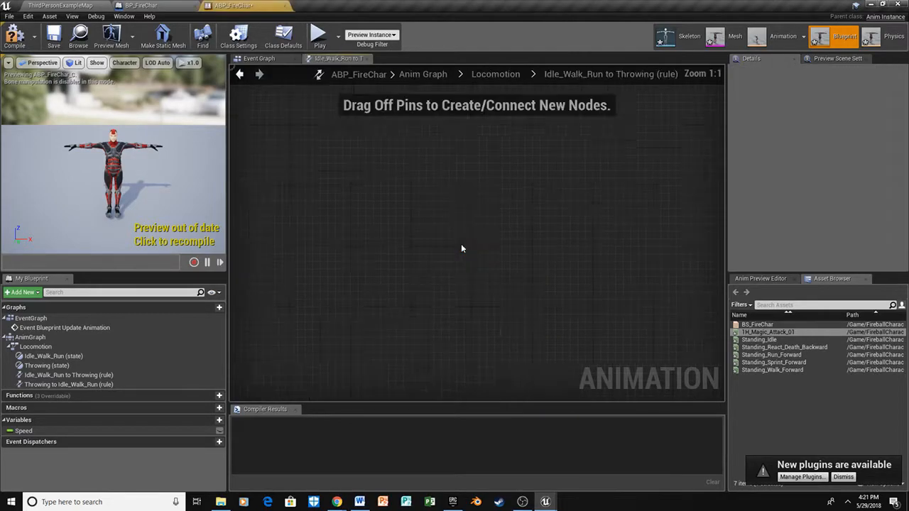
right_click(486, 256)
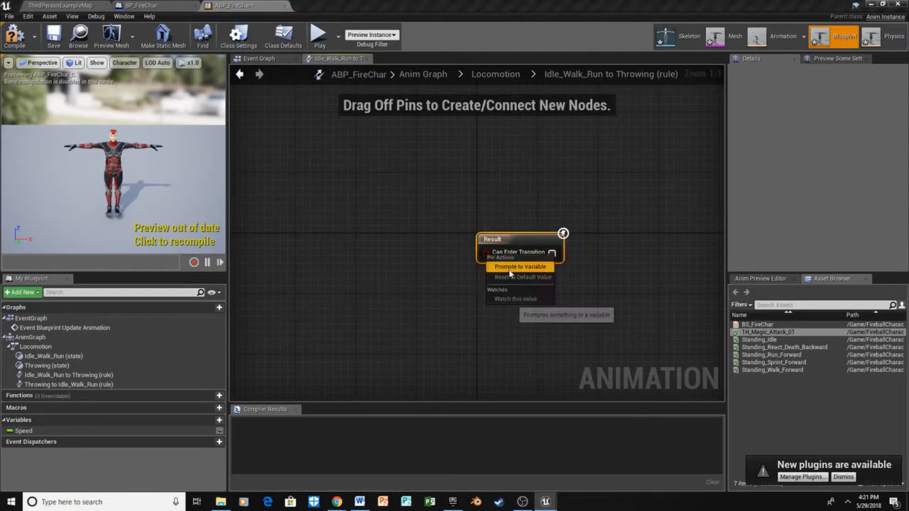
left_click(508, 267)
type("IsThrowing")
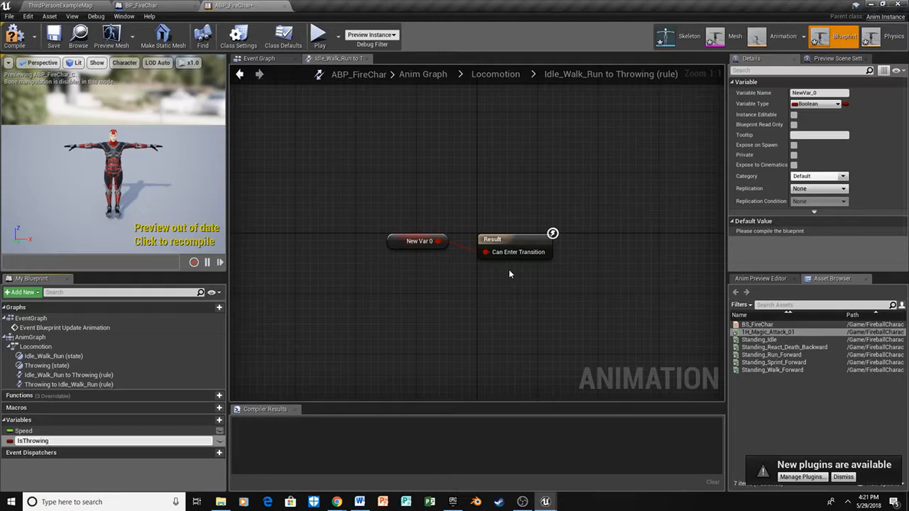
key("Return")
left_click(240, 73)
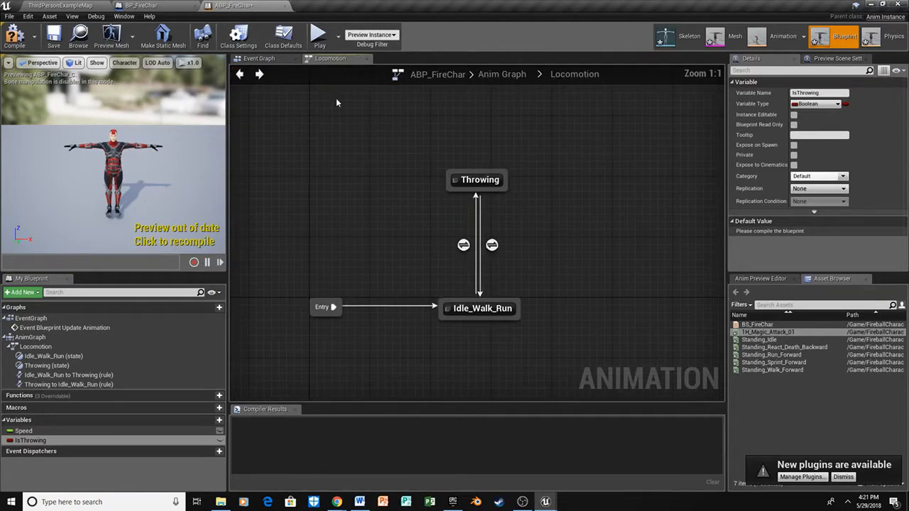
Set the Throwing to Idle_Walk_Run rule to NOT IsThrowing, wired into Can Enter Transition, and return to Locomotion
double_click(492, 245)
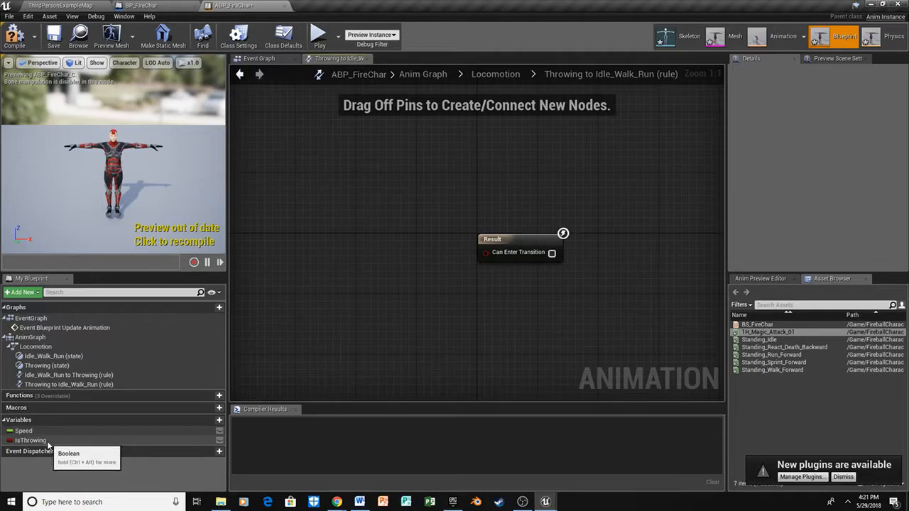
left_click_drag(48, 445, 368, 270, "ctrl")
type("not")
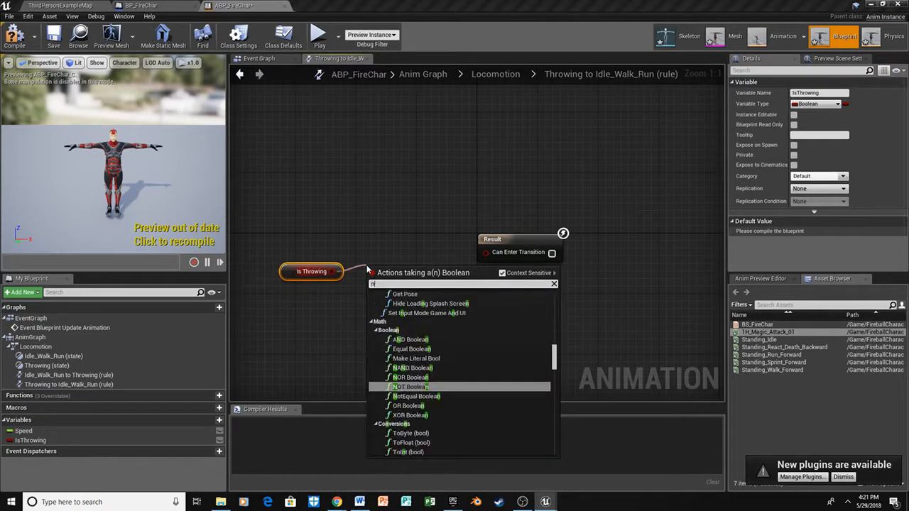
key("Up")
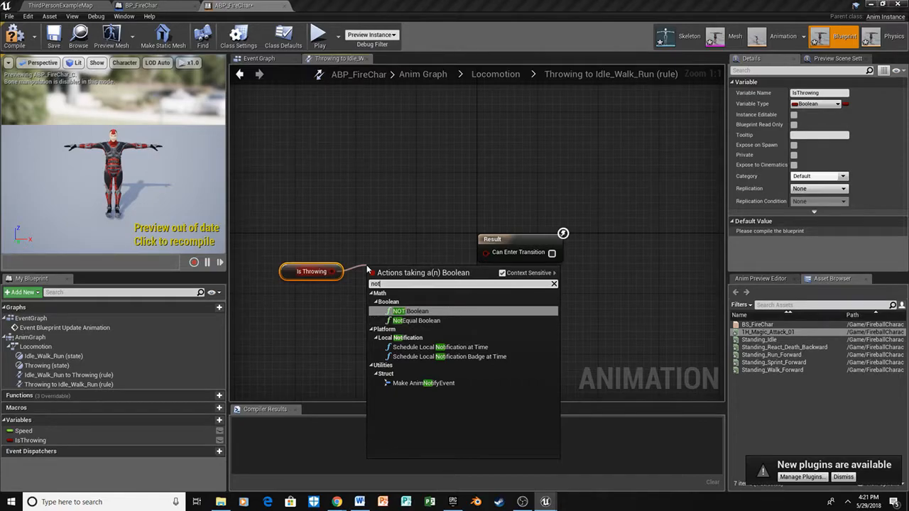
key("Return")
mouse_move(418, 276)
left_mouse_down()
mouse_move(488, 261)
mouse_move(485, 252)
mouse_move(419, 264)
left_mouse_up()
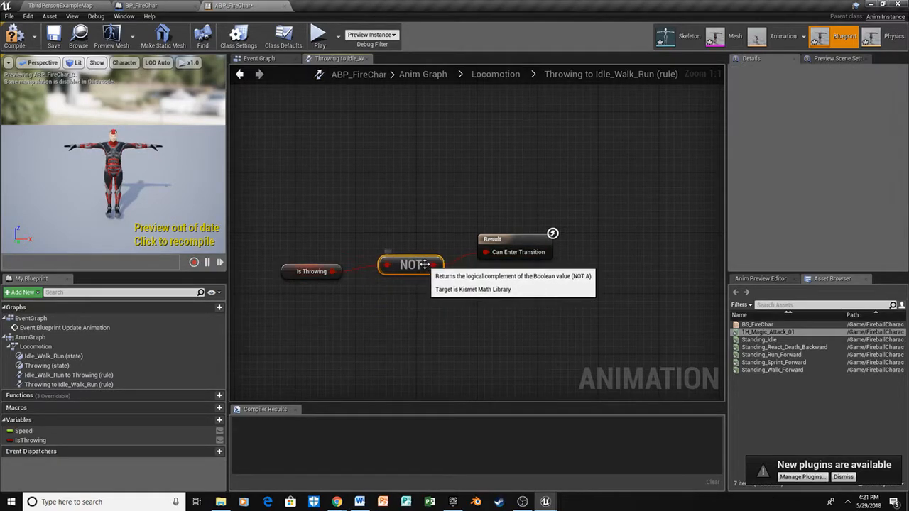
left_click(240, 74)
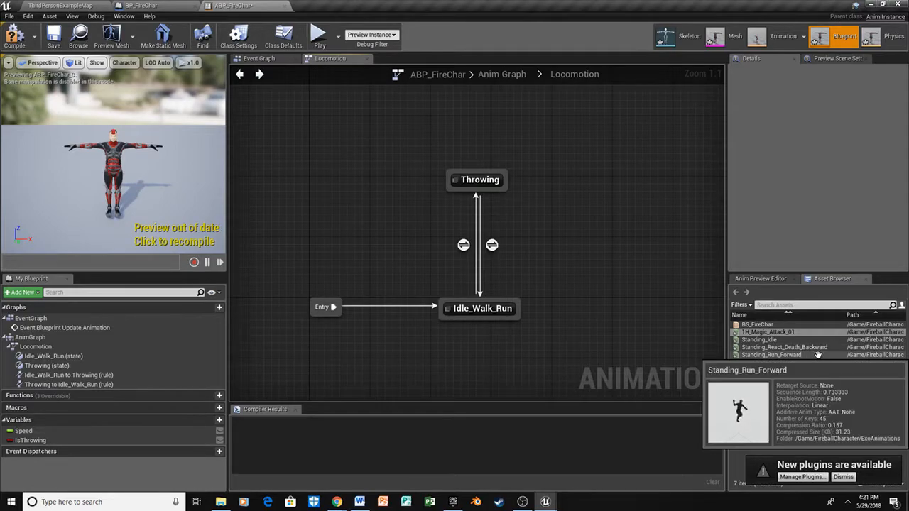
Add a state named Death with a transition from Idle_Walk_Run and place it directly below that state
left_click_drag(475, 321, 525, 173)
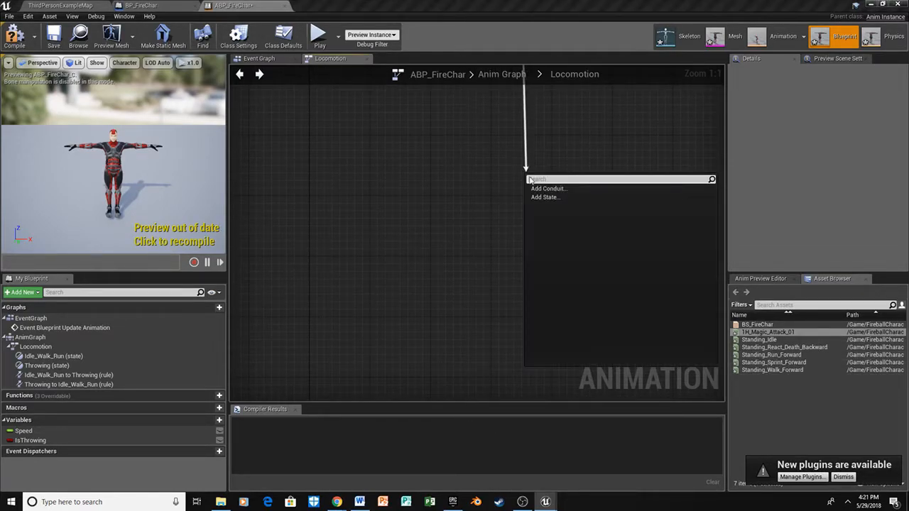
left_click(574, 197)
right_click_drag(543, 181, 526, 308)
type("Death")
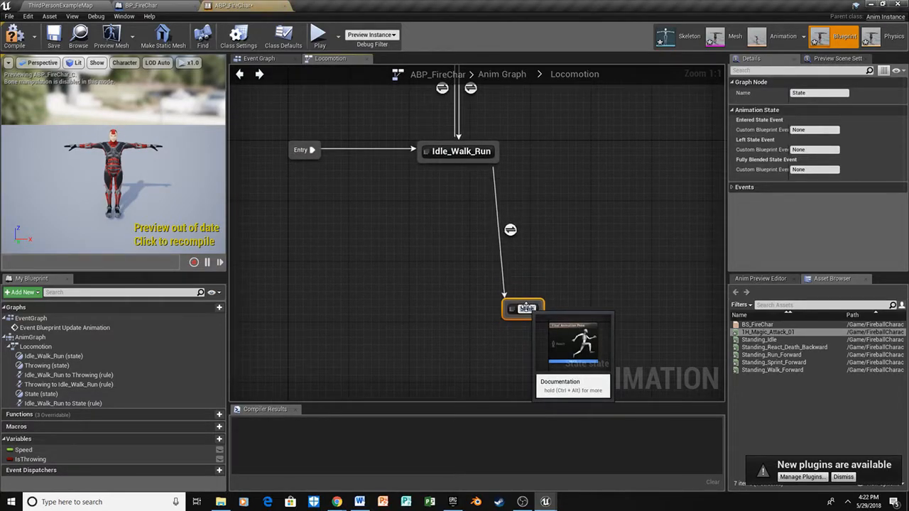
key("Return")
left_click_drag(528, 306, 463, 275)
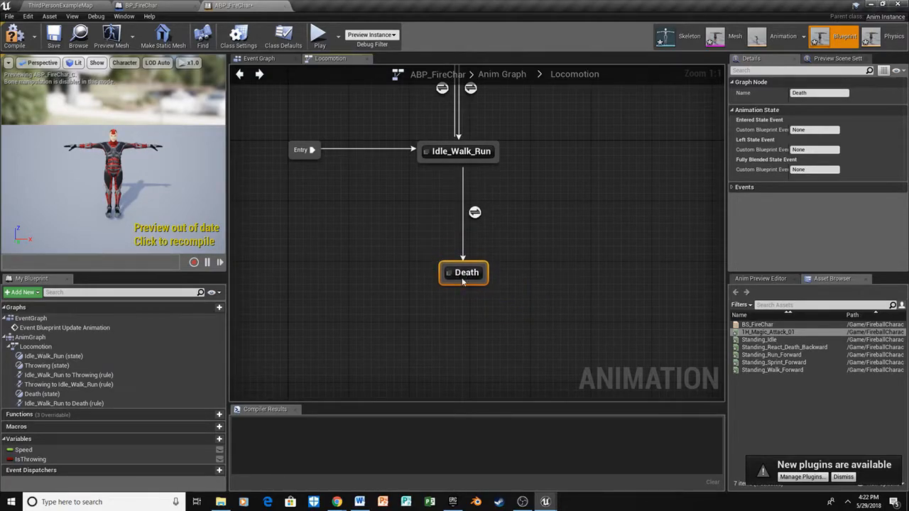
In the Death state, connect Standing_React_Death_Backward to the Final Animation Pose with looping turned off, and return to Locomotion
double_click(463, 274)
left_click_drag(776, 347, 329, 258)
left_click_drag(441, 279, 487, 276)
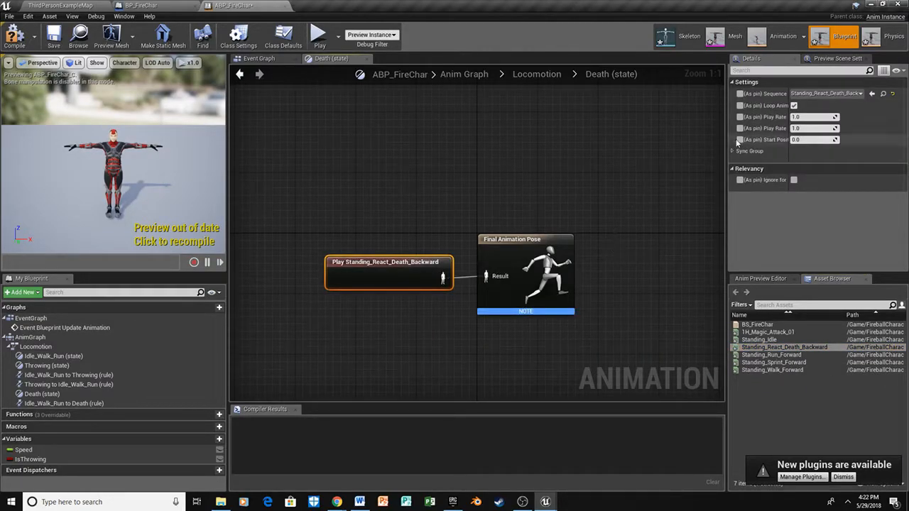
left_click(794, 106)
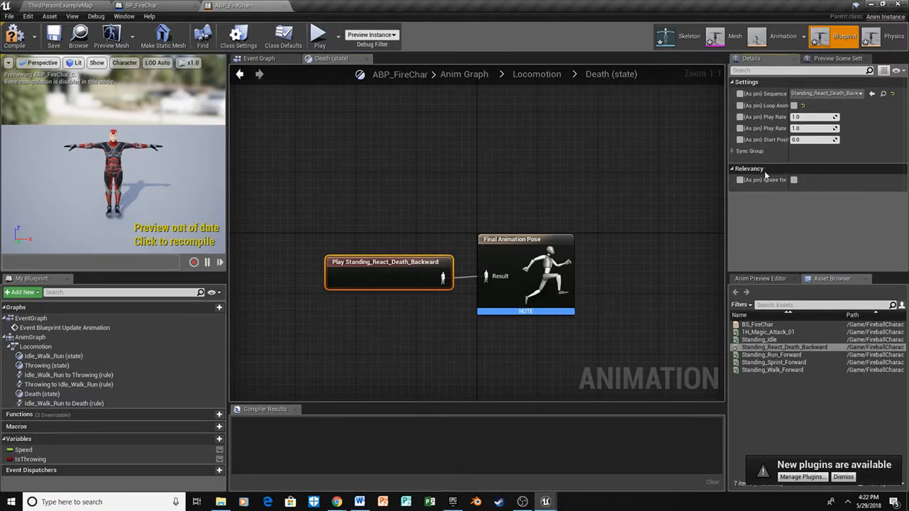
left_click(240, 74)
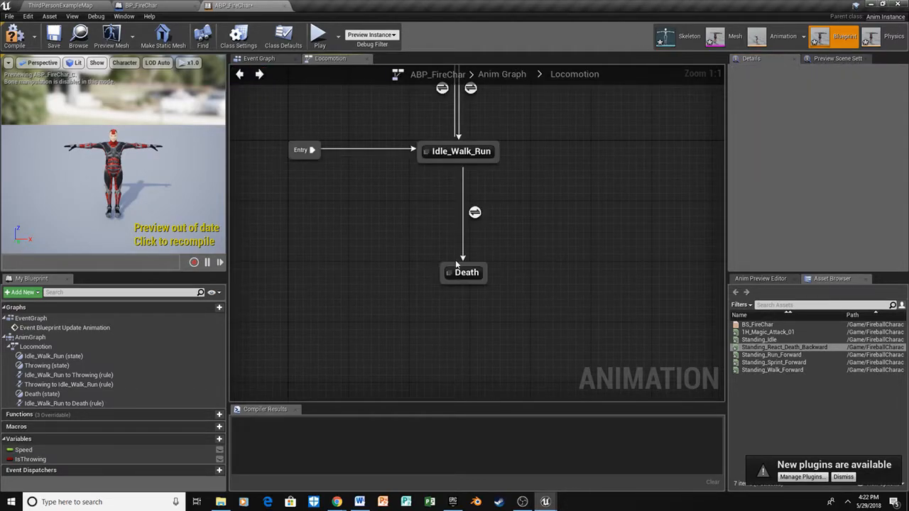
Add a transition from Death back to Idle_Walk_Run, and drive the Idle_Walk_Run to Death rule with a new Boolean variable IsDead
left_click_drag(458, 193, 460, 155)
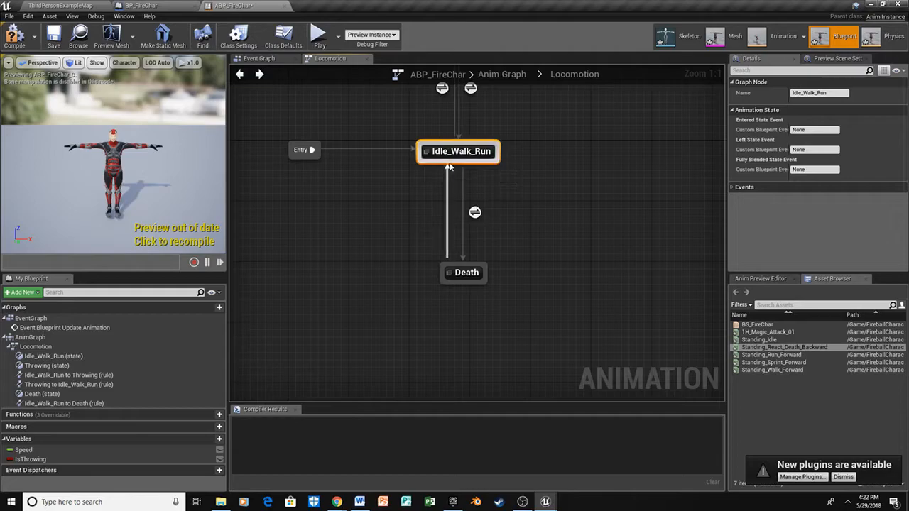
double_click(474, 211)
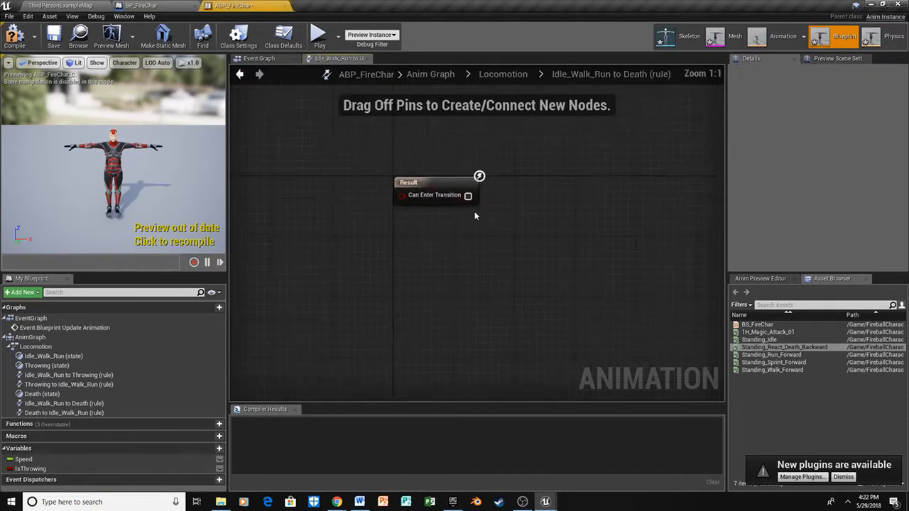
left_click_drag(485, 252, 412, 262)
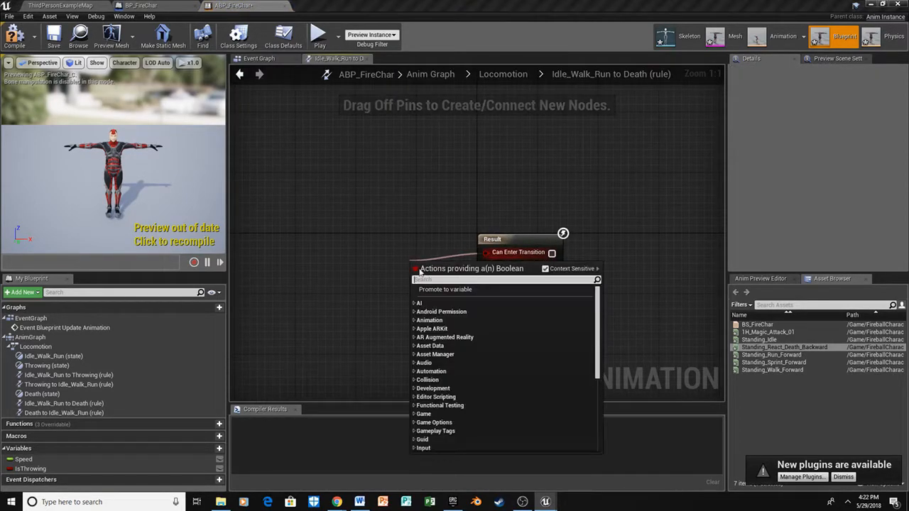
left_click(444, 290)
type("IsDead")
key("Return")
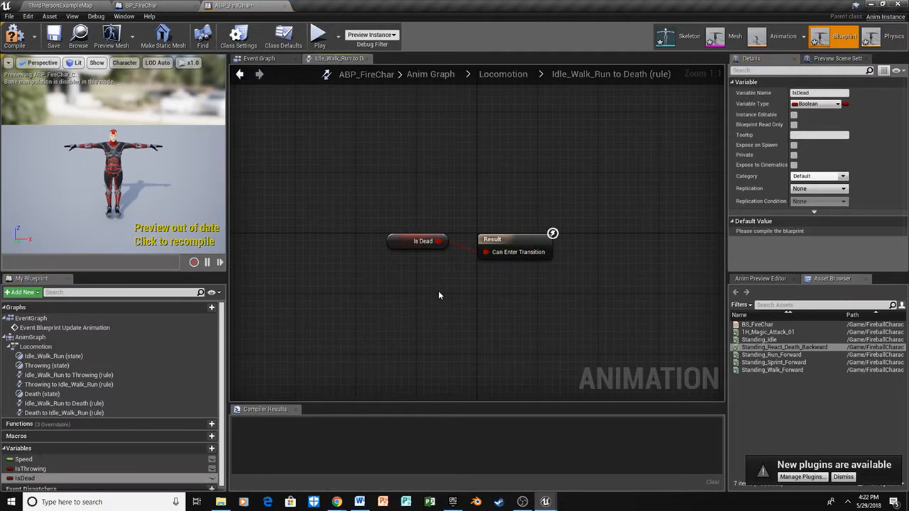
left_click(240, 74)
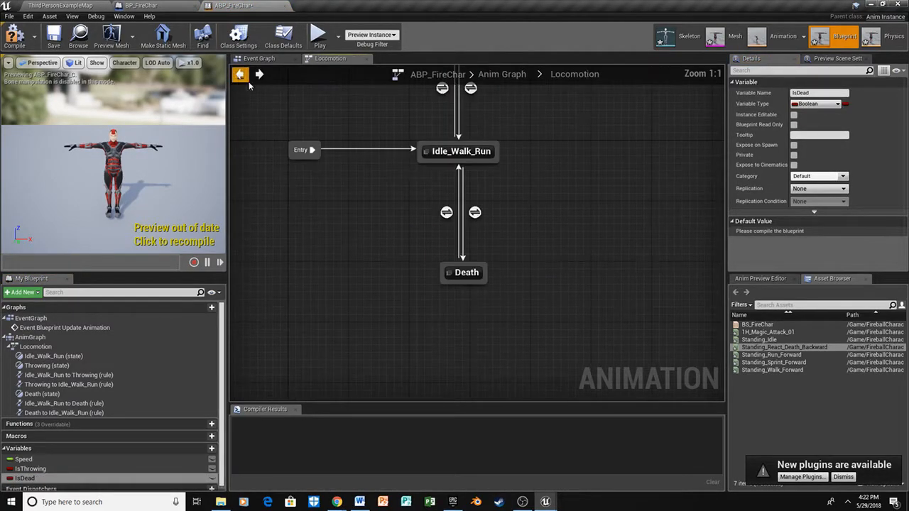
Set the Death to Idle_Walk_Run rule to NOT IsDead, wired into Can Enter Transition
double_click(446, 213)
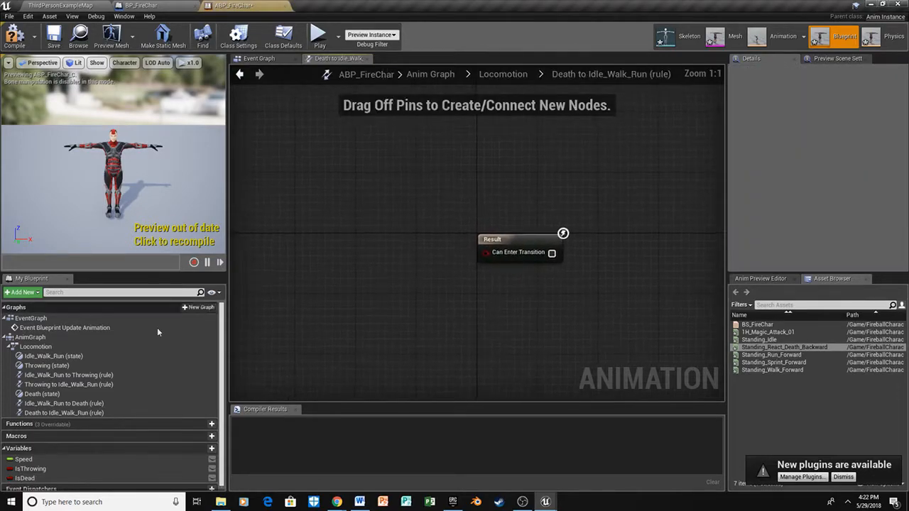
left_click_drag(21, 478, 338, 256)
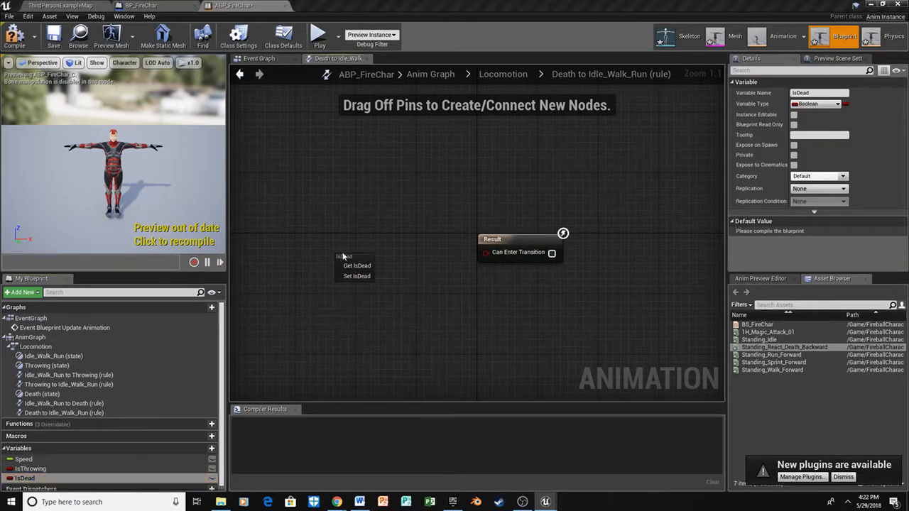
left_click(357, 265)
left_click_drag(395, 264, 410, 253)
type("not")
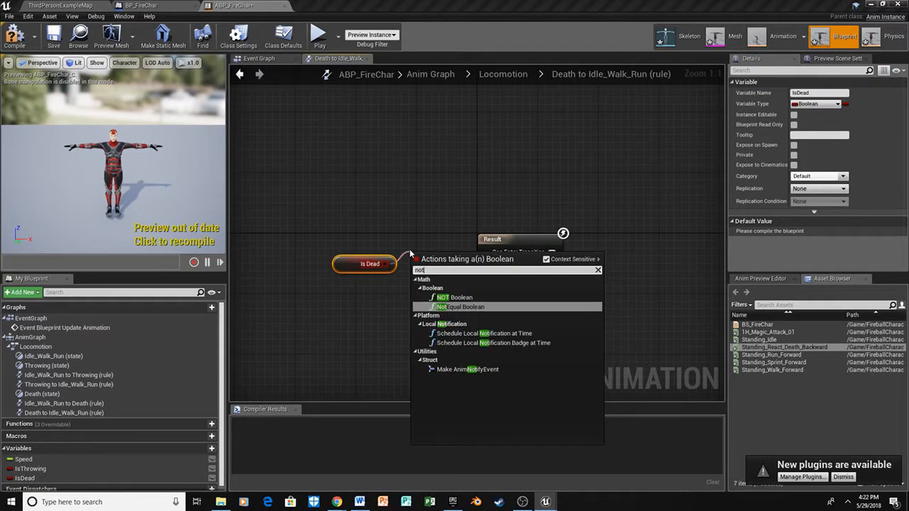
left_click(454, 297)
left_click_drag(463, 257, 485, 253)
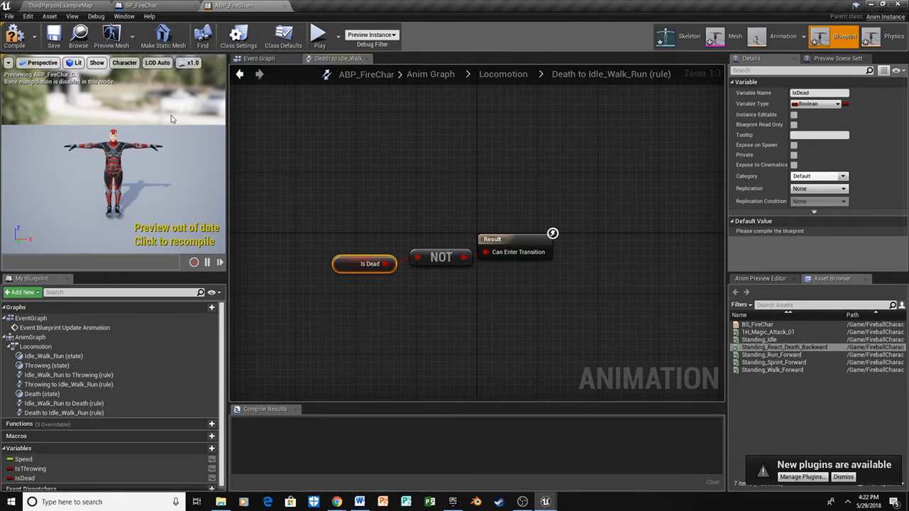
Return to the Locomotion state machine and compile the Animation Blueprint
left_click(240, 75)
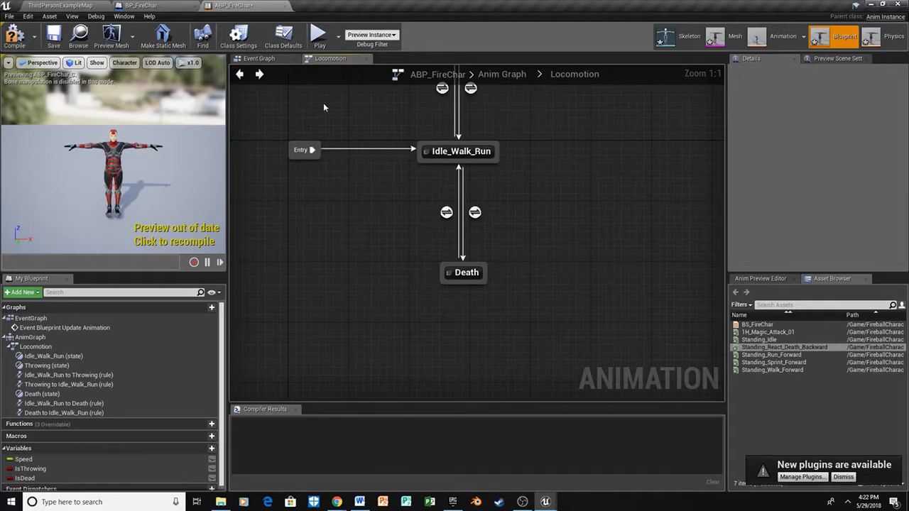
right_click_drag(322, 96, 345, 270)
right_click_drag(355, 218, 348, 180)
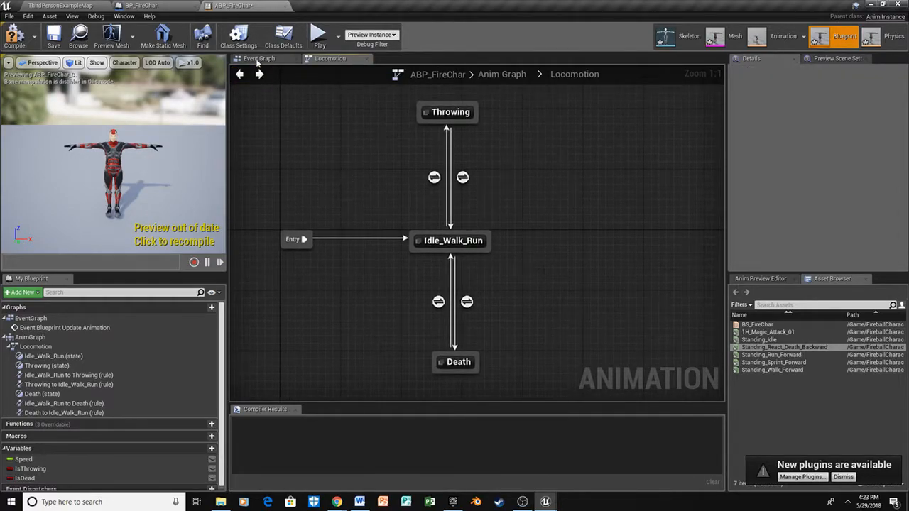
left_click(14, 36)
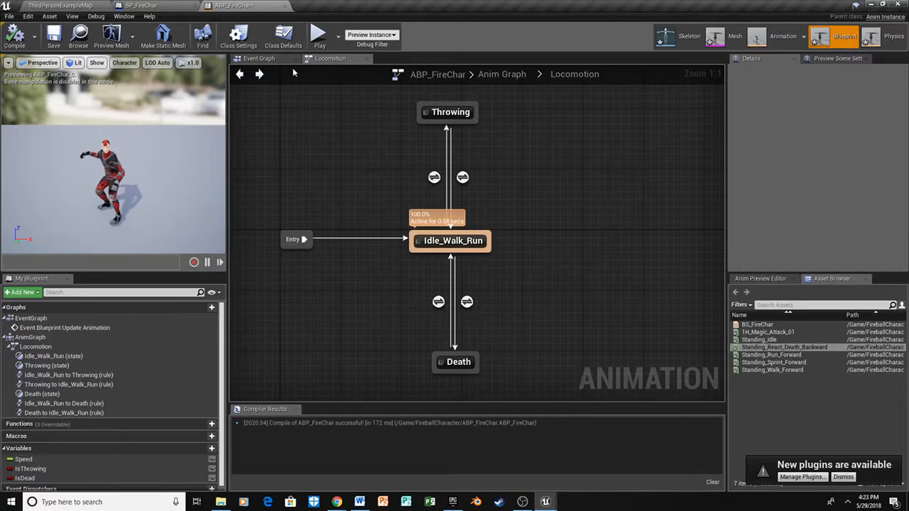
In the Event Graph, add an IsValid node executed from Event Blueprint Update Animation, leaving some space between the two nodes
left_click(262, 59)
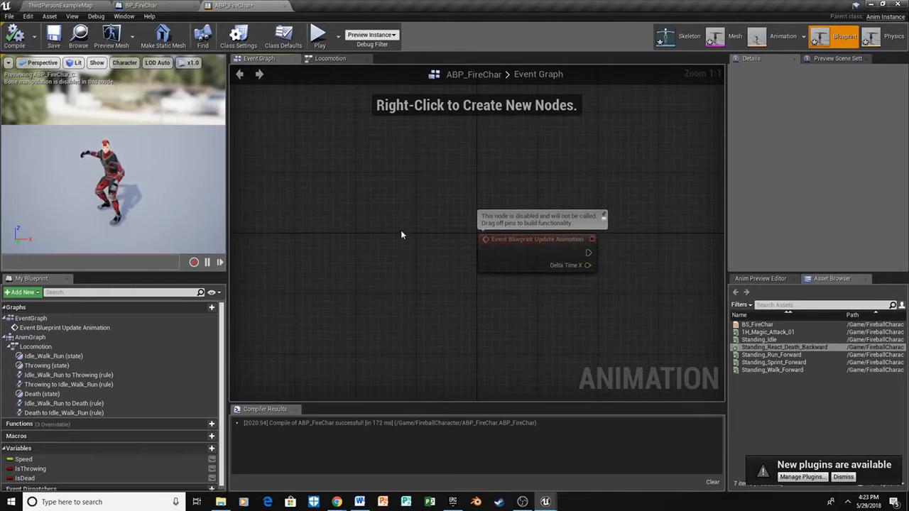
right_click_drag(564, 314, 439, 258)
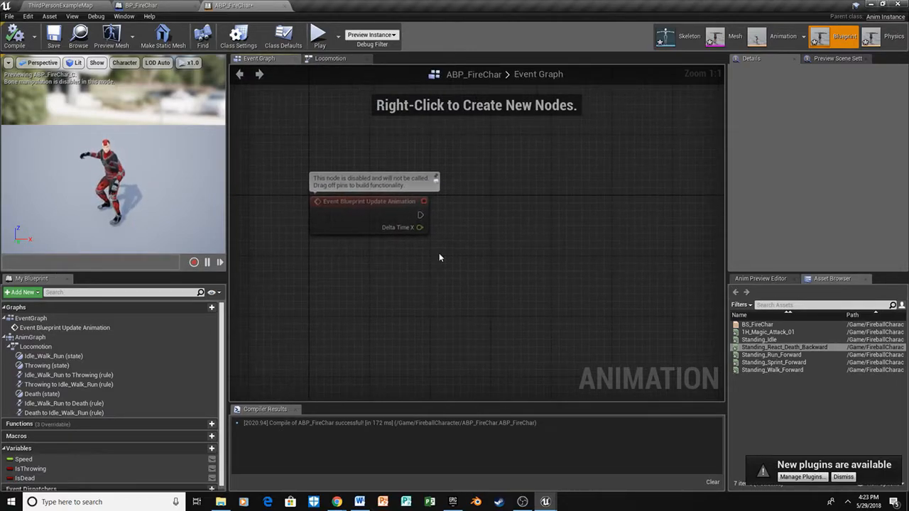
left_click_drag(419, 215, 488, 210)
type("s")
key("BackSpace")
type("is")
key("Return")
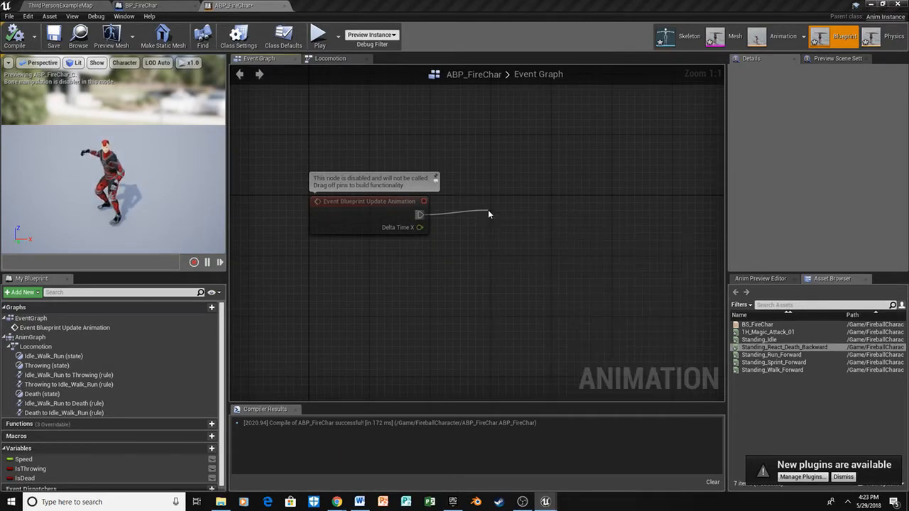
left_click_drag(573, 214, 589, 214)
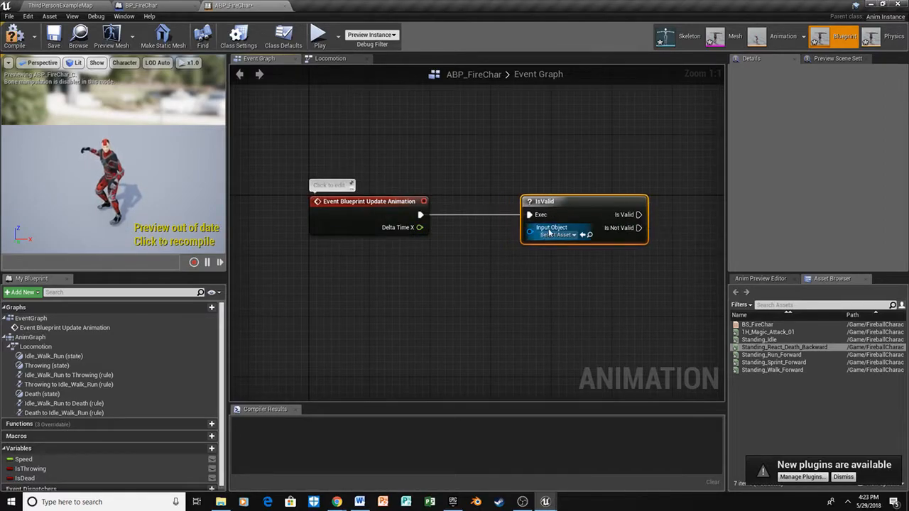
Feed the IsValid node's Input Object from a new Try Get Pawn Owner node placed below the event
left_click_drag(530, 232, 371, 290)
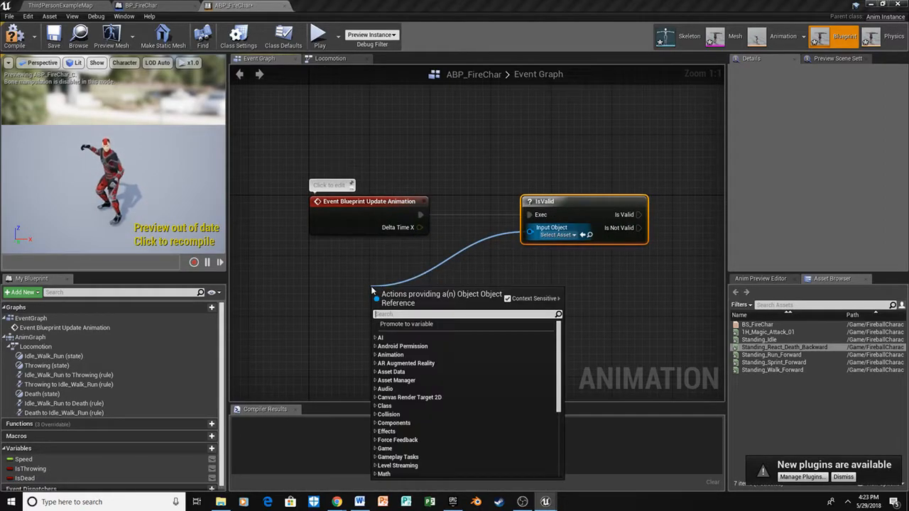
type("try get")
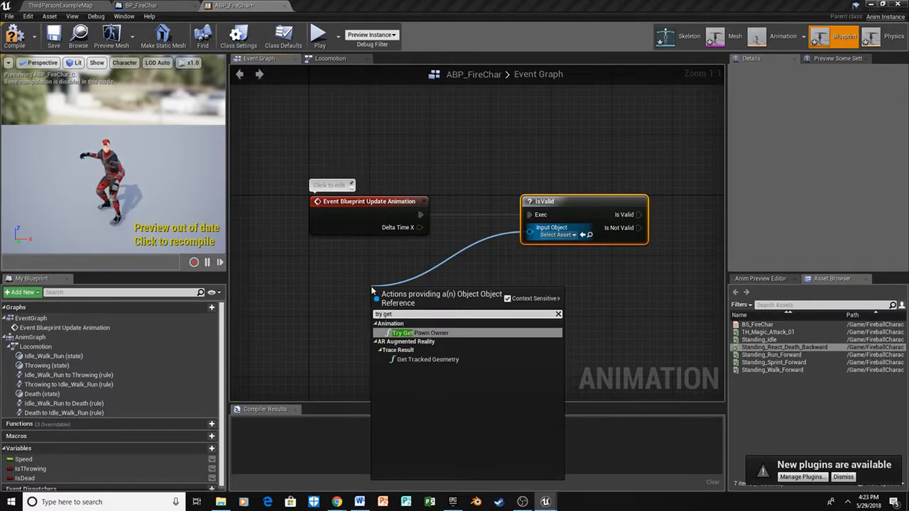
key("Return")
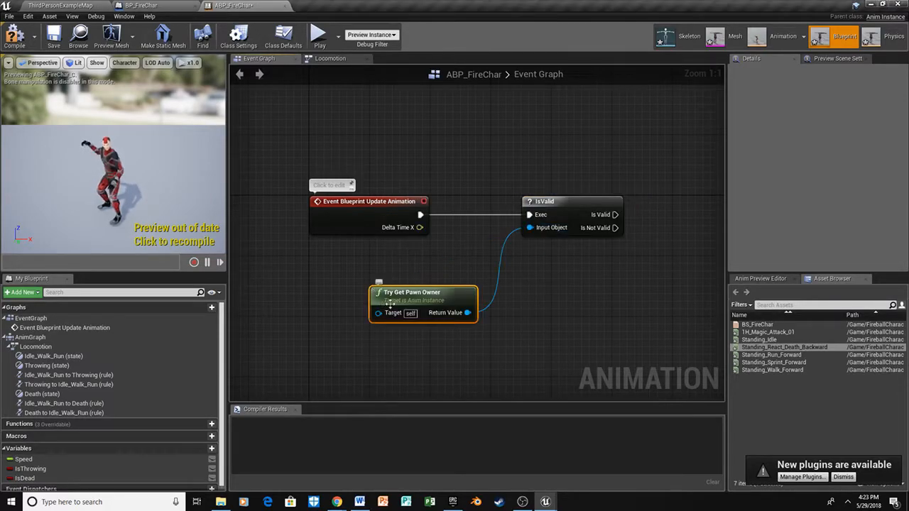
From Try Get Pawn Owner's Return Value, add a Get Movement Component node and get its Velocity
right_click_drag(512, 273, 418, 180)
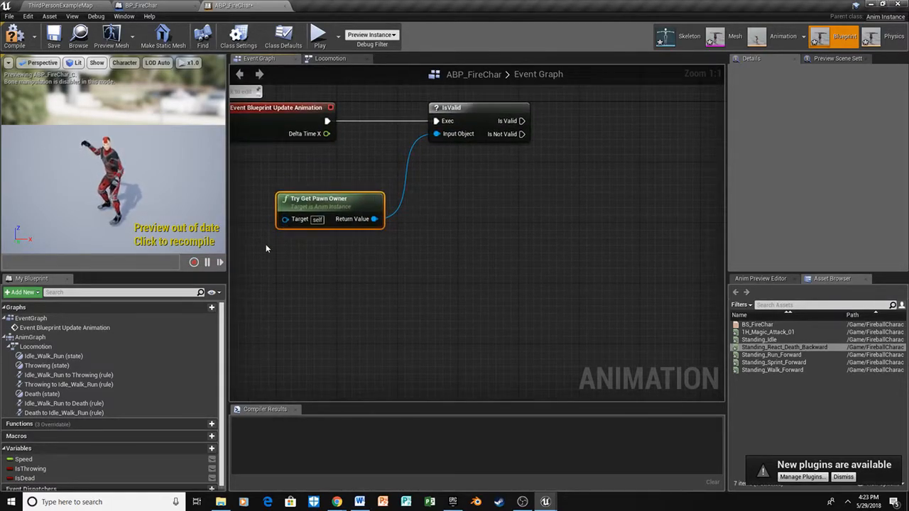
left_click_drag(380, 222, 416, 295)
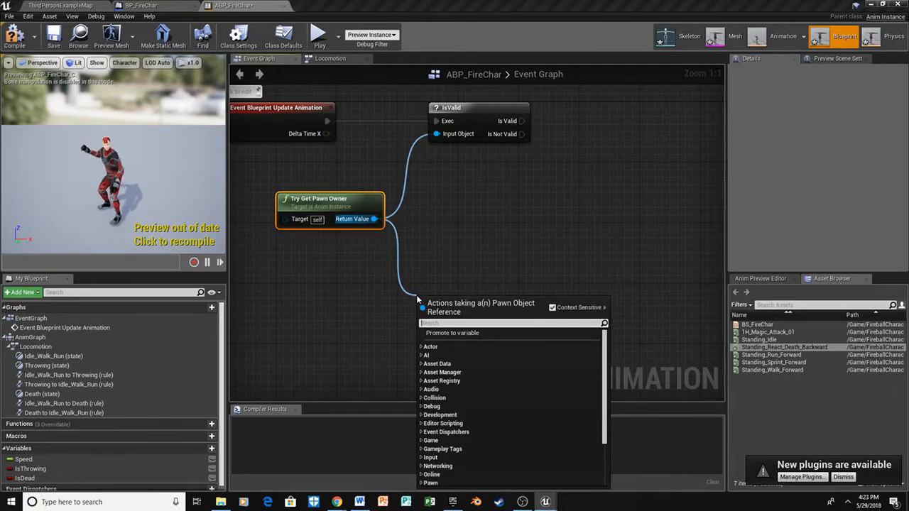
type("movement com")
key("Return")
right_click_drag(545, 275, 459, 255)
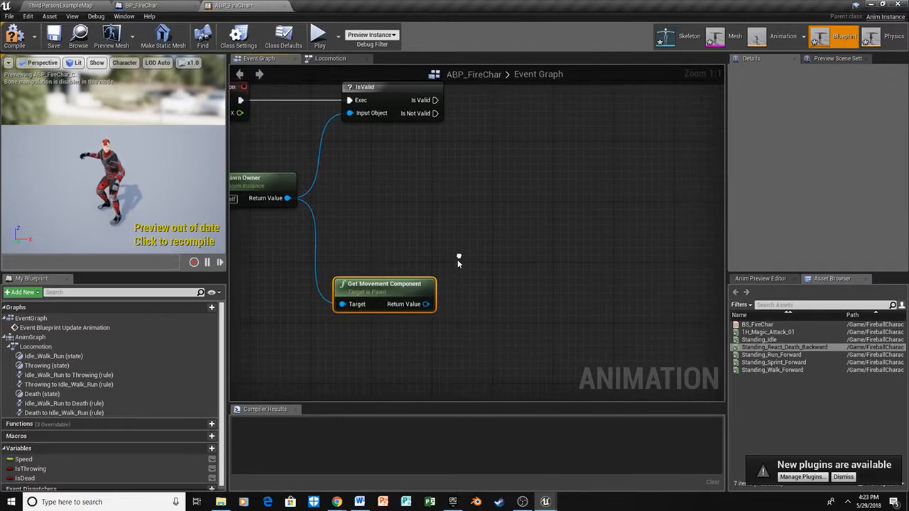
left_click_drag(427, 306, 487, 304)
type("velo")
key("Return")
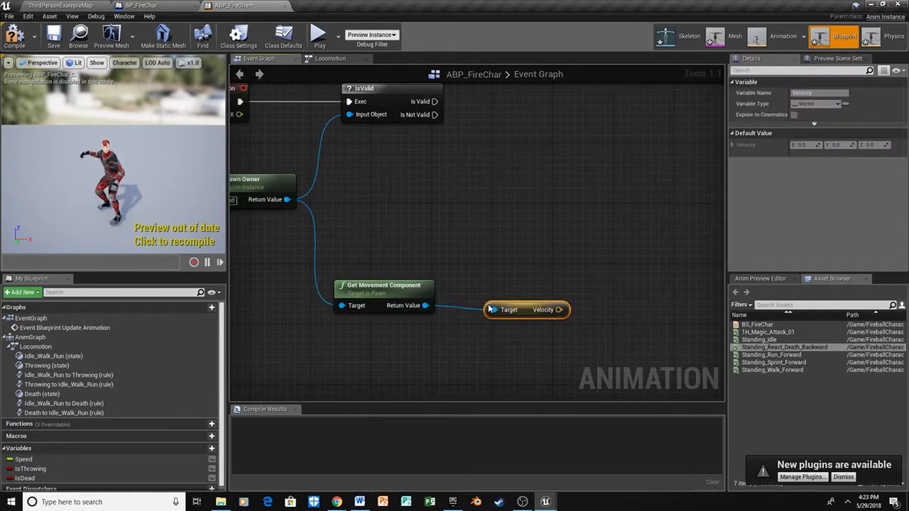
Add a VectorLength node fed by the movement component's Velocity
right_click_drag(537, 230, 429, 255)
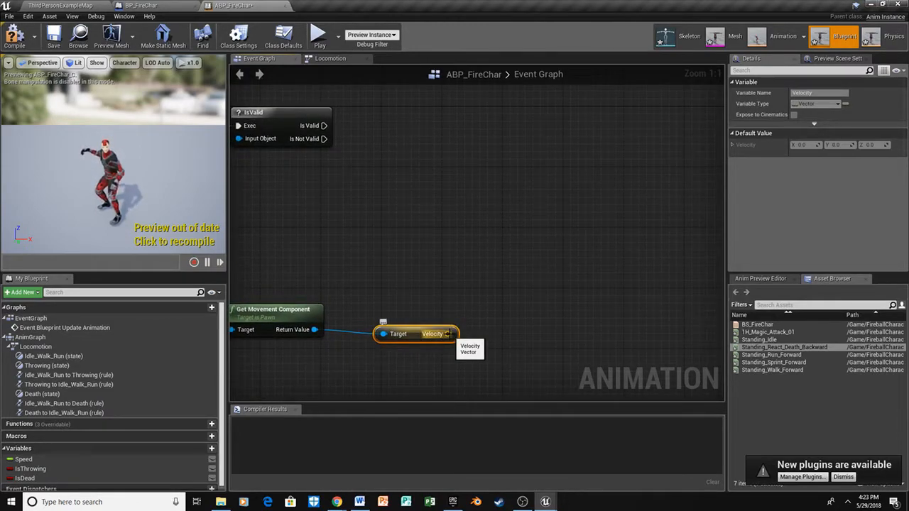
left_click_drag(447, 334, 499, 324)
type("vector le")
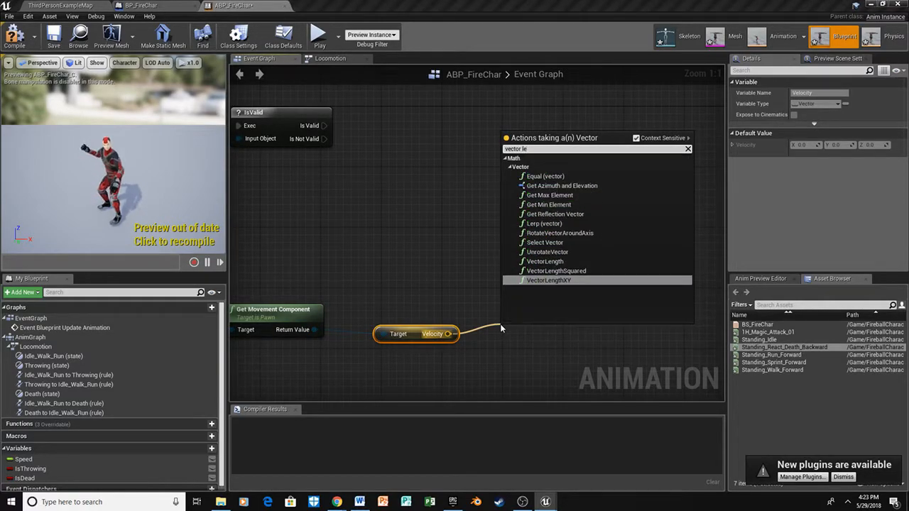
left_click(543, 262)
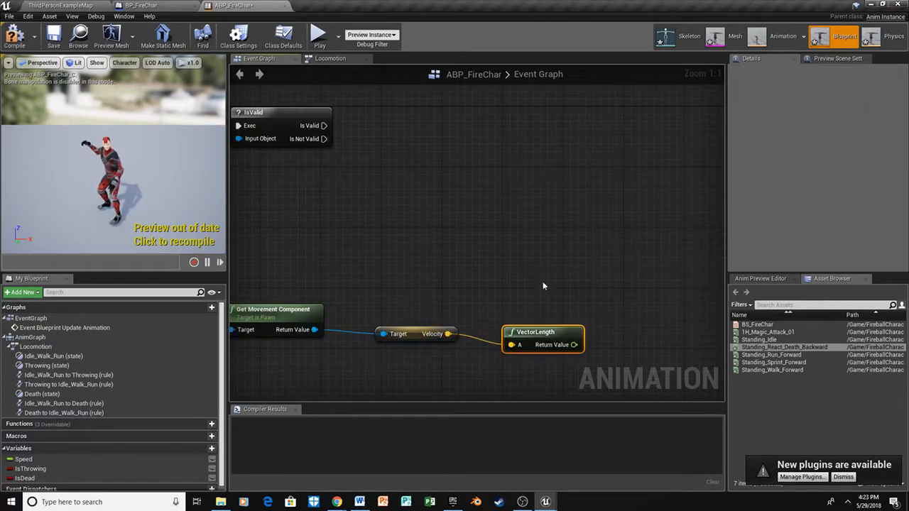
Add a SET Speed node executed from Is Valid, and feed its Speed input from the VectorLength Return Value
right_click_drag(375, 225, 481, 281)
left_click_drag(32, 459, 519, 166)
left_click_drag(430, 179, 527, 179)
right_click_drag(549, 274, 491, 227)
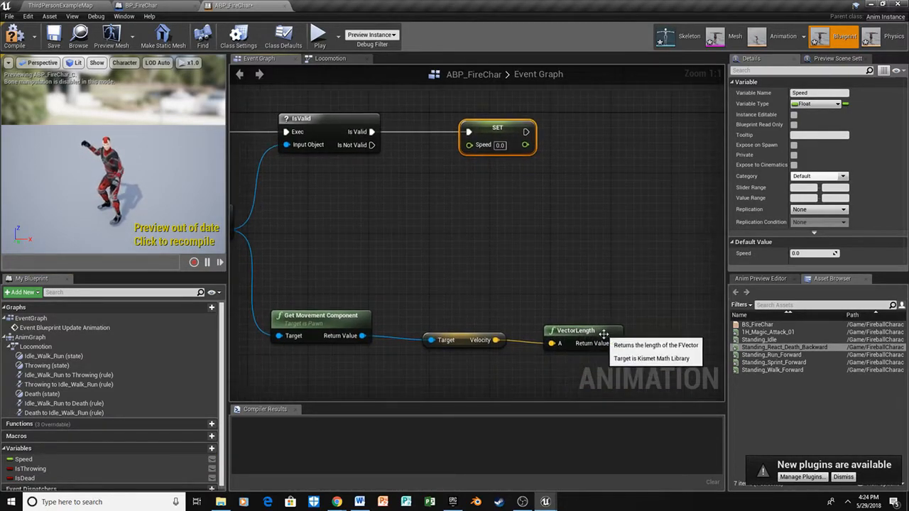
left_click_drag(614, 344, 469, 145)
Add a Cast To BP_FireChar node taking Try Get Pawn Owner as its Object, and execute it after SET Speed
right_click_drag(363, 204, 495, 219)
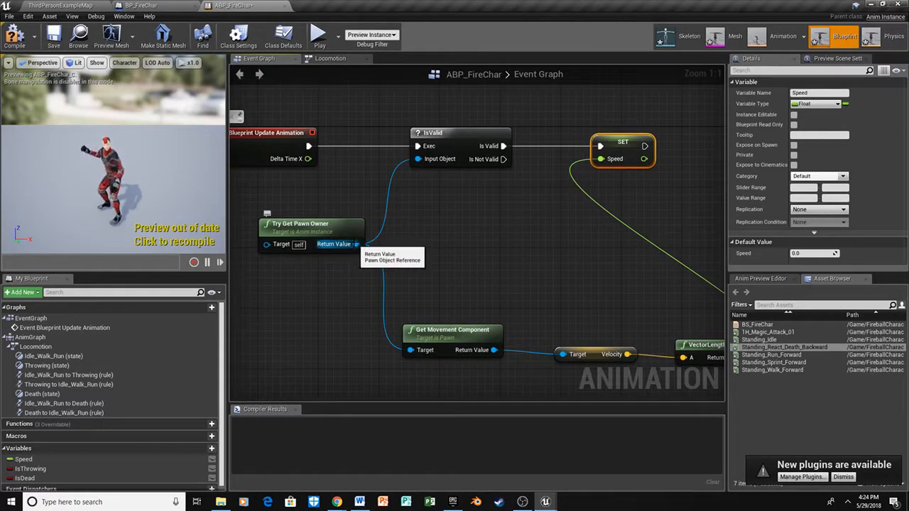
left_click_drag(355, 244, 702, 184)
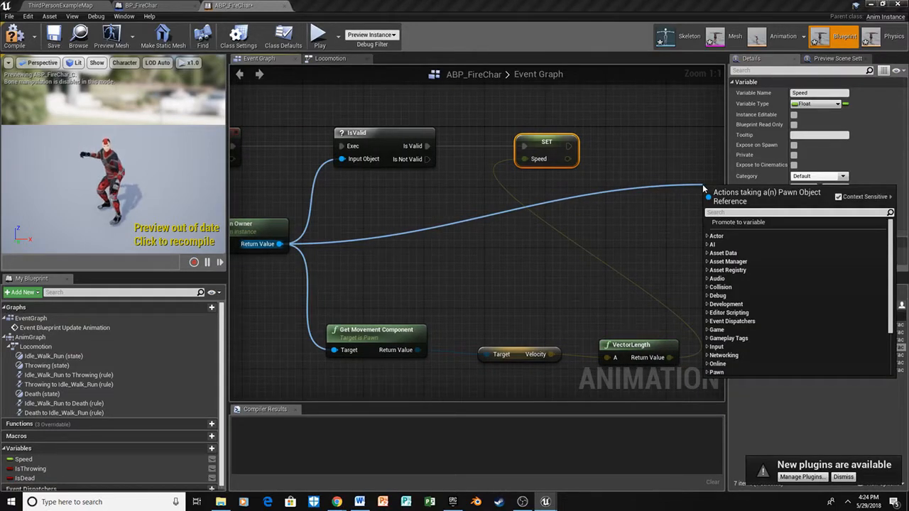
type("cast")
key("Return")
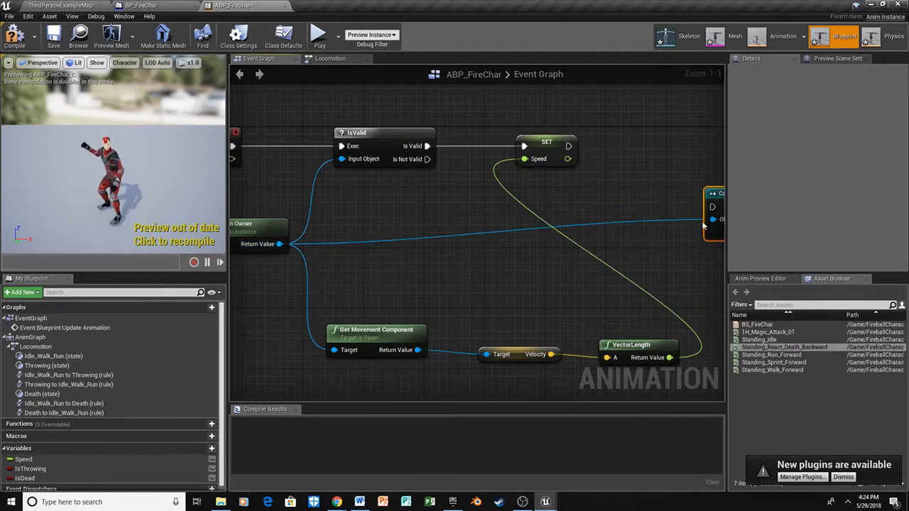
right_click_drag(605, 114, 432, 141)
left_click_drag(560, 224, 513, 164)
left_click_drag(396, 172, 495, 172)
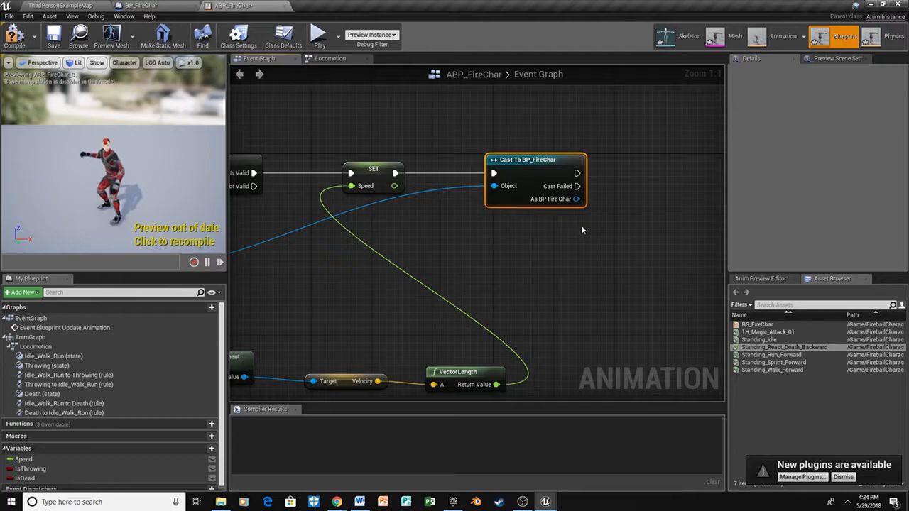
Get the Is Throwing? variable from the cast's As BP Fire Char output
right_click_drag(580, 230, 420, 242)
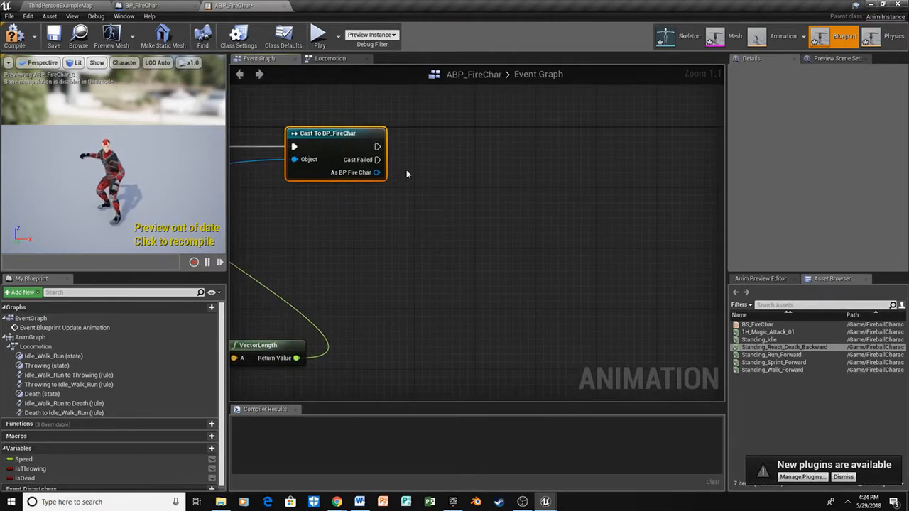
right_click_drag(460, 166, 436, 181)
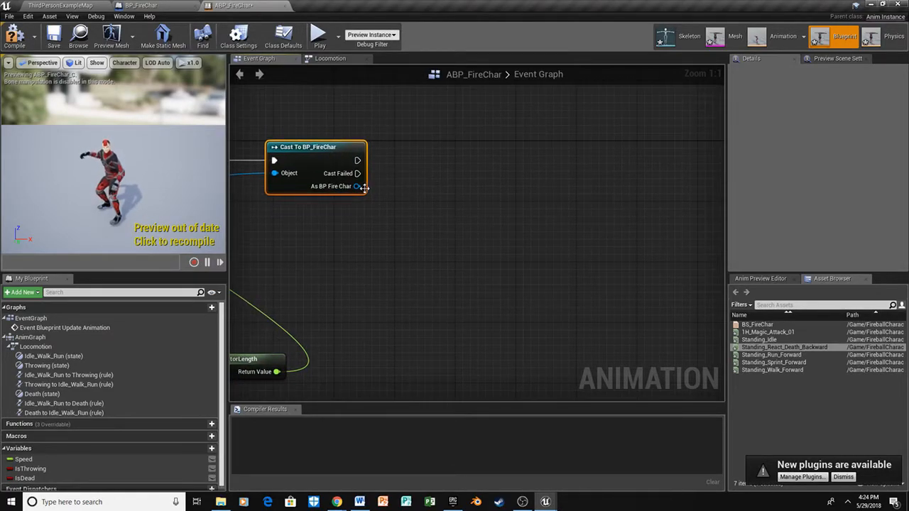
left_click_drag(357, 186, 406, 226)
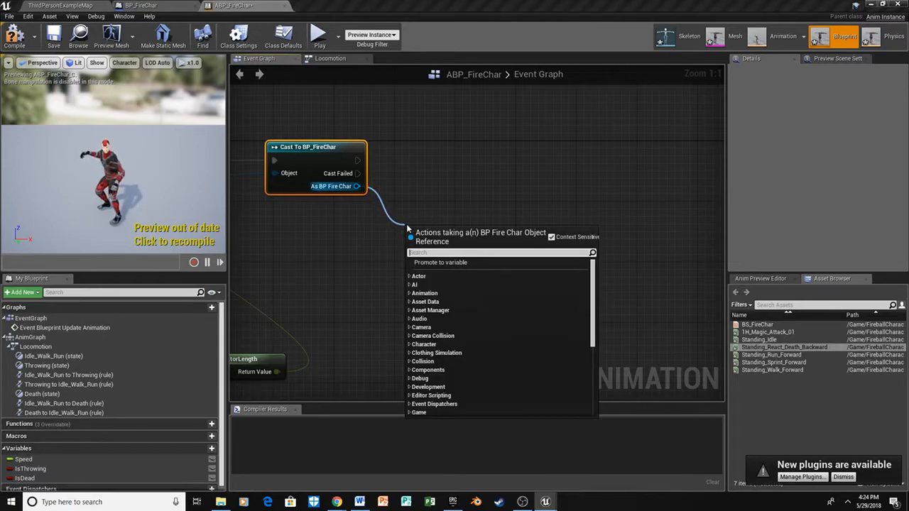
type("isthr")
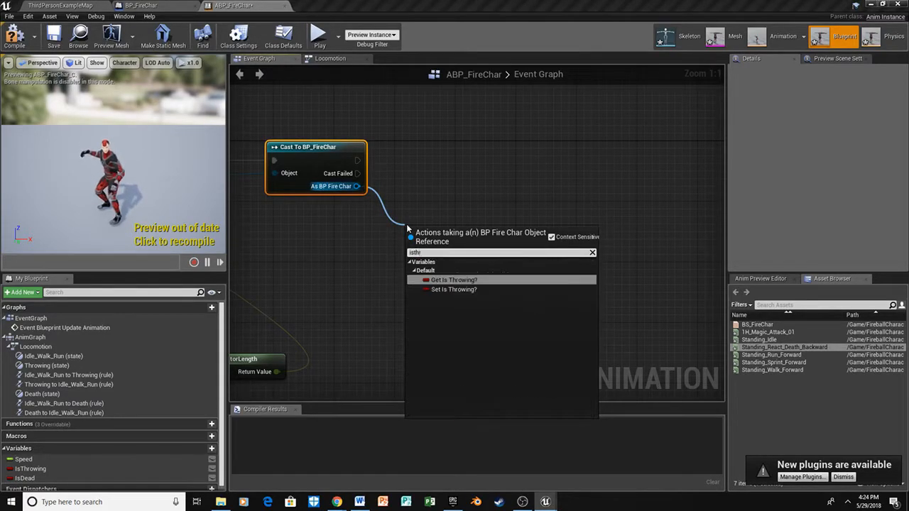
key("Return")
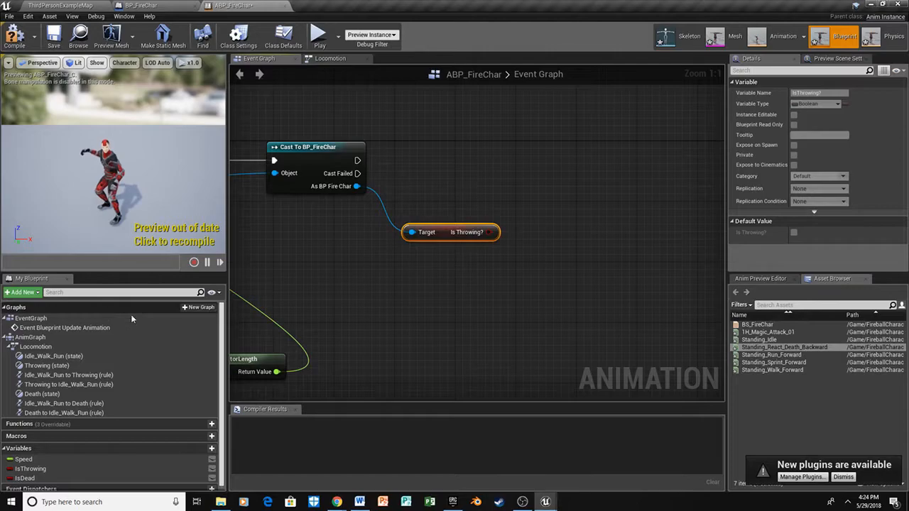
Add a SET IsThrowing node executed after the cast, with its value fed by BP_FireChar's Is Throwing? variable
left_click(63, 468)
left_click_drag(63, 467, 508, 162, "alt")
left_click_drag(358, 160, 517, 168)
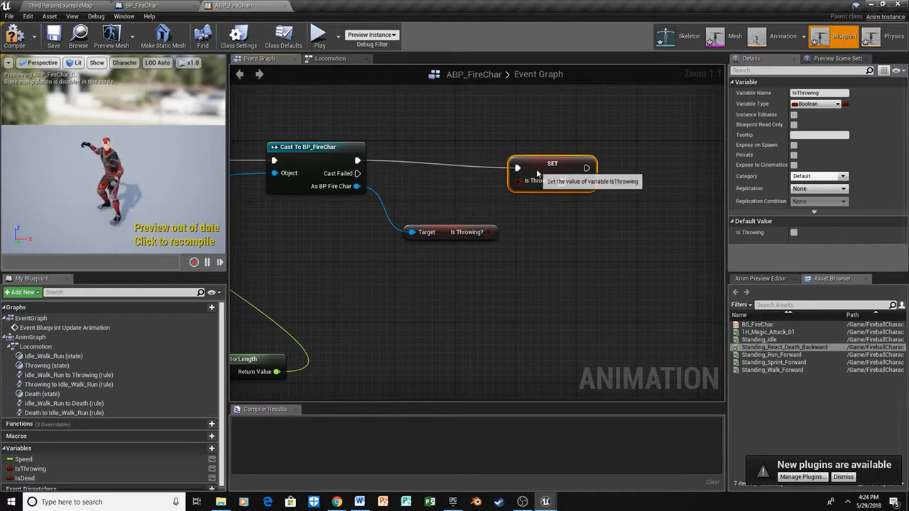
left_click_drag(494, 232, 517, 179)
Get the Is Dead? variable from the cast's As BP Fire Char output and place it beyond the SET IsThrowing node
right_click_drag(528, 222, 392, 255)
right_click_drag(267, 216, 296, 203)
left_click_drag(247, 208, 569, 249)
type("is de")
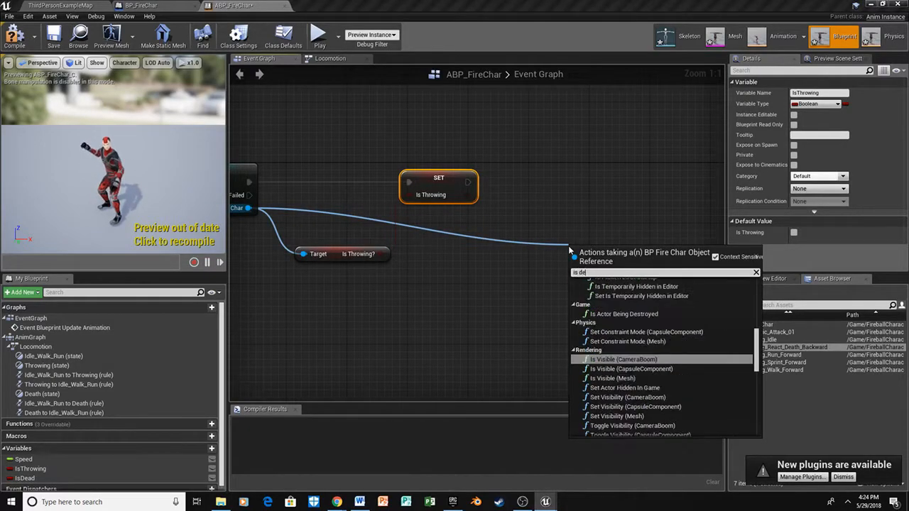
key("Return")
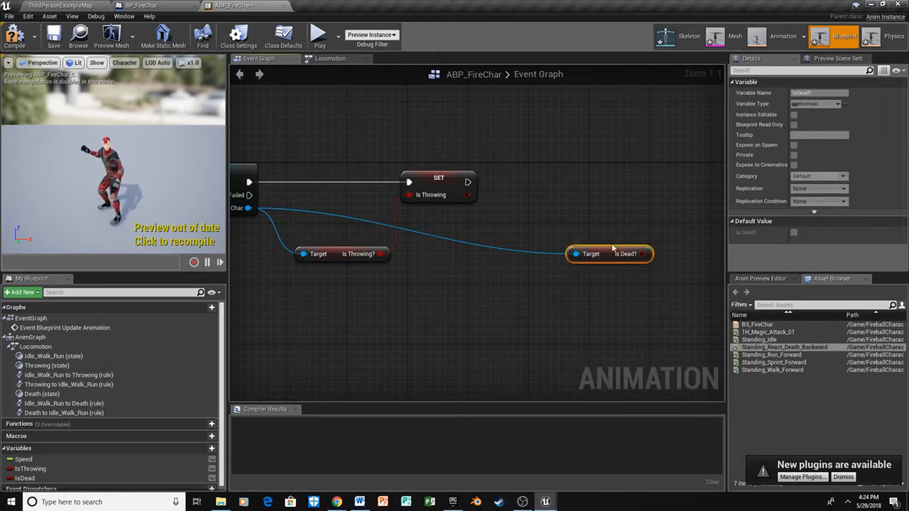
left_click_drag(612, 247, 559, 246)
Add a SET IsDead node executed after SET IsThrowing, with its value fed by BP_FireChar's Is Dead? variable
left_click_drag(19, 483, 592, 172, "alt")
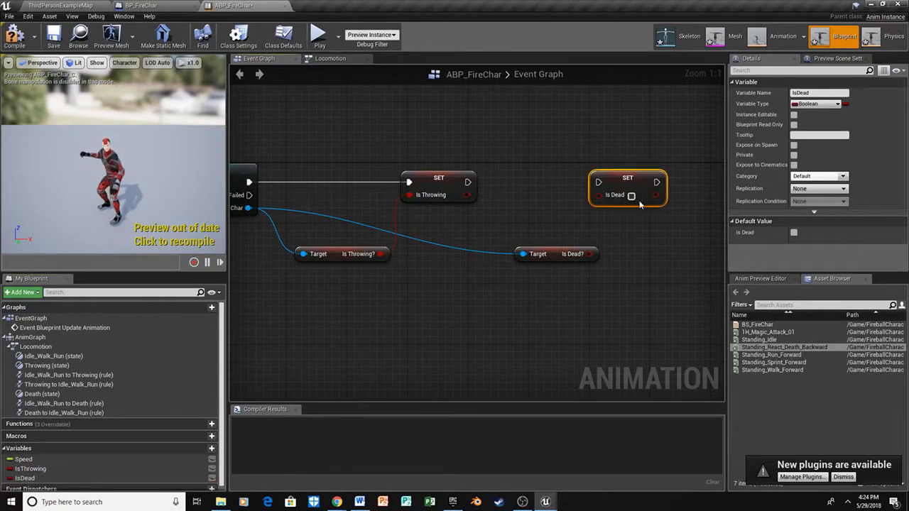
left_click_drag(467, 182, 598, 183)
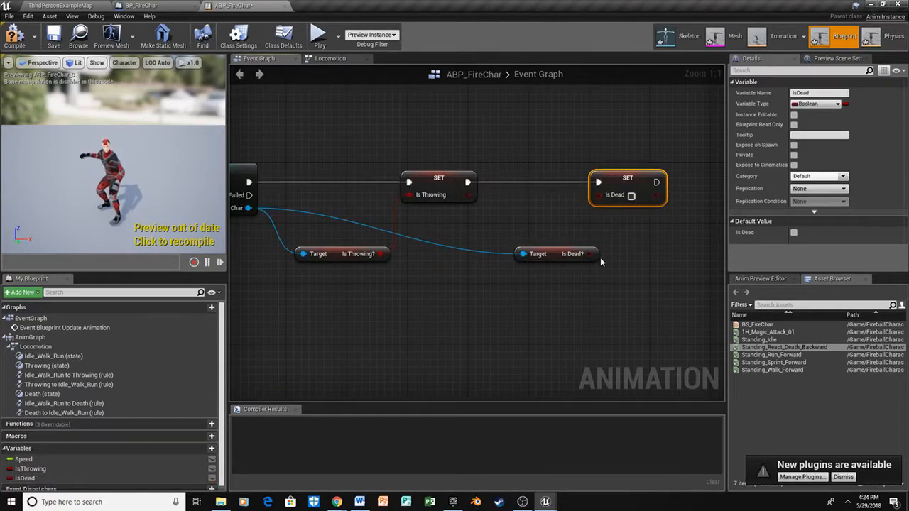
left_click_drag(591, 253, 596, 198)
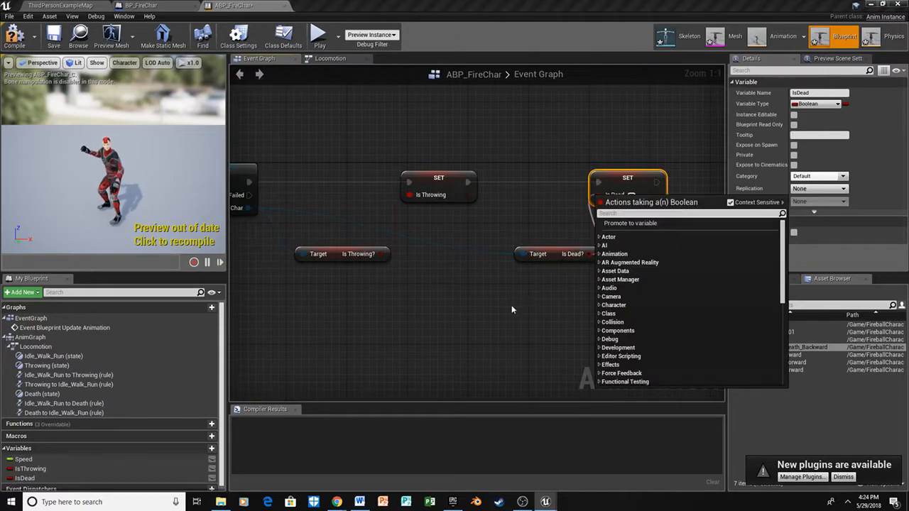
left_click(534, 269)
left_click_drag(591, 253, 597, 202)
Tidy the two variable getters beneath their SET nodes, then compile and close the ABP_FireChar Animation Blueprint
left_click_drag(556, 258, 541, 235)
left_click_drag(372, 257, 370, 235)
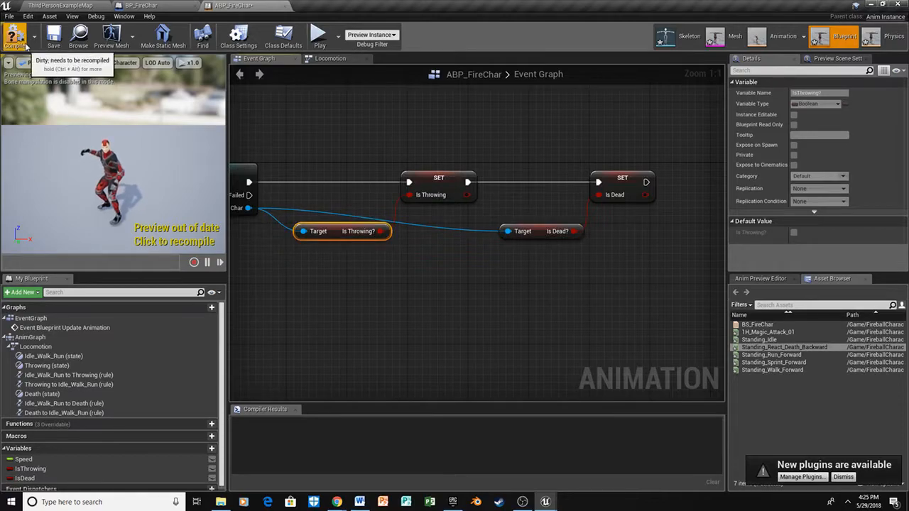
left_click(19, 45)
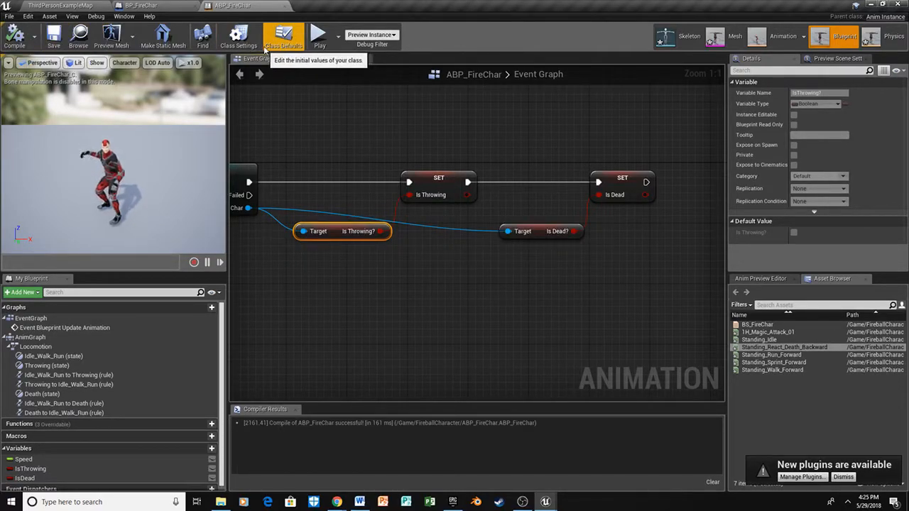
left_click(287, 5)
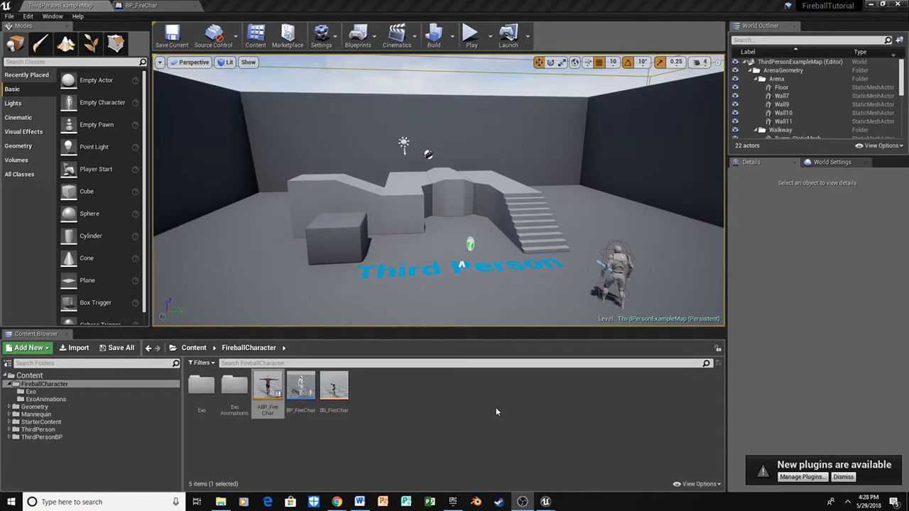
Create a folder named Powers inside the FireballCharacter folder
right_click(380, 390)
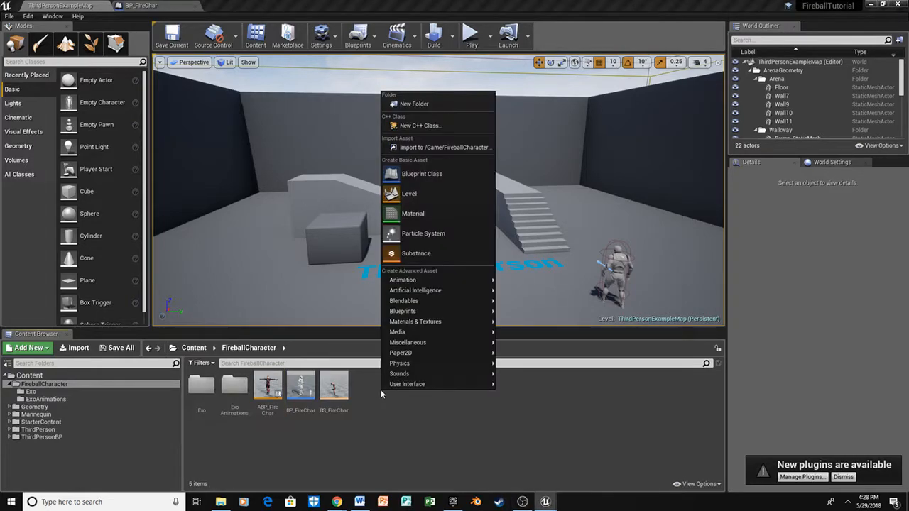
left_click(426, 104)
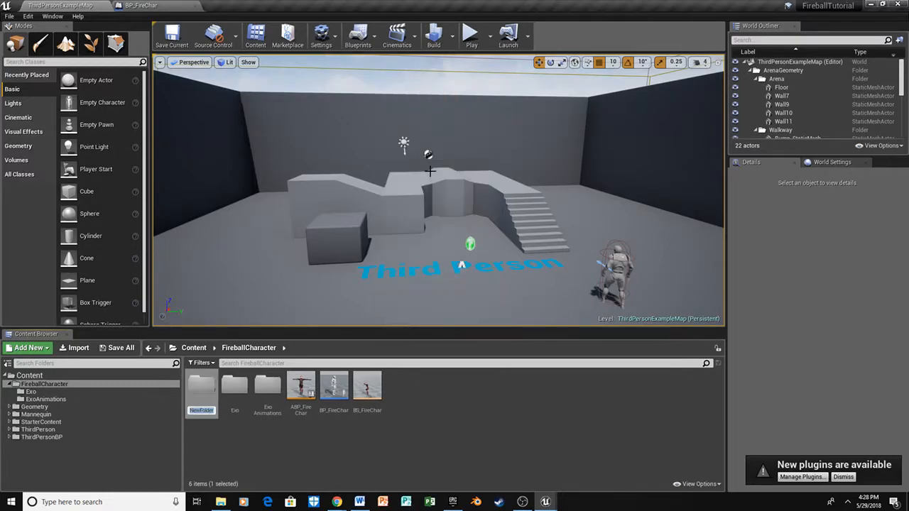
type("Powers")
key("Return")
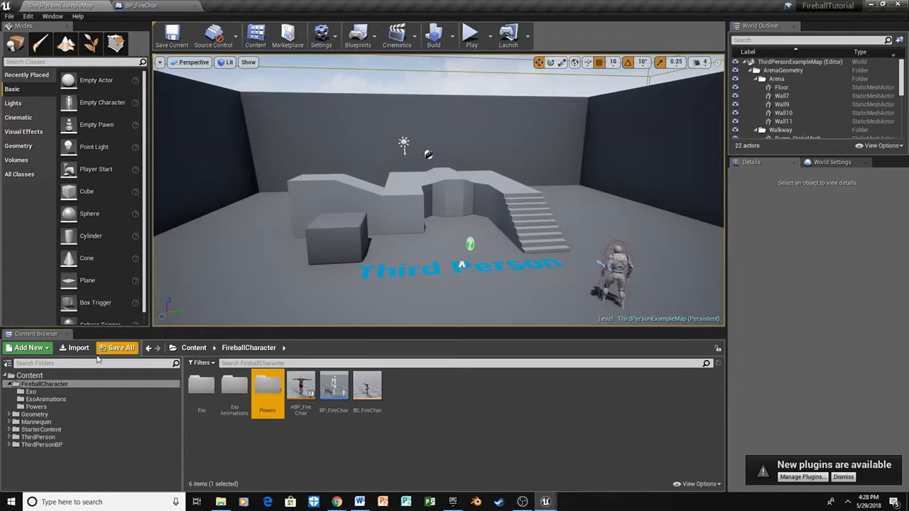
Duplicate the P_Fire particle system in StarterContent's Particles folder and name the copy P_Fireball
double_click(61, 430)
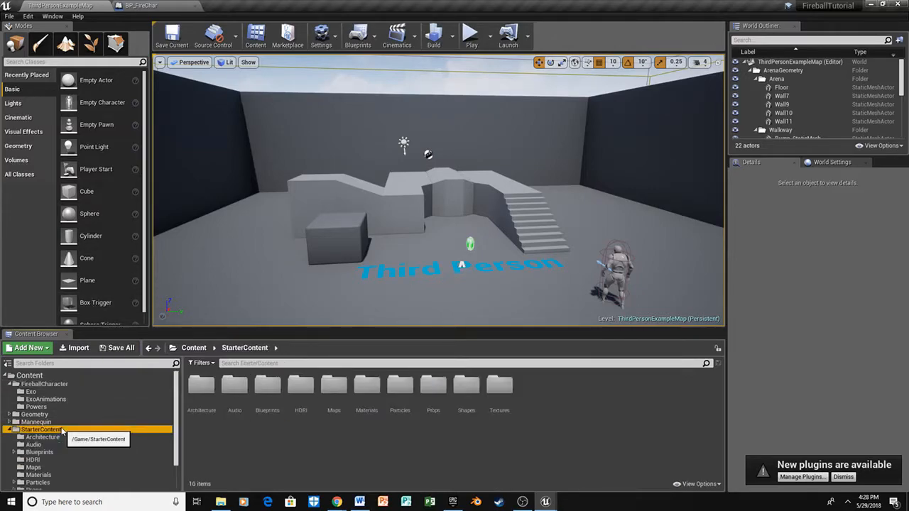
double_click(400, 385)
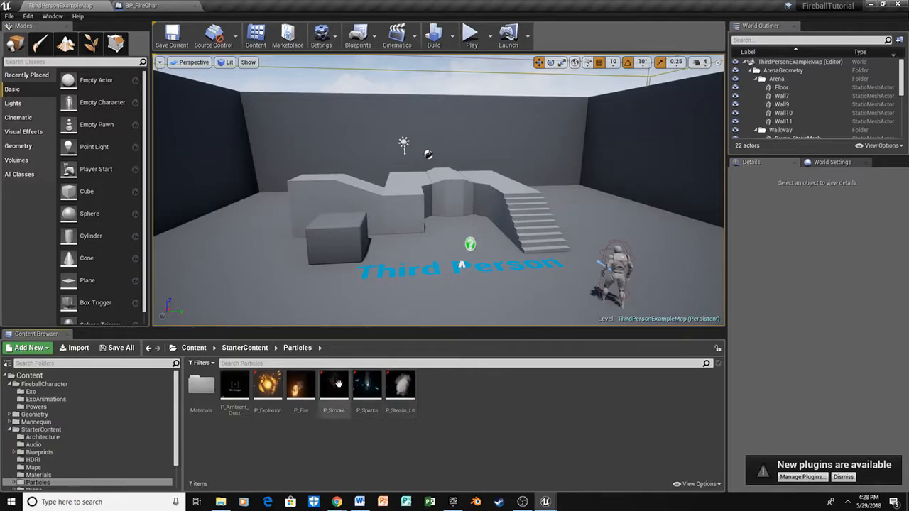
right_click(307, 388)
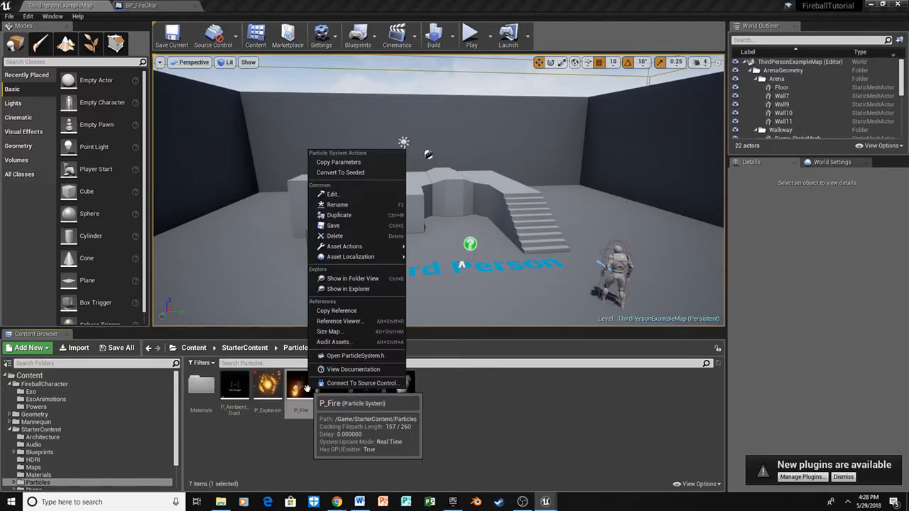
left_click(346, 217)
key("Right")
key("BackSpace")
type("bal")
key("Return")
Duplicate the P_Fireball particle system and name the copy P_Fireballcharge
right_click(332, 390)
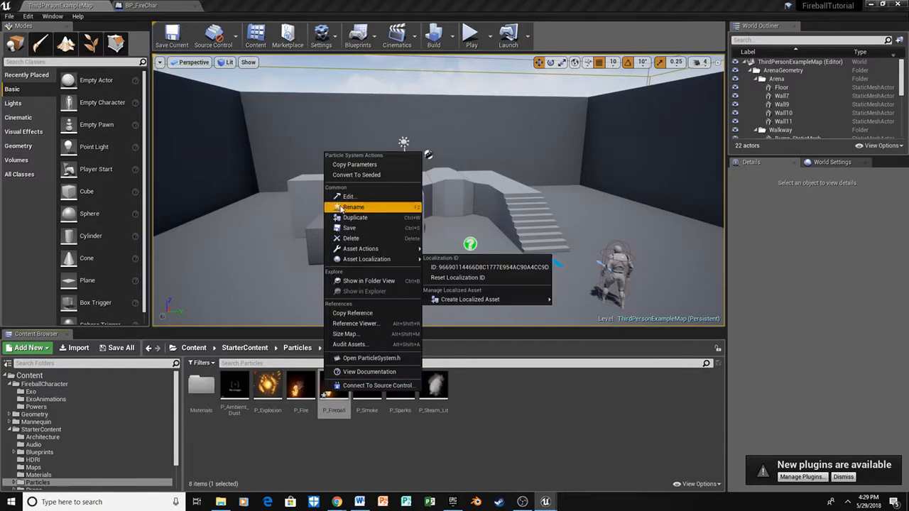
left_click(351, 217)
key("End")
key("BackSpace")
type("charge")
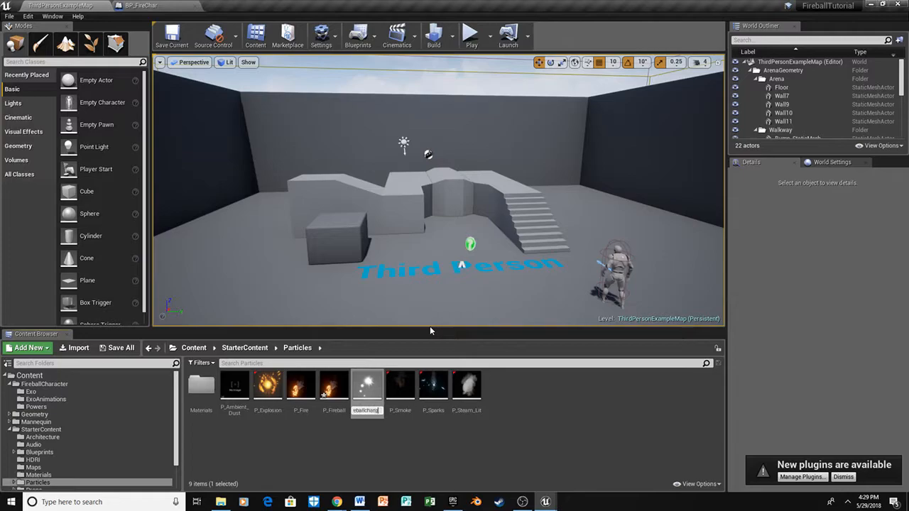
key("Left")
key("Left")
key("Left")
key("Left")
key("Left")
key("Return")
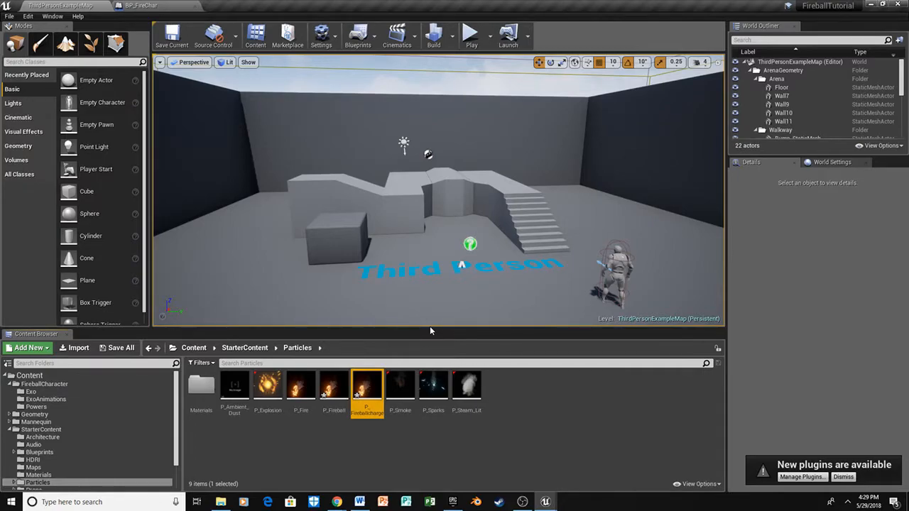
Open the P_Fireball particle system for editing and delete its Embers, Sparks and Distortion emitters
mouse_move(374, 396)
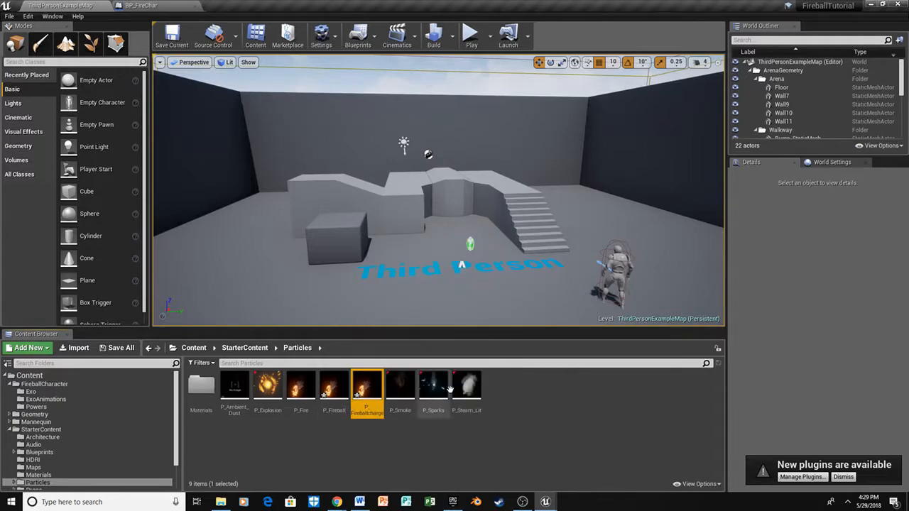
double_click(334, 389)
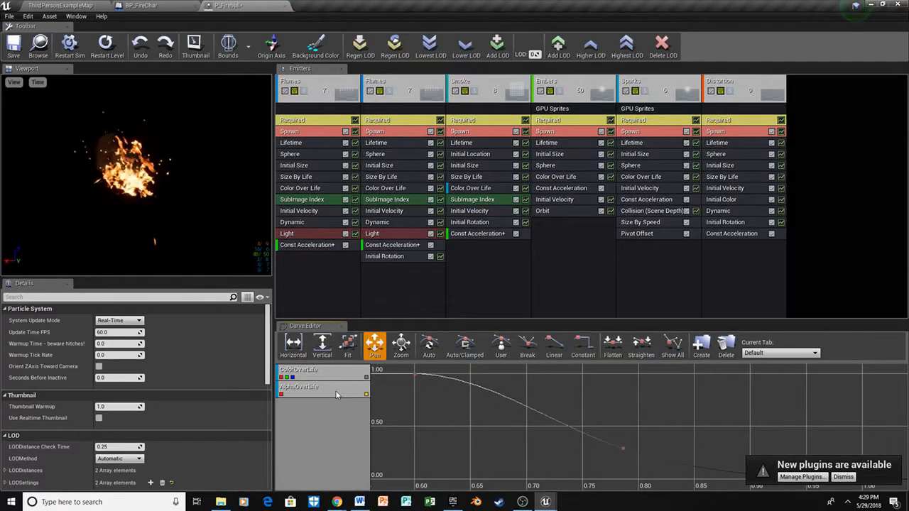
left_click(573, 81)
right_click(586, 90)
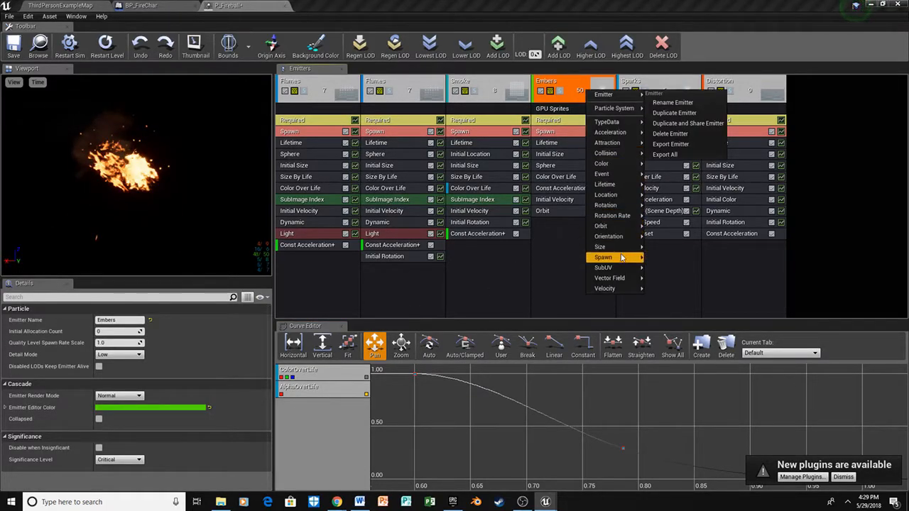
left_click(669, 134)
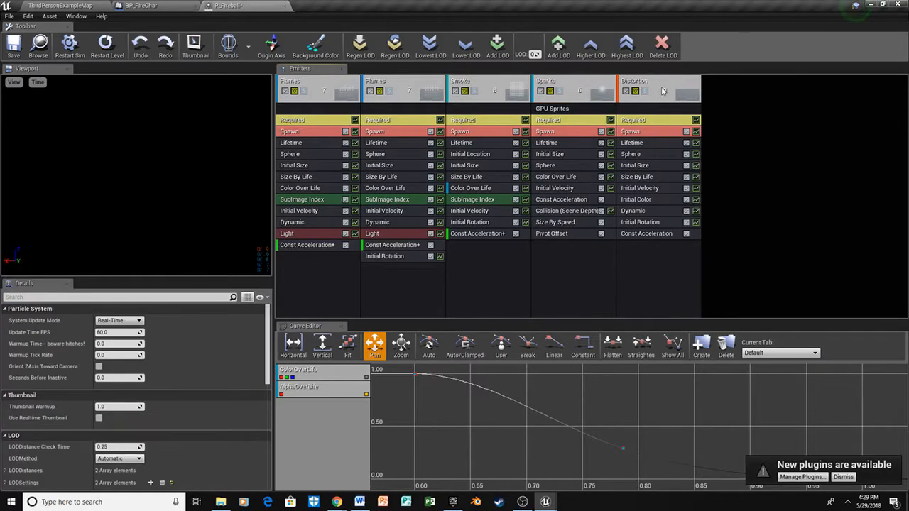
right_click(637, 89)
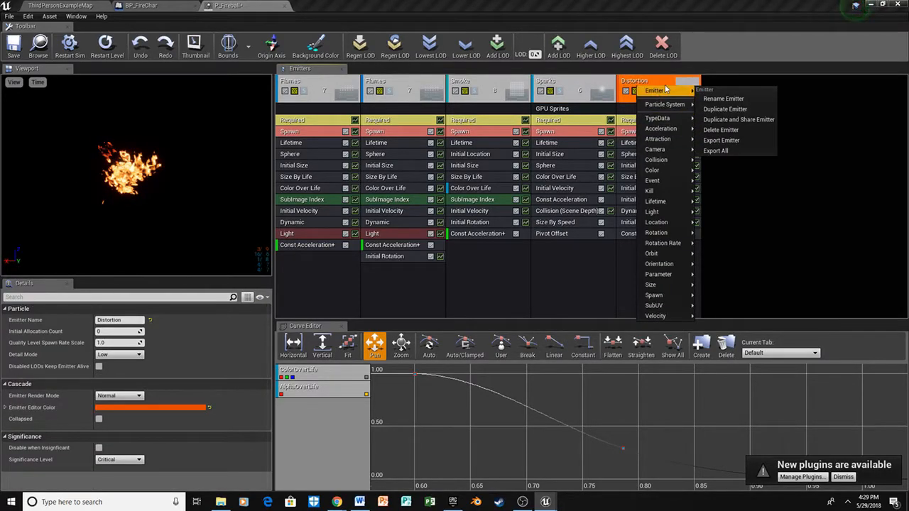
left_click(721, 130)
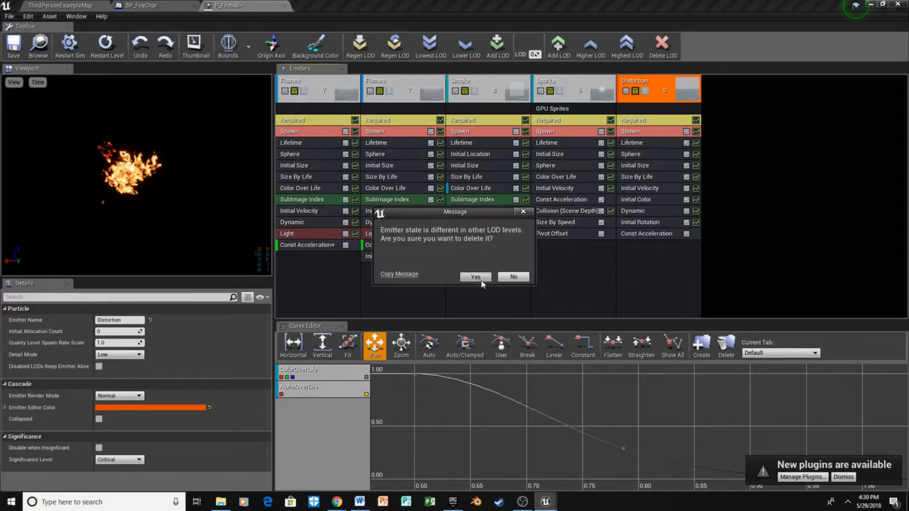
left_click(480, 279)
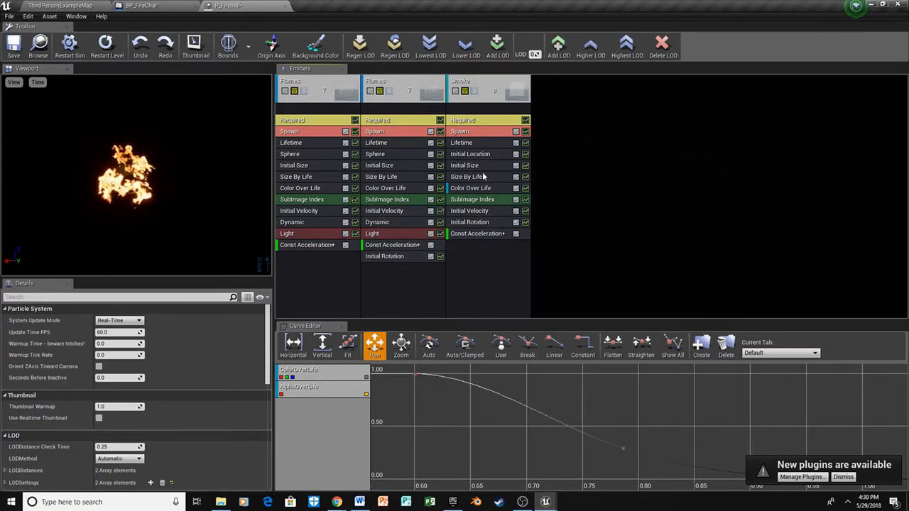
Delete the first Flames emitter's Const Acceleration module and the Dynamic modules of both Flames emitters
left_click(310, 245)
right_click(310, 249)
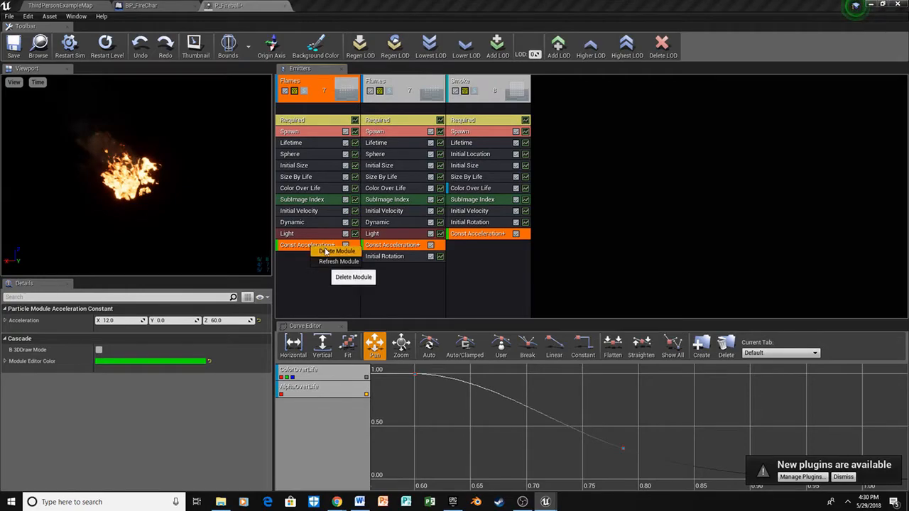
left_click(326, 255)
left_click(322, 222)
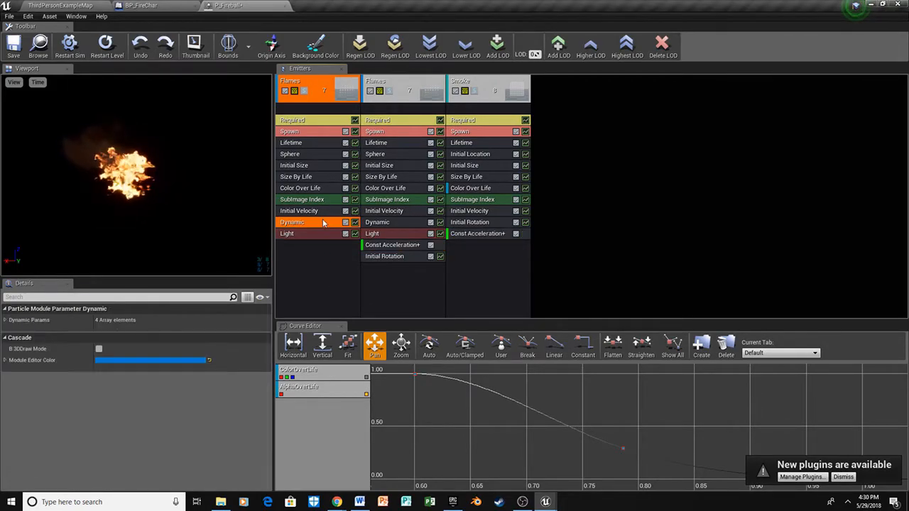
right_click(322, 222)
left_click(383, 226)
left_click(395, 224)
right_click(394, 224)
left_click(399, 225)
Delete the Initial Velocity modules from both Flames emitters and the Smoke emitter
left_click(315, 212)
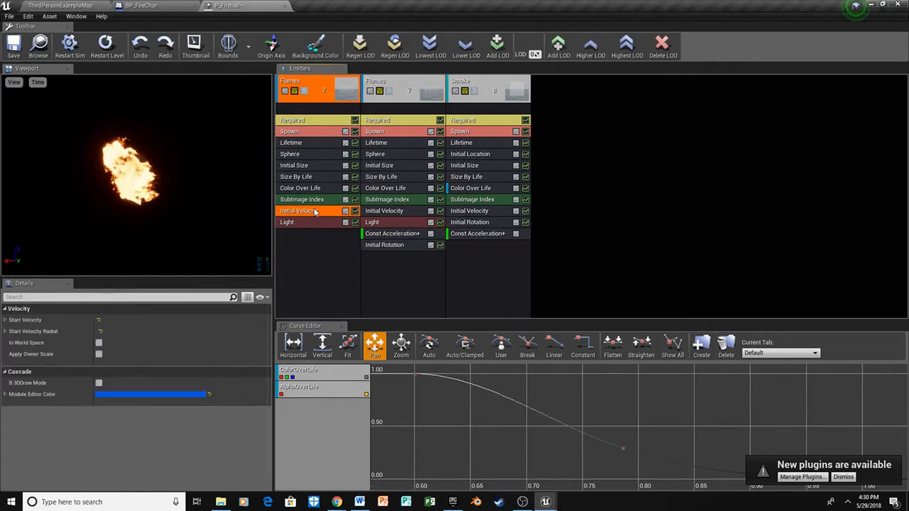
right_click(322, 215)
left_click(347, 217)
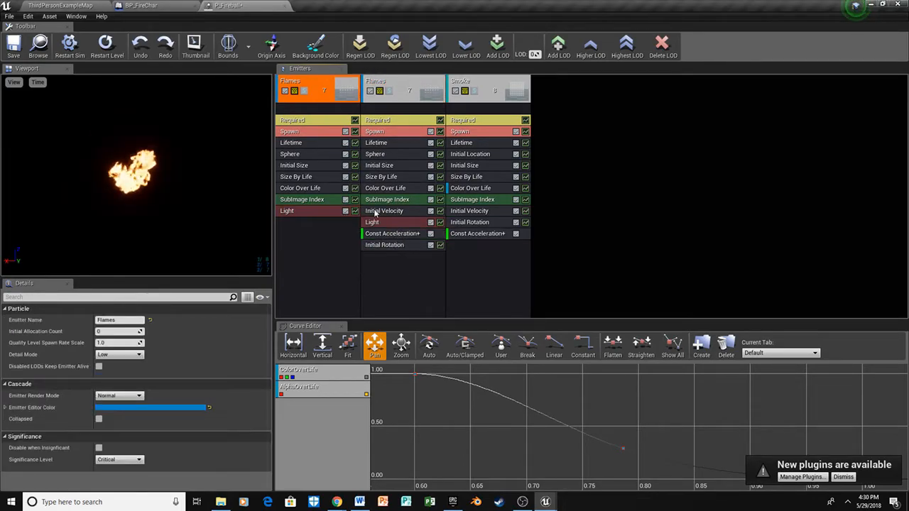
left_click(375, 212)
right_click(375, 212)
left_click(400, 215)
left_click(456, 212)
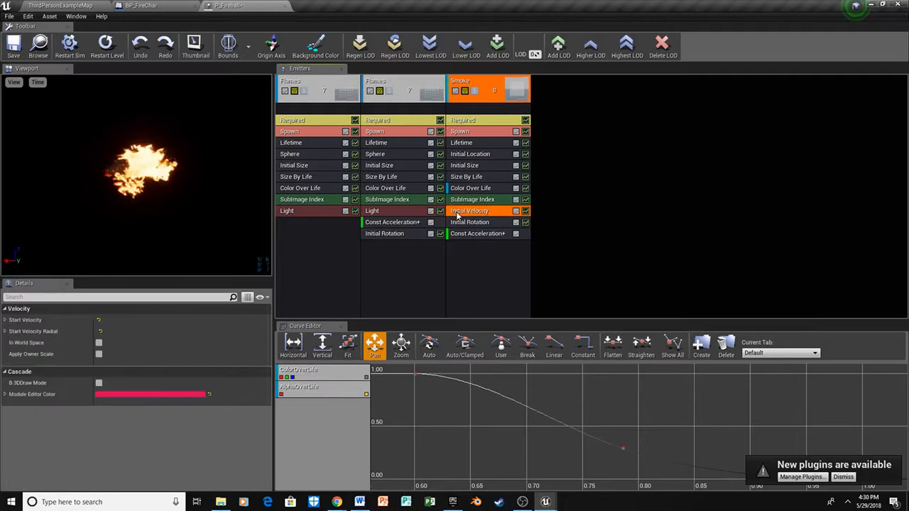
right_click(456, 213)
left_click(483, 216)
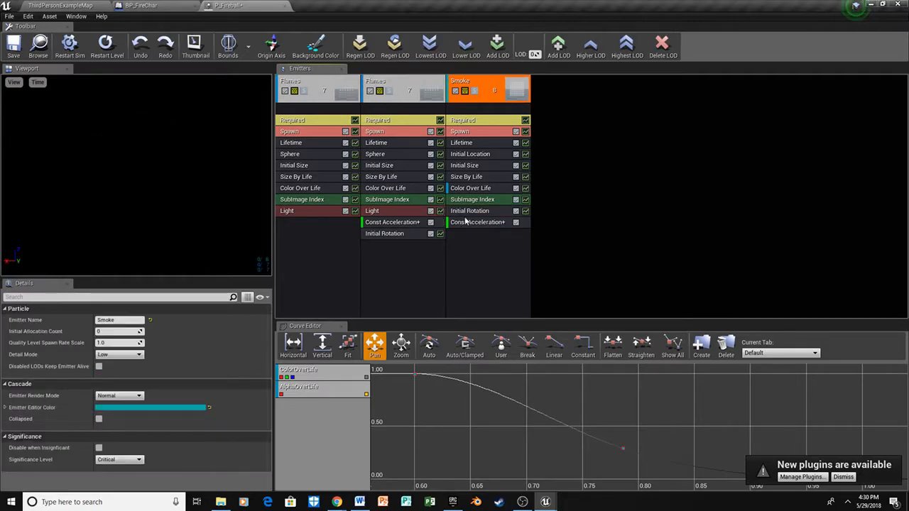
Delete the Size By Life modules from both Flames emitters and the Smoke emitter
left_click(315, 177)
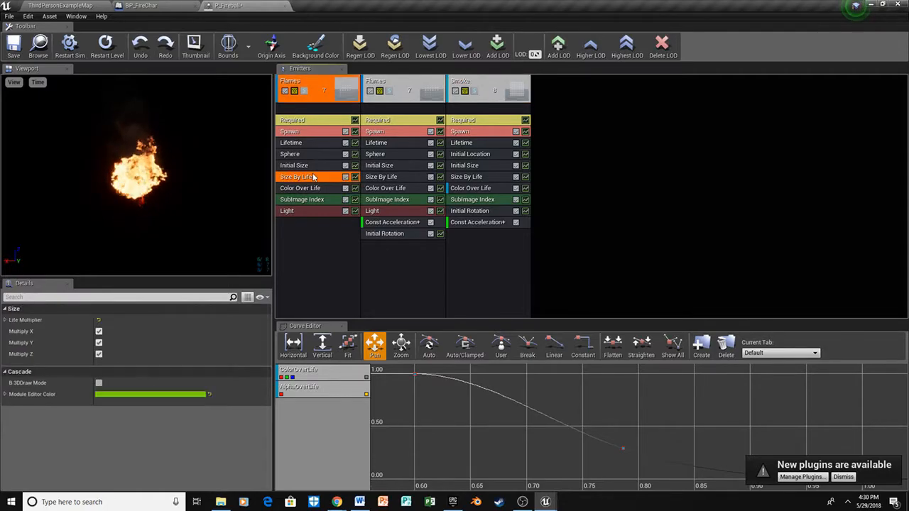
right_click(315, 176)
left_click(338, 179)
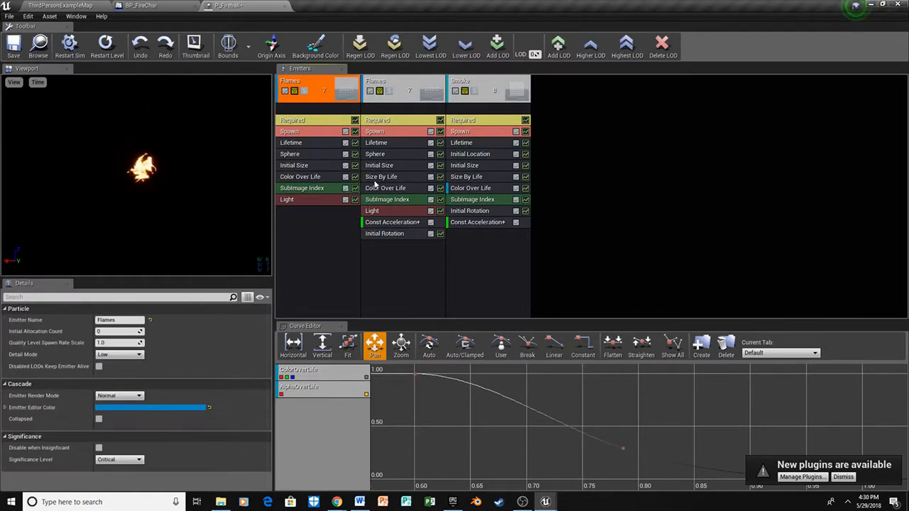
left_click(378, 179)
right_click(380, 181)
left_click(404, 185)
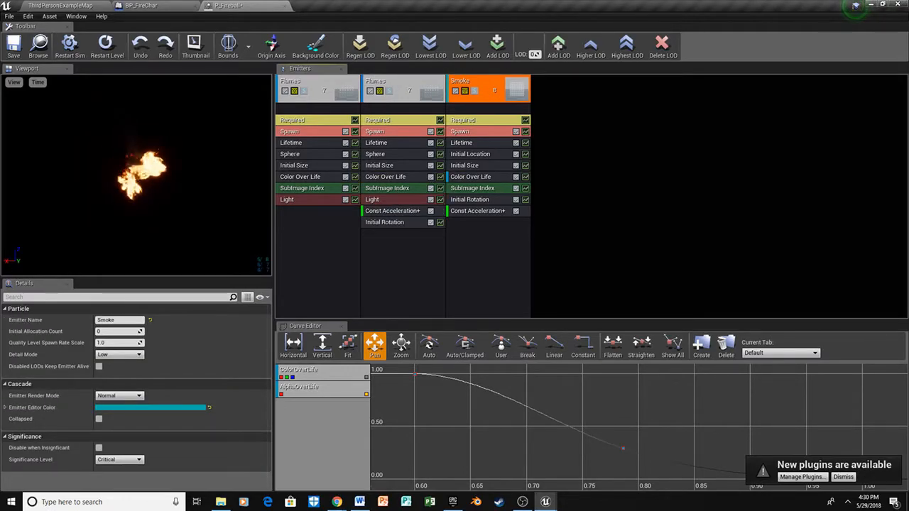
Set the first Flames emitter's constant spawn rate to 20
left_click(316, 133)
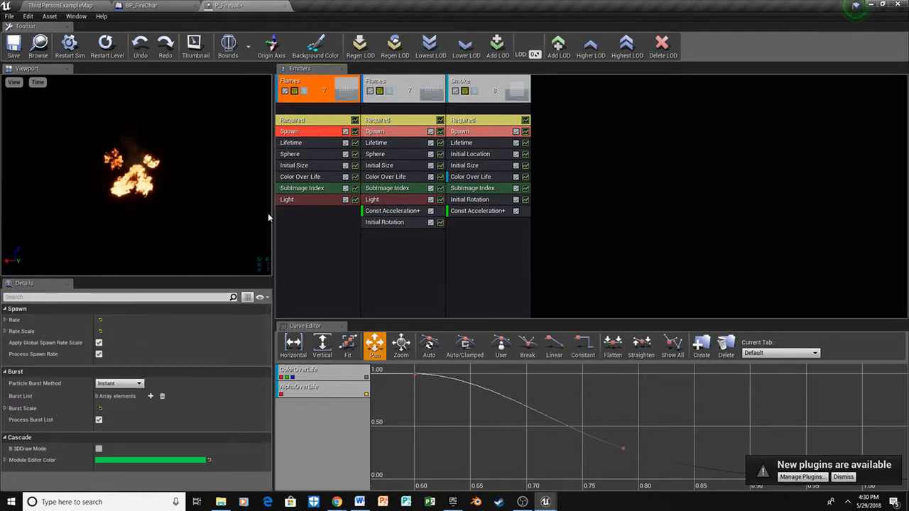
left_click(5, 321)
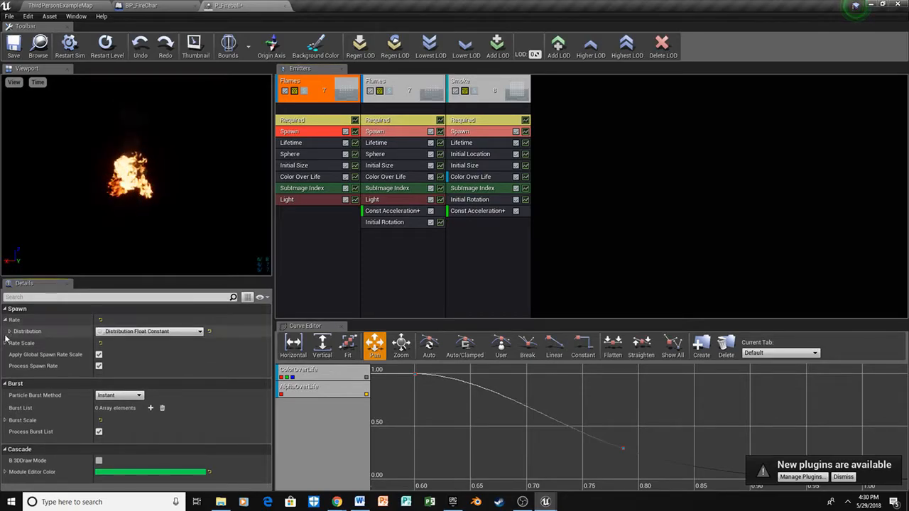
left_click(9, 332)
left_click(110, 342)
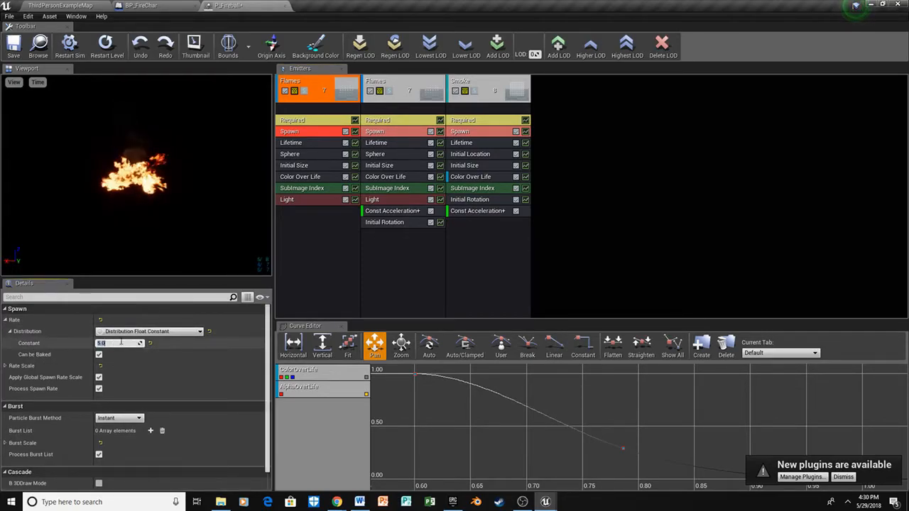
type("20")
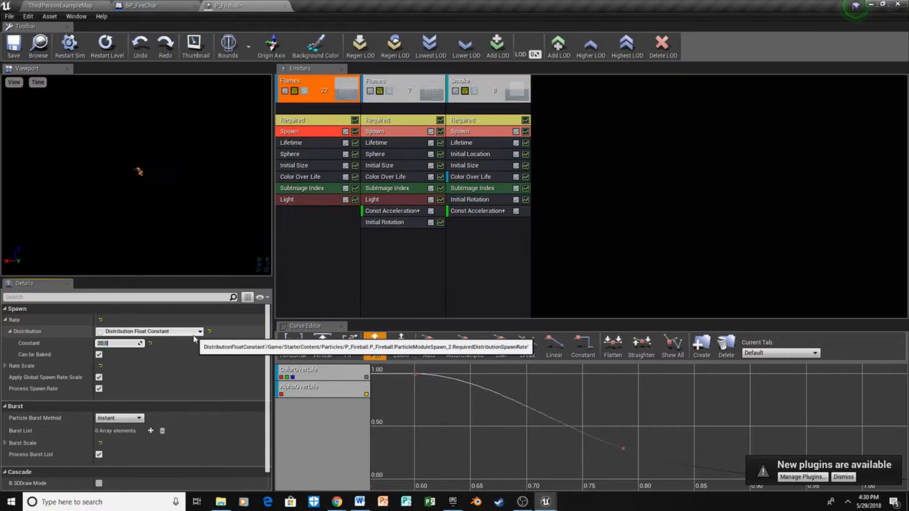
key("Return")
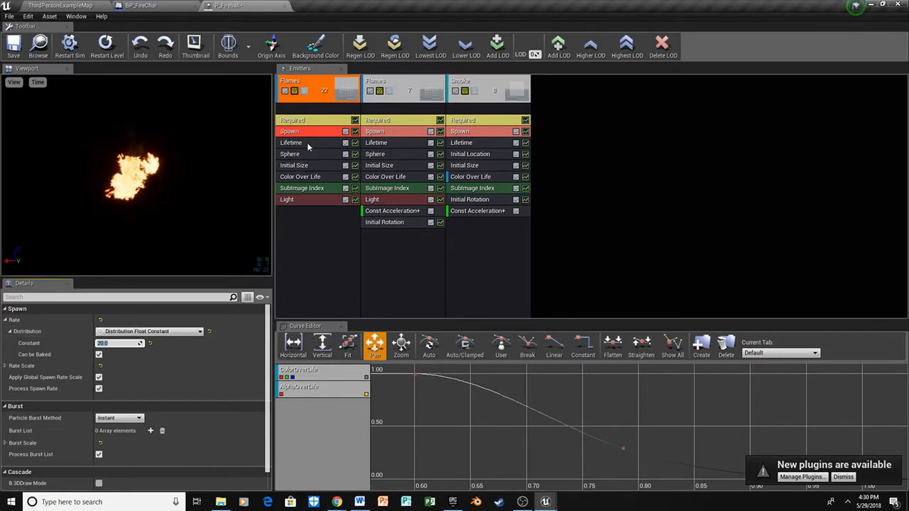
Set the constant start radius of the first Flames emitter's Sphere module to 5
left_click(314, 154)
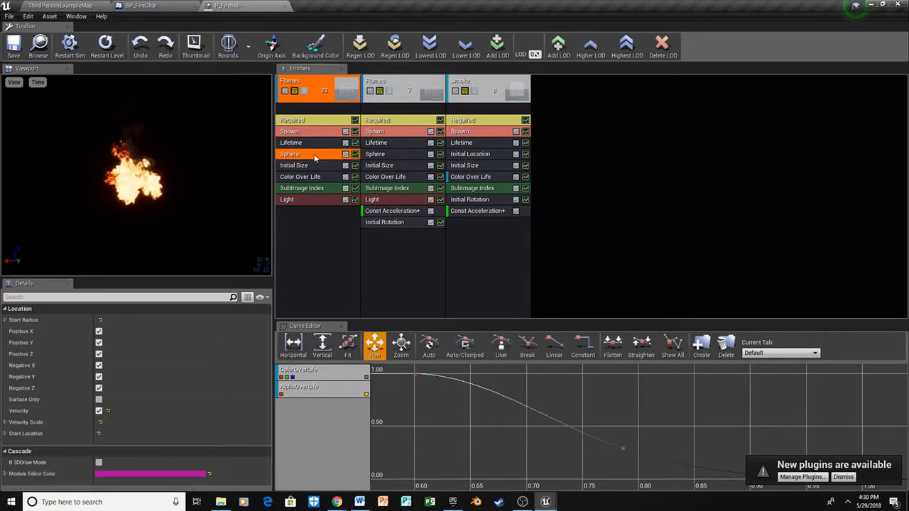
left_click(9, 321)
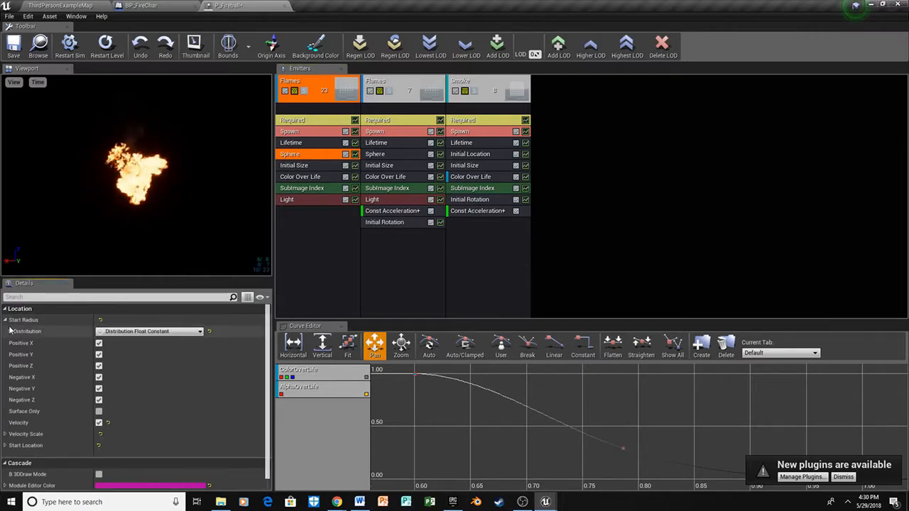
left_click(10, 332)
left_click(139, 343)
type("5")
key("Return")
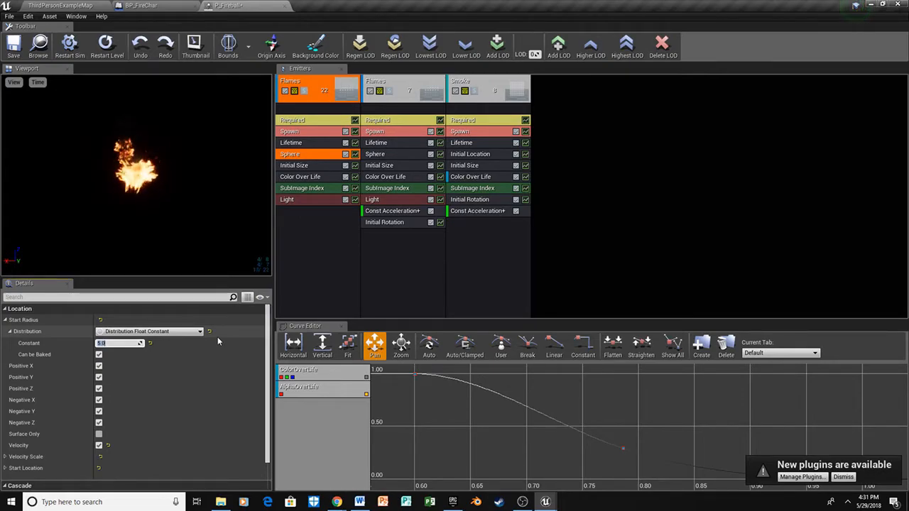
Set the first Flames emitter's initial start size to a maximum of X 50, Y 80 and a minimum of X 35, Y 60
left_click(314, 166)
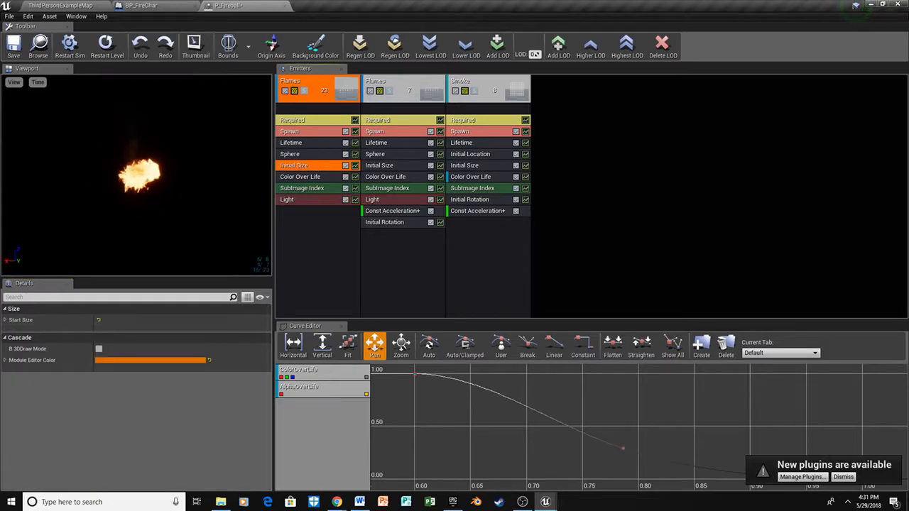
left_click(8, 321)
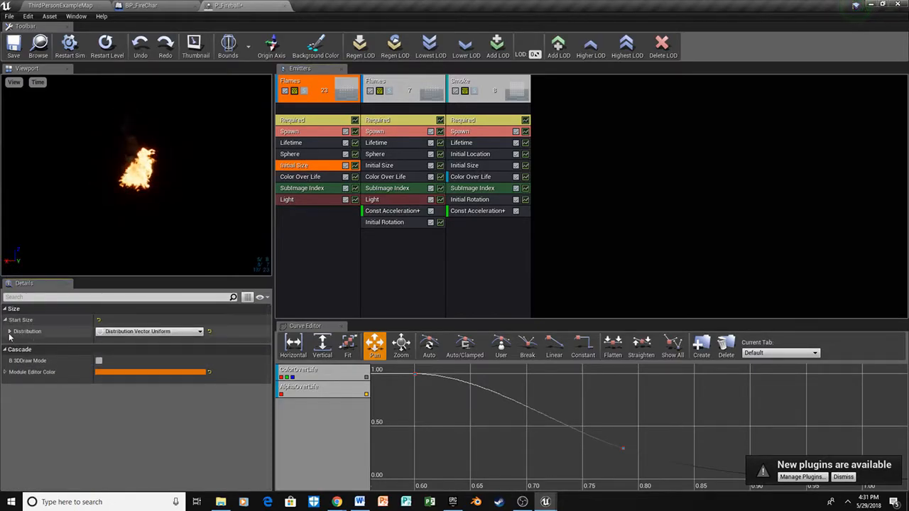
left_click(9, 331)
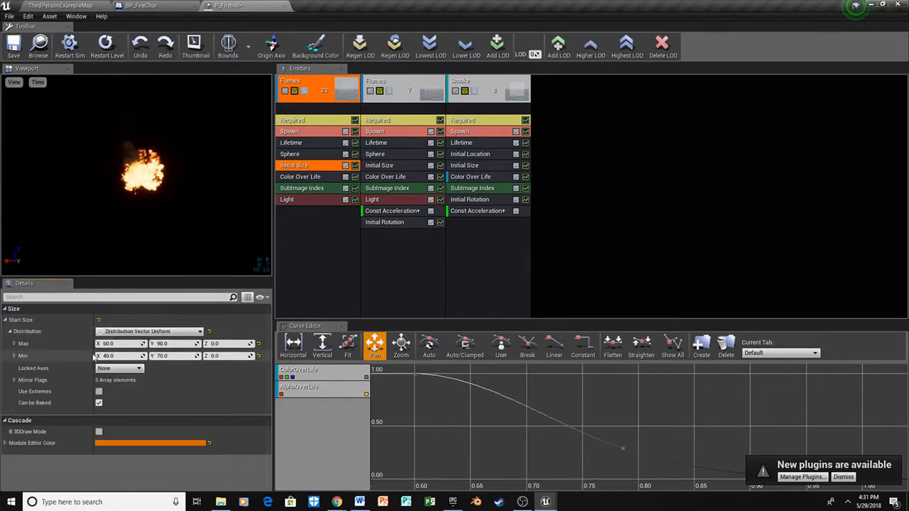
left_click(124, 344)
type("50")
key("Tab")
type("80")
key("Tab")
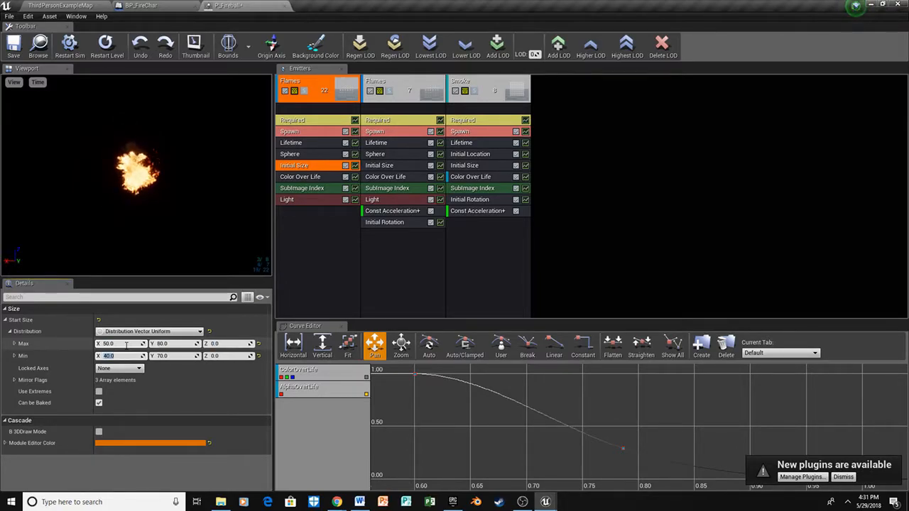
type("35")
key("Tab")
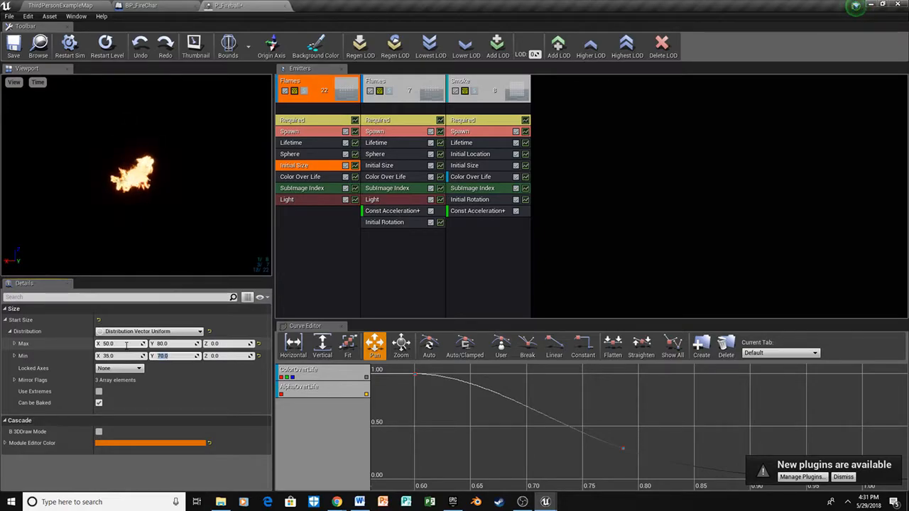
type("60")
key("Return")
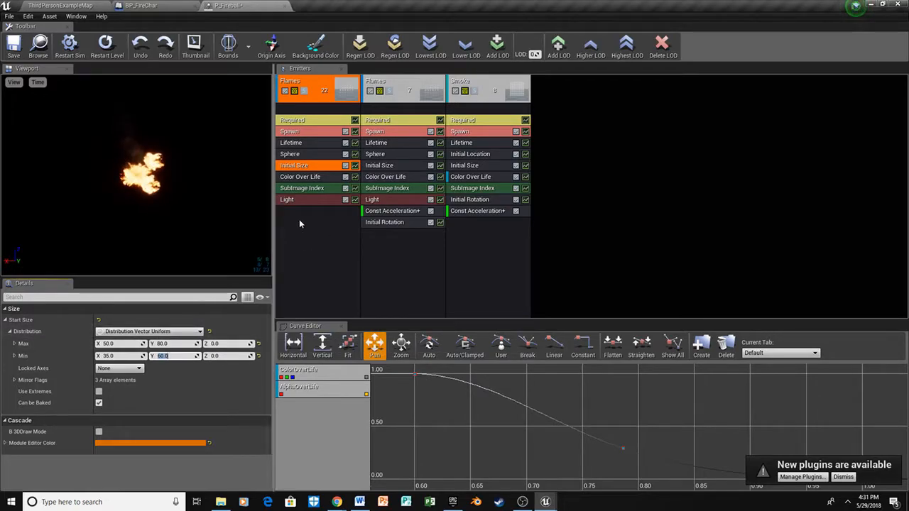
Set the second Flames emitter's constant spawn rate to 20
left_click(395, 135)
left_click(138, 344)
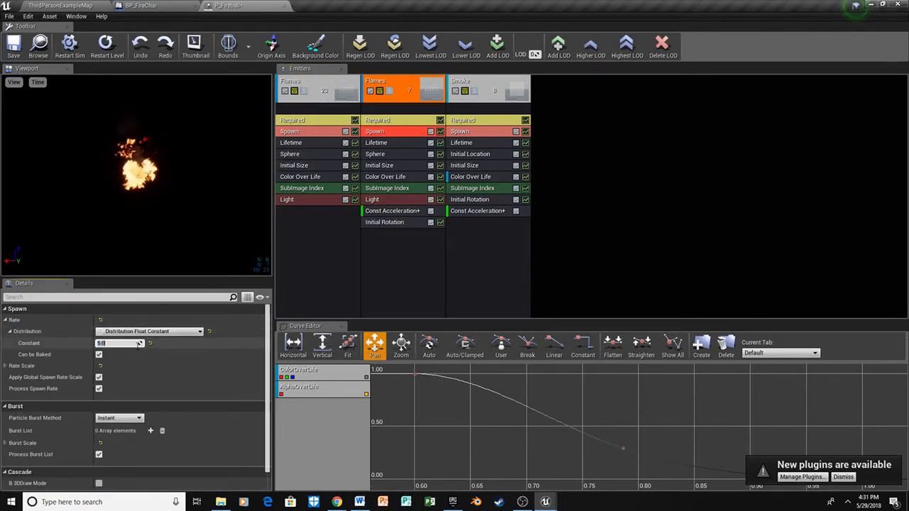
type("20")
key("Return")
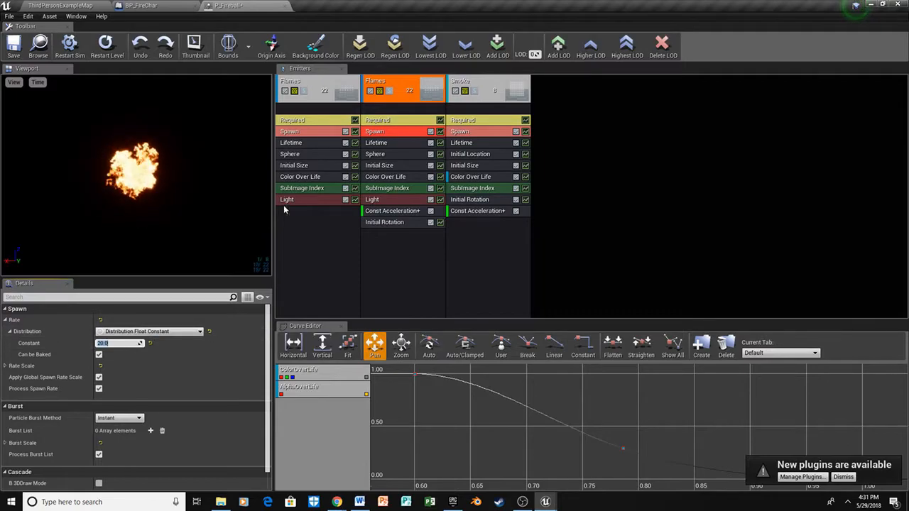
Set the constant start radius of the second Flames emitter's Sphere module to 6
left_click(376, 143)
left_click(375, 154)
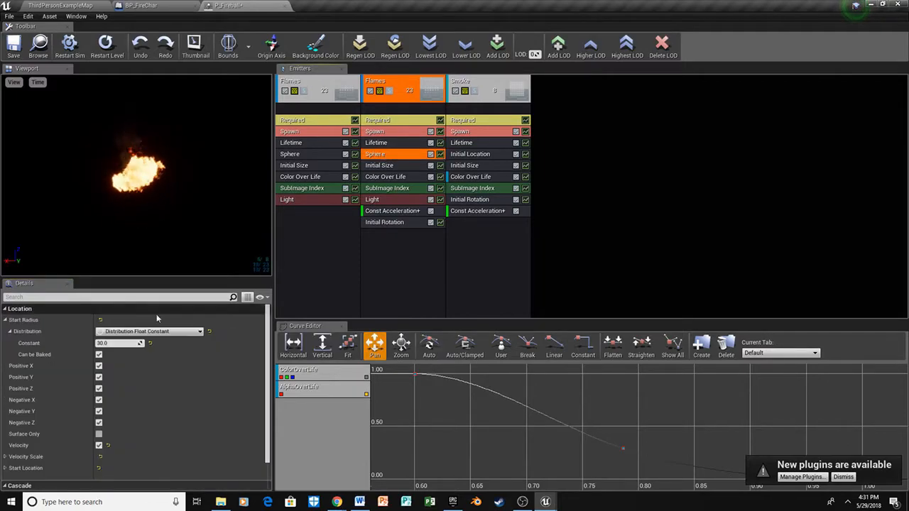
left_click(120, 343)
type("6")
key("Return")
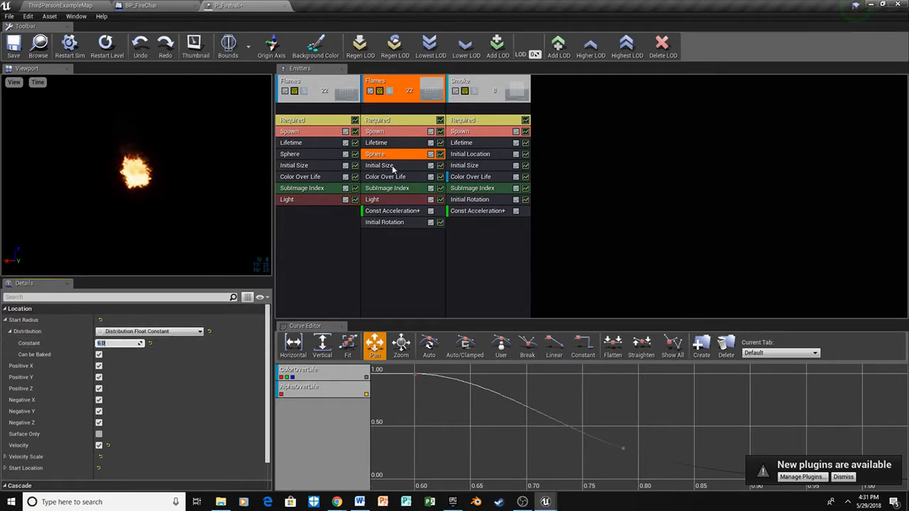
Set the second Flames emitter's initial start size to a maximum of X 40, Y 40 and a minimum of X 30, Y 30
left_click(397, 165)
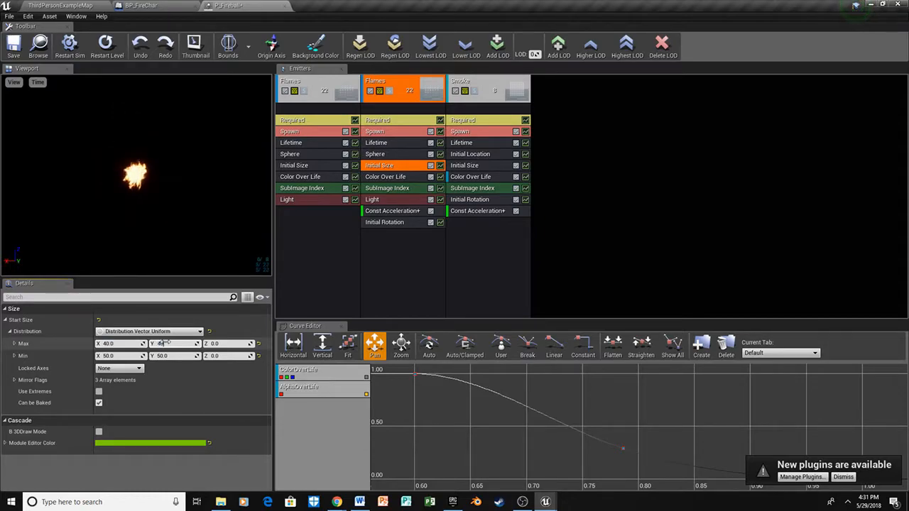
type("30")
key("Tab")
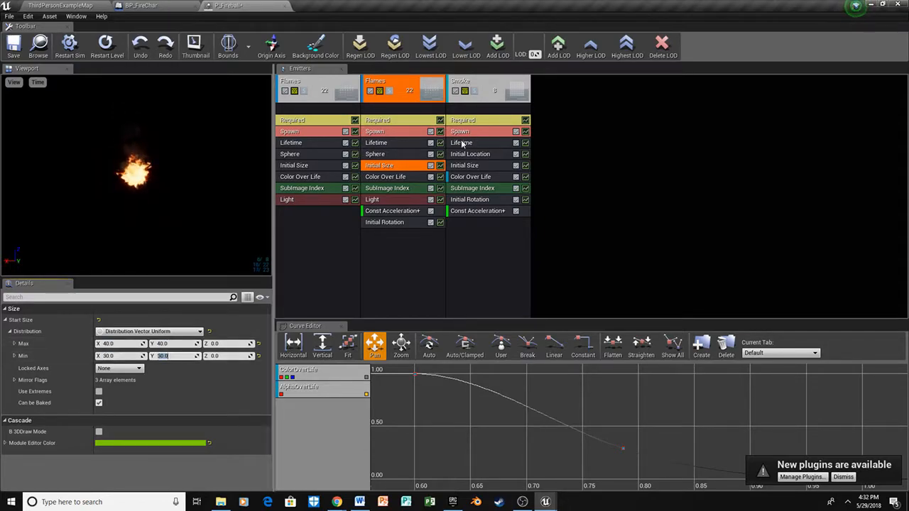
Open the second Flames emitter's Lifetime distribution and its minimum value for editing
left_click(409, 144)
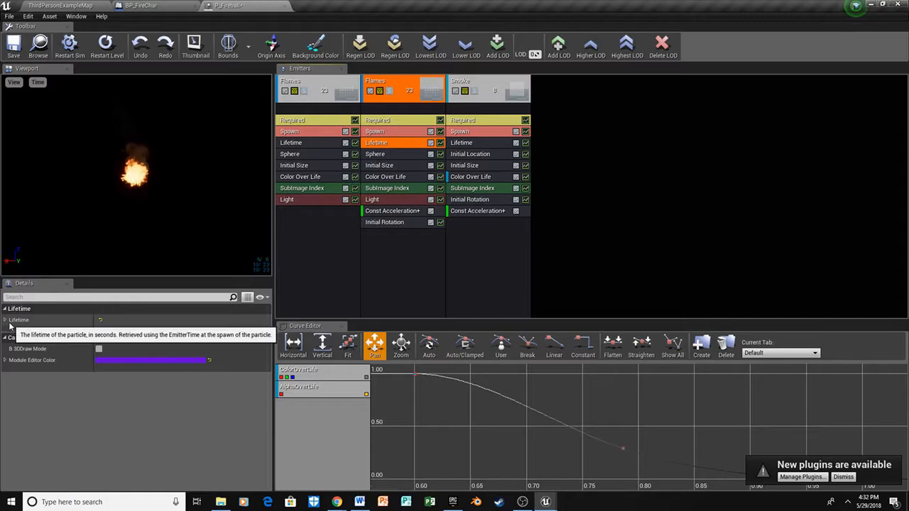
left_click(5, 320)
left_click(10, 331)
left_click(117, 343)
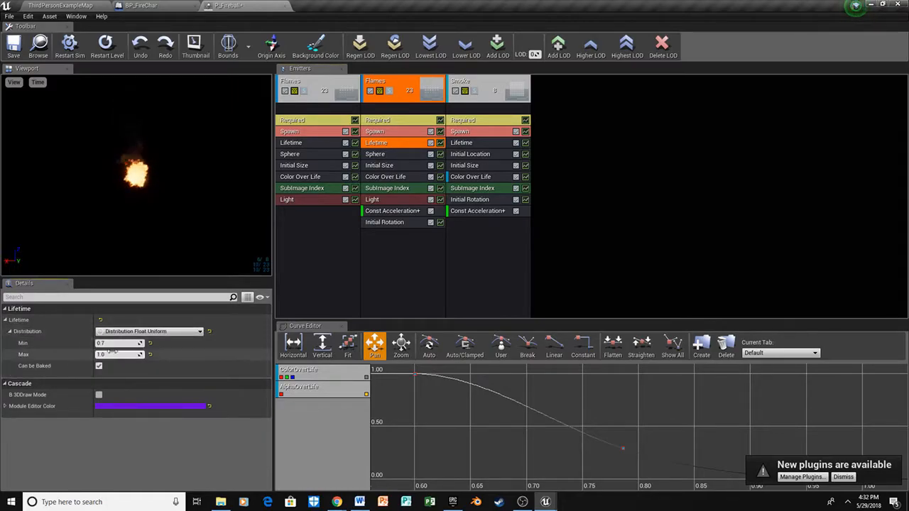
Set the second Flames emitter's lifetime to a minimum of 0.4 and a maximum of 0.8
type("0.4")
key("Tab")
key("BackSpace")
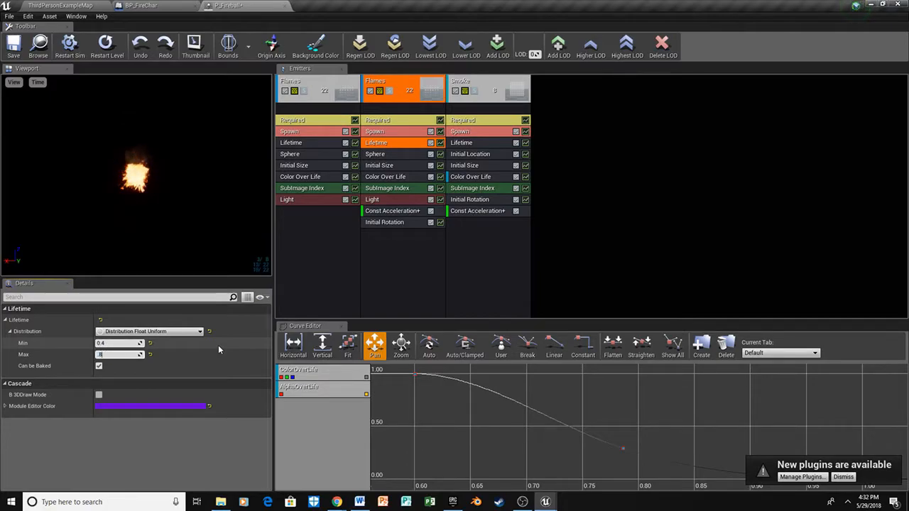
type(".8")
key("Return")
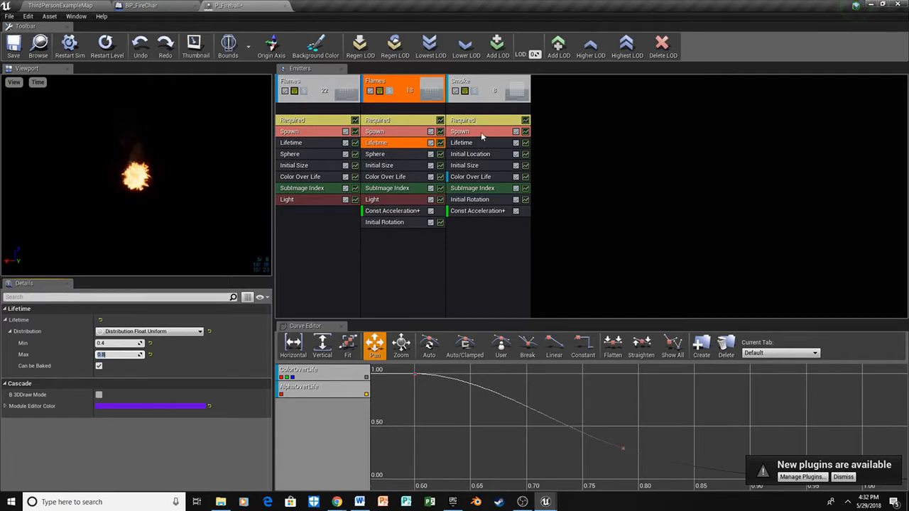
Set the Smoke emitter's lifetime to a minimum of 3.5 and a maximum of 4.0
left_click(474, 144)
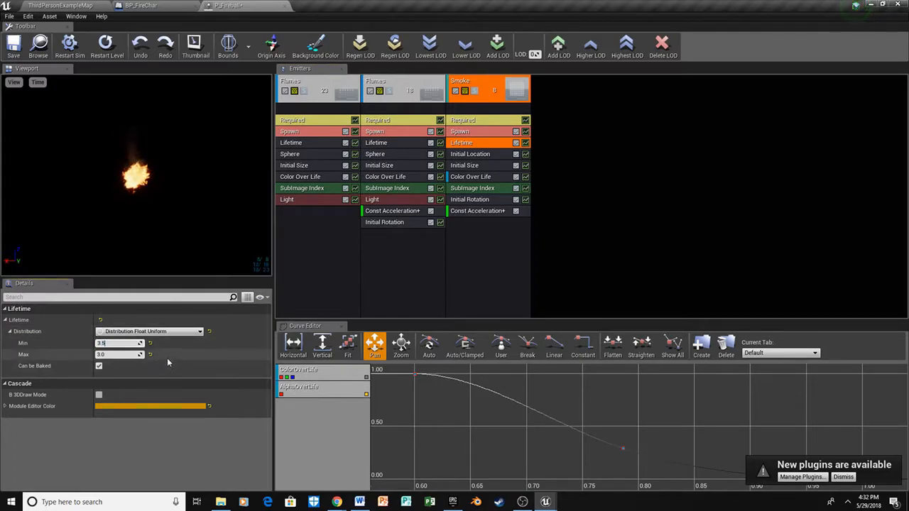
left_click(116, 355)
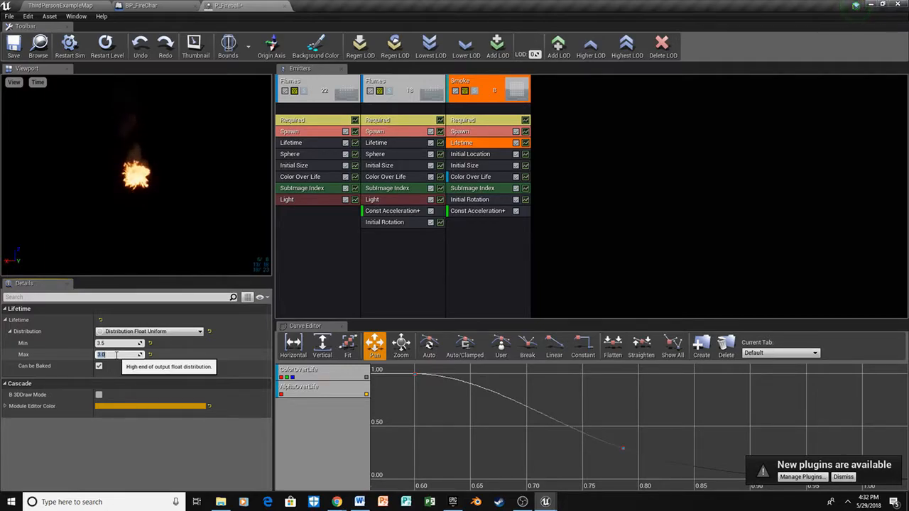
type("4")
key("Return")
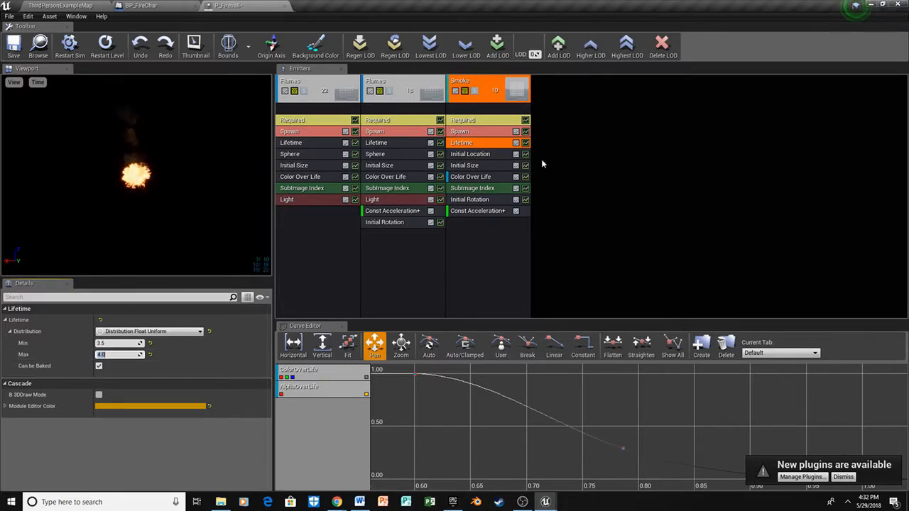
Check the Smoke emitter's initial size, and save and close the P_Fireball particle system
left_click(496, 165)
left_click(110, 343)
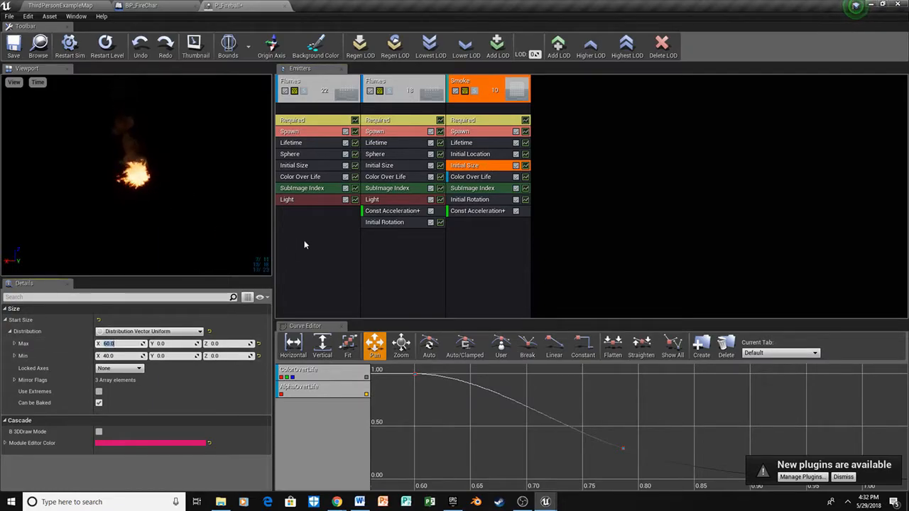
left_click(344, 270)
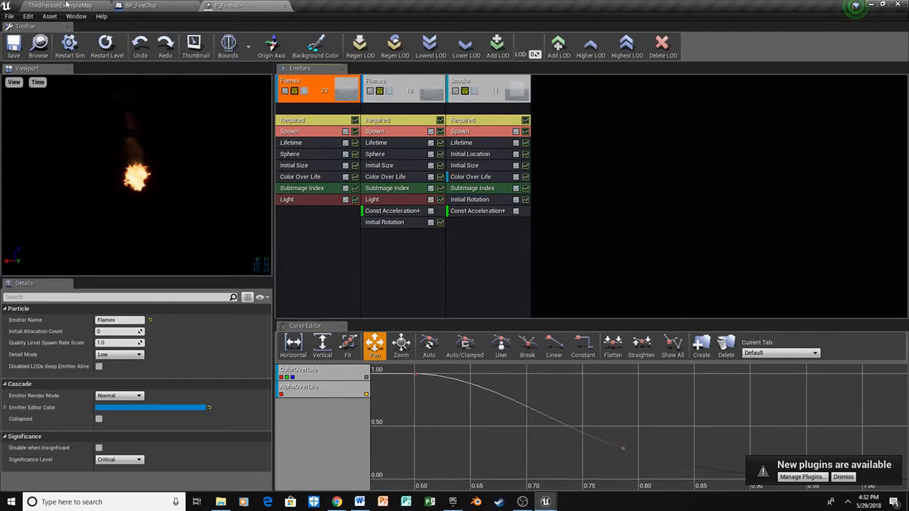
left_click(14, 44)
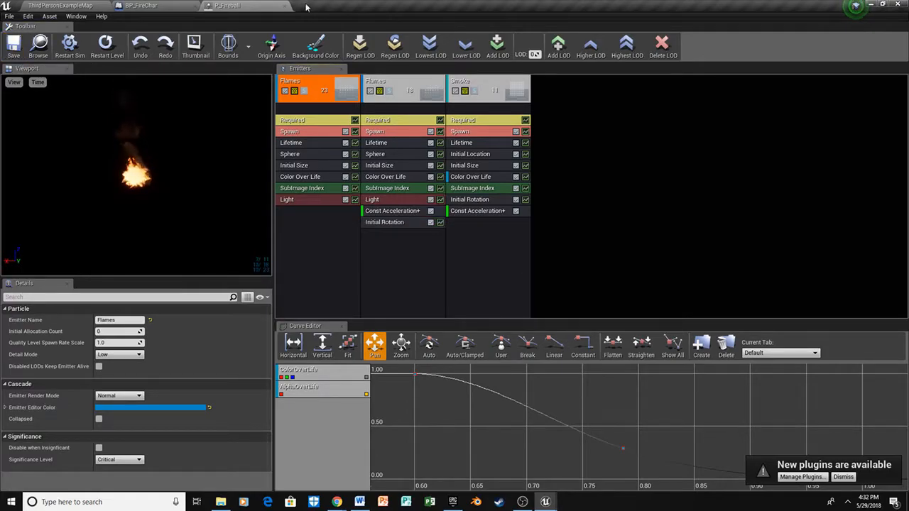
left_click(283, 6)
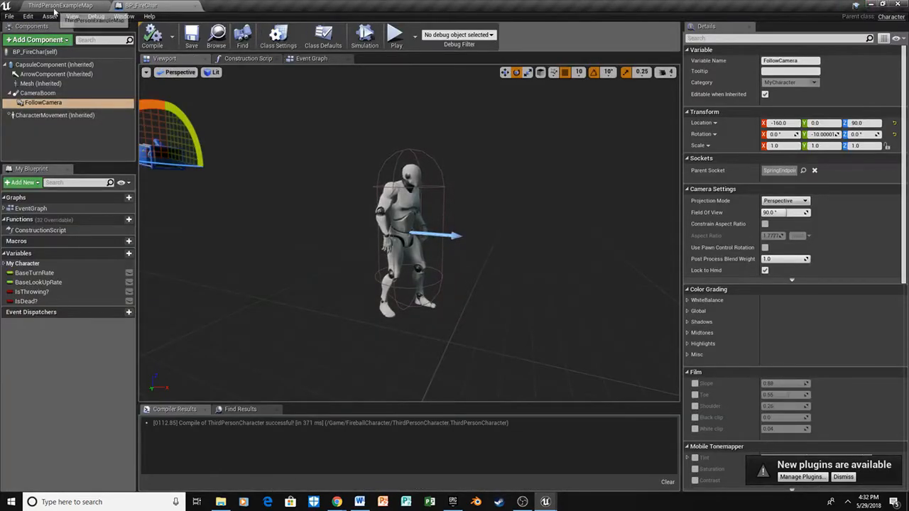
Open the P_Fireballcharge particle system and delete its Embers, Sparks and Distortion emitters
left_click(54, 6)
double_click(366, 387)
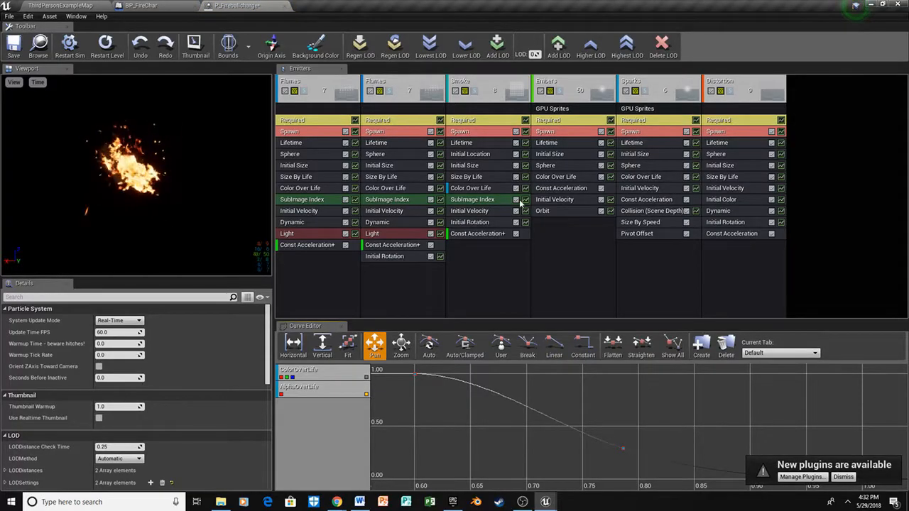
left_click(576, 100)
right_click(578, 95)
mouse_move(605, 101)
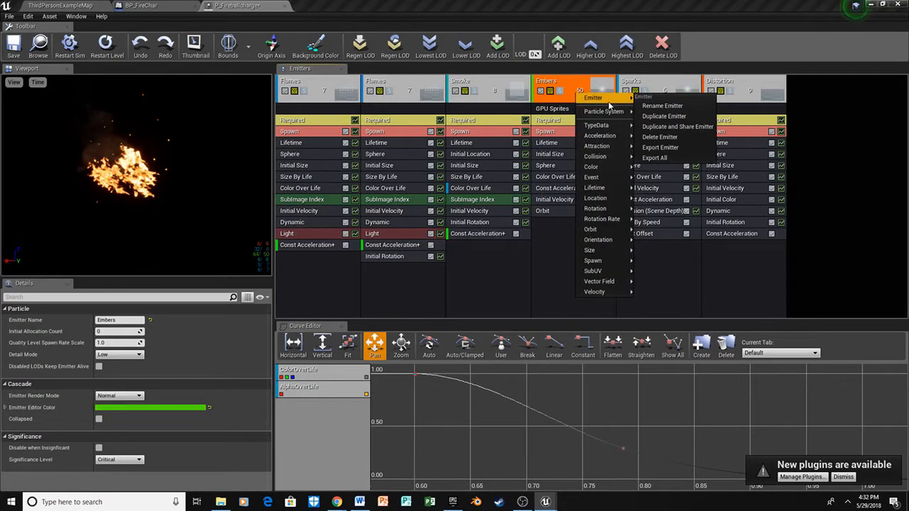
left_click(659, 136)
right_click(574, 86)
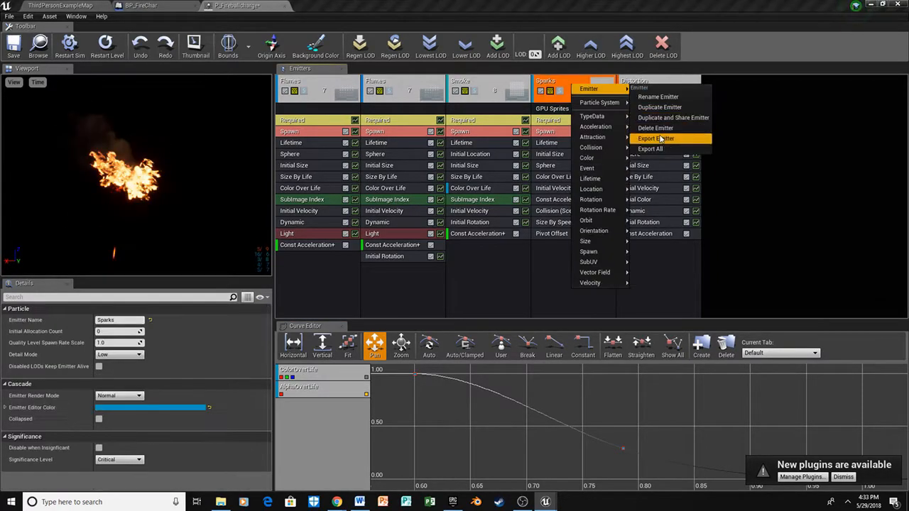
left_click(663, 132)
right_click(582, 84)
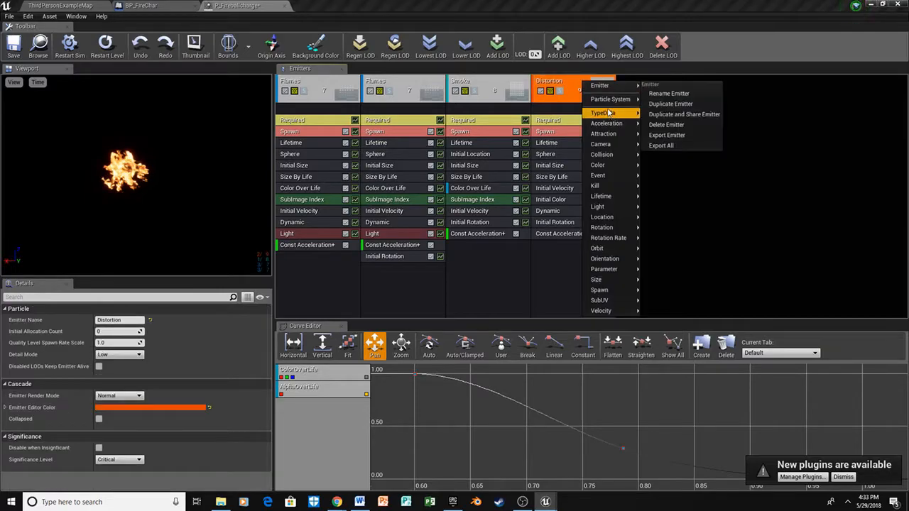
left_click(666, 124)
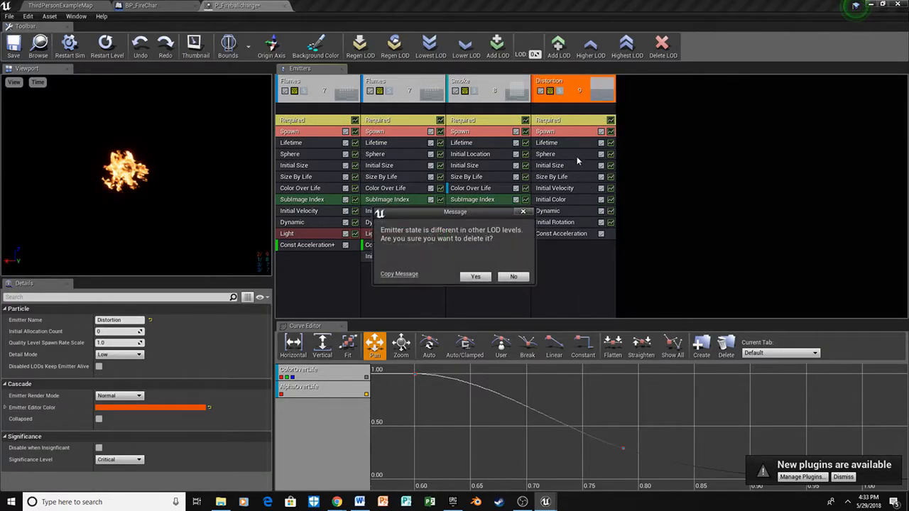
left_click(476, 276)
Delete the Const Acceleration module from the first Flames emitter
left_click(327, 246)
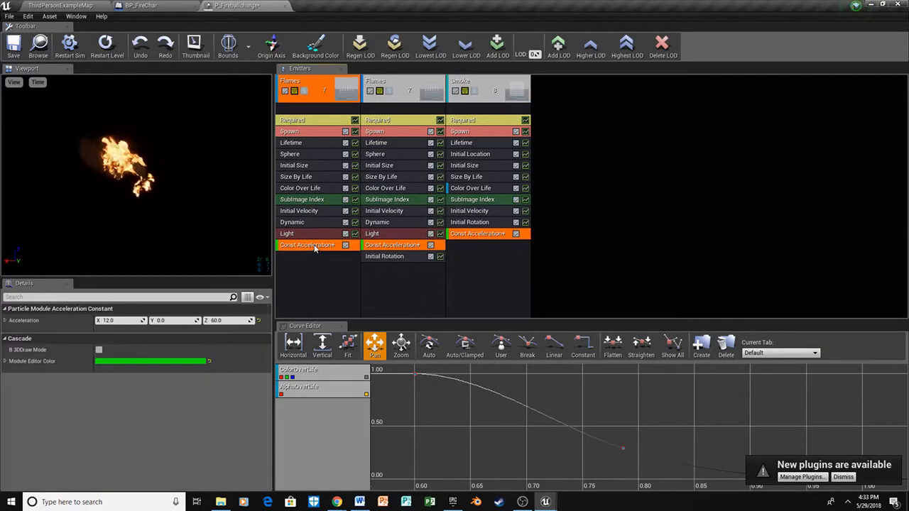
right_click(327, 246)
left_click(330, 251)
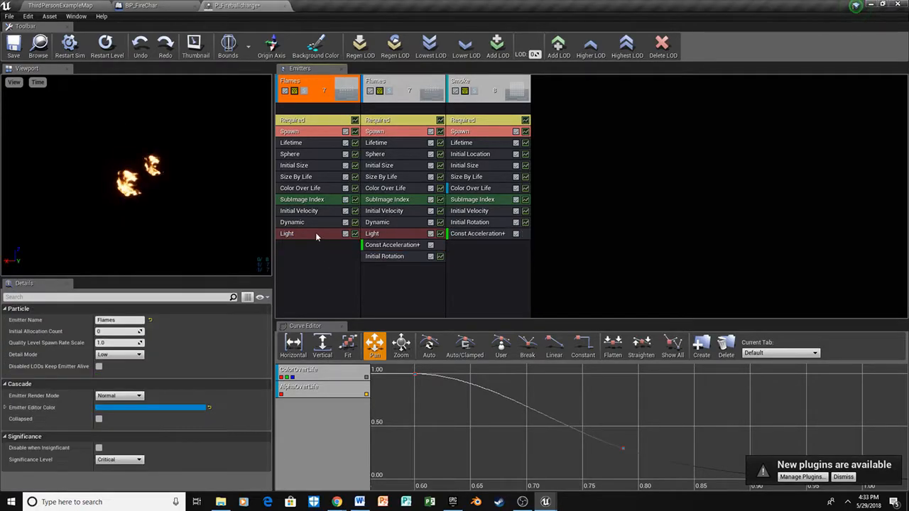
Delete the Dynamic module from both Flames emitters
left_click(310, 221)
right_click(310, 222)
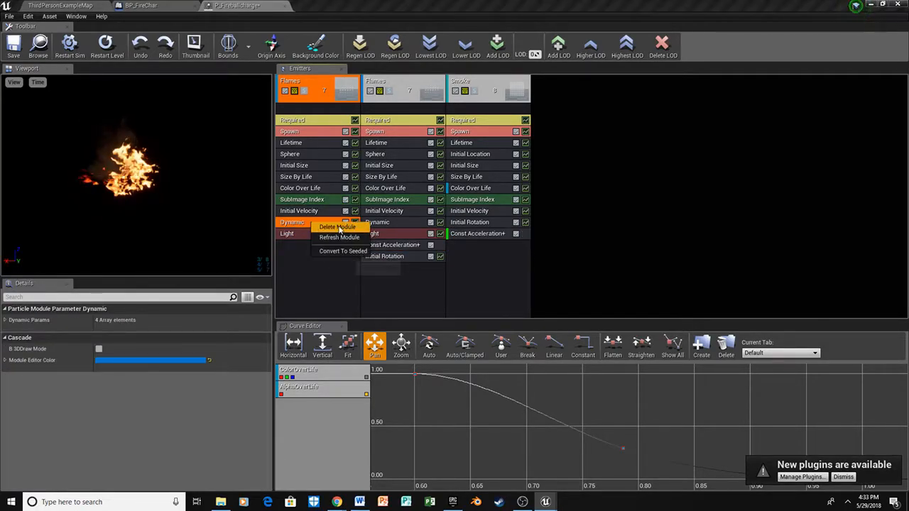
left_click(337, 227)
left_click(376, 221)
right_click(376, 221)
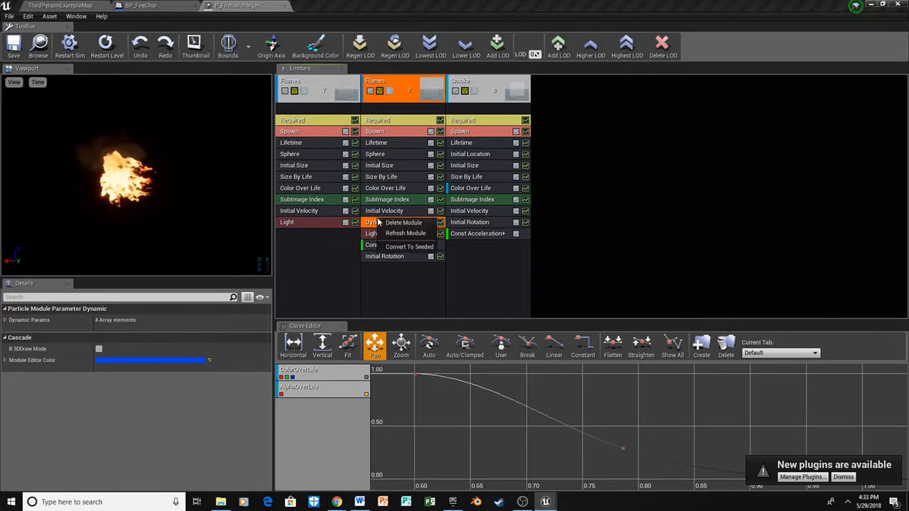
left_click(412, 262)
Delete the Initial Velocity module from both Flames emitters and the Smoke emitter
left_click(330, 211)
right_click(329, 211)
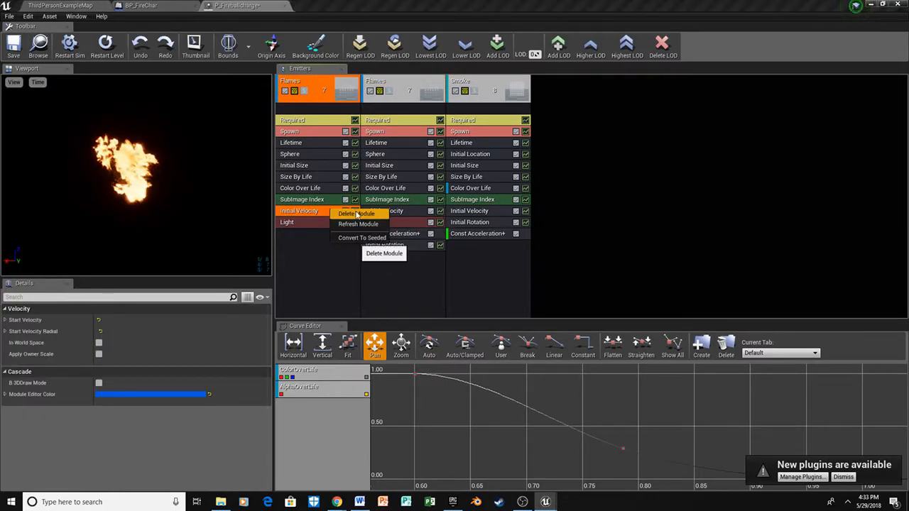
left_click(385, 254)
left_click(373, 210)
right_click(373, 211)
left_click(401, 214)
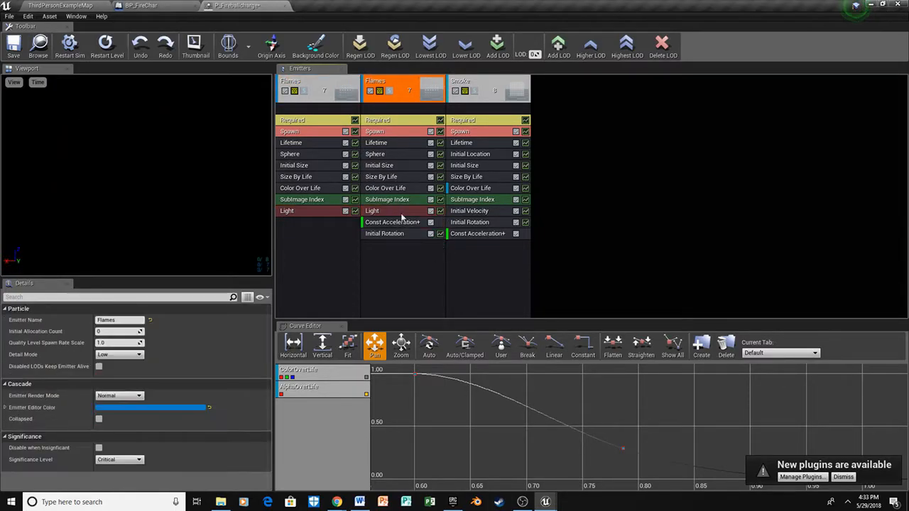
left_click(469, 210)
right_click(468, 211)
left_click(480, 215)
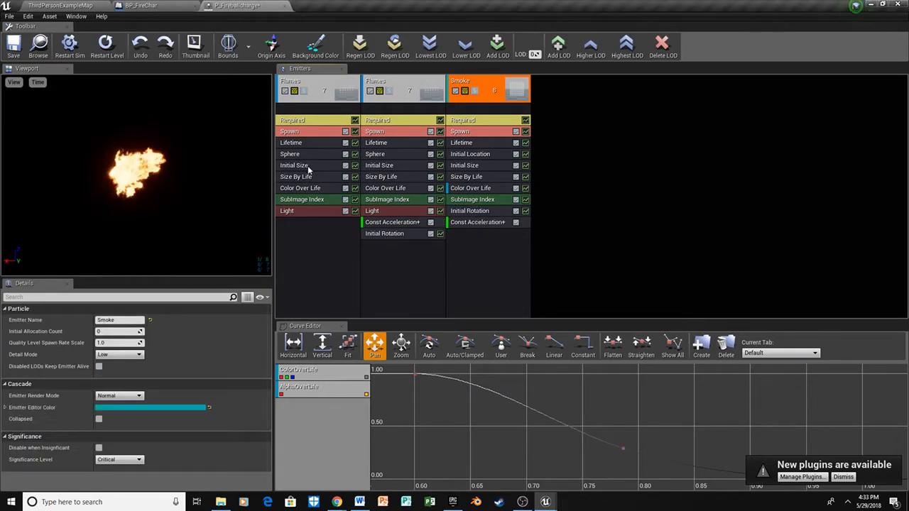
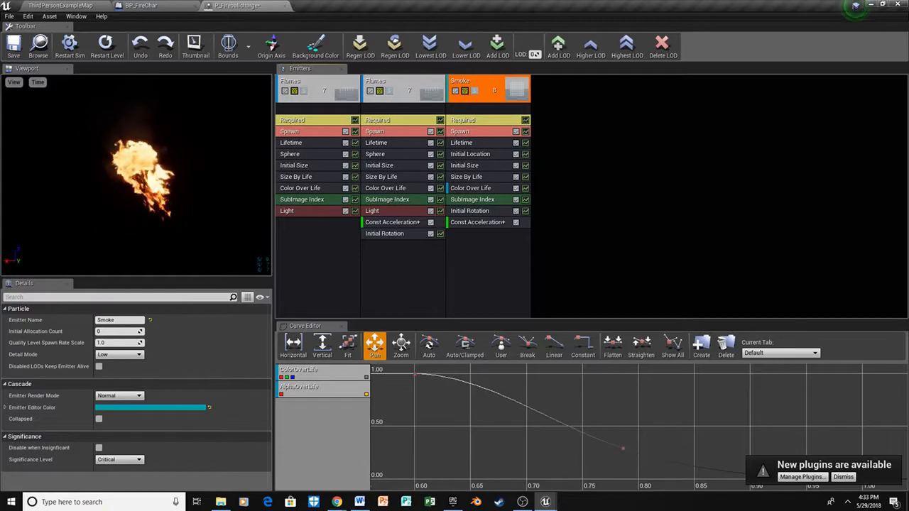
Open the P_Fireball particle system and enable Use Local Space in the first Flames emitter's Required module
left_click(84, 6)
double_click(338, 385)
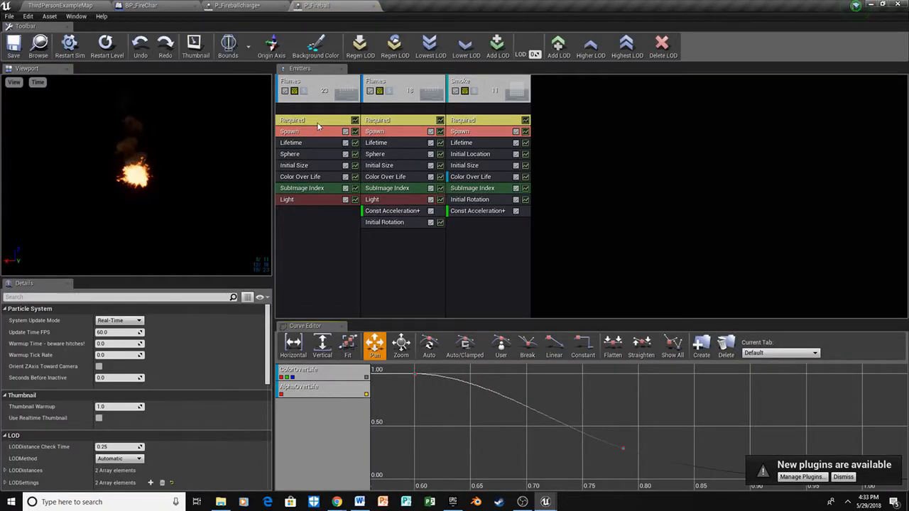
left_click(318, 122)
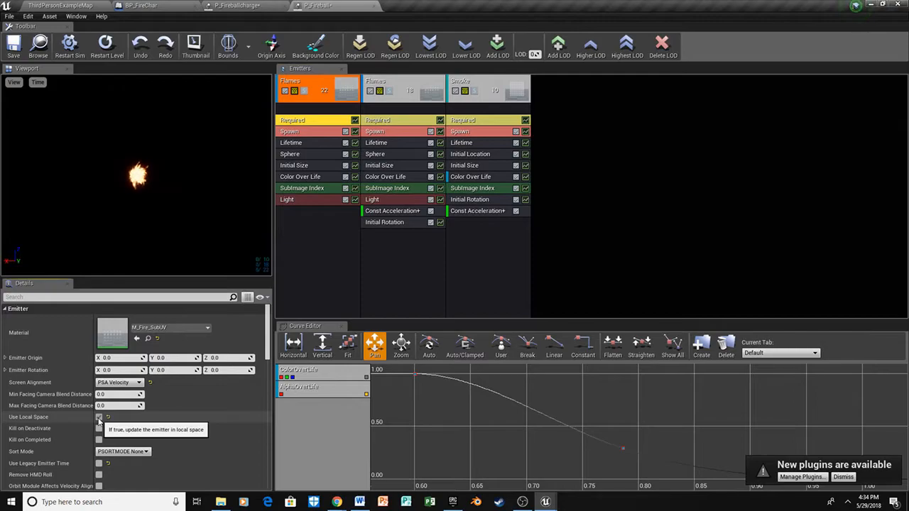
left_click(98, 417)
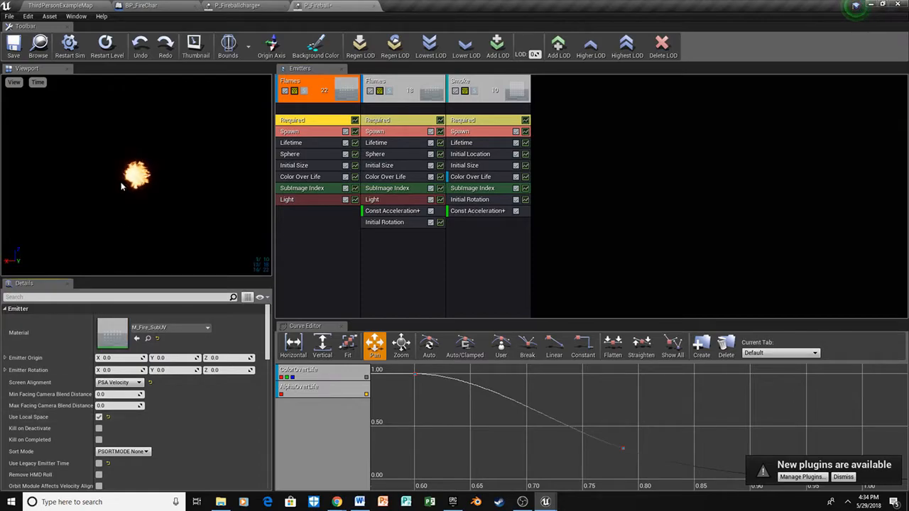
Turn off Use Local Space for P_Fireball's Smoke emitter and check the second Flames emitter's Required settings
left_click(492, 122)
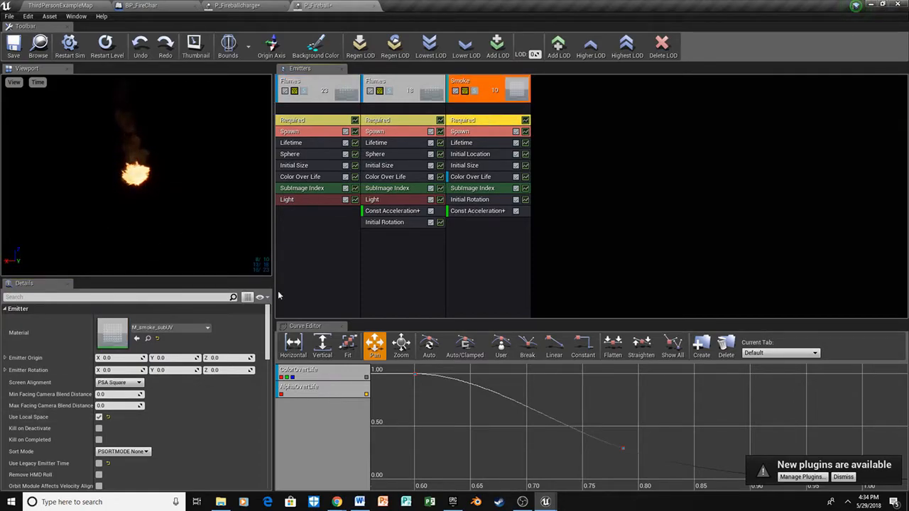
left_click(98, 417)
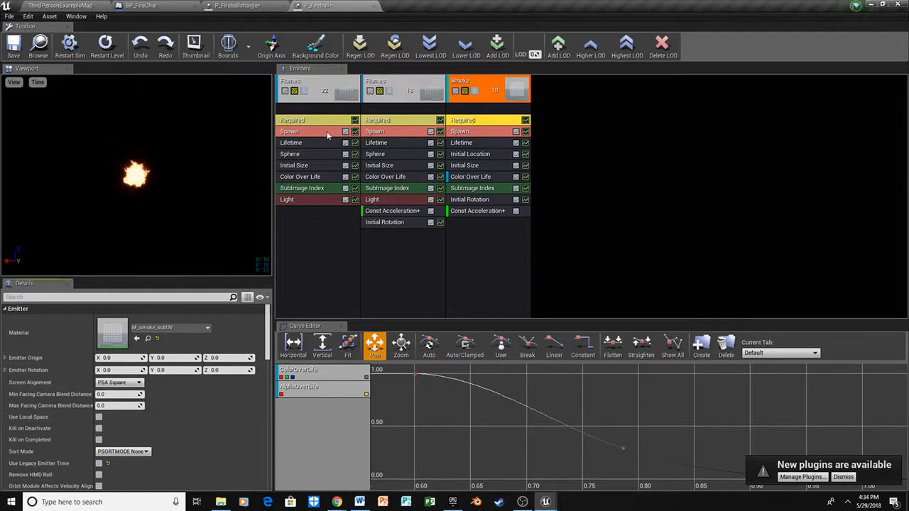
left_click(399, 123)
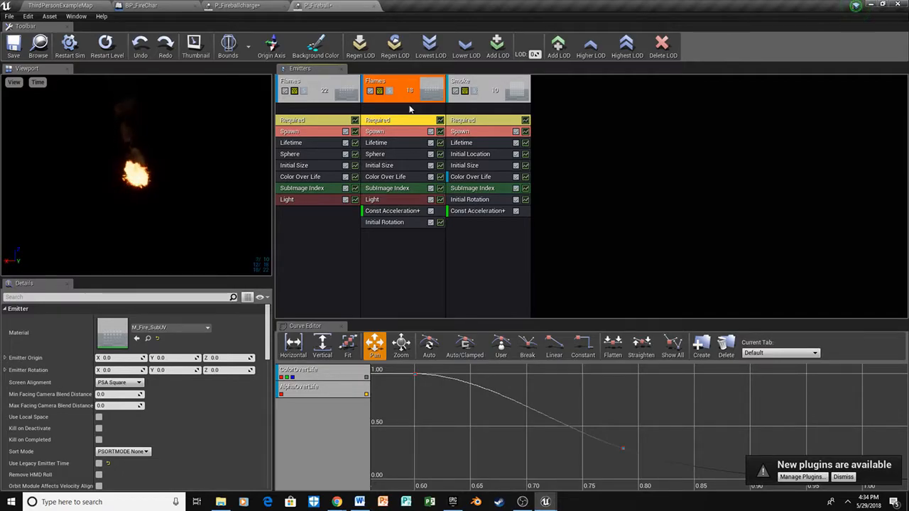
Enable Use Local Space for the first Flames emitter and the Smoke emitter in P_Fireballcharge
left_click(254, 7)
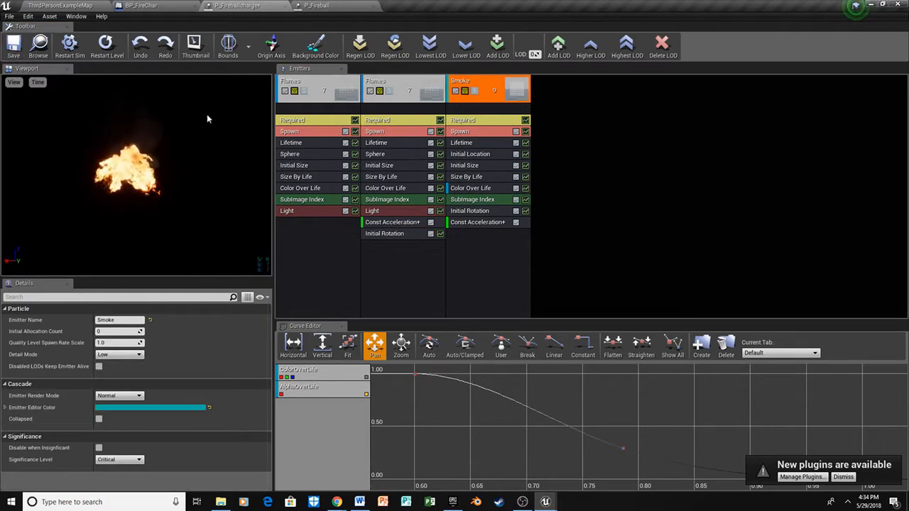
left_click(314, 121)
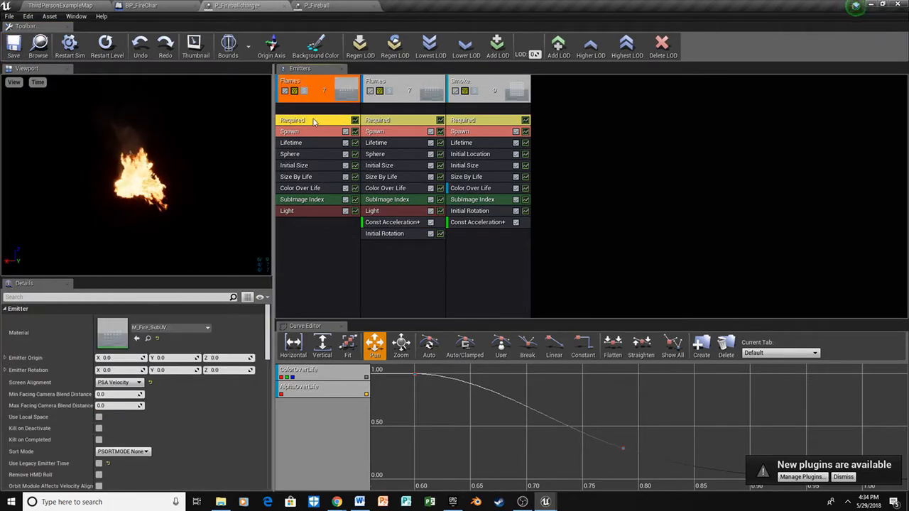
left_click(99, 416)
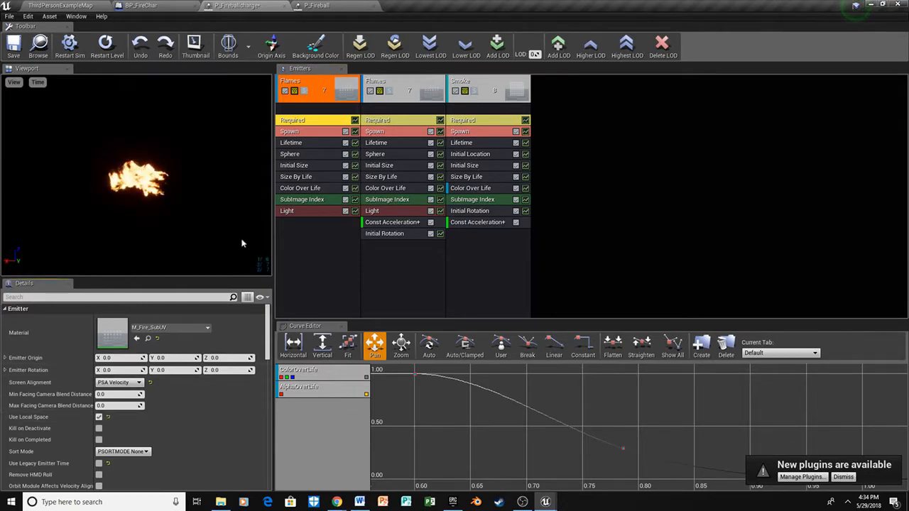
left_click(483, 87)
left_click(99, 416)
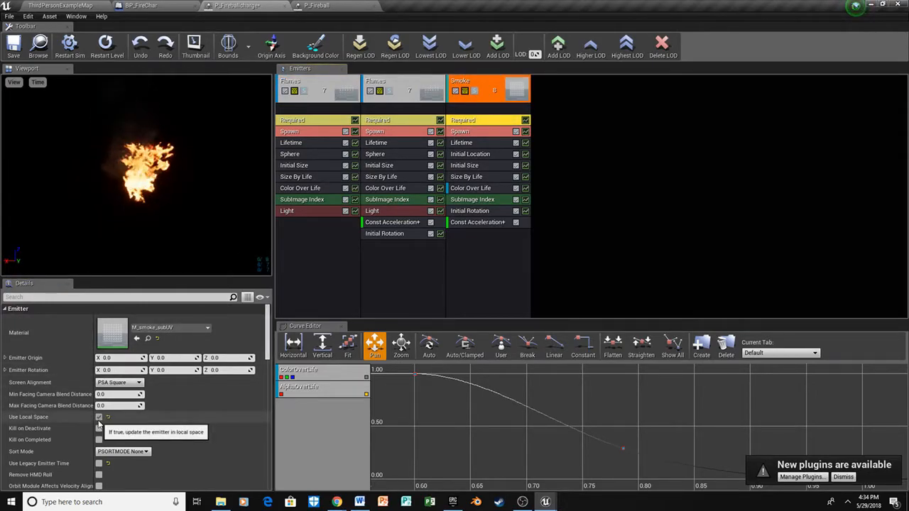
In the first Flames emitter's Required module, set Emitter Duration to 0.8 and Emitter Loops to 1
left_click(307, 125)
scroll(143, 421, "down", 2)
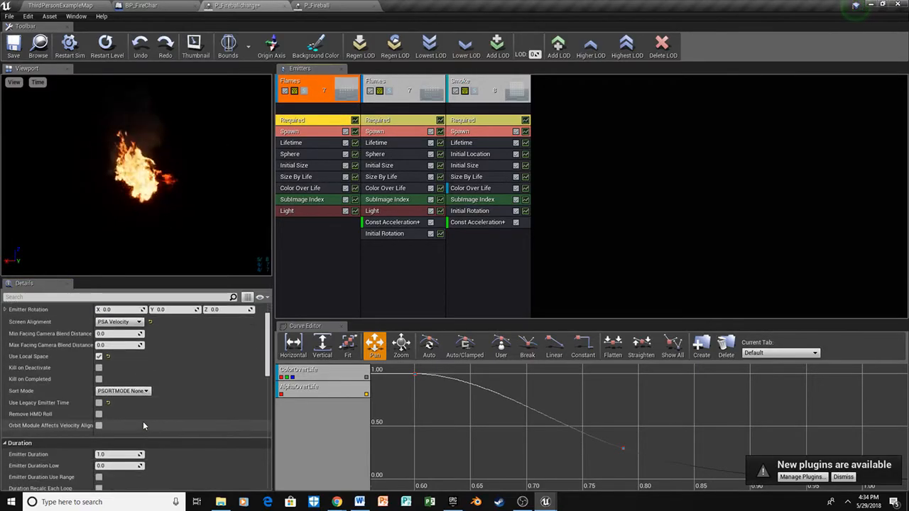
scroll(173, 376, "down", 3)
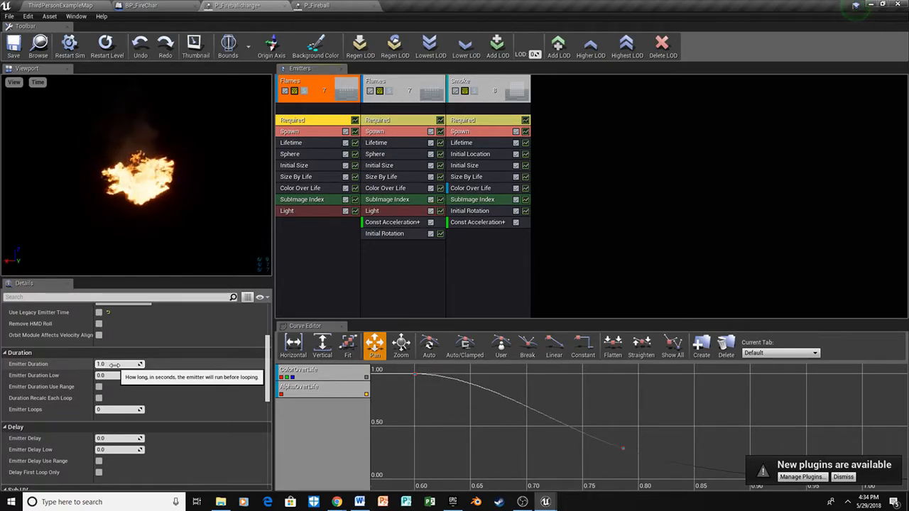
left_click(114, 364)
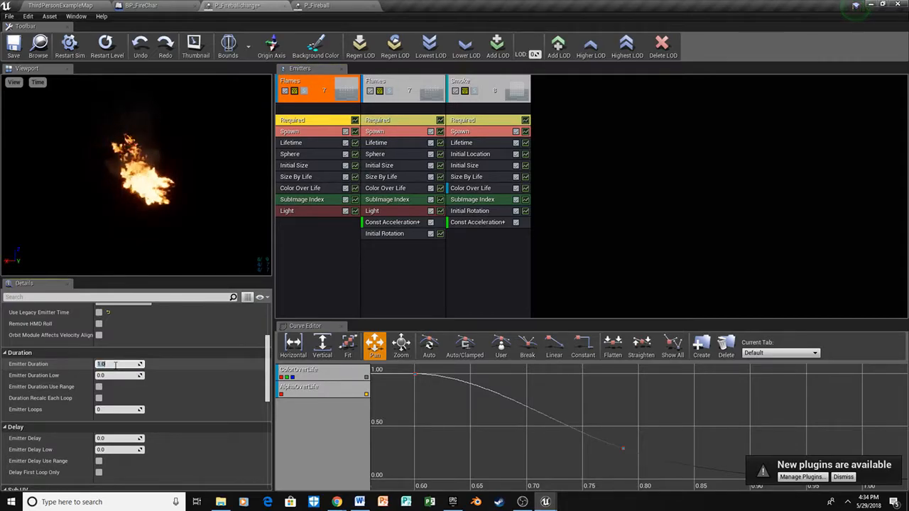
key("Return")
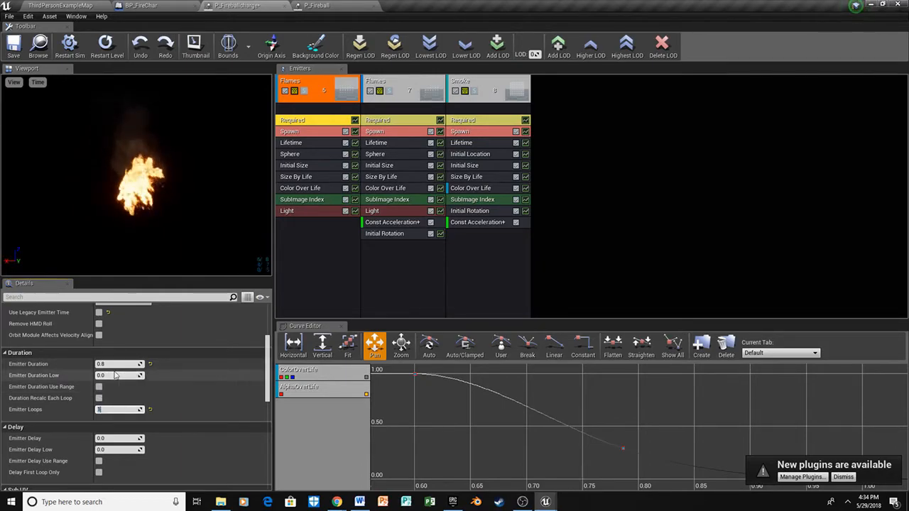
In the second Flames emitter's Required module, set Emitter Duration to 0.8 and Emitter Loops to 1
left_click(379, 119)
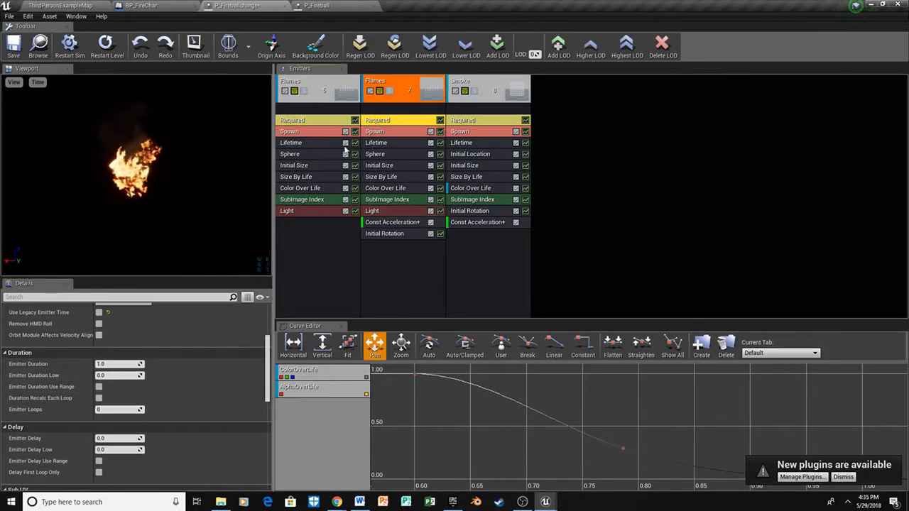
left_click(117, 364)
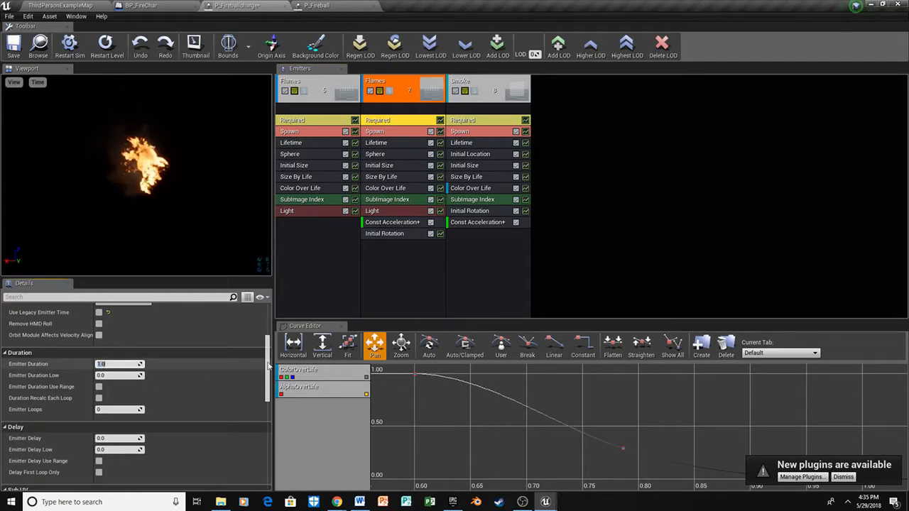
type("0.8")
key("Return")
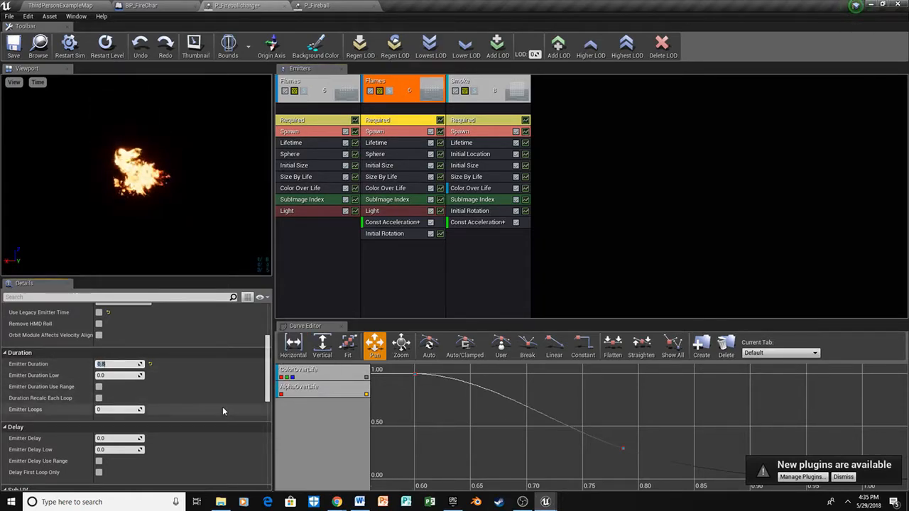
left_click(127, 408)
type("1")
Give the Smoke emitter an Emitter Duration of 0.8 and an Emitter Loops value of 1
left_click(500, 84)
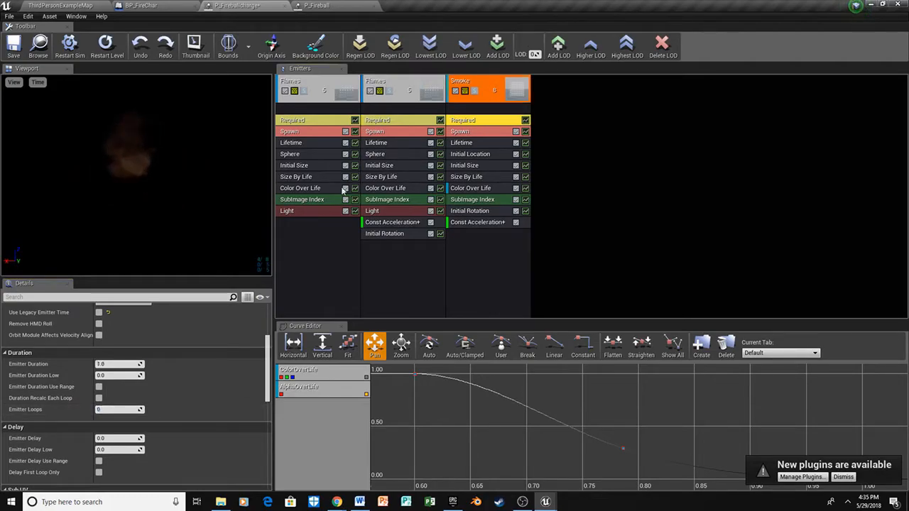
left_click(118, 364)
type(".8")
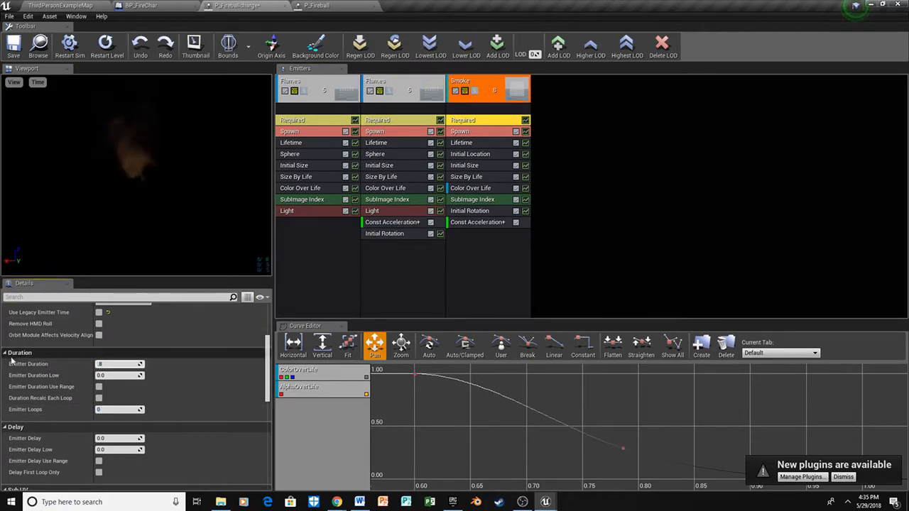
left_click(111, 410)
type("1")
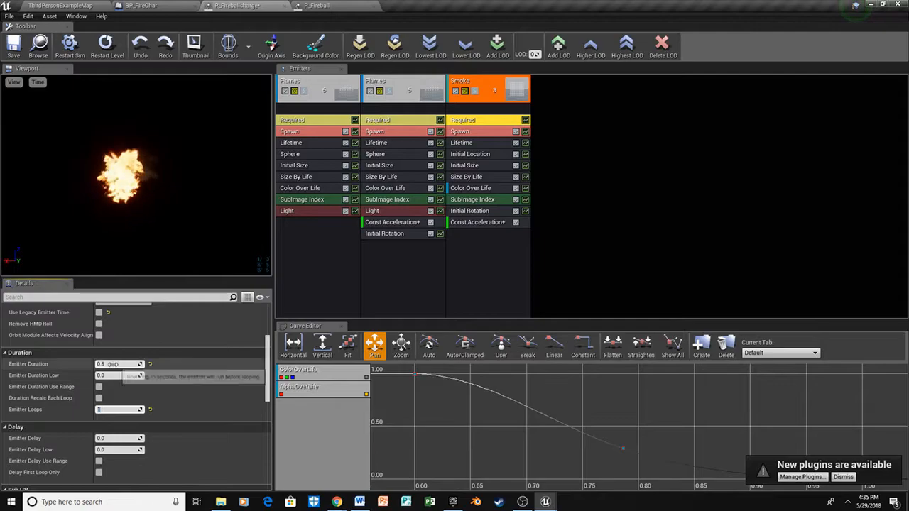
Try a constant spawn rate of 20 on the first Flames emitter, then set it to 15
left_click(301, 133)
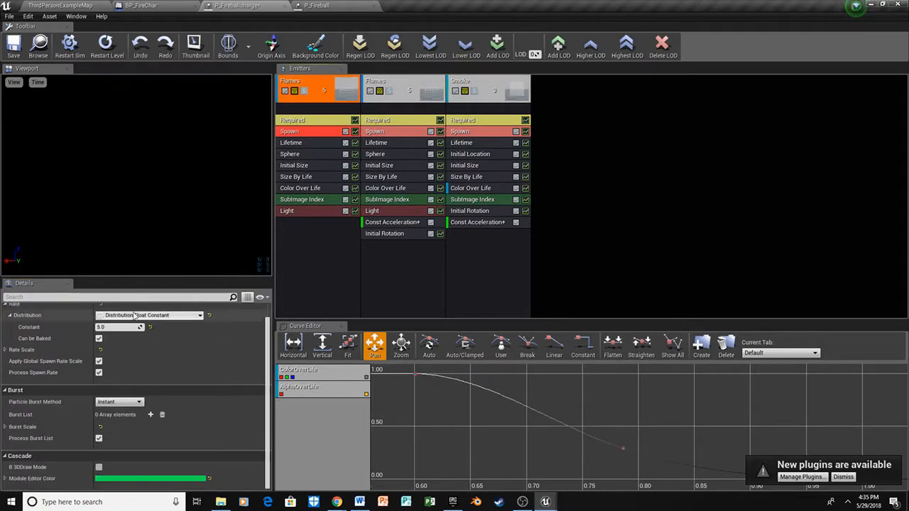
left_click(126, 327)
type("20")
key("Return")
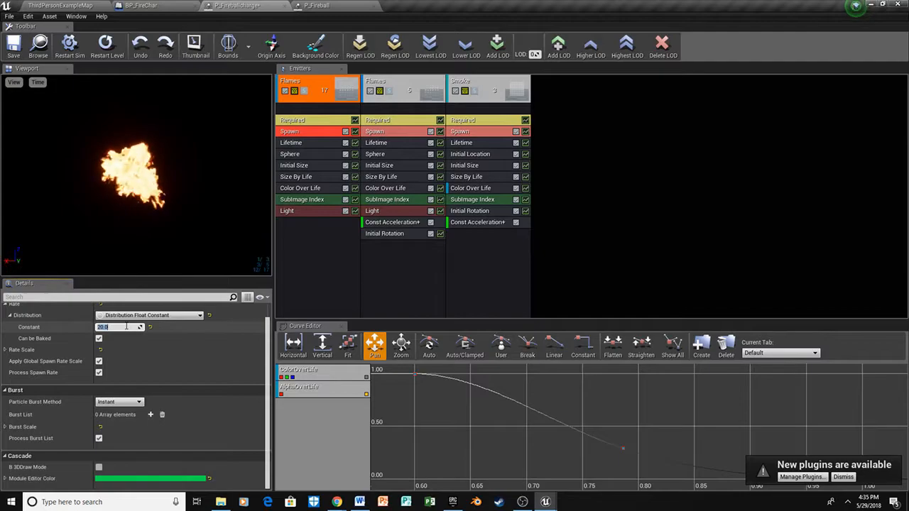
type("15")
key("Return")
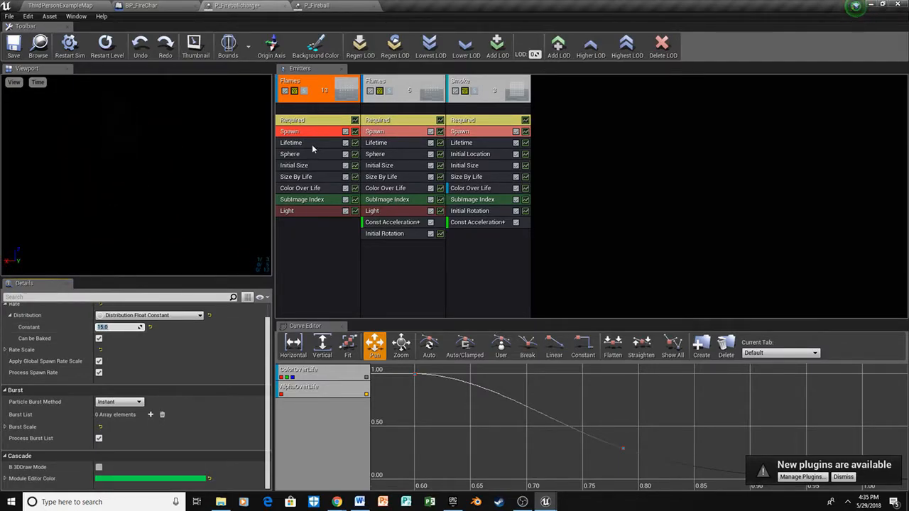
Set the first Flames emitter's Initial Size to Max X 30, Y 40 and Min X 20, Y 30
left_click(308, 154)
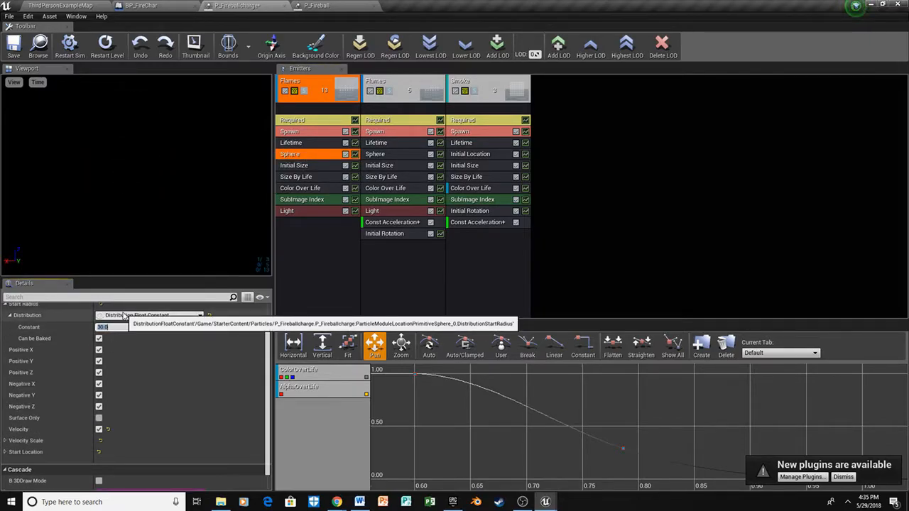
left_click(311, 166)
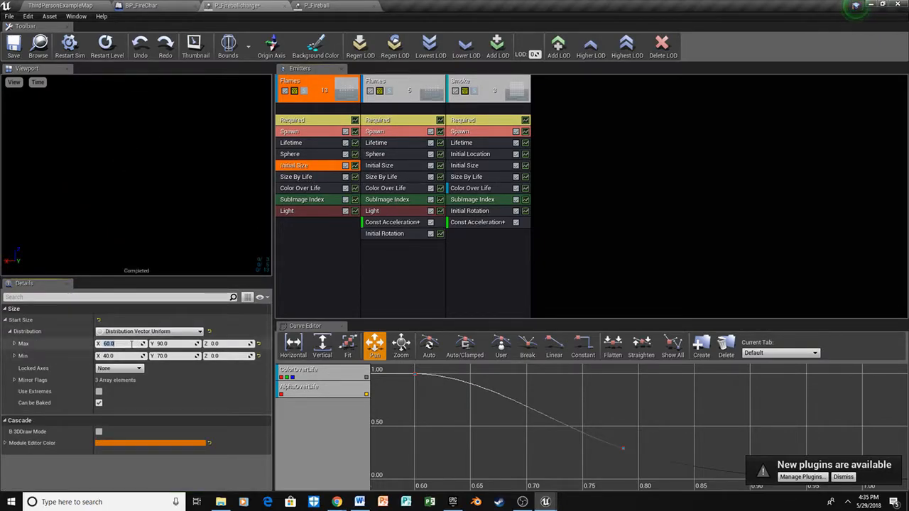
type("30")
key("Tab")
key("Tab")
type("20")
key("Tab")
type("30")
key("Return")
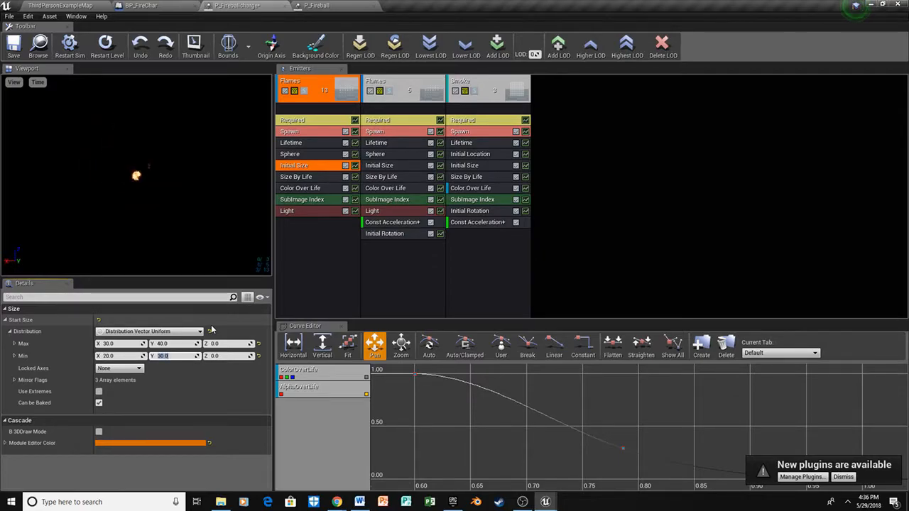
In the first Flames emitter's Size By Life curve, set point 0's Out Val to X 0 and Y 0
left_click(320, 181)
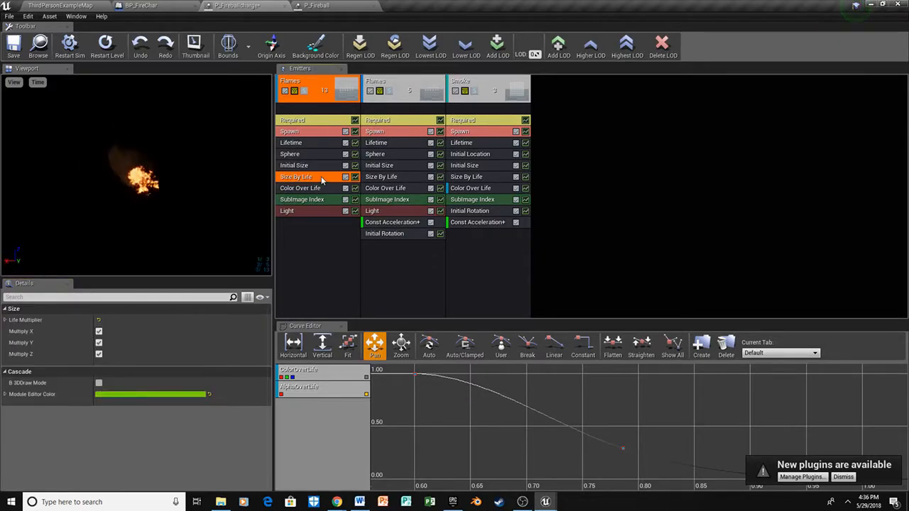
left_click(6, 320)
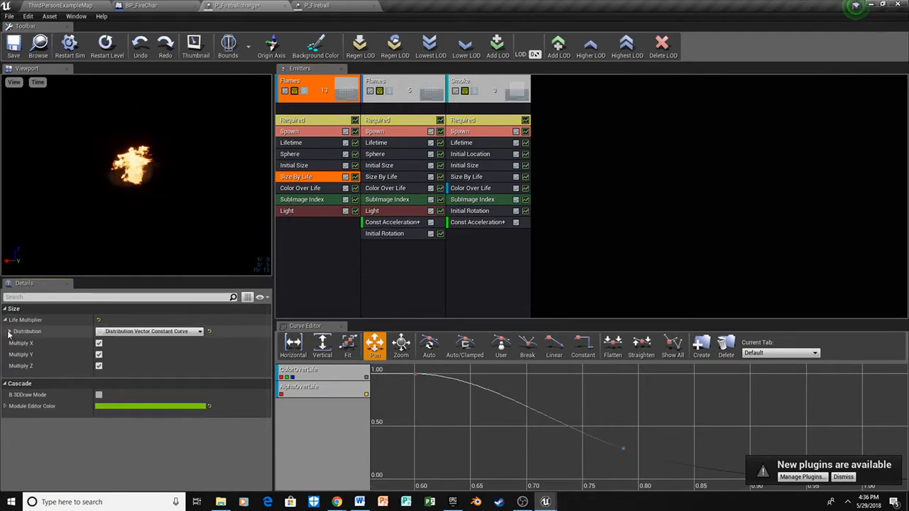
left_click(9, 331)
left_click(12, 343)
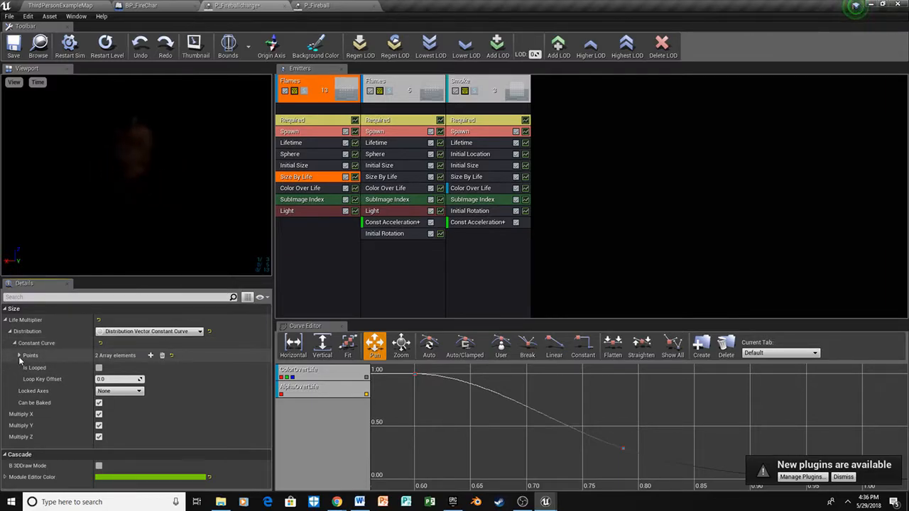
left_click(19, 355)
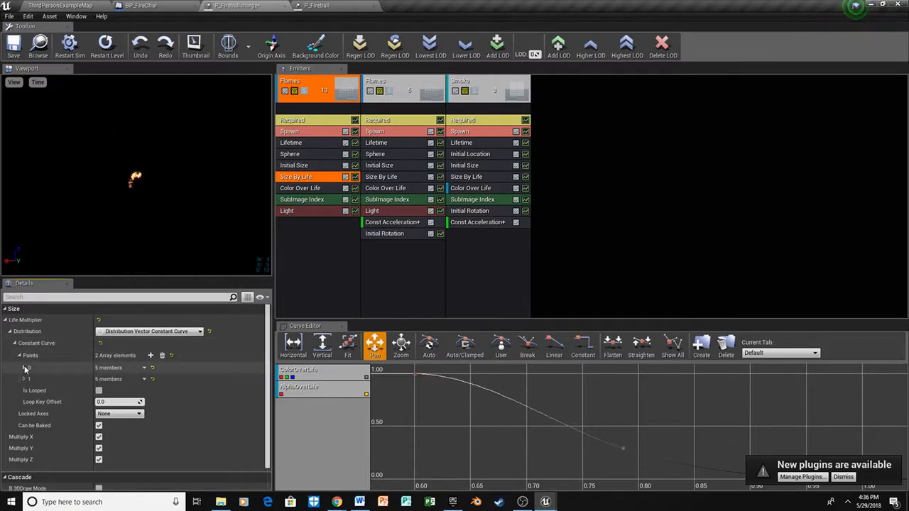
left_click(24, 368)
scroll(47, 431, "down", 2)
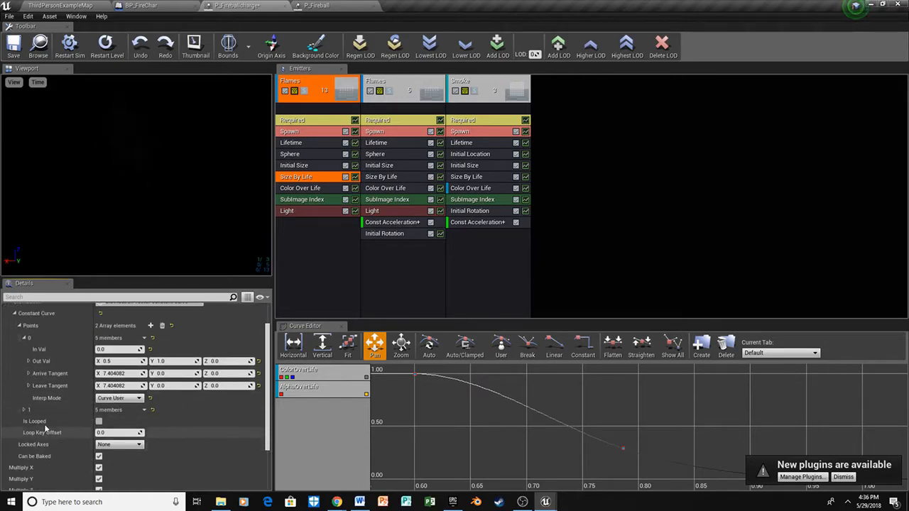
left_click(23, 411)
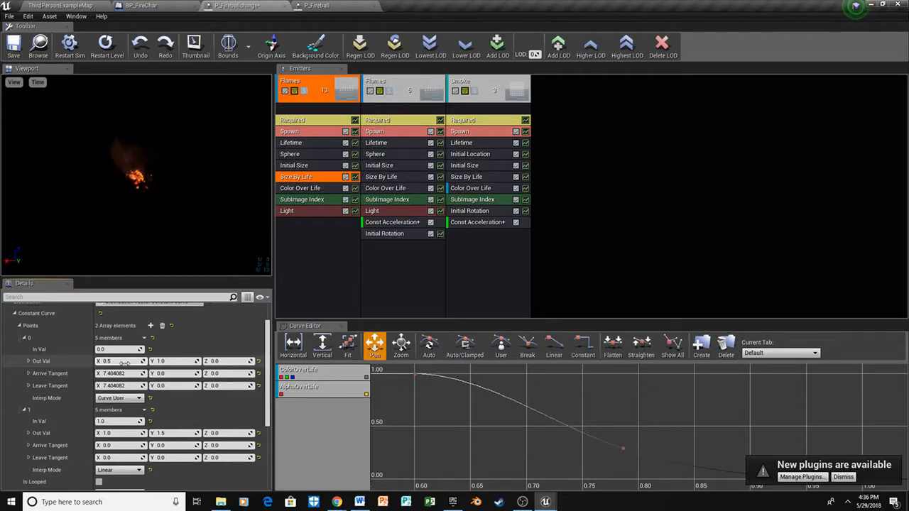
left_click(124, 360)
key("Return")
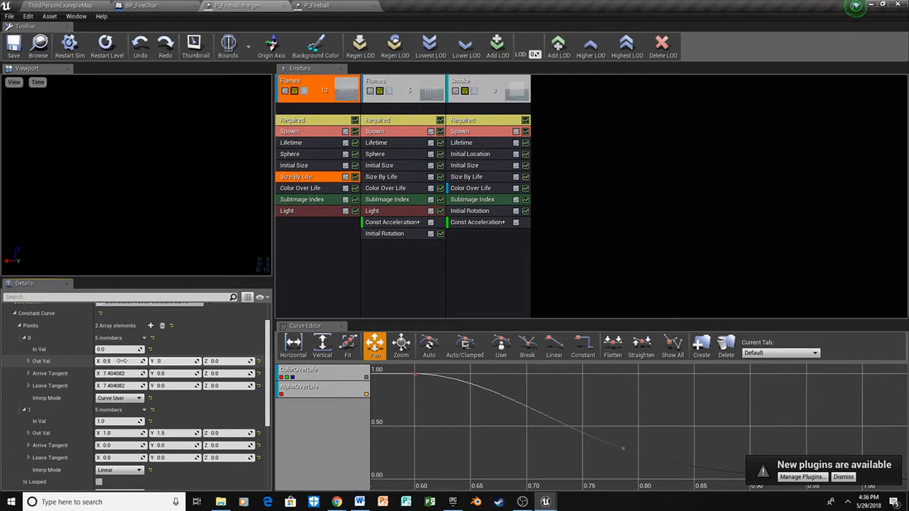
scroll(131, 410, "down", 1)
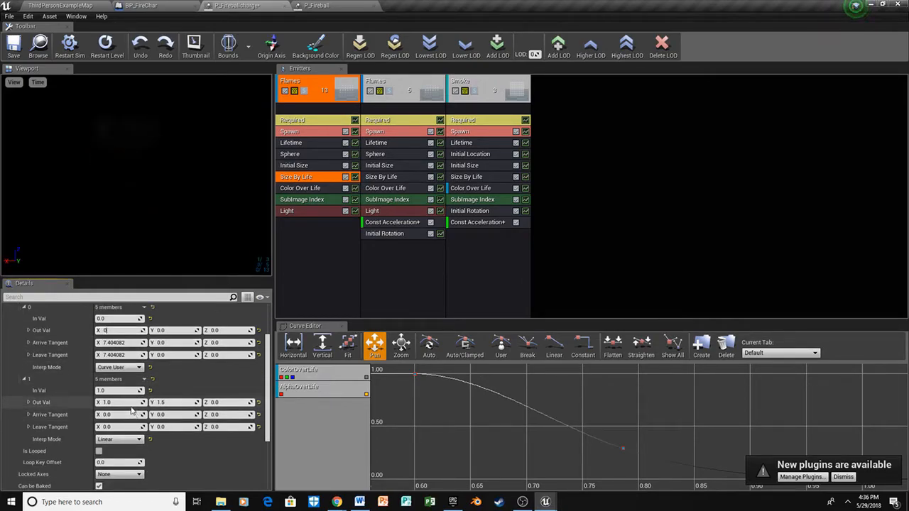
Set Out Val of point 1 in the first Flames emitter's Size By Life curve to 1 for X, Y and Z
left_click(137, 402)
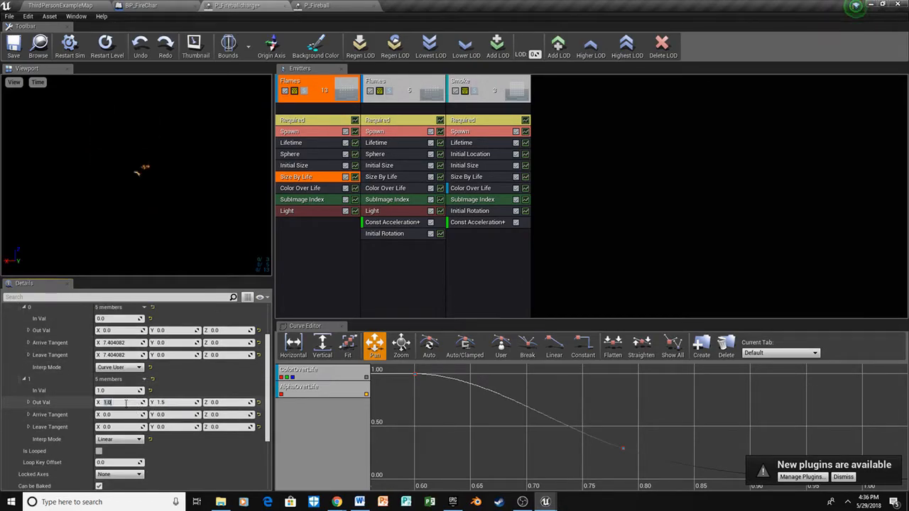
type("1")
key("Return")
left_click(188, 403)
type("10")
key("Tab")
type("1")
left_click(176, 403)
type("1")
key("Return")
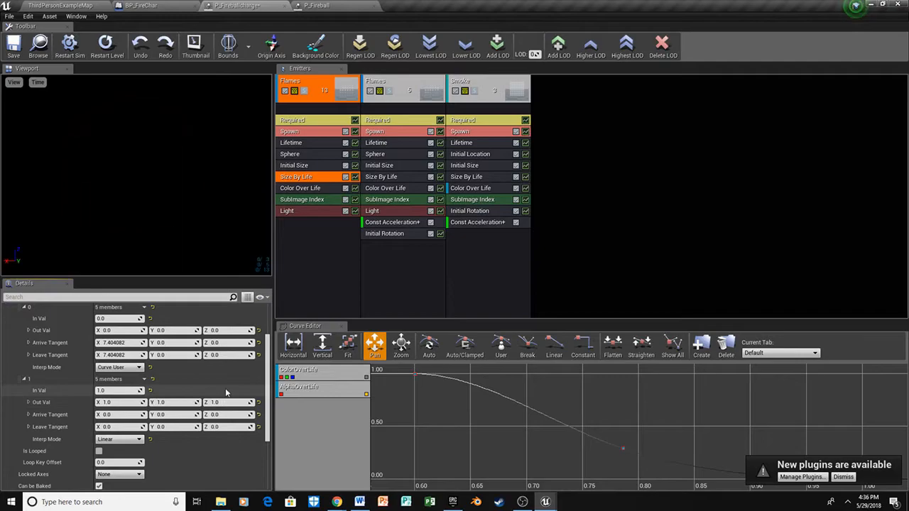
Set the second Flames emitter's constant spawn rate to 15
left_click(394, 121)
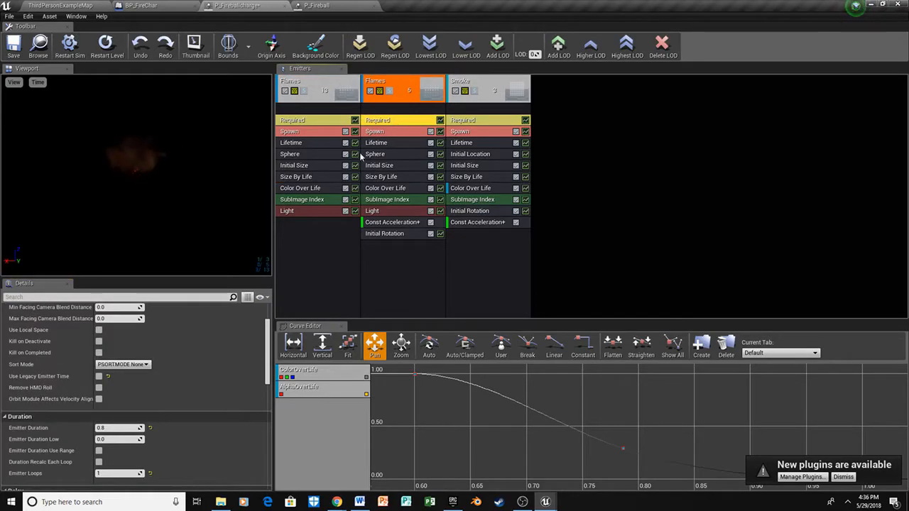
left_click(395, 132)
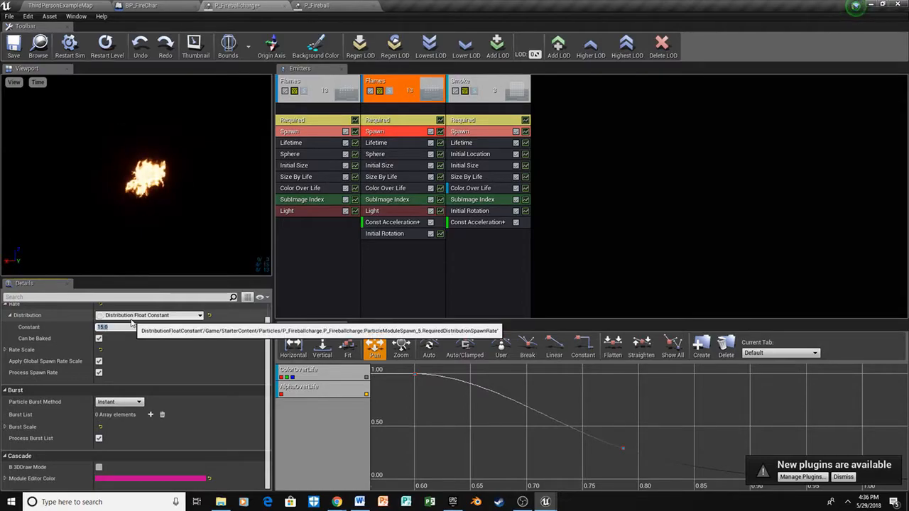
type("15")
key("Return")
Set the second Flames emitter's Lifetime to a minimum of 0.4 and a maximum of 0.8
left_click(401, 142)
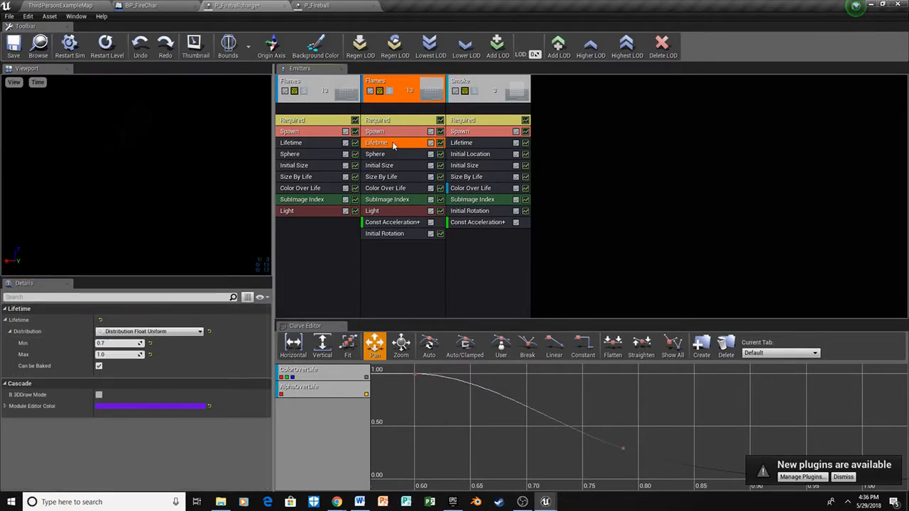
key("BackSpace")
type(".4")
key("Tab")
type(".8")
key("Return")
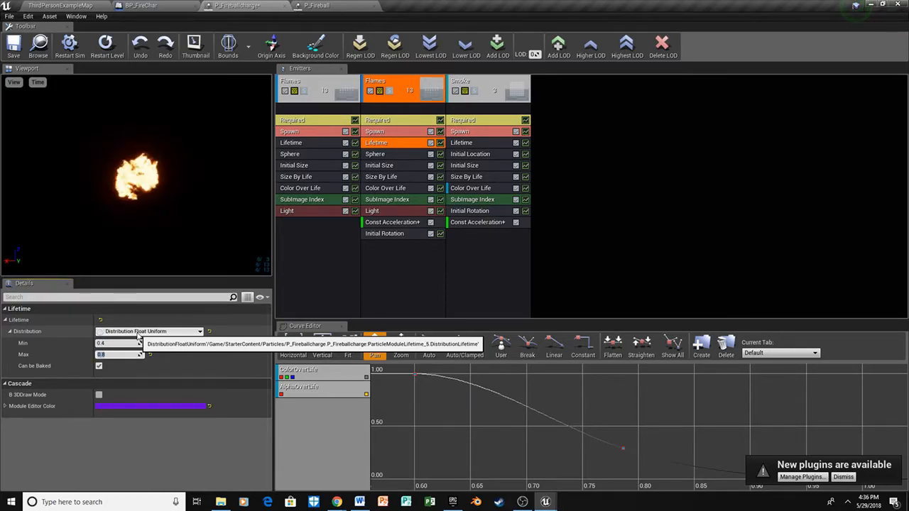
Set the second Flames emitter's Initial Size to Max X 30, Y 40 and Min X 20, Y 30
left_click(398, 155)
left_click(128, 343)
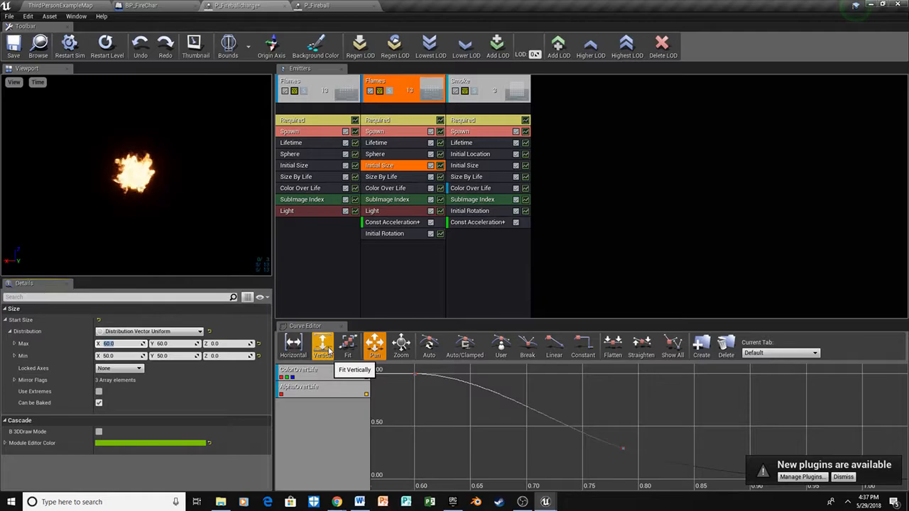
type("30")
key("Tab")
type("40")
key("Tab")
key("Tab")
type("25")
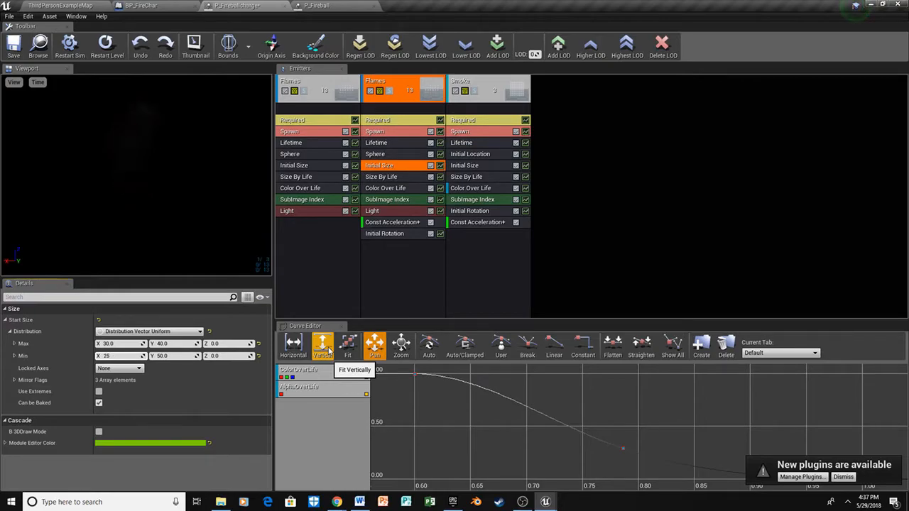
type(".0")
key("Tab")
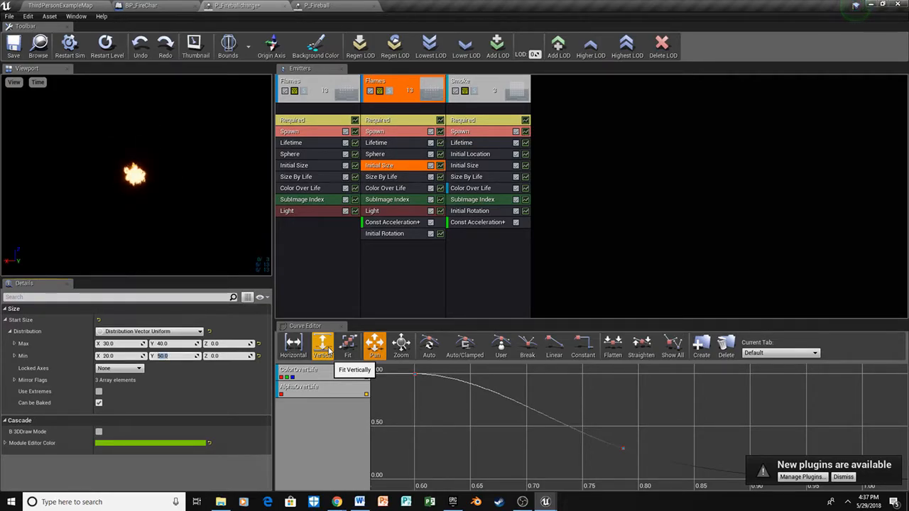
type("30")
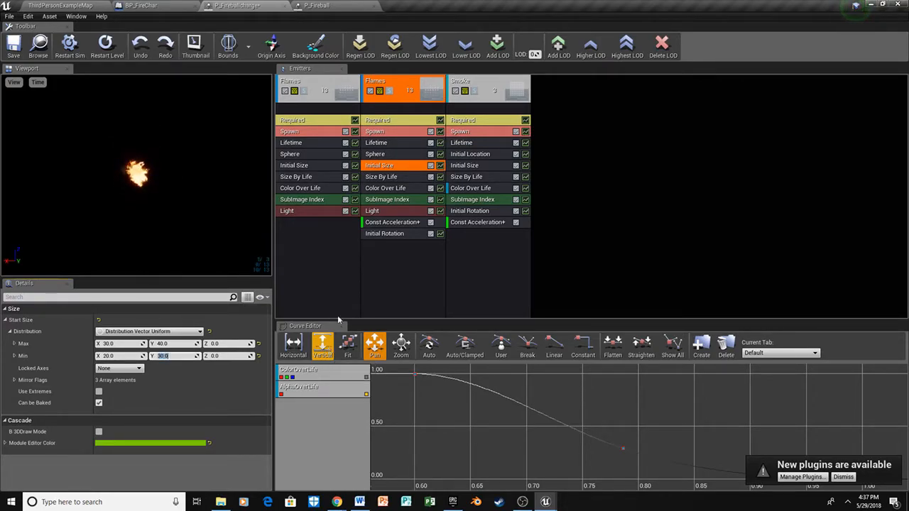
Set Out Val of point 0 in the second Flames emitter's Size By Life curve to 0 for X and Y
left_click(402, 176)
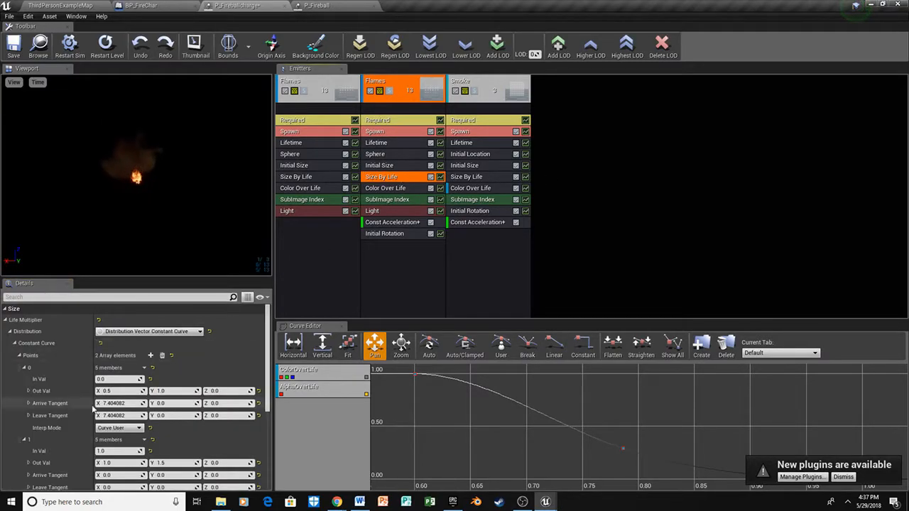
left_click(113, 390)
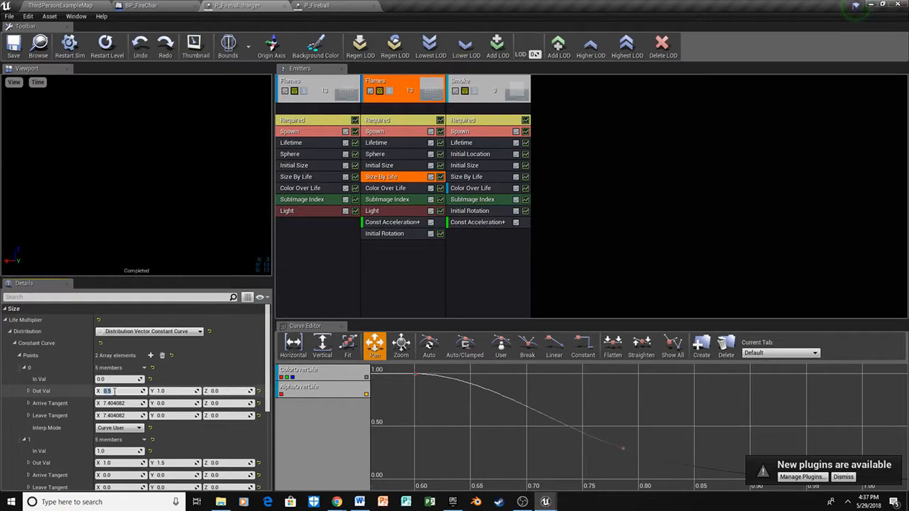
type("0")
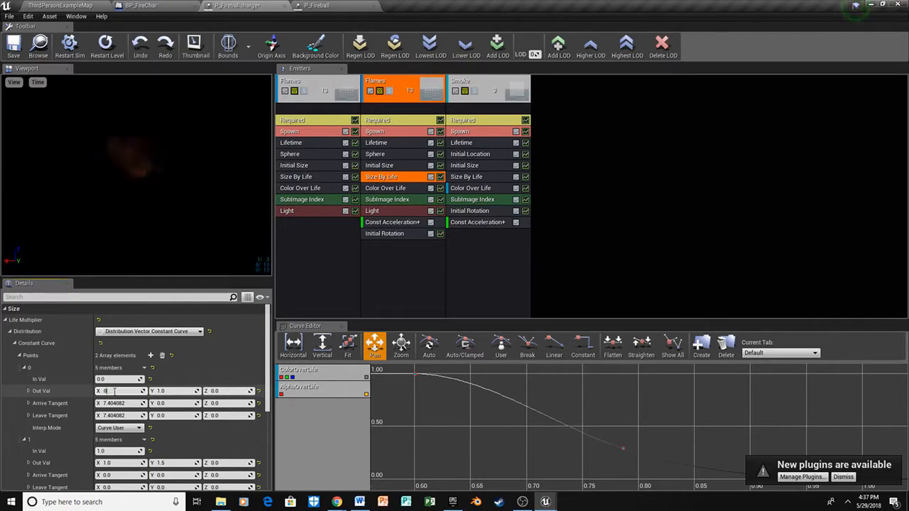
key("Tab")
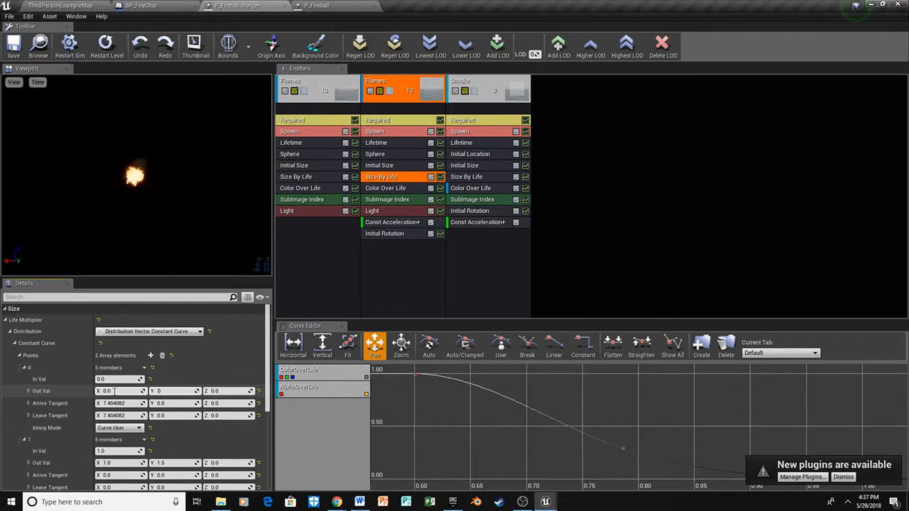
key("Return")
Set Out Val of point 1 in the second Flames emitter's Size By Life curve to 1 for Y and Z
left_click(171, 463)
type("1")
key("Tab")
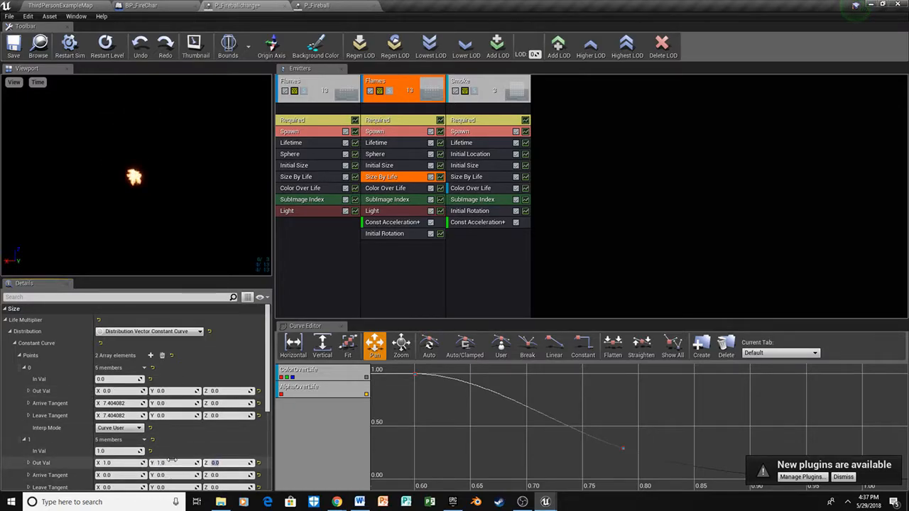
type("1")
key("Return")
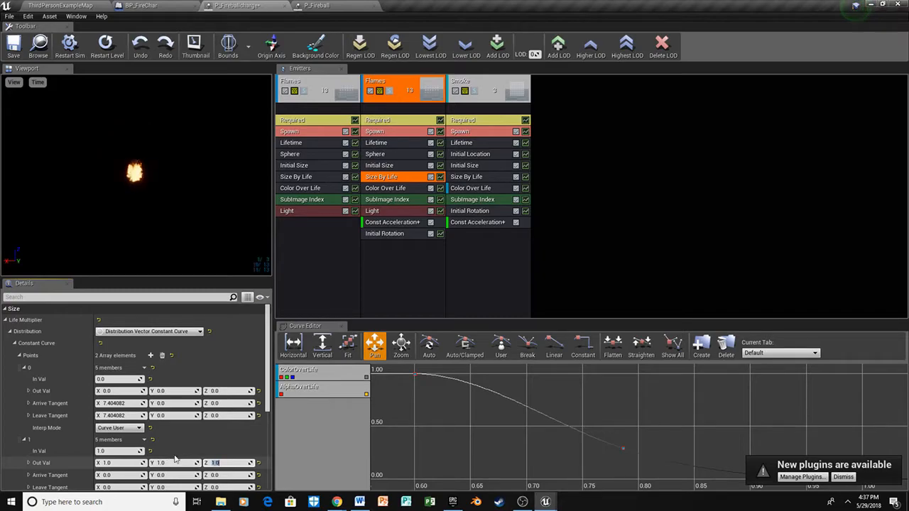
scroll(177, 415, "down", 1)
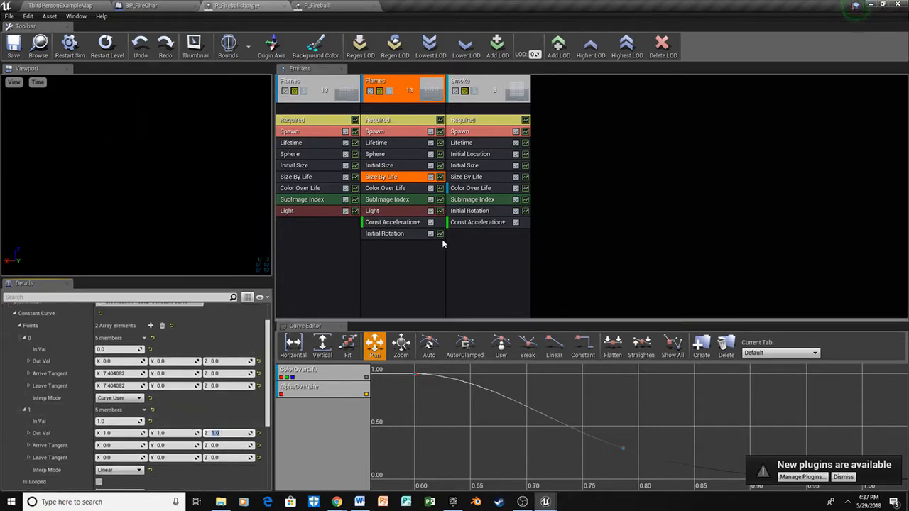
Set the Smoke emitter's Initial Size to Max X 35 and Min X 25
left_click(465, 270)
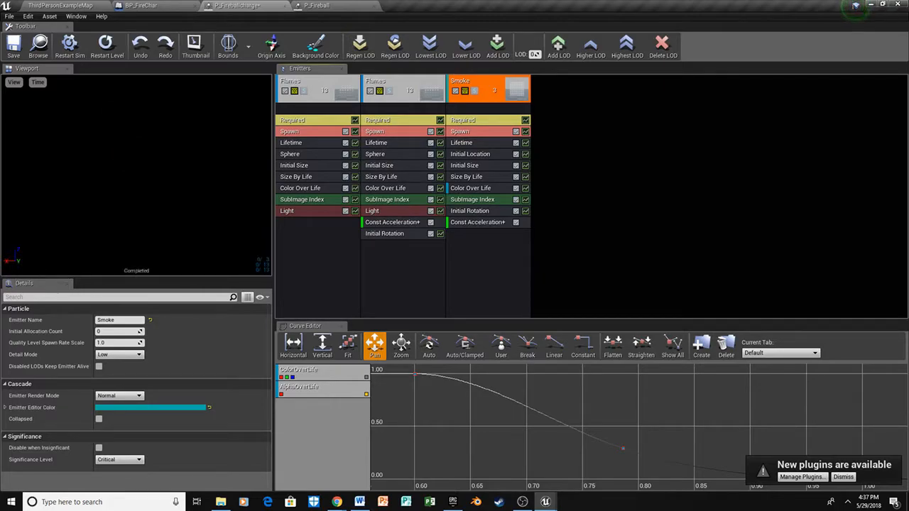
left_click(474, 132)
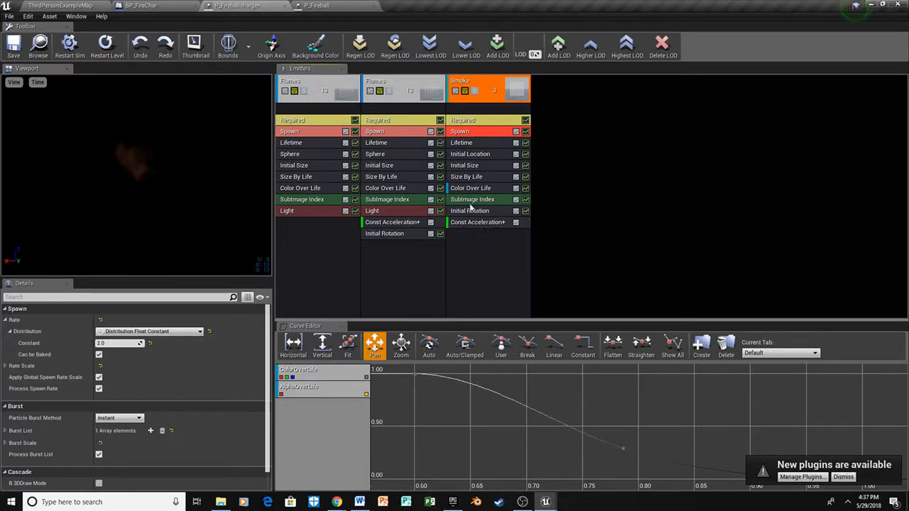
left_click(469, 166)
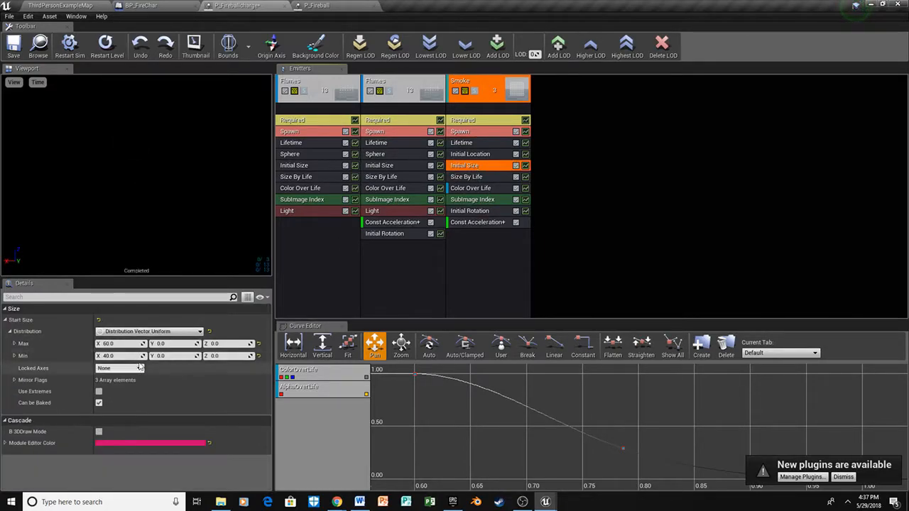
left_click(132, 344)
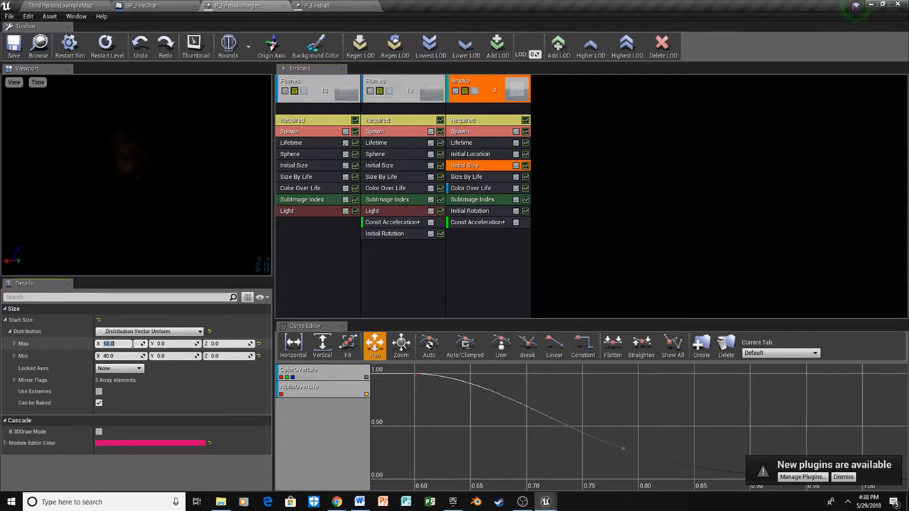
key("Tab")
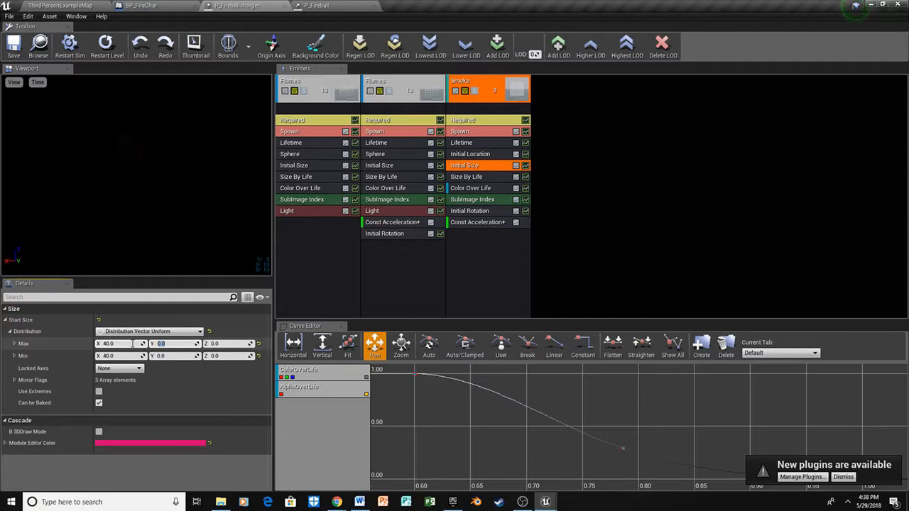
left_click(128, 356)
type("30")
left_click(128, 343)
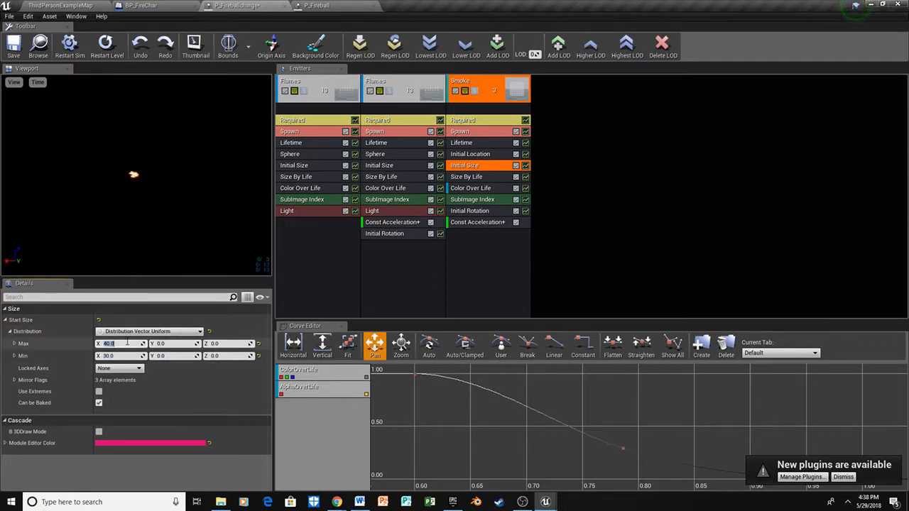
type("35")
Save P_Fireballcharge, close both particle system editors and return to the ThirdPersonExampleMap level
left_click(16, 47)
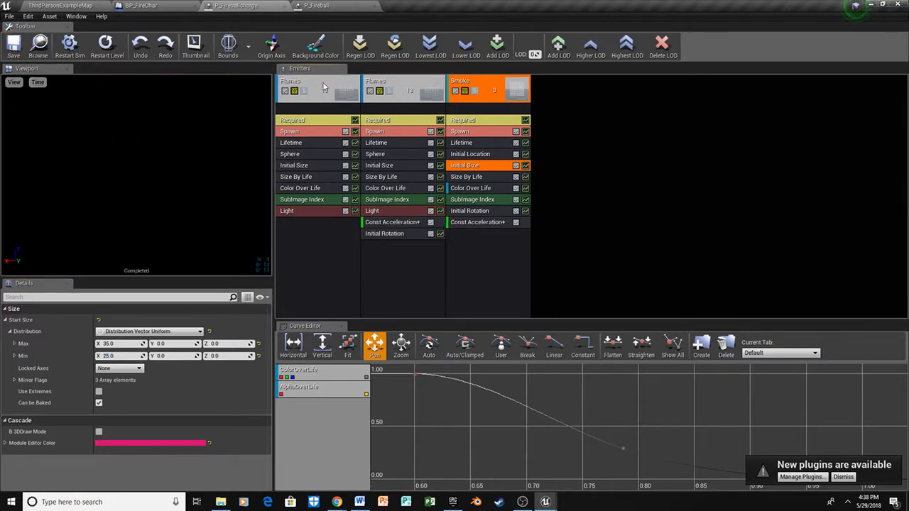
left_click(296, 82)
left_click(286, 6)
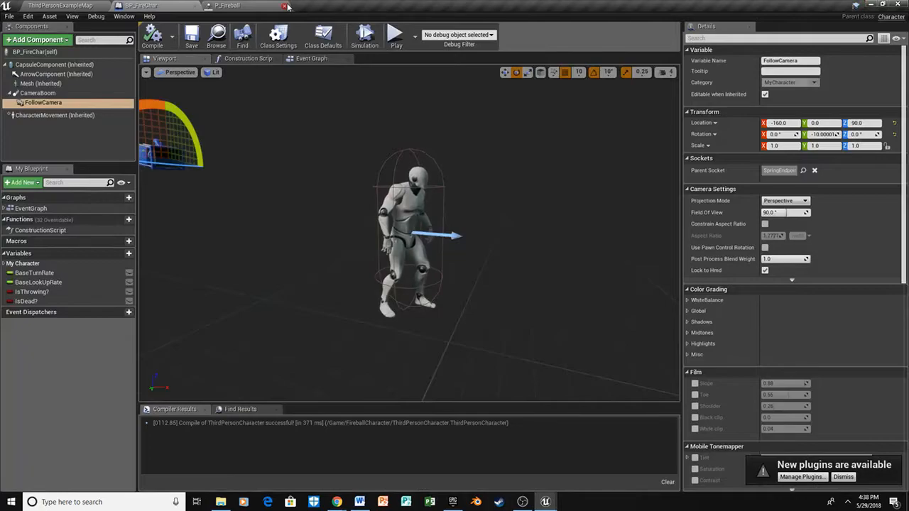
left_click(286, 5)
left_click(85, 6)
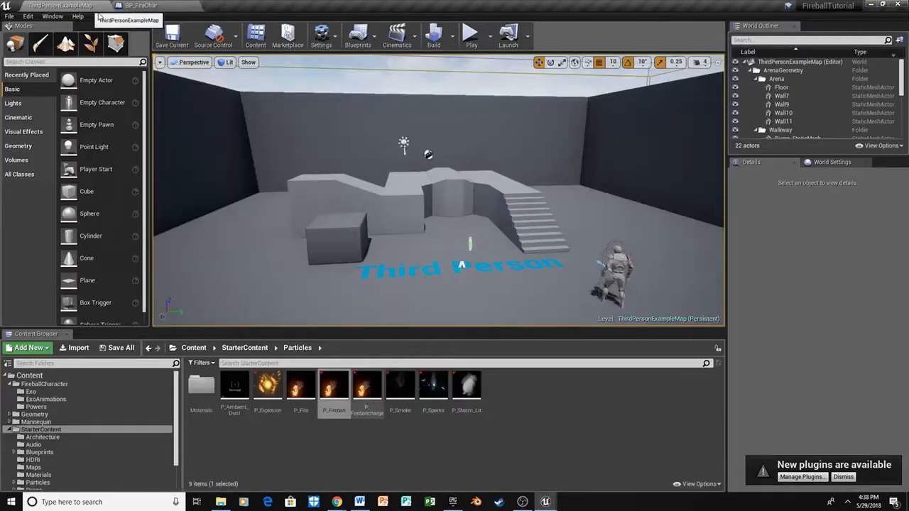
Move the P_Fireball and P_Fireballcharge particle systems from StarterContent/Particles into the FireballCharacter/Powers folder
left_click(333, 389)
left_click(360, 406, "ctrl")
left_click_drag(358, 407, 62, 406)
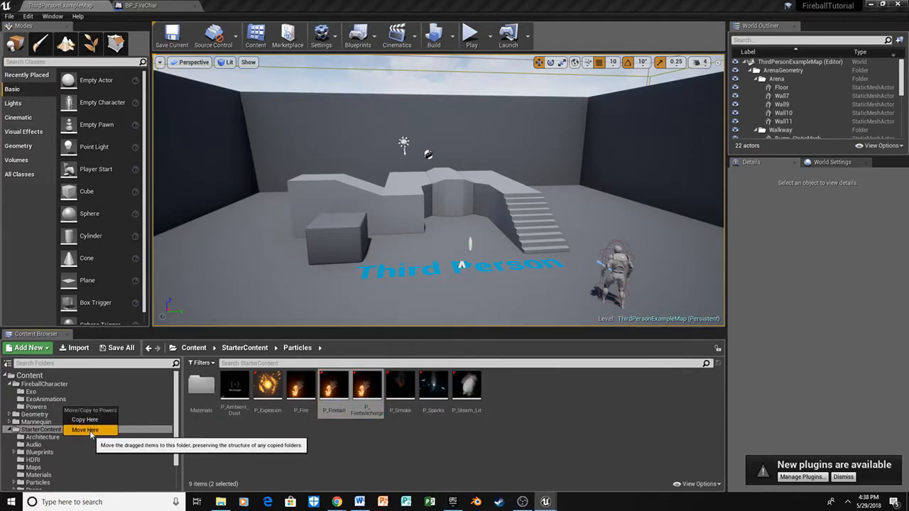
left_click(89, 430)
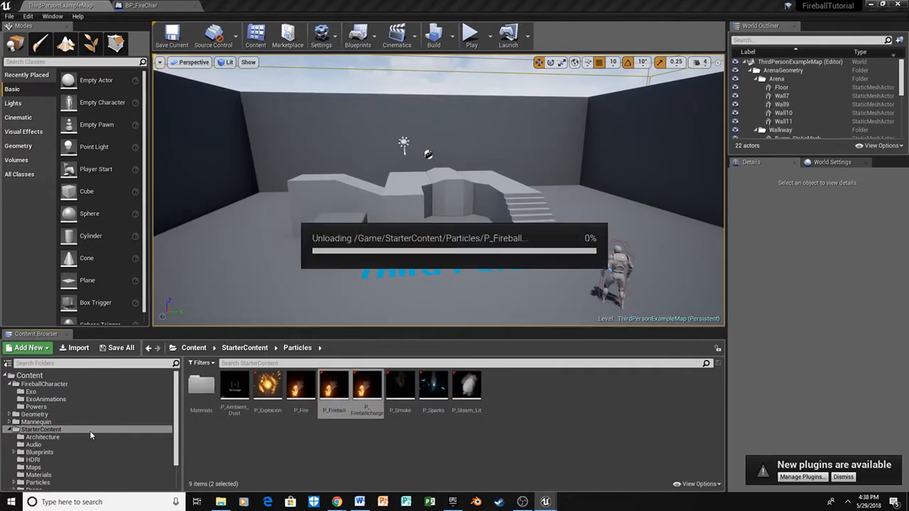
Create an Actor Blueprint class named BP_Fireball in the Powers folder and open it for editing
left_click(52, 408)
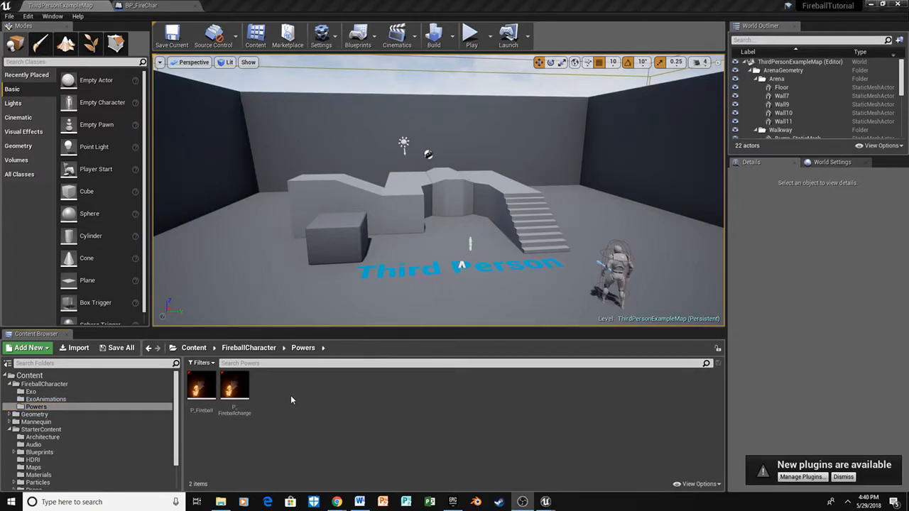
right_click(291, 397)
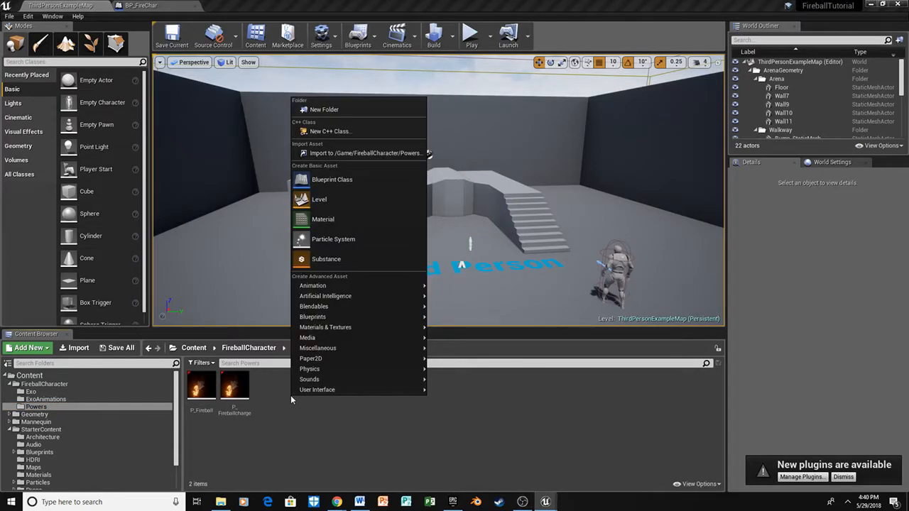
left_click(359, 186)
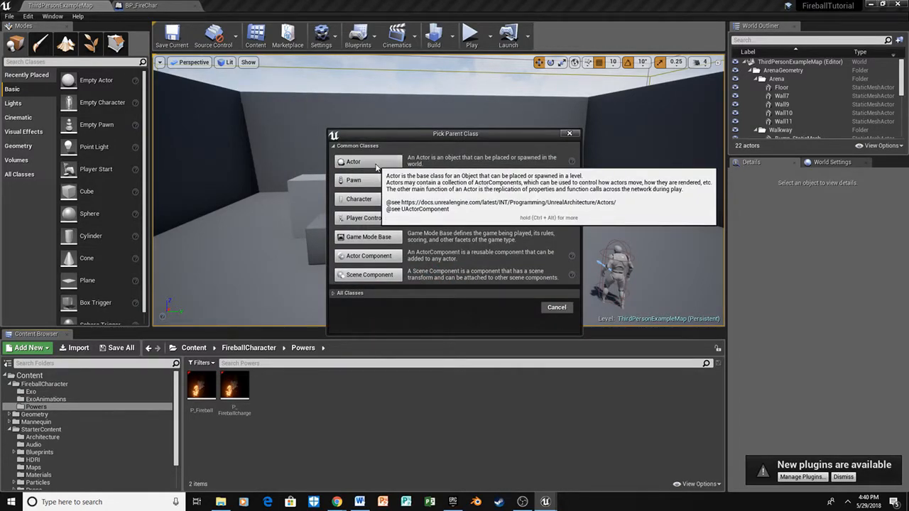
left_click(368, 161)
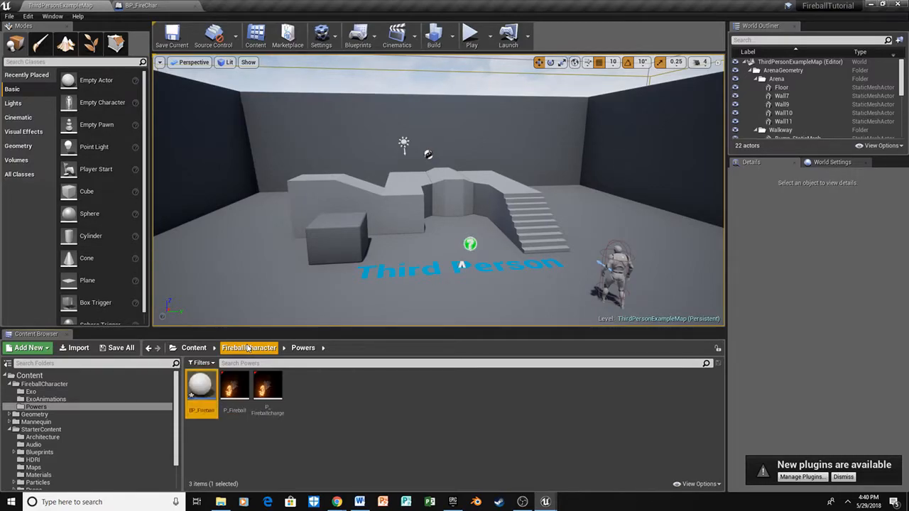
double_click(206, 387)
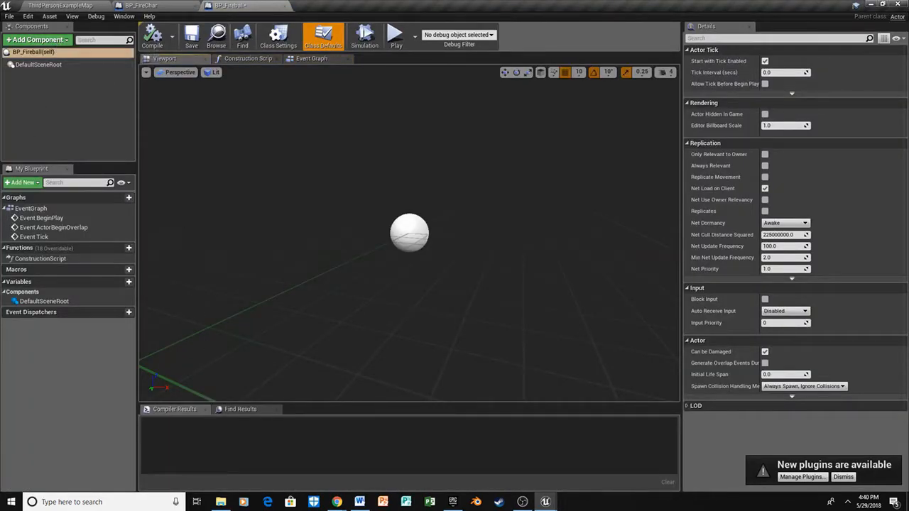
Add a Sphere Collision component to BP_Fireball and make it the root in place of DefaultSceneRoot
left_click(66, 41)
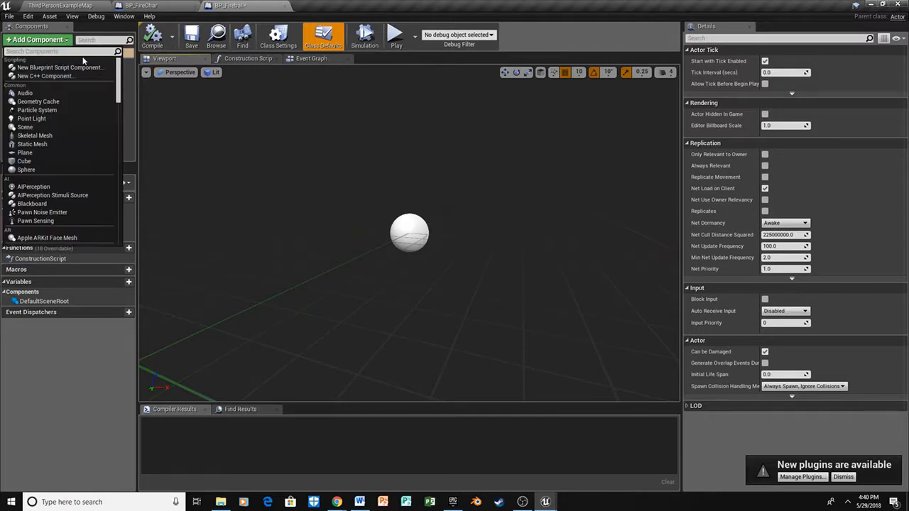
type("sph")
key("Down")
key("Down")
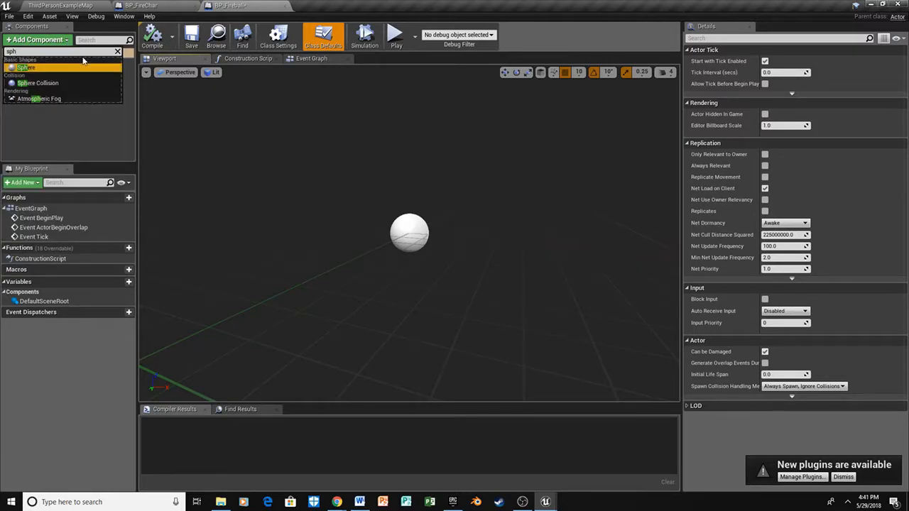
key("Return")
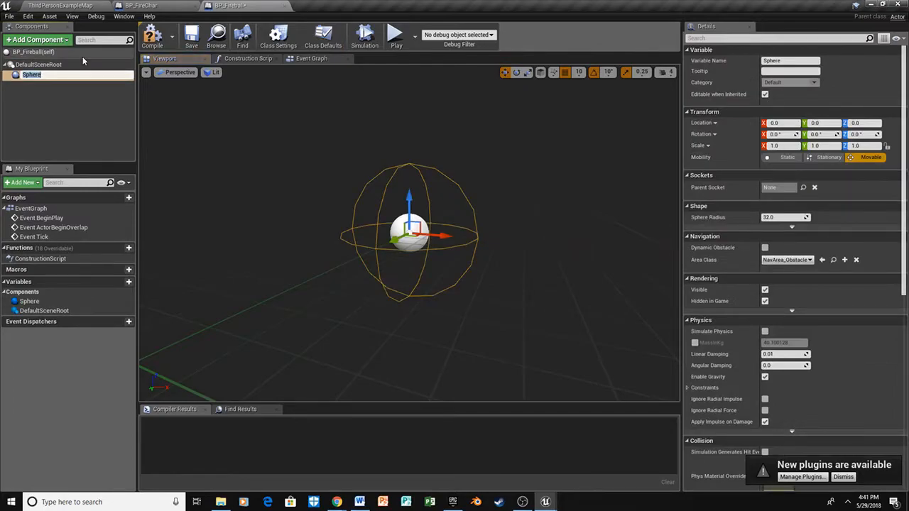
left_click(88, 110)
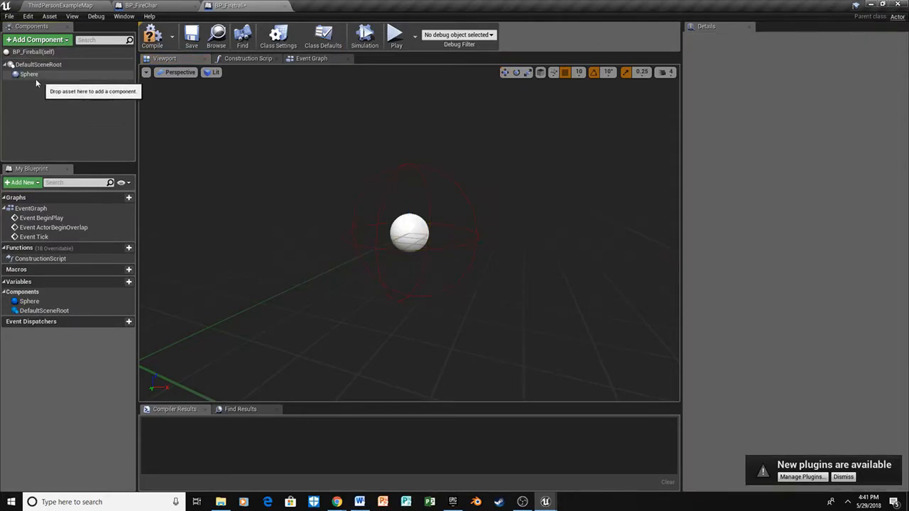
left_click_drag(31, 75, 37, 68)
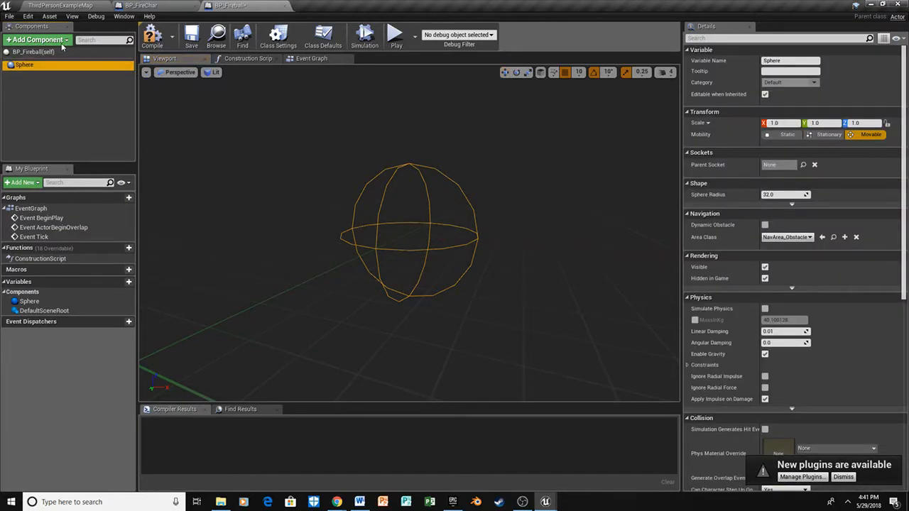
Add a Particle System component under the Sphere and assign P_Fireball as its template
left_click(65, 44)
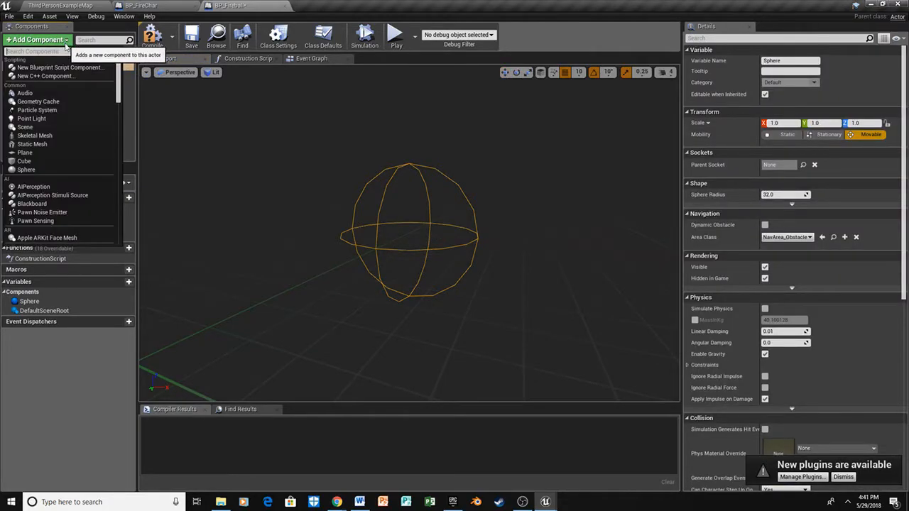
type("par")
key("Return")
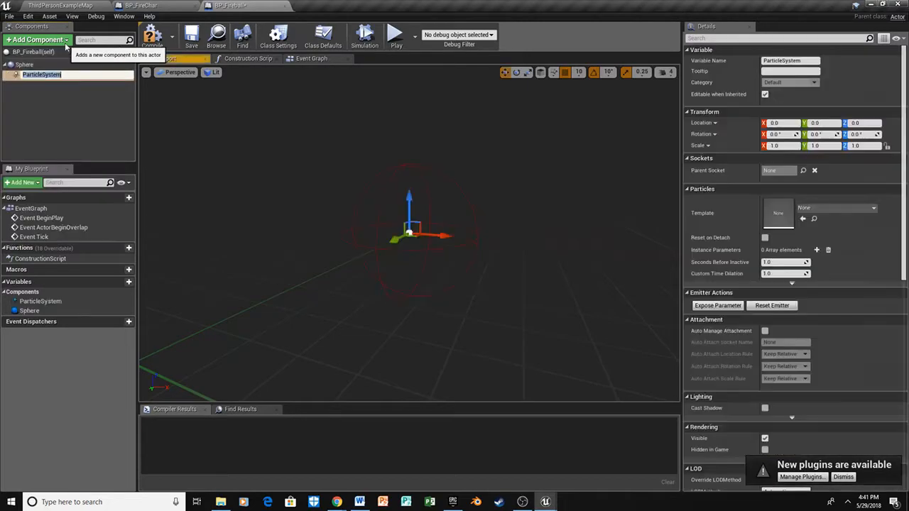
left_click(819, 210)
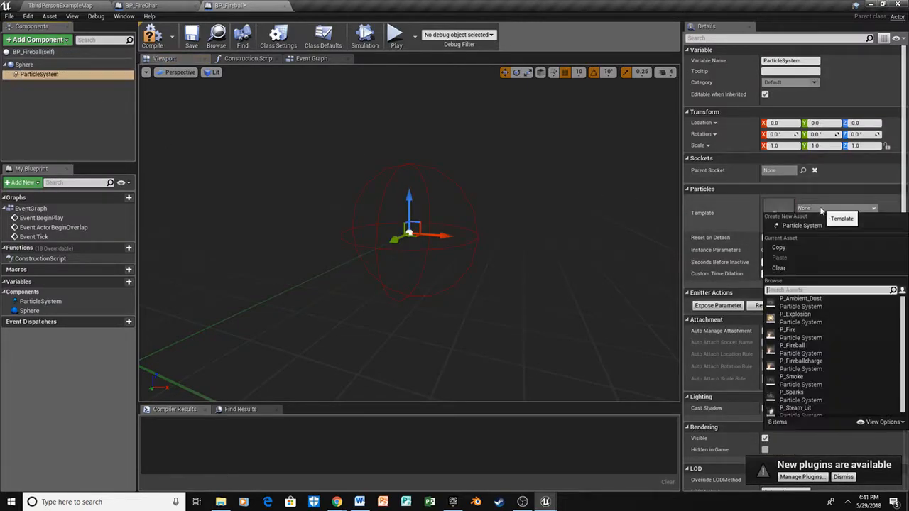
left_click(827, 350)
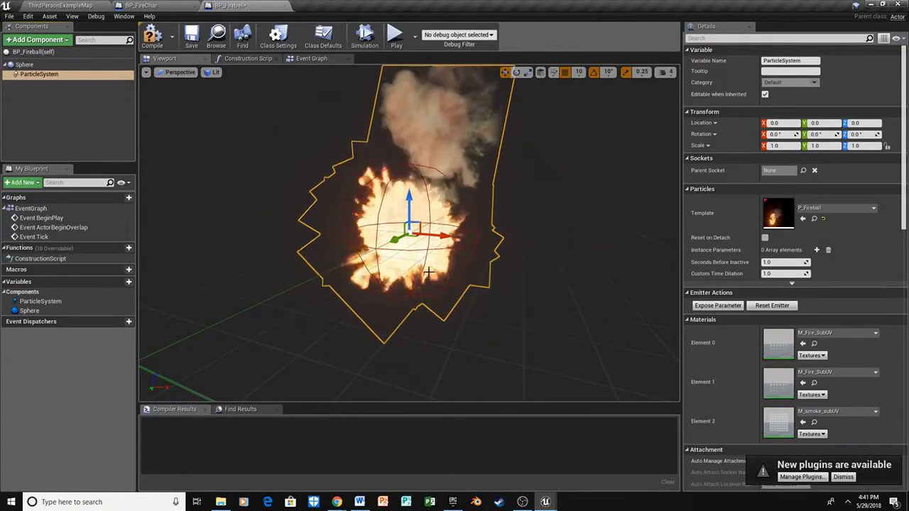
Add a Projectile Movement component to BP_Fireball
left_click(59, 42)
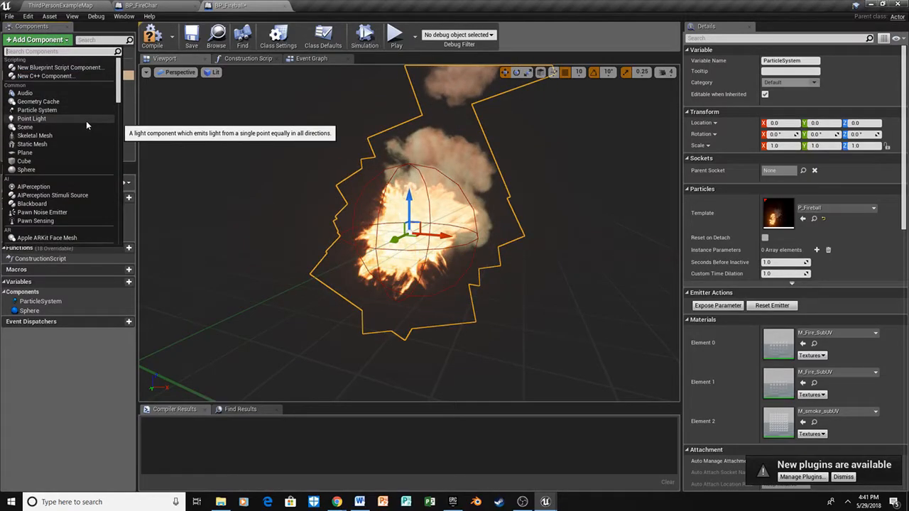
type("proj")
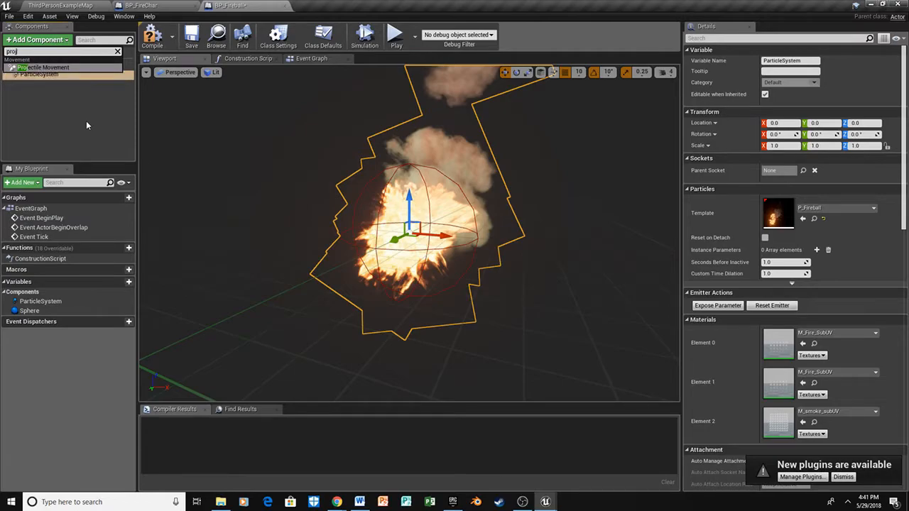
key("Return")
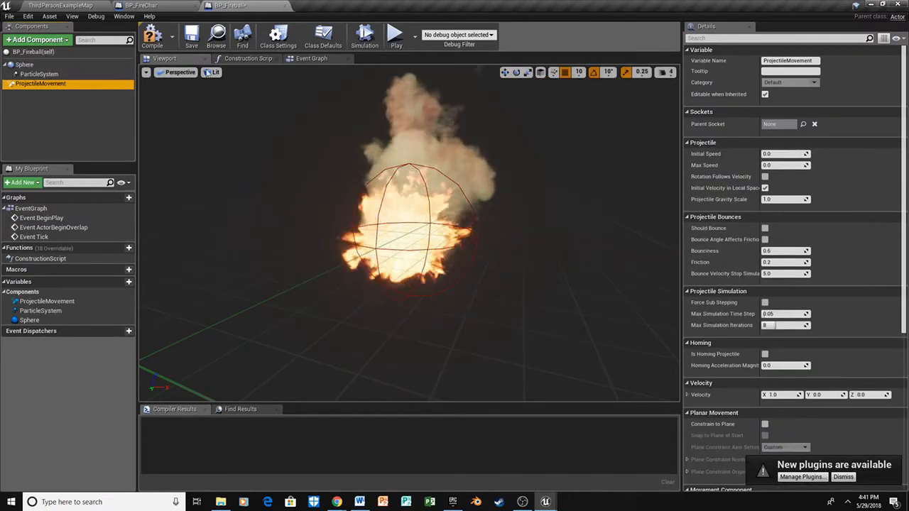
Set the Sphere component's collision preset to Custom
left_click(33, 65)
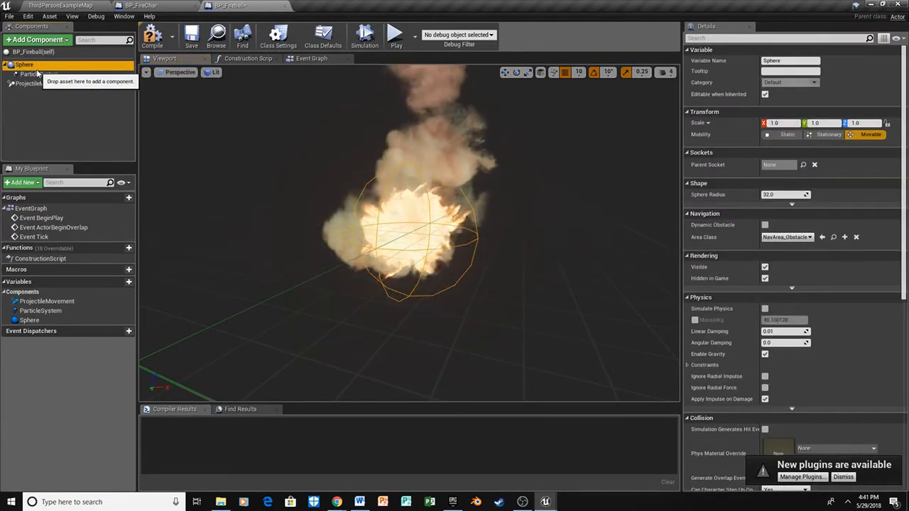
scroll(871, 331, "down", 3)
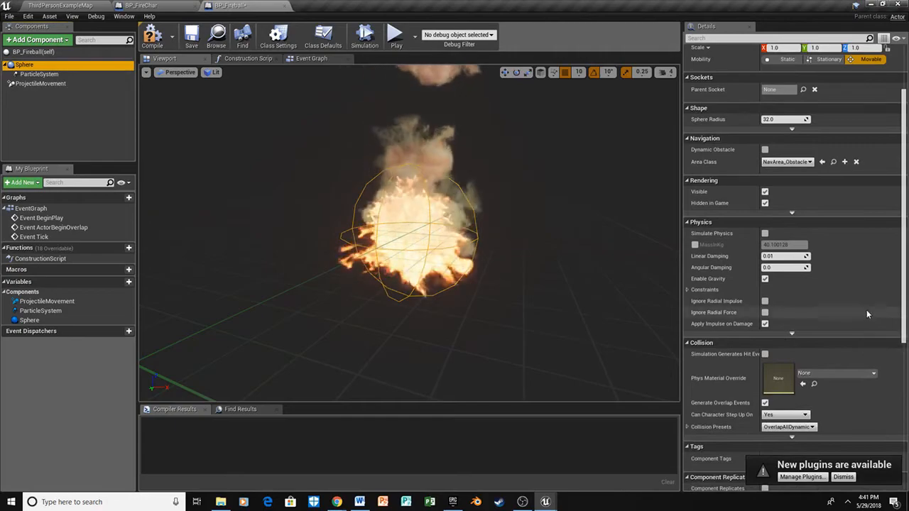
scroll(819, 184, "down", 3)
scroll(843, 264, "down", 2)
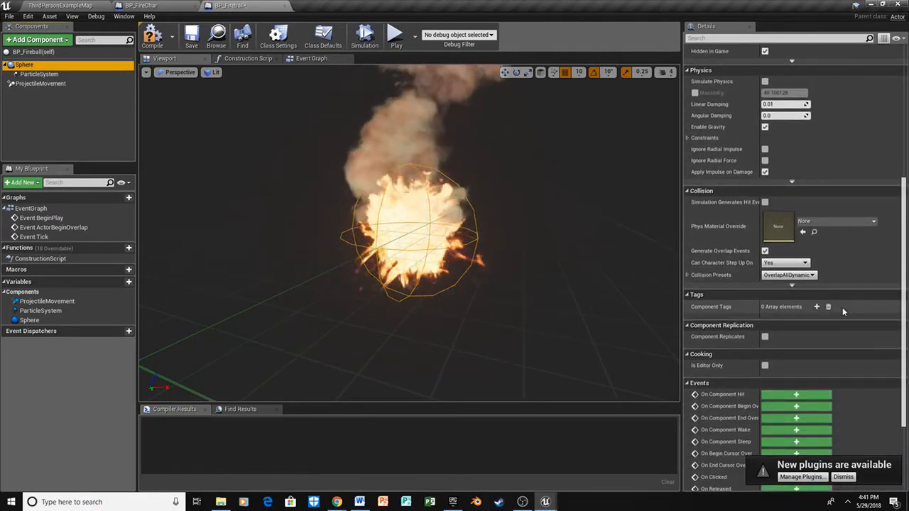
left_click(786, 276)
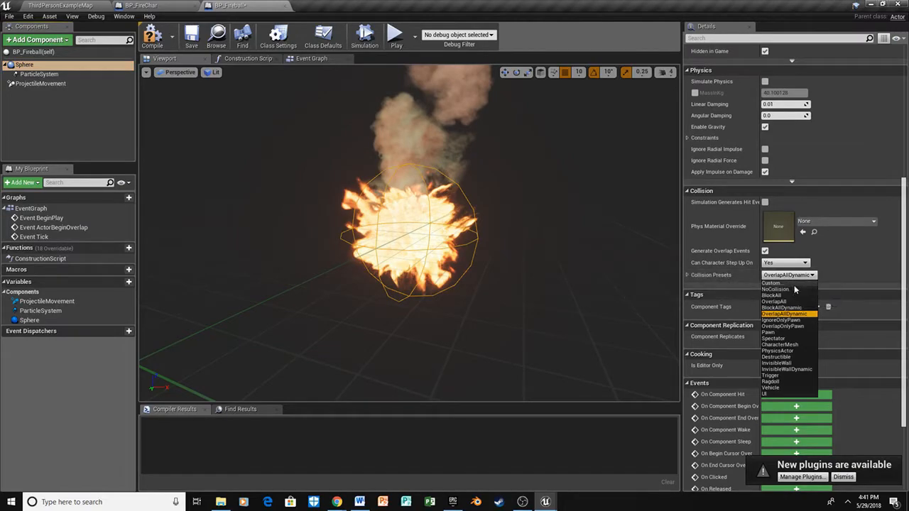
left_click(793, 285)
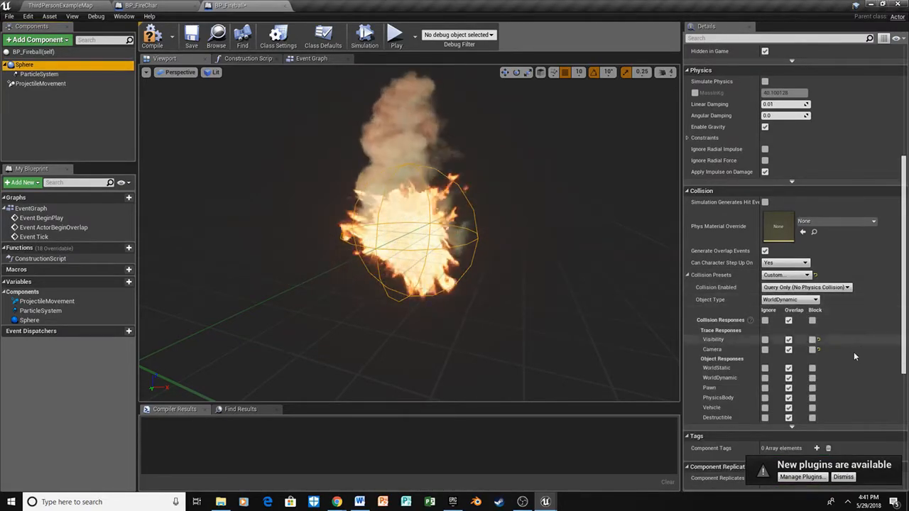
Set the Sphere's collision responses to block WorldStatic, WorldDynamic, PhysicsBody, Vehicle and Destructible, and to ignore Pawn
scroll(821, 381, "down", 1)
left_click(812, 337)
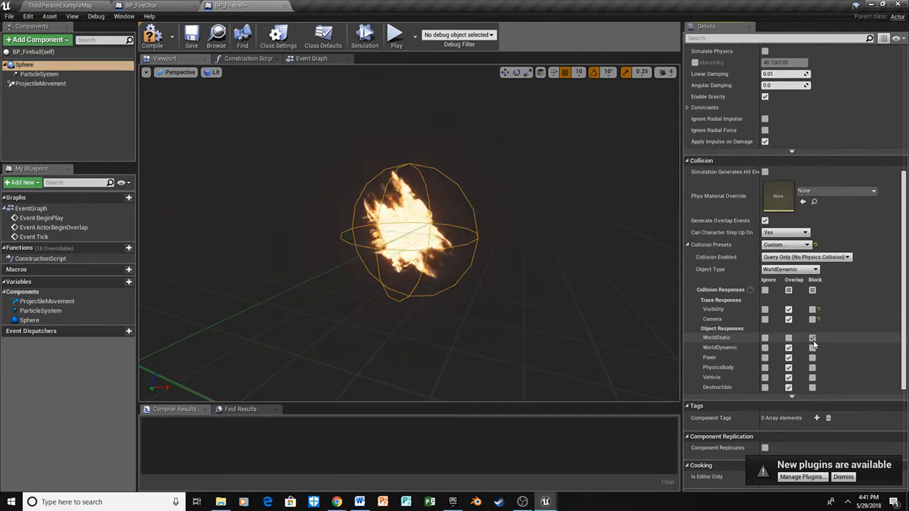
left_click(812, 348)
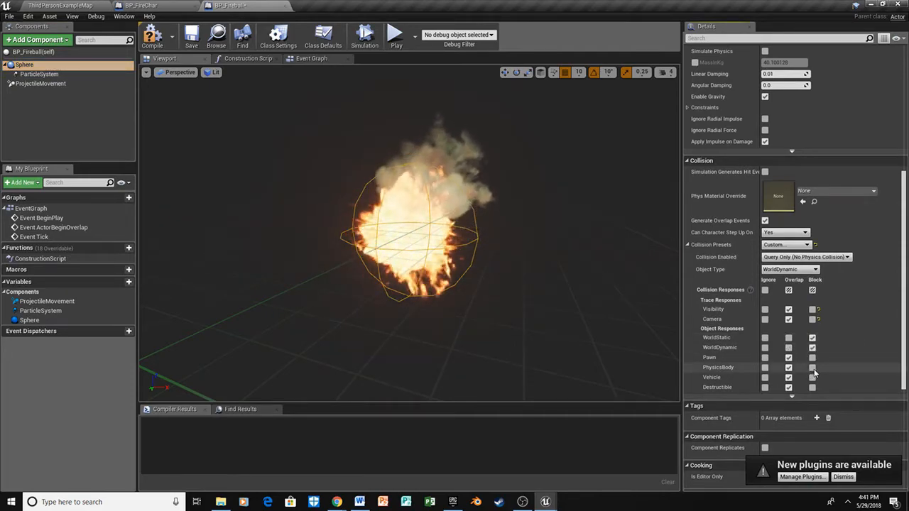
left_click(812, 369)
left_click(812, 378)
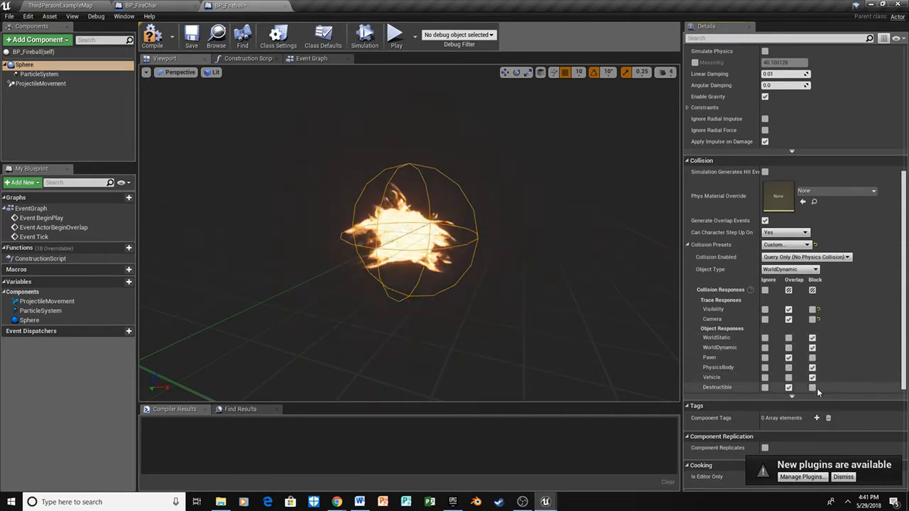
left_click(812, 387)
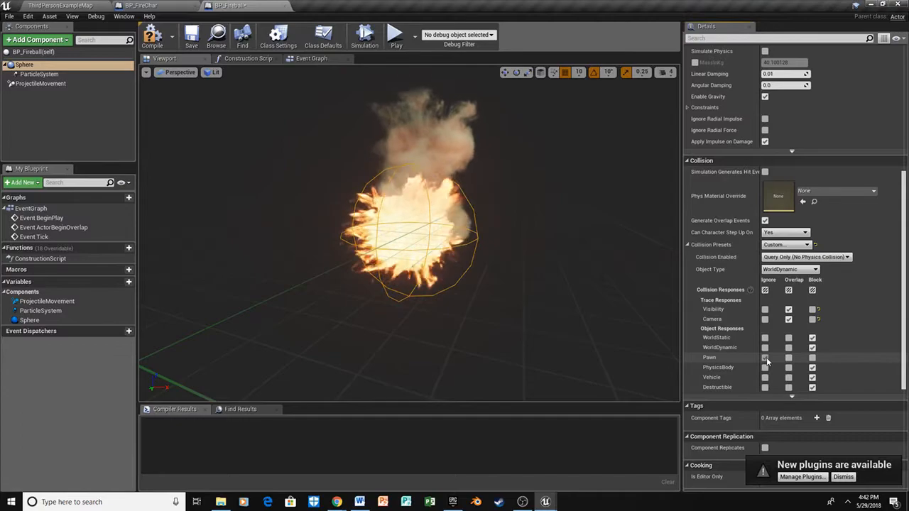
Set the ProjectileMovement component's X velocity to 2000 and its homing acceleration magnitude to 2000
left_click(50, 84)
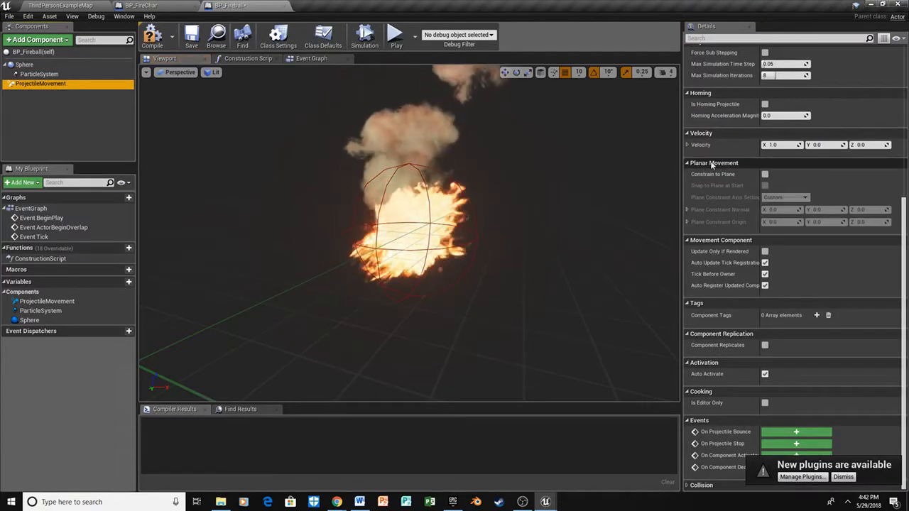
left_click(783, 145)
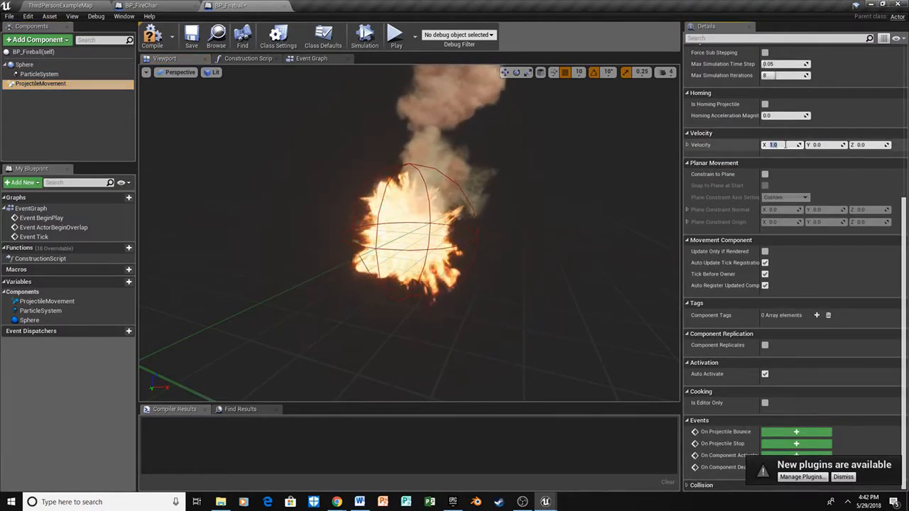
type("2000")
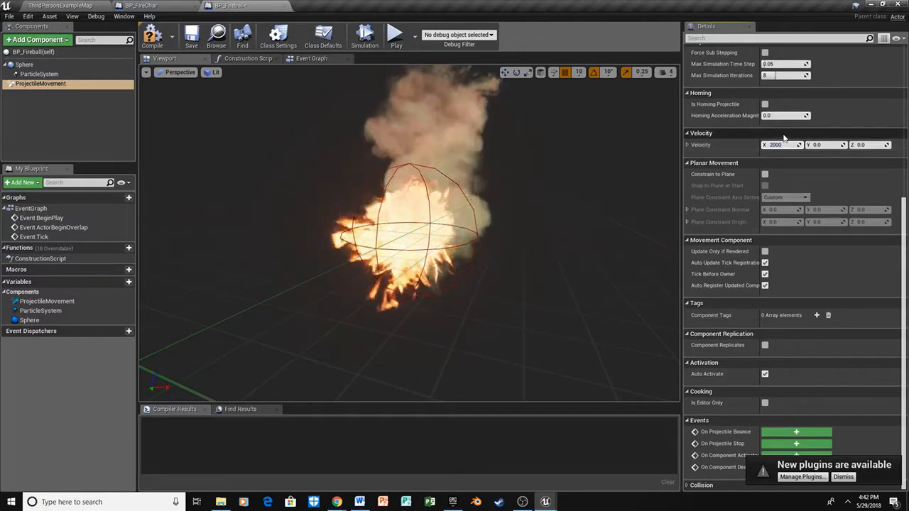
scroll(785, 134, "up", 1)
left_click(784, 133)
type("200")
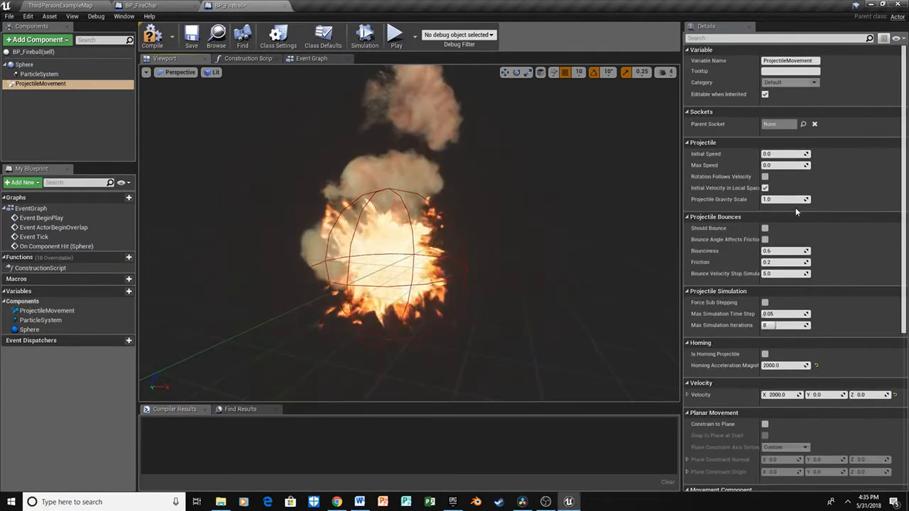
Set the projectile gravity scale to 0 and the initial and max speed to 2000, with Rotation Follows Velocity enabled
left_click(795, 199)
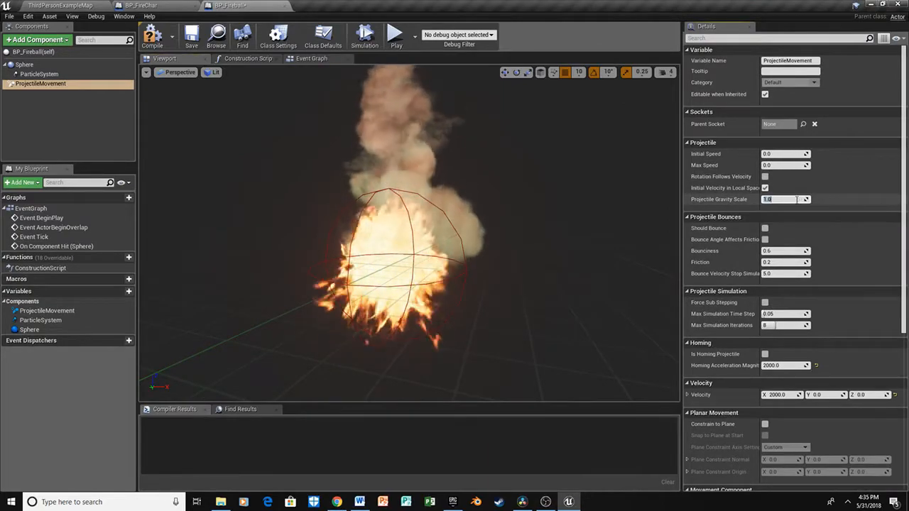
type("0")
key("Return")
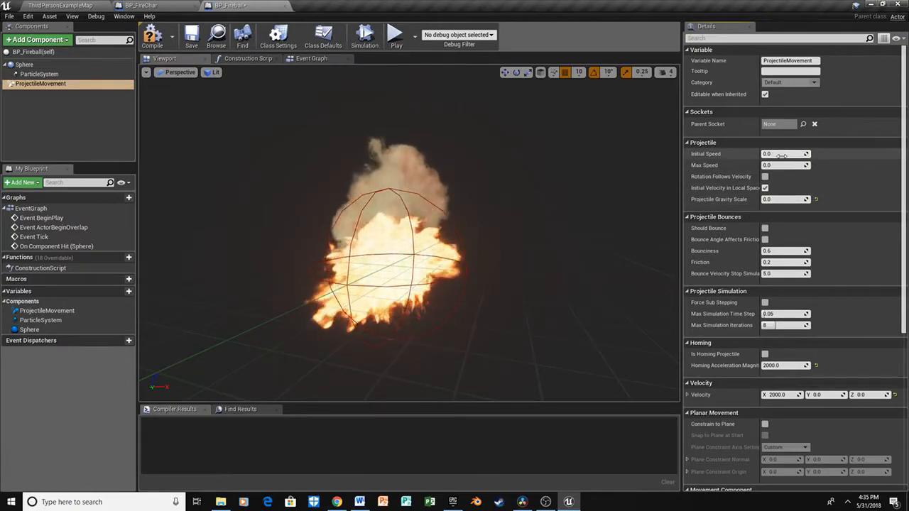
type("200")
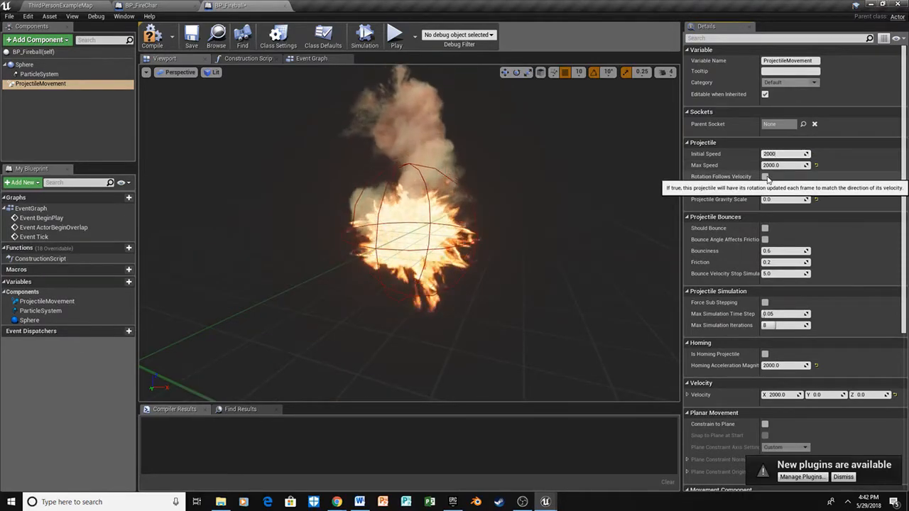
left_click(765, 177)
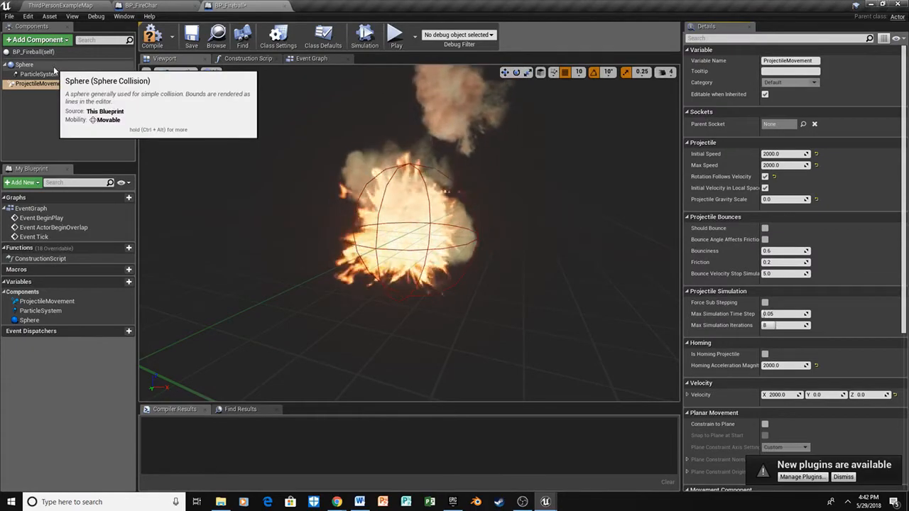
Disable gravity on the Sphere component and compile the blueprint
left_click(25, 64)
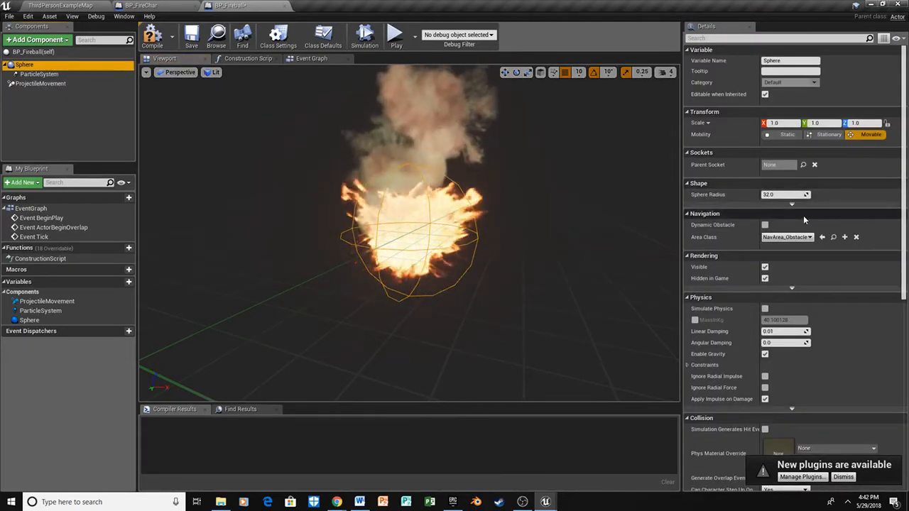
left_click(764, 355)
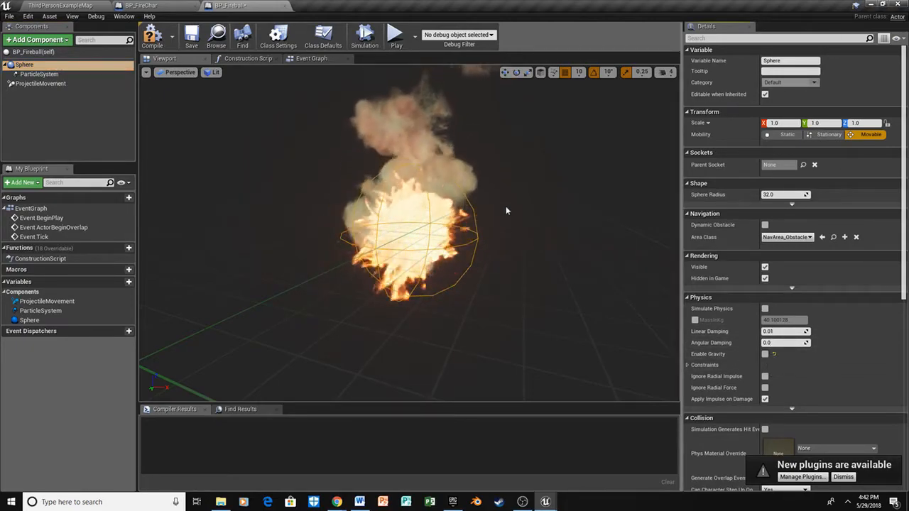
left_click(151, 36)
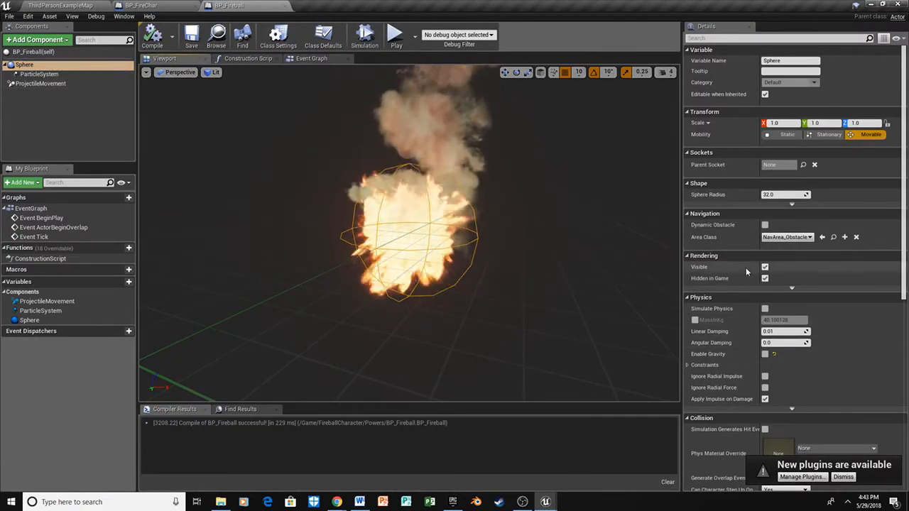
Add an On Component Hit event for the Sphere and compile the blueprint
scroll(775, 282, "down", 5)
scroll(777, 281, "down", 3)
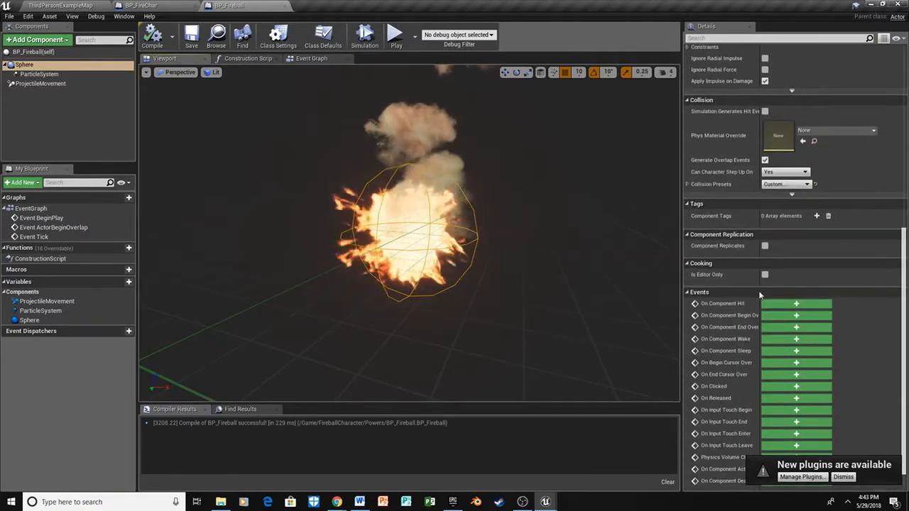
left_click(807, 303)
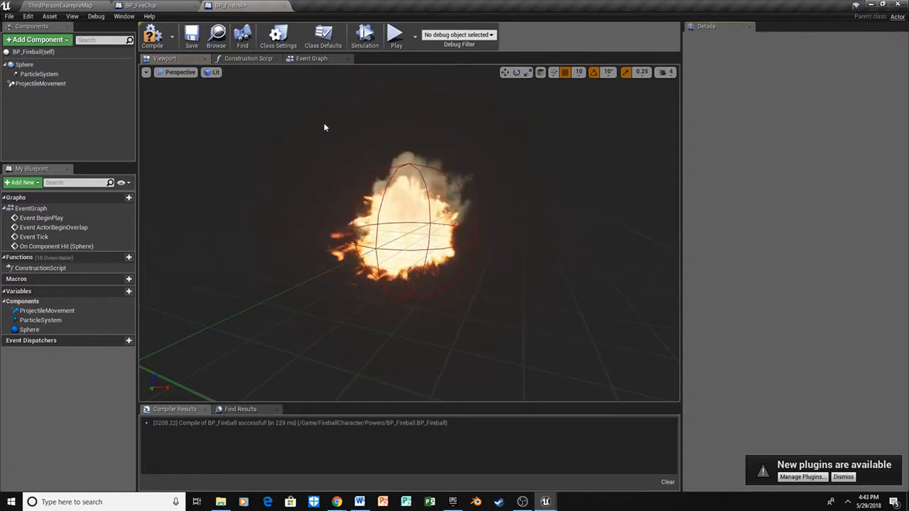
left_click(152, 36)
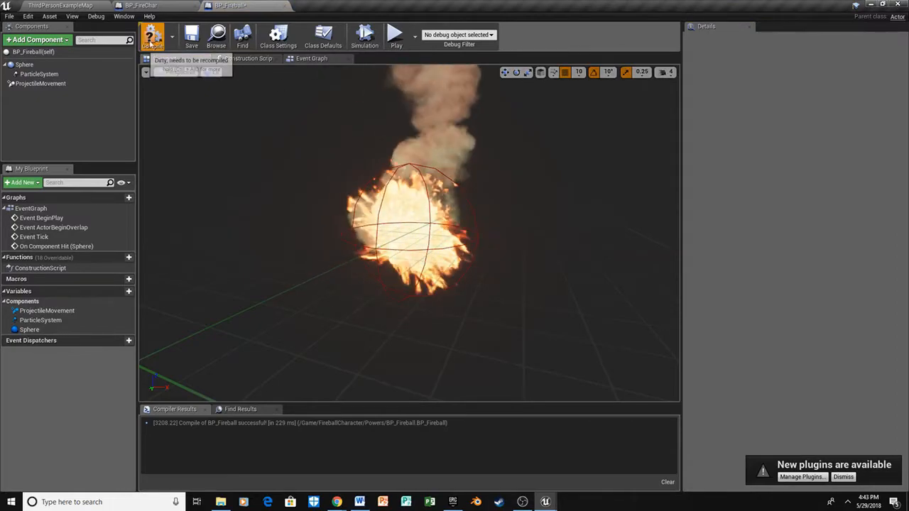
In the Event Graph, add a Spawn Emitter at Location node executed by the On Component Hit event
left_click(323, 59)
right_click_drag(552, 291, 543, 242)
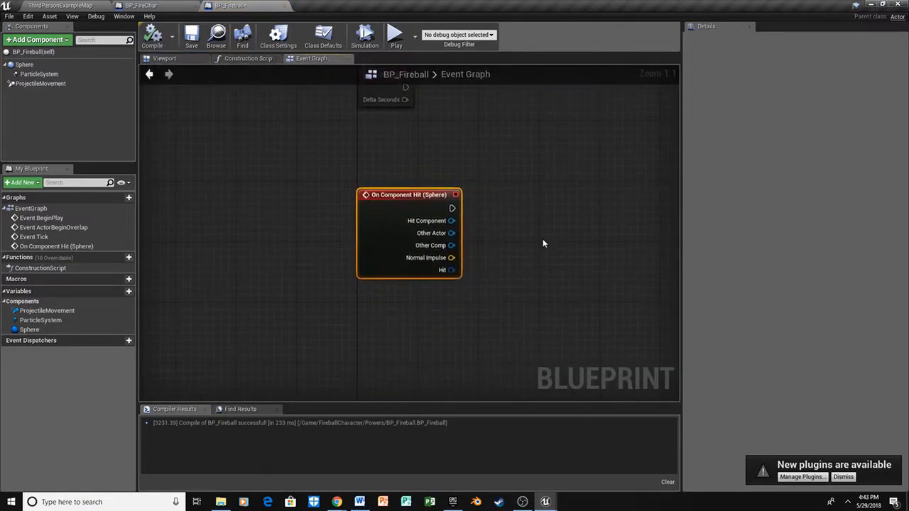
right_click_drag(505, 207, 416, 200)
left_click_drag(363, 202, 459, 204)
type("spawn em")
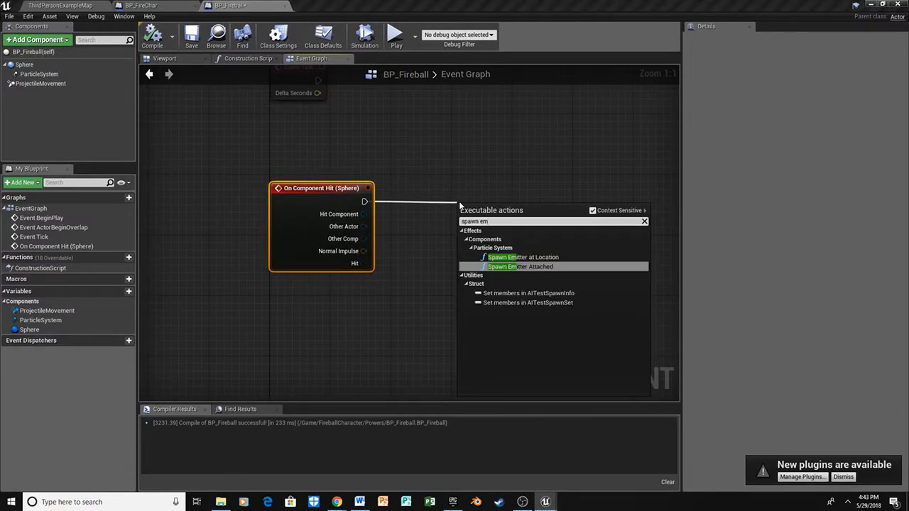
key("Up")
key("Return")
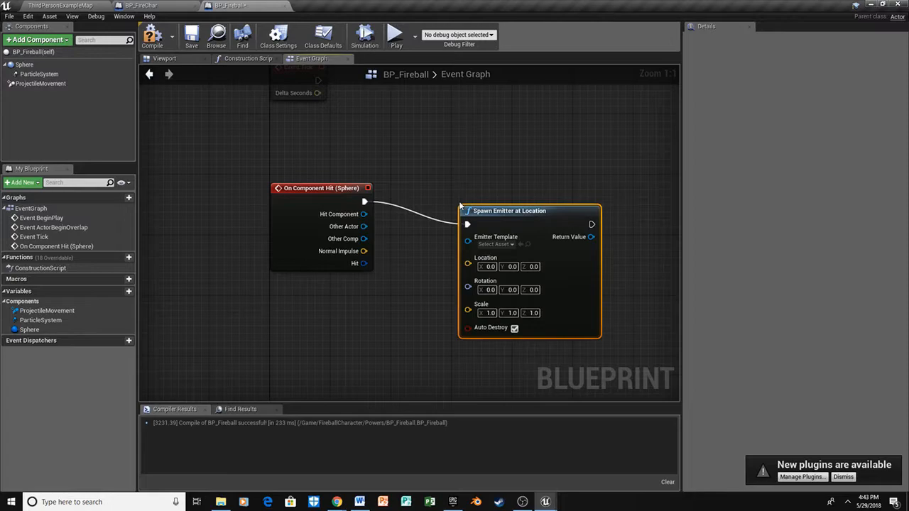
Move the Spawn Emitter at Location node farther from the hit event and set its emitter template to P_Explosion
right_click_drag(500, 202, 368, 130)
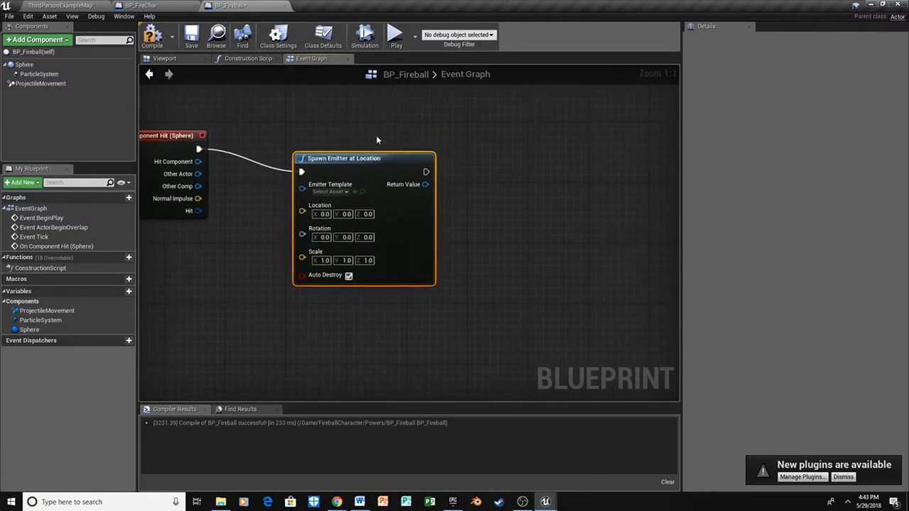
left_click_drag(381, 171, 594, 148)
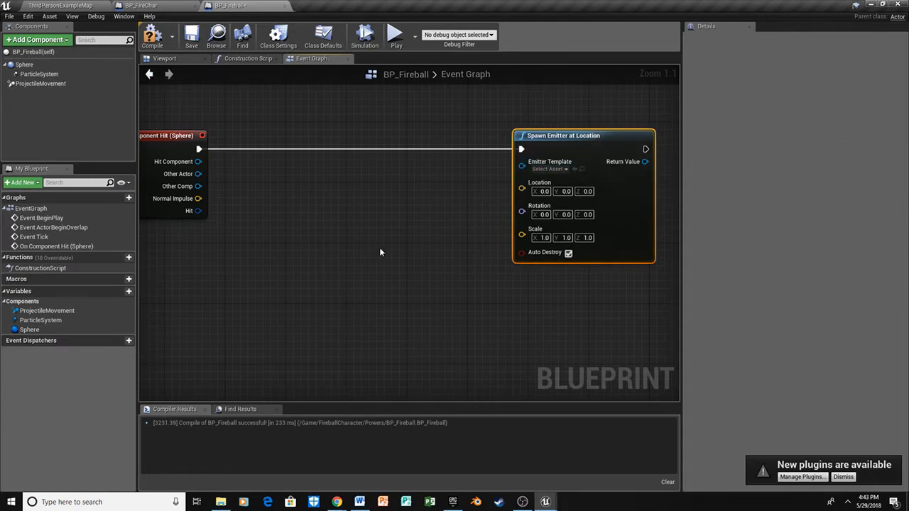
right_click_drag(279, 245, 316, 238)
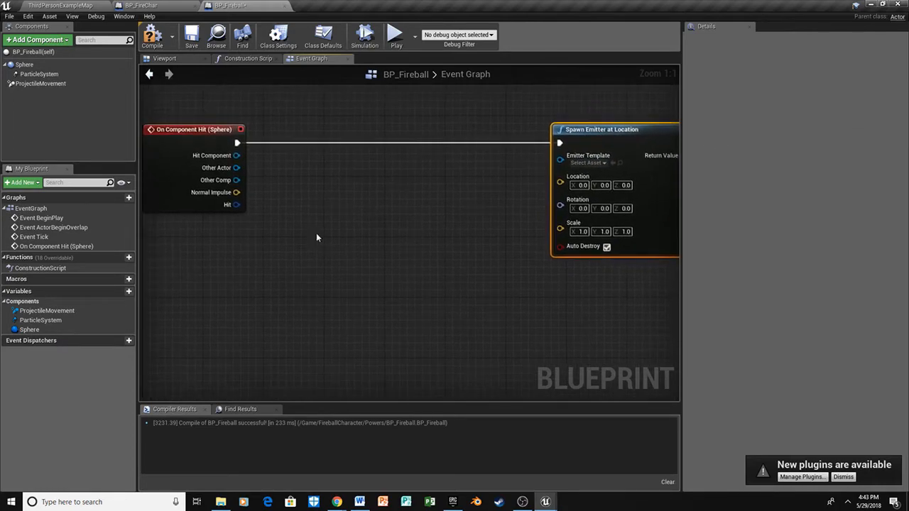
left_click(601, 164)
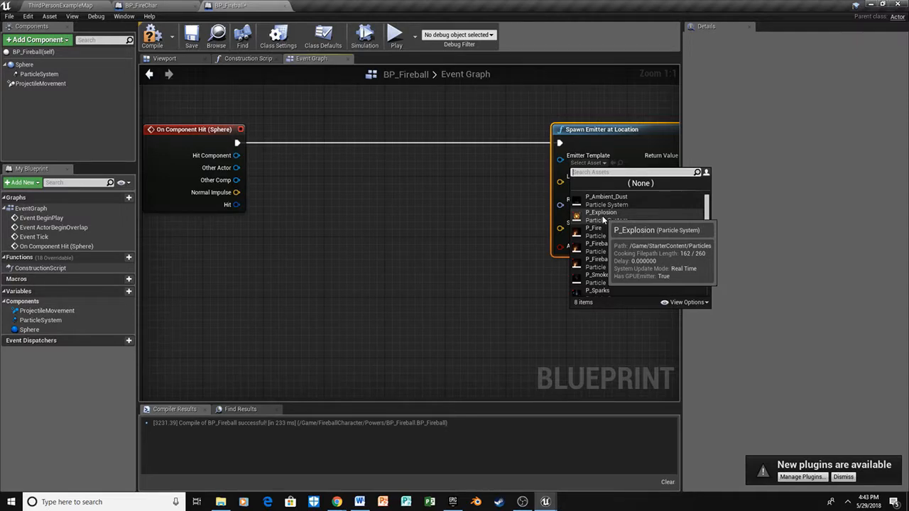
left_click(602, 215)
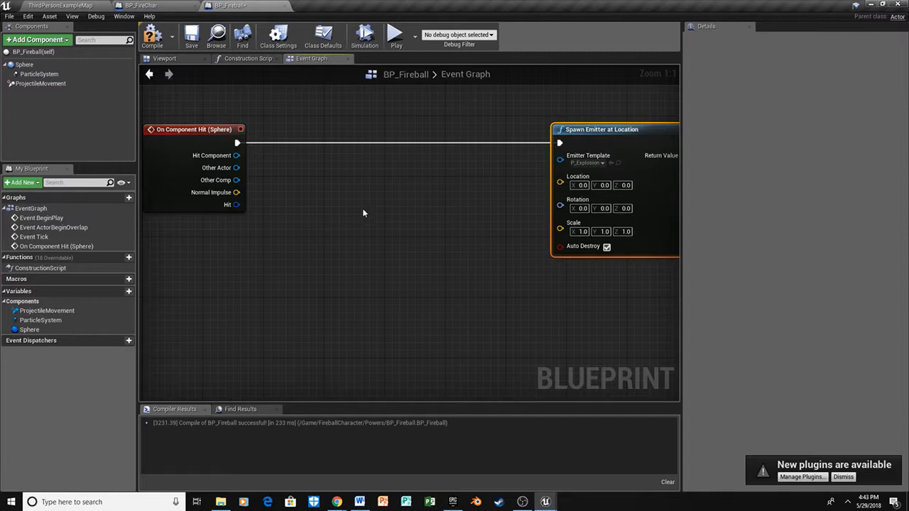
Break the event's Hit output with a Break Hit Result node and connect its Impact Point to the emitter's Location
left_click_drag(236, 204, 248, 235)
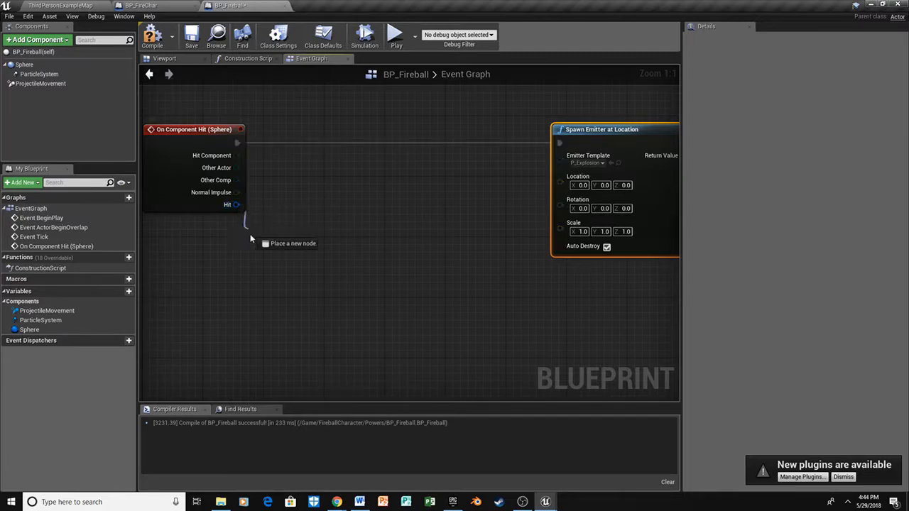
left_click_drag(262, 268, 331, 201)
left_click(307, 376)
right_click_drag(429, 223, 375, 223)
left_click_drag(318, 263, 506, 180)
right_click_drag(507, 194, 484, 114)
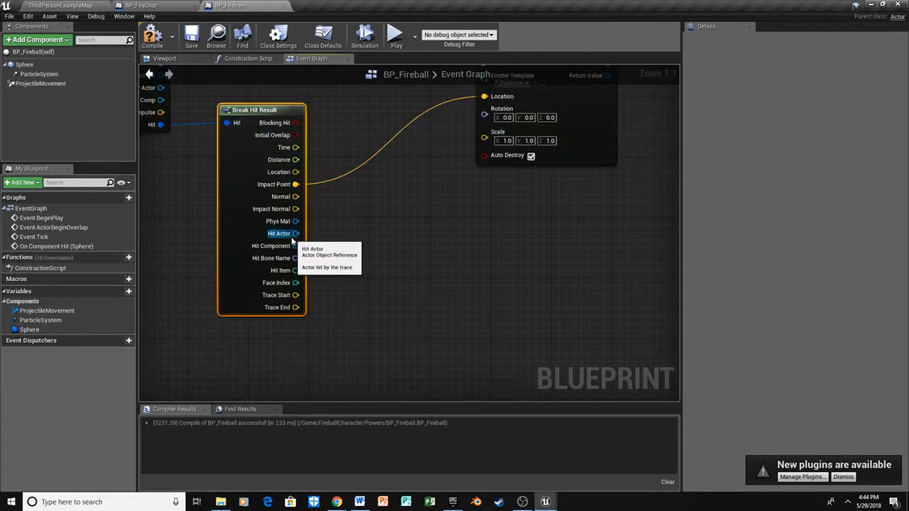
Add a GetActorTransform node that takes the Break Hit Result's Hit Actor as its target
left_click_drag(295, 234, 316, 246)
left_click_drag(353, 285, 355, 283)
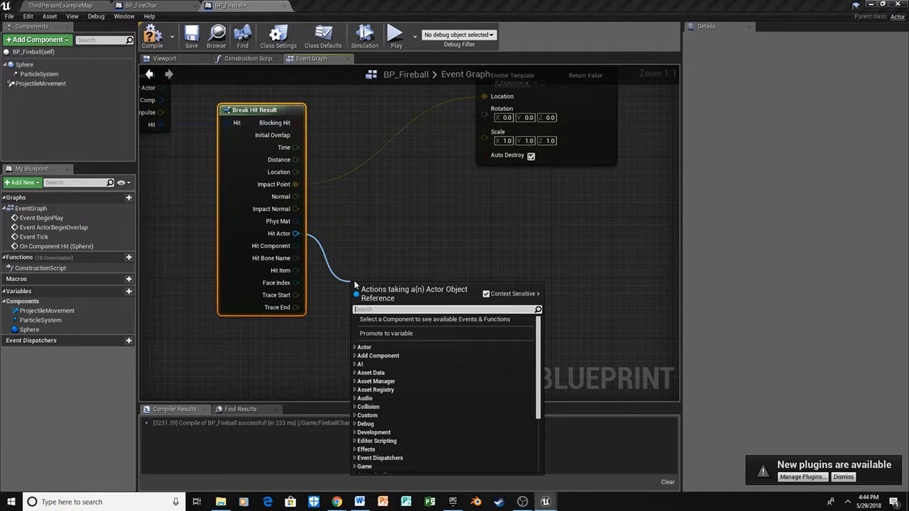
type("get actor tr")
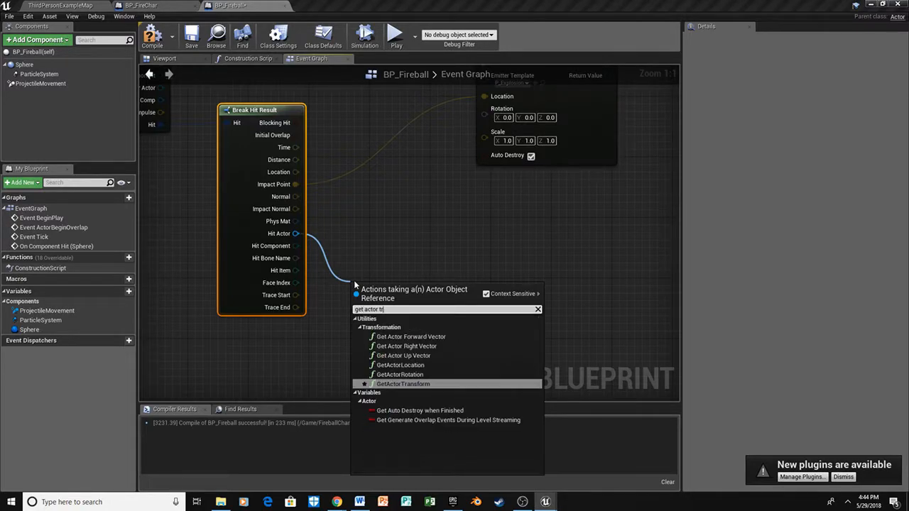
key("Return")
Split GetActorTransform's return value and connect its rotation to the Spawn Emitter at Location node's Rotation
right_click_drag(430, 306, 388, 312)
right_click(388, 312)
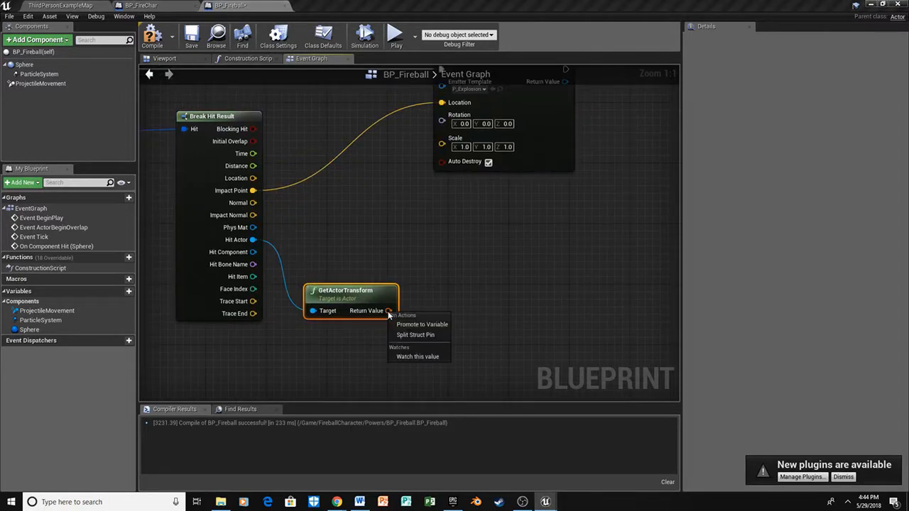
left_click(418, 334)
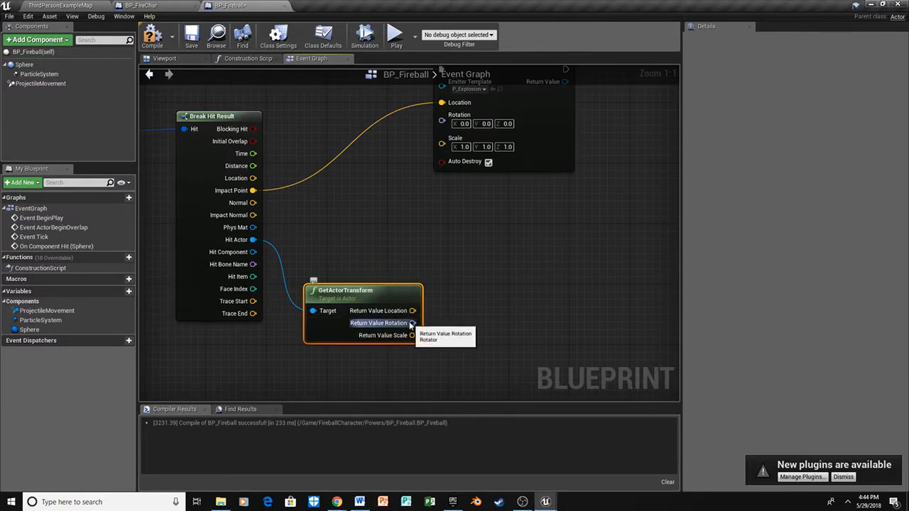
left_click_drag(412, 323, 442, 120)
left_click_drag(395, 289, 388, 222)
Add a Play Sound at Location node executed after Spawn Emitter at Location and place it farther along the chain
right_click_drag(504, 209, 300, 291)
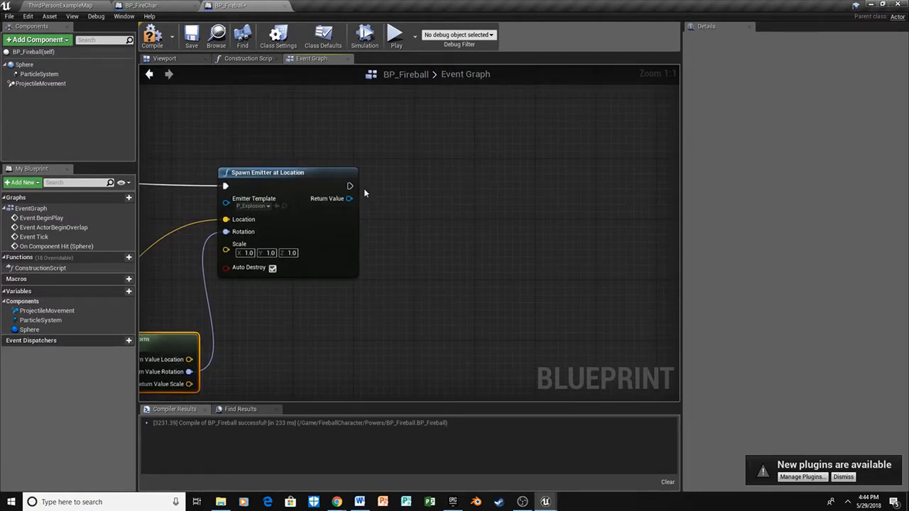
left_click_drag(349, 186, 433, 189)
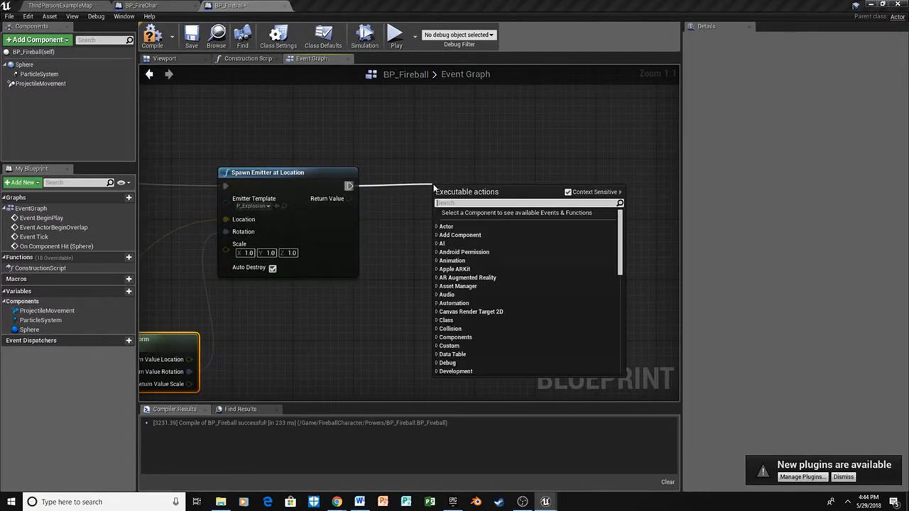
type("play")
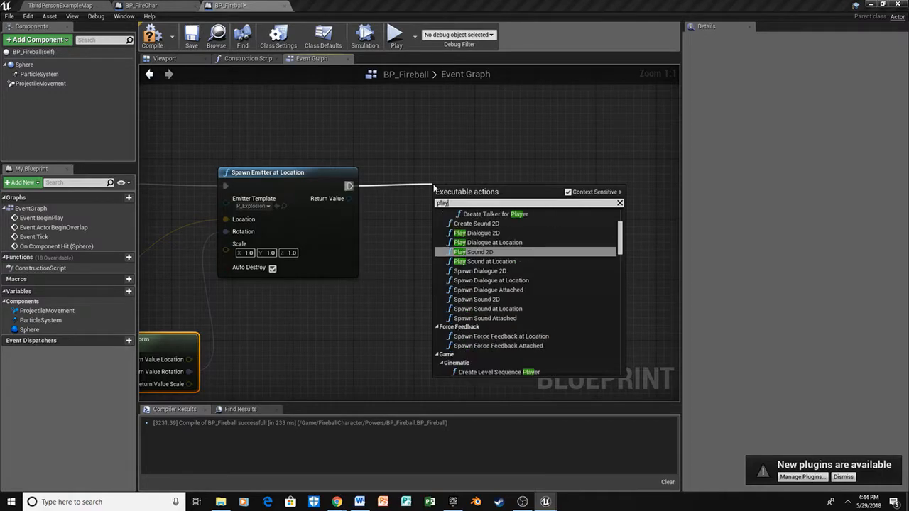
left_click(489, 261)
left_click_drag(488, 223, 575, 194)
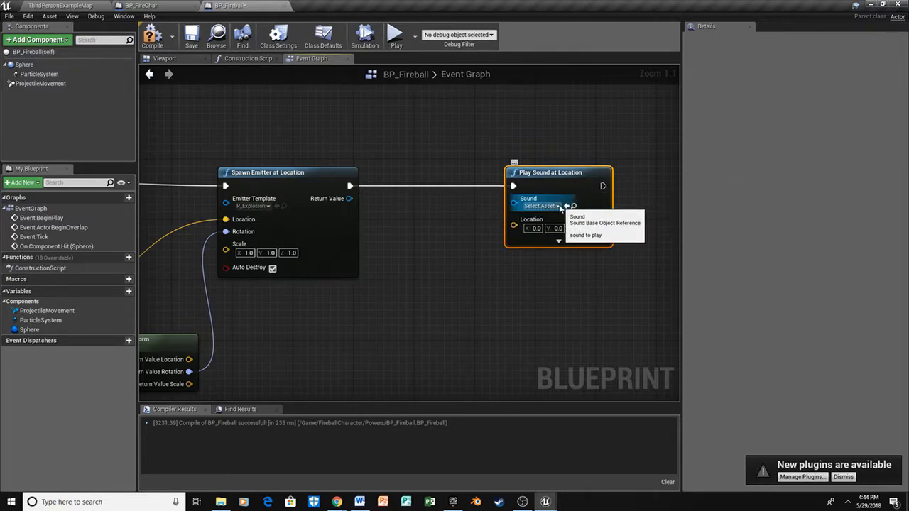
Set the Play Sound at Location node's sound to Explosion_Cue and connect the hit's Impact Point to its Location
left_click(557, 206)
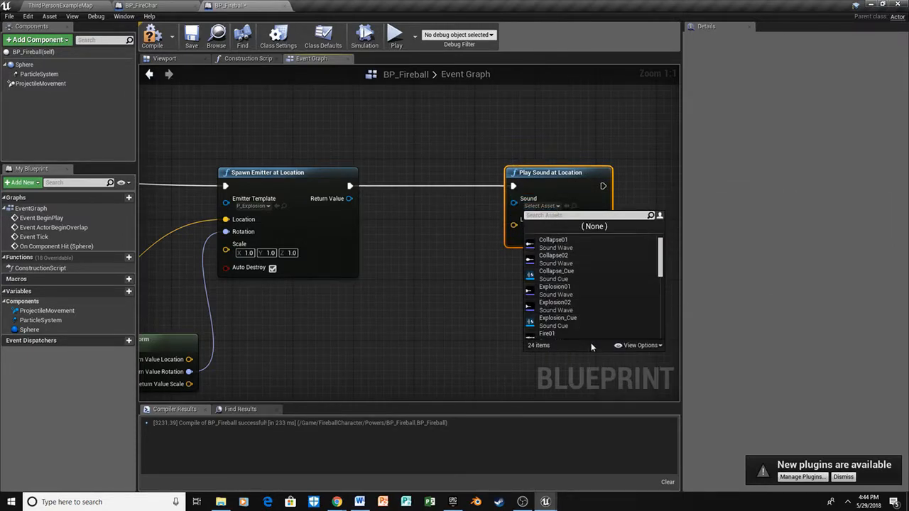
left_click(560, 322)
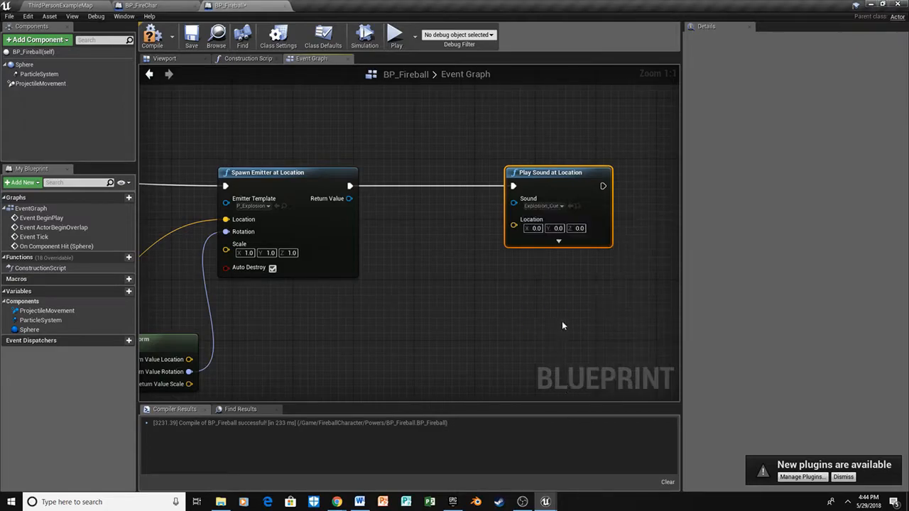
right_click_drag(218, 305, 417, 282)
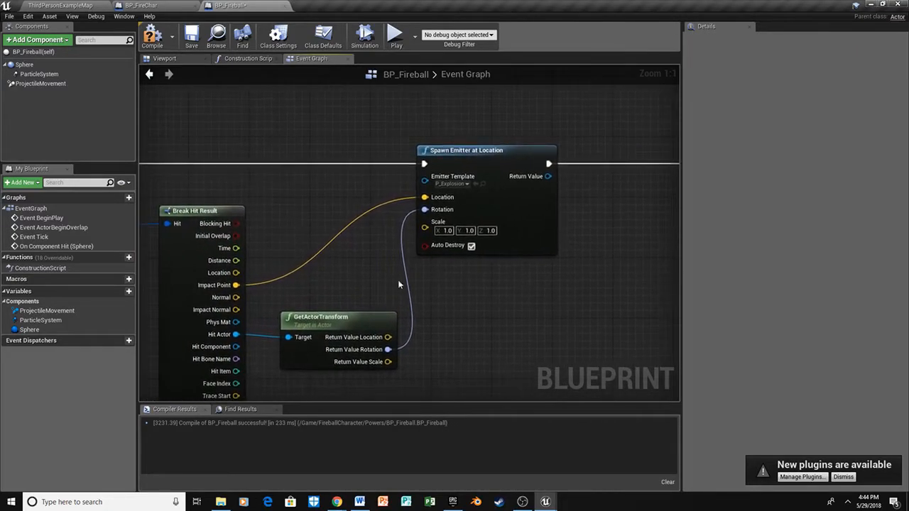
left_click_drag(235, 288, 526, 204)
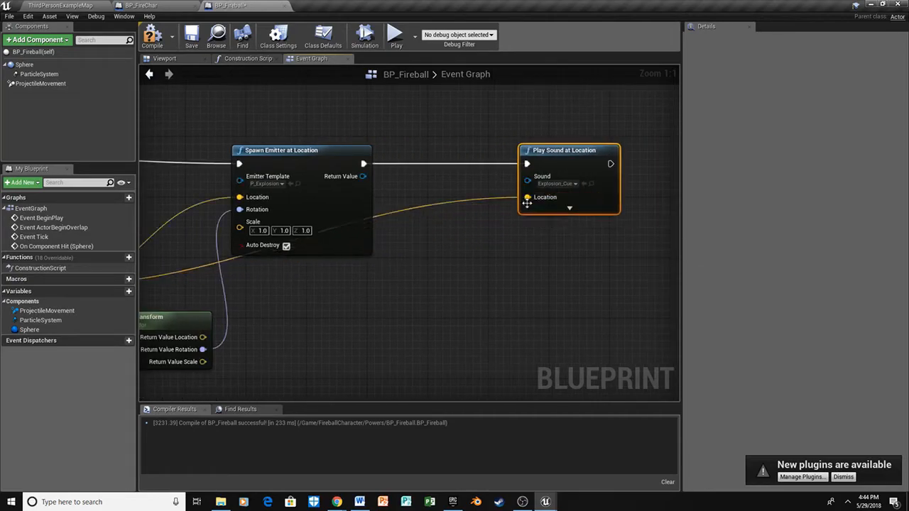
Add a DestroyActor node executed after Play Sound at Location
right_click_drag(543, 195, 165, 297)
left_click_drag(301, 195, 385, 201)
type("destroy")
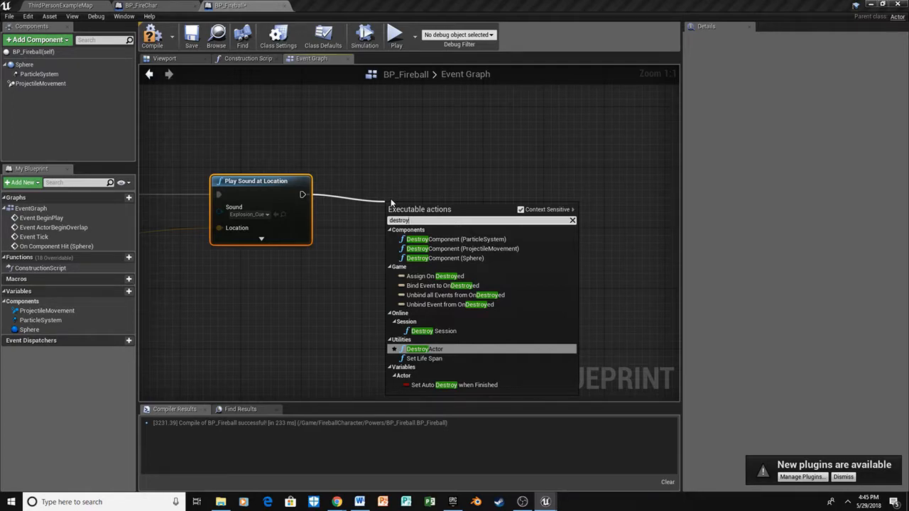
key("Return")
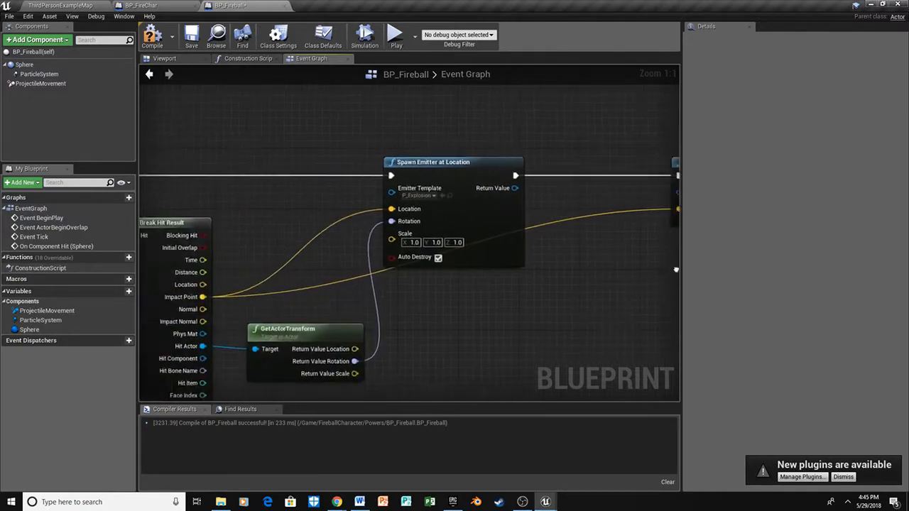
Compile and save the BP_Fireball blueprint
right_click_drag(445, 267, 497, 225)
scroll(497, 225, "down", 4)
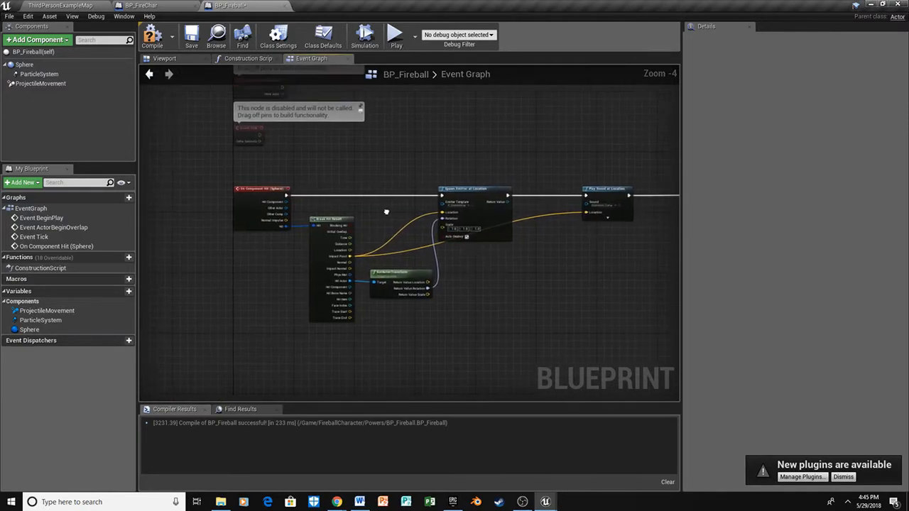
left_click(152, 35)
left_click(192, 36)
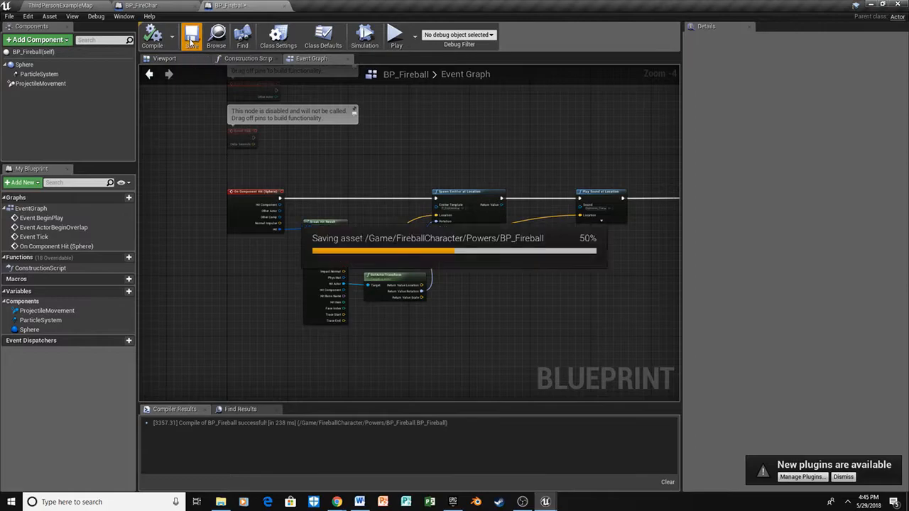
Close BP_Fireball and open the BP_FireChar blueprint from the FireballCharacter folder
left_click(163, 6)
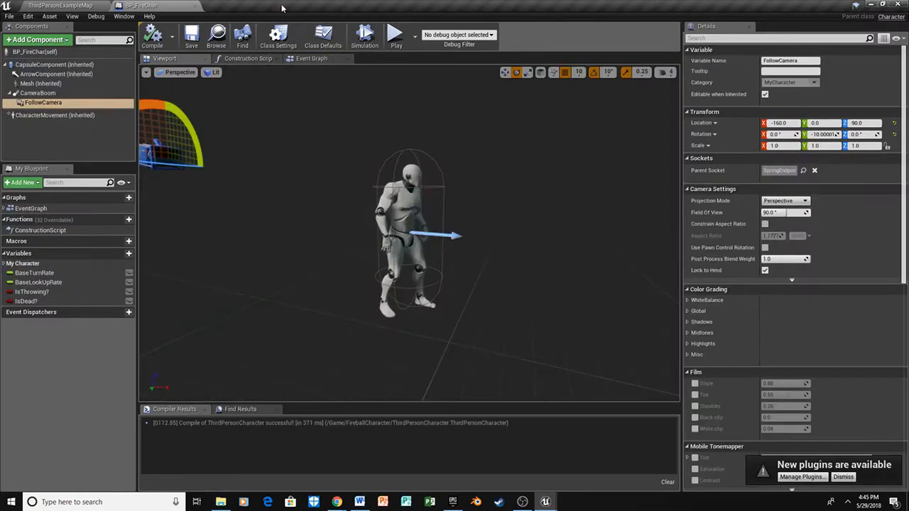
left_click(60, 5)
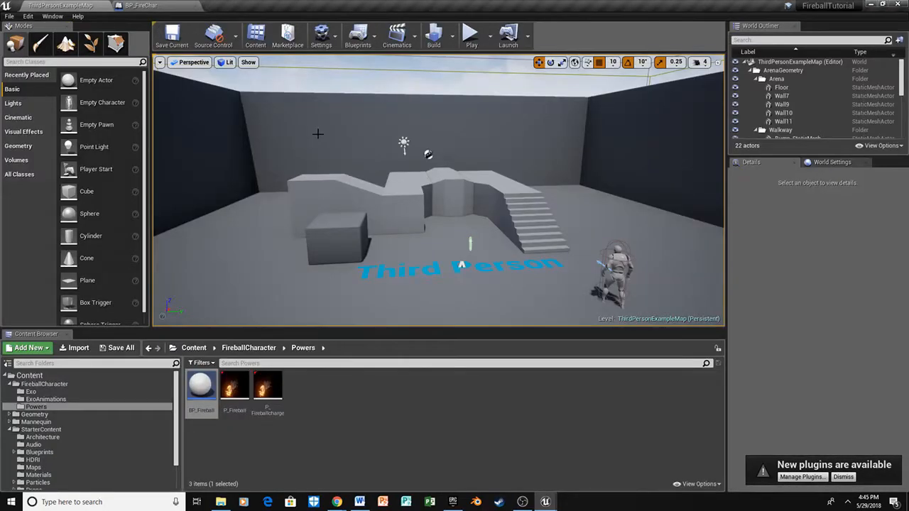
left_click(43, 384)
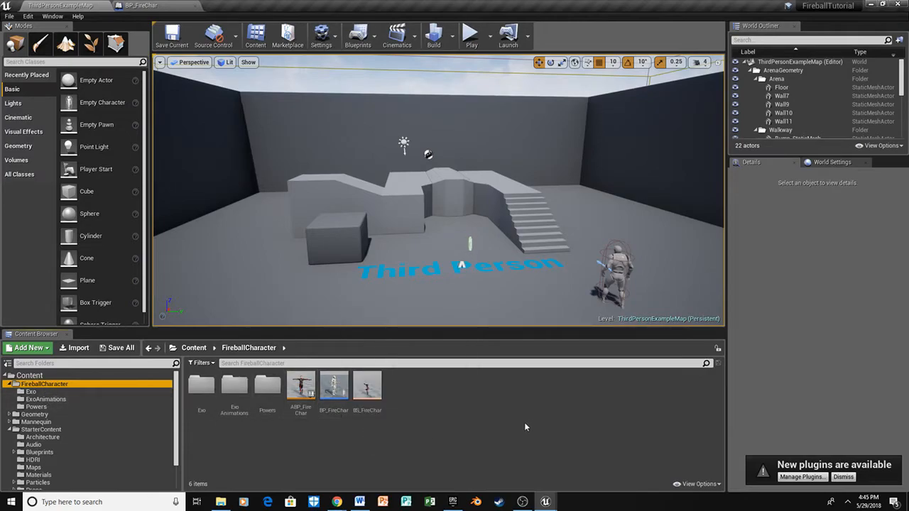
double_click(336, 384)
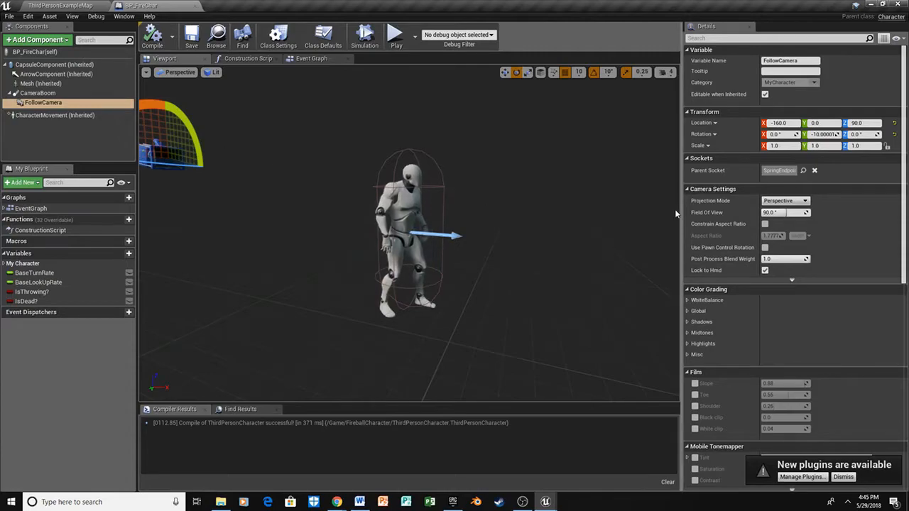
Set the skeletal mesh of BP_FireChar's inherited Mesh component to exo_red
left_click(41, 83)
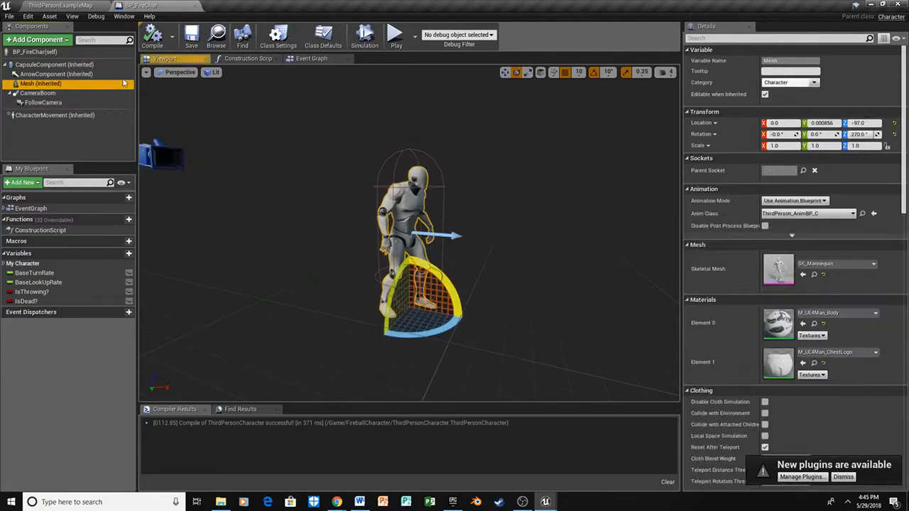
left_click(870, 263)
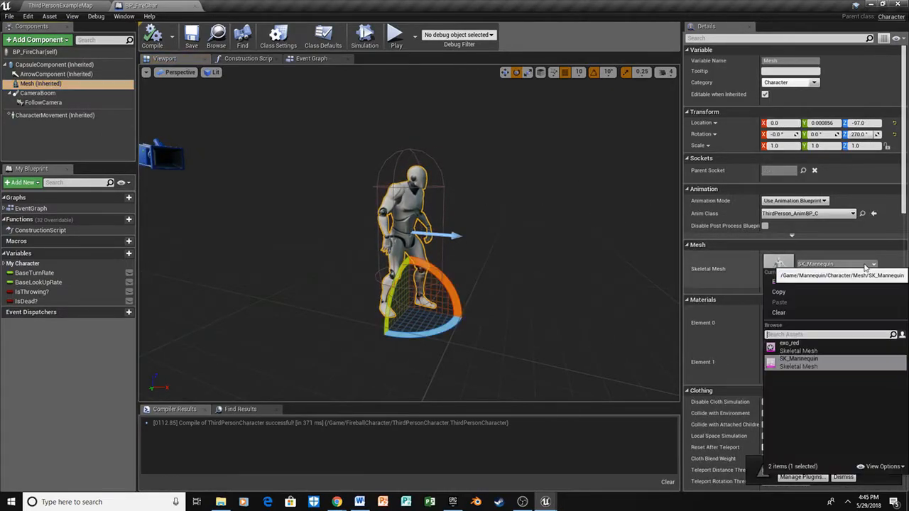
left_click(789, 347)
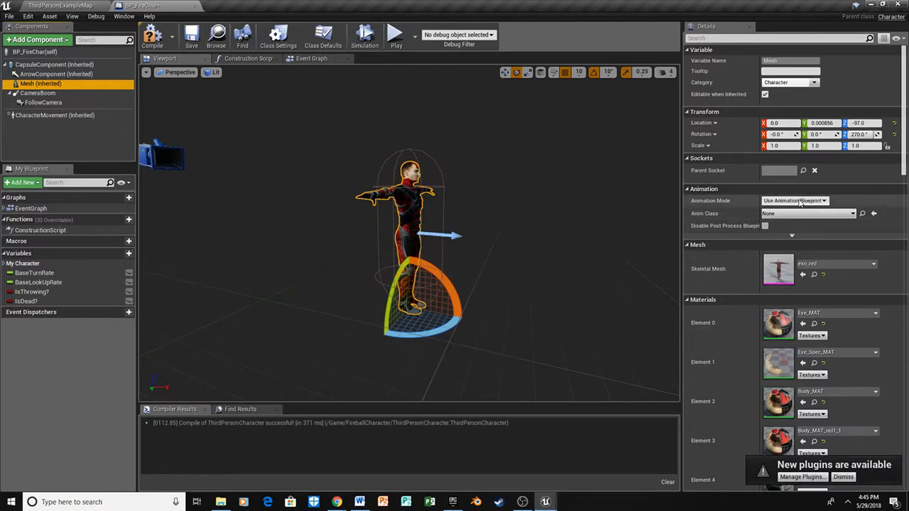
Assign ABP_FireChar as the Mesh component's Anim Class, then compile and save the blueprint
left_click(819, 215)
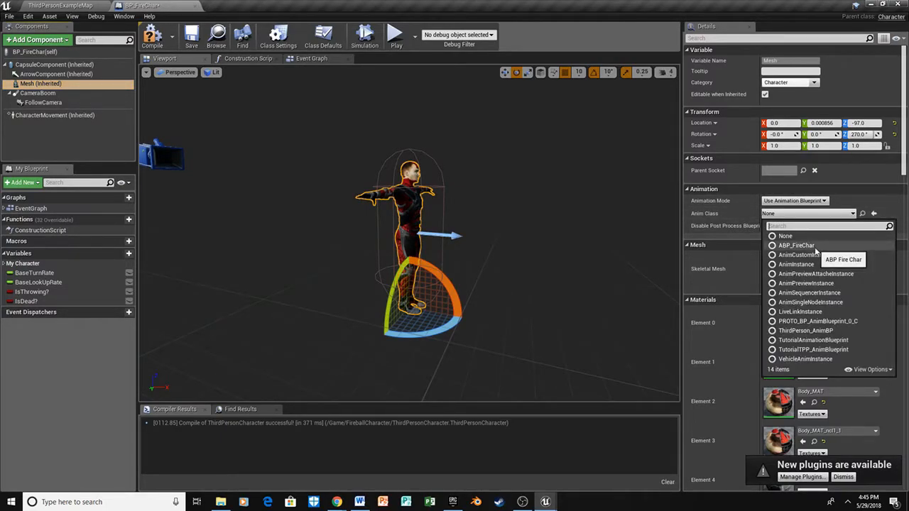
left_click(815, 248)
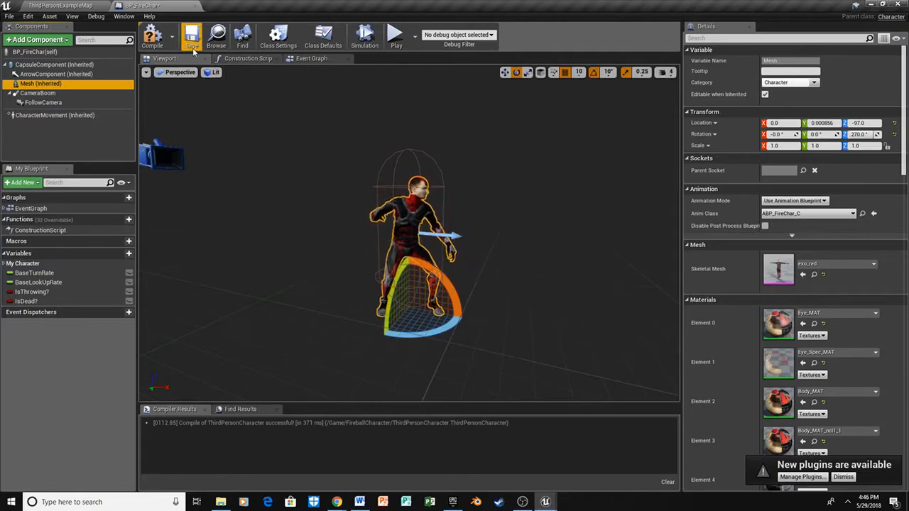
left_click(155, 41)
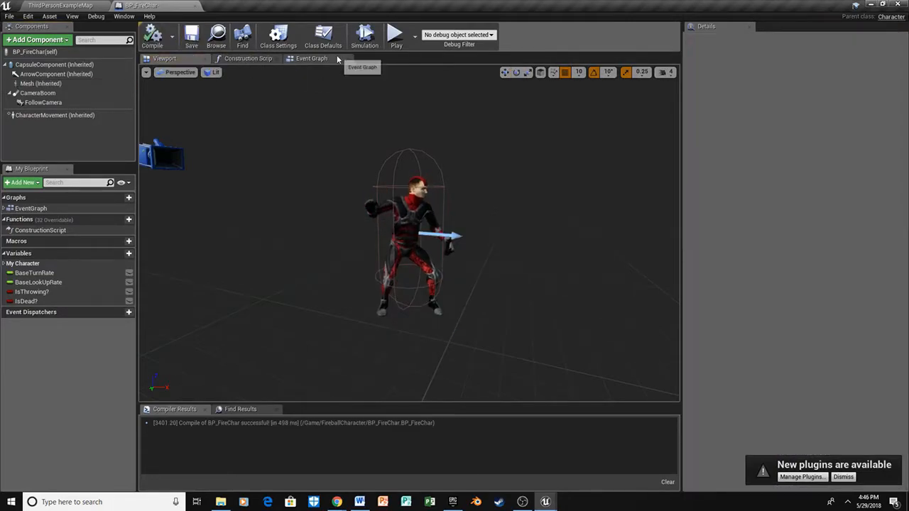
Add an InputAction Fire event in an empty area of BP_FireChar's Event Graph below the existing nodes
left_click(312, 58)
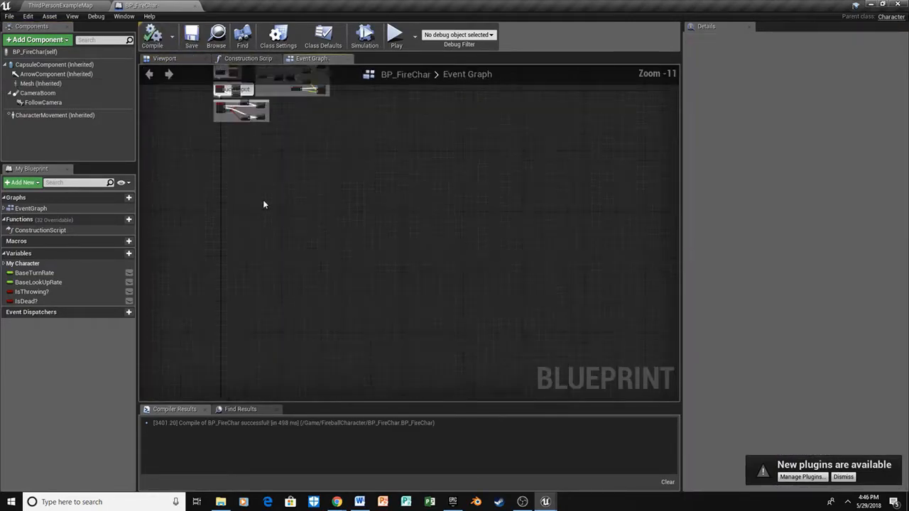
right_click_drag(331, 229, 425, 337)
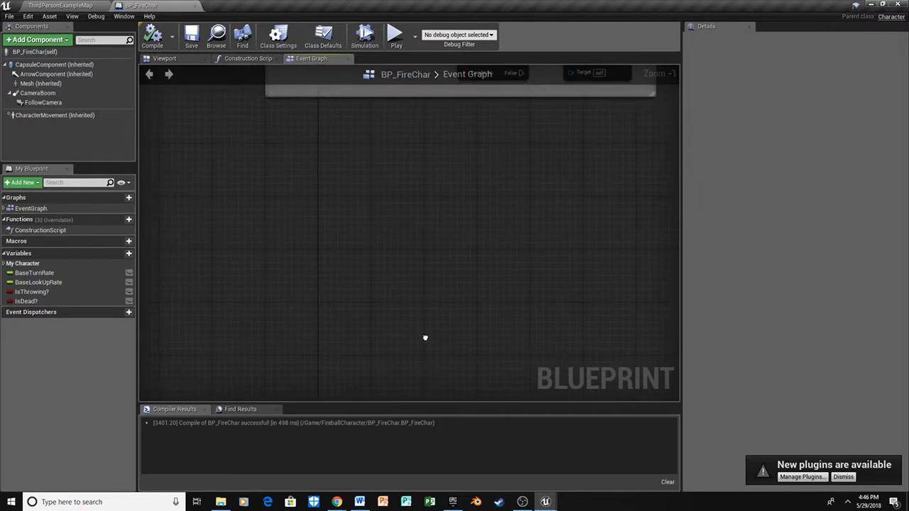
right_click(301, 240)
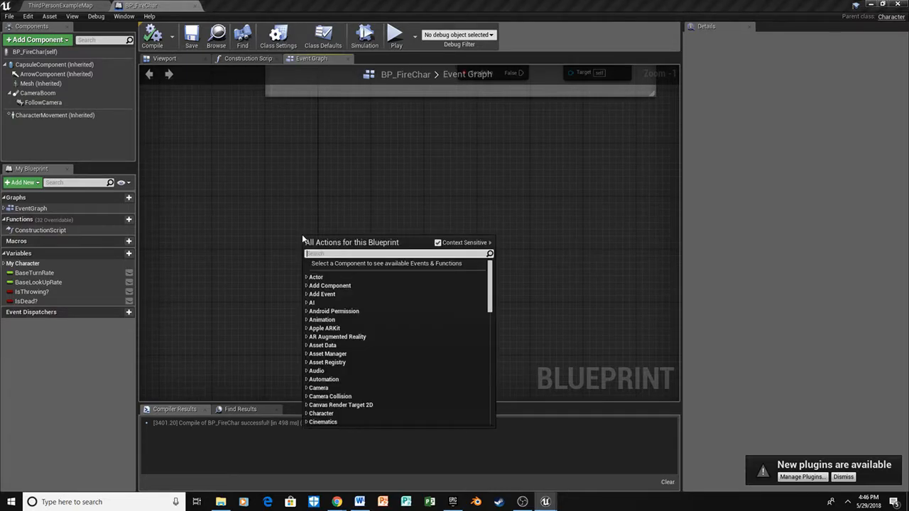
type("fire")
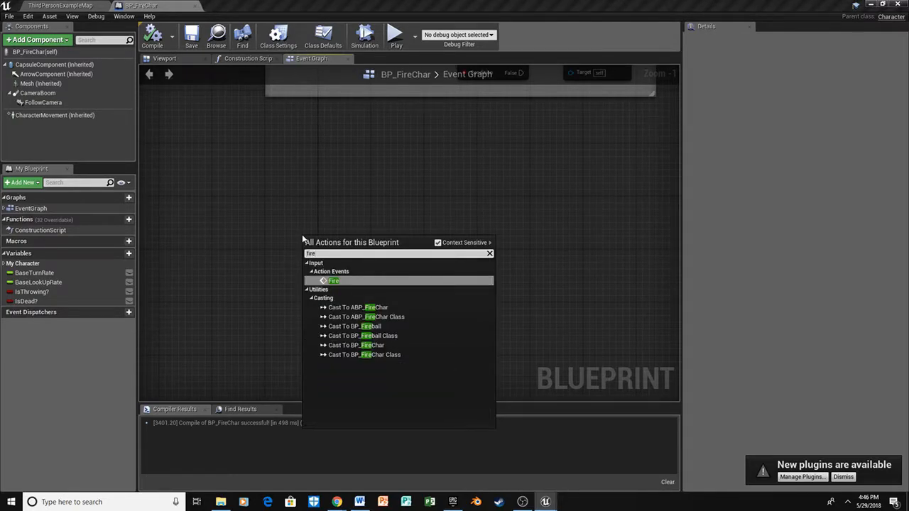
key("Return")
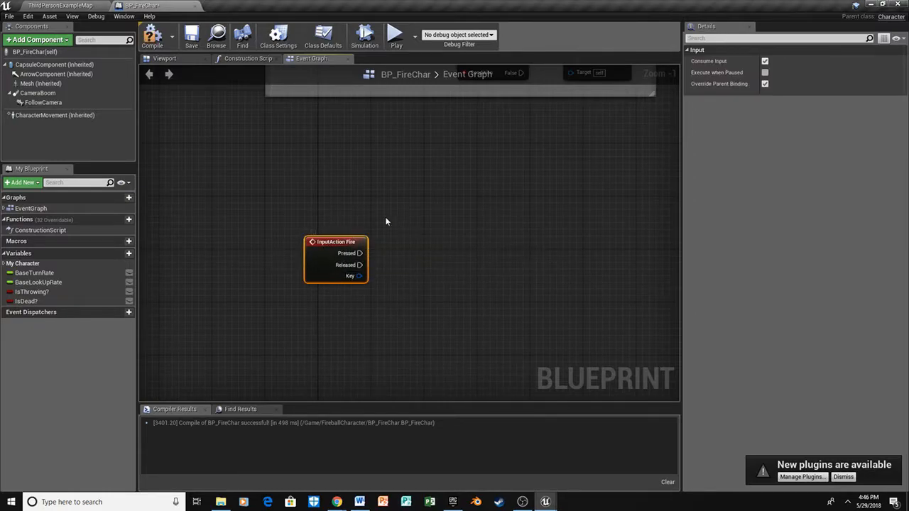
left_click_drag(332, 257, 279, 216)
right_click_drag(410, 224, 376, 218)
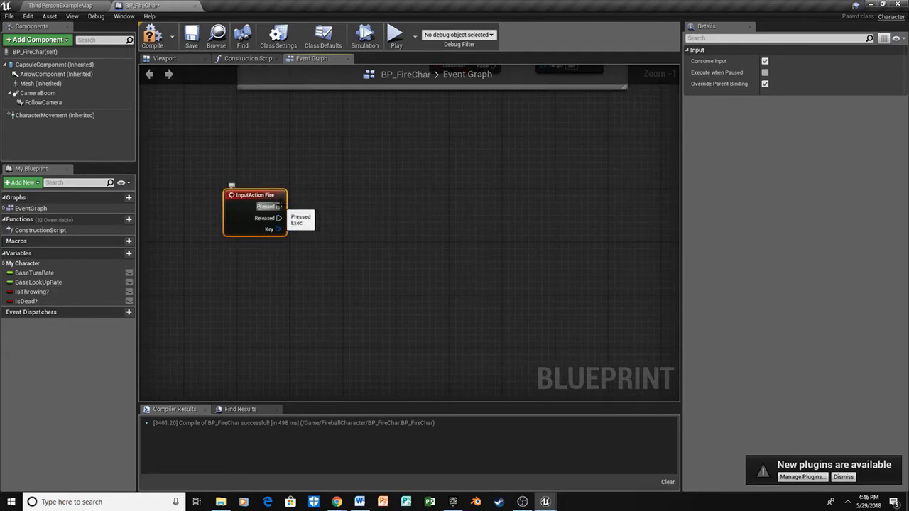
Add a Branch node executed by the Fire event's Pressed output and use the IsThrowing? variable as its condition
left_click(369, 205)
left_click_drag(278, 206, 410, 203)
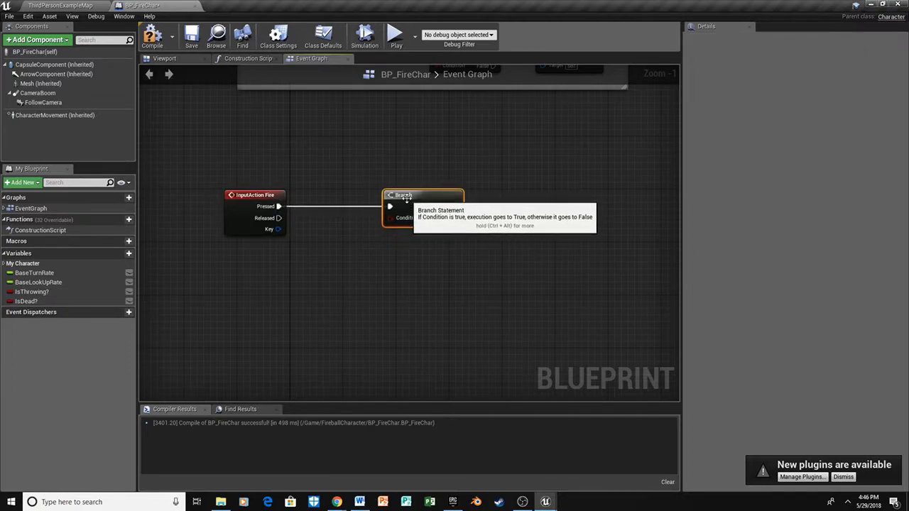
left_click_drag(44, 293, 392, 226)
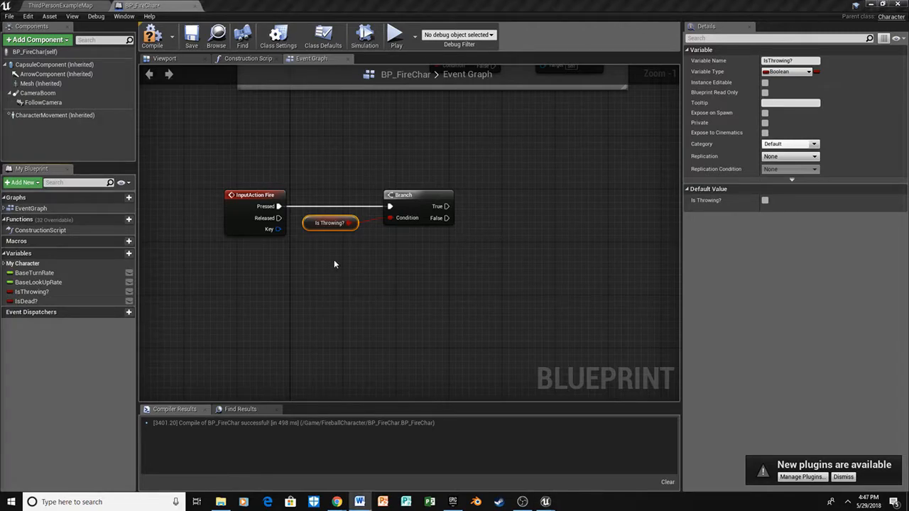
Add a Character Movement reference and feed it into a new Disable Movement node placed beside the Branch
right_click(291, 295)
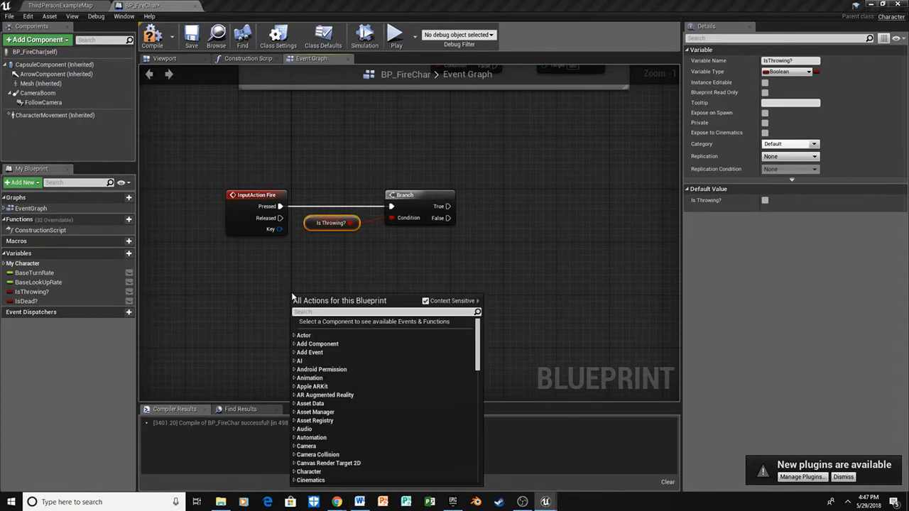
type("ch")
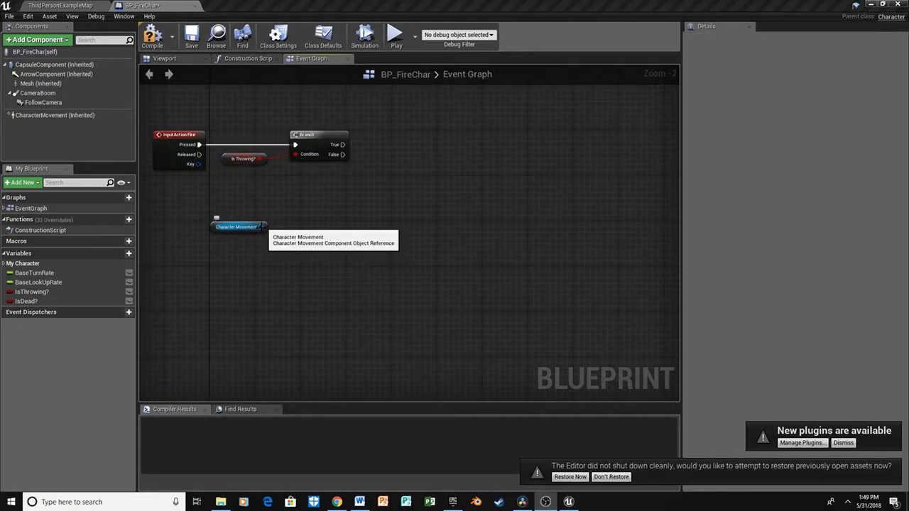
left_click(260, 254)
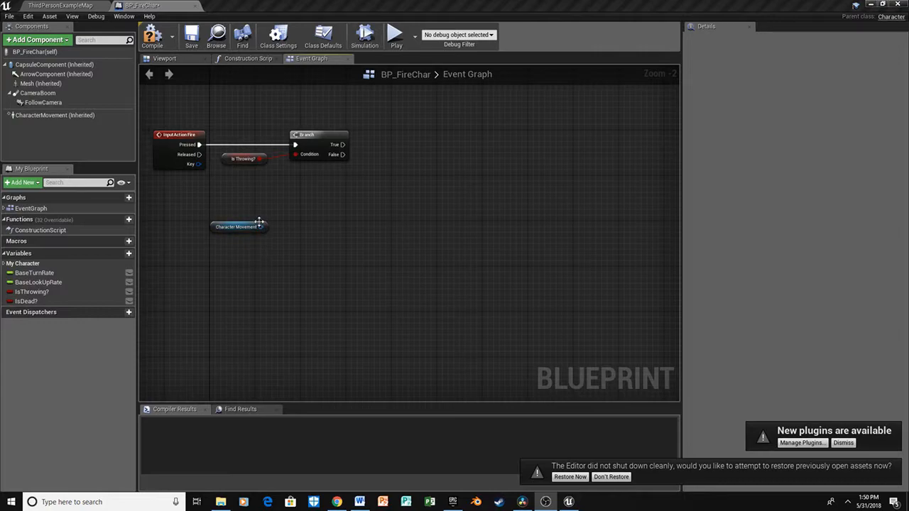
left_click_drag(261, 227, 406, 188)
type("dis")
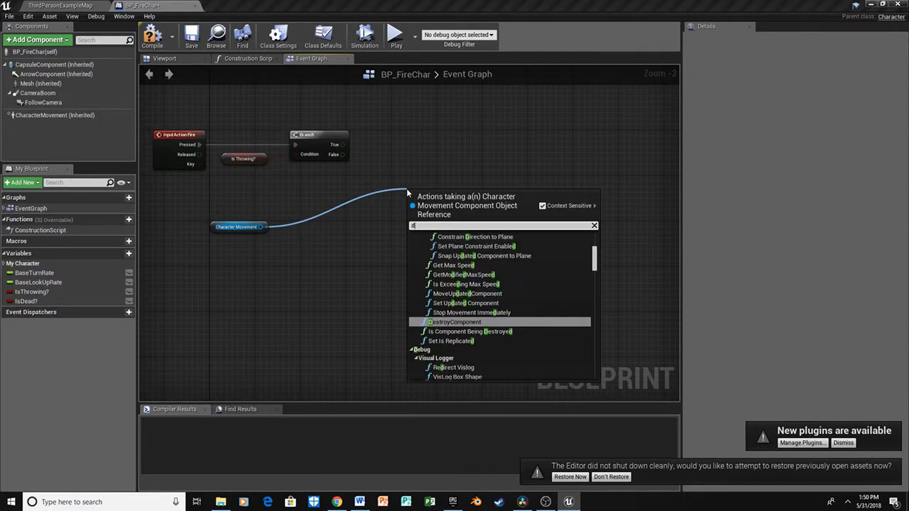
key("Return")
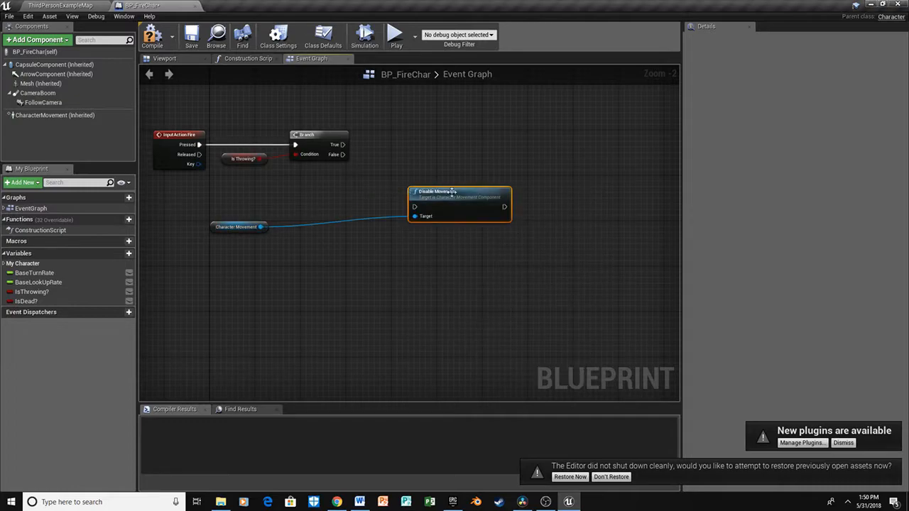
left_click_drag(450, 204, 430, 142)
Add a Stop Movement Immediately node targeting Character Movement and chain it after Disable Movement, executed from the Branch's False output
left_click_drag(245, 226, 401, 208)
type("sop")
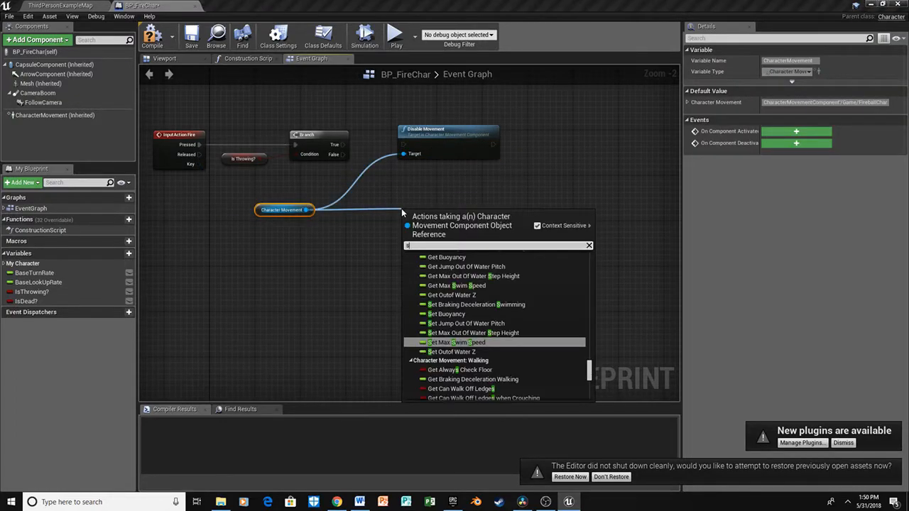
key("Return")
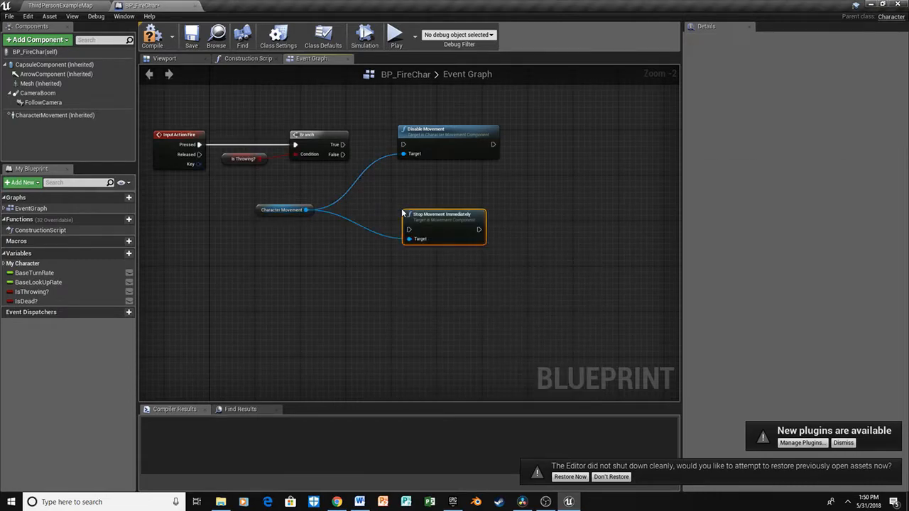
left_click_drag(442, 228, 577, 146)
left_click_drag(493, 145, 545, 145)
left_click_drag(343, 154, 403, 144)
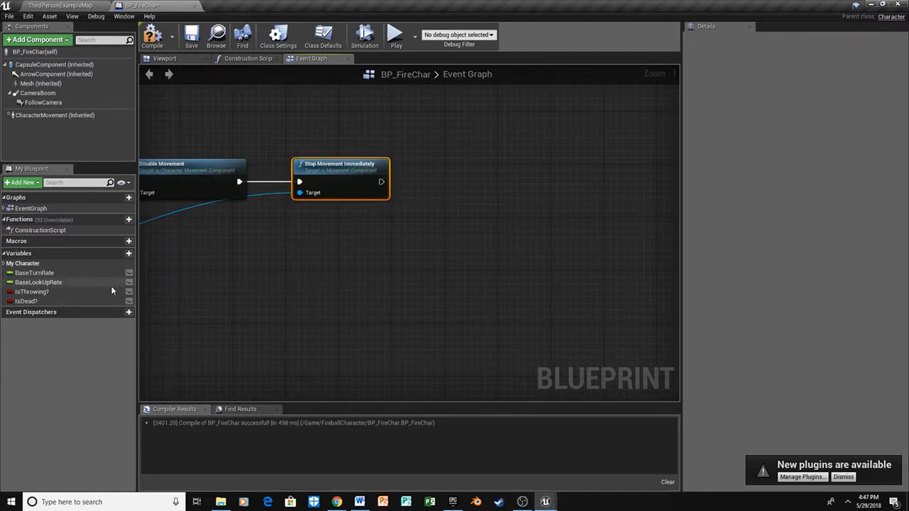
Add a Set IsThrowing? node executed after Stop Movement Immediately and set its value to true
left_click_drag(67, 291, 460, 181)
left_click_drag(381, 183, 453, 182)
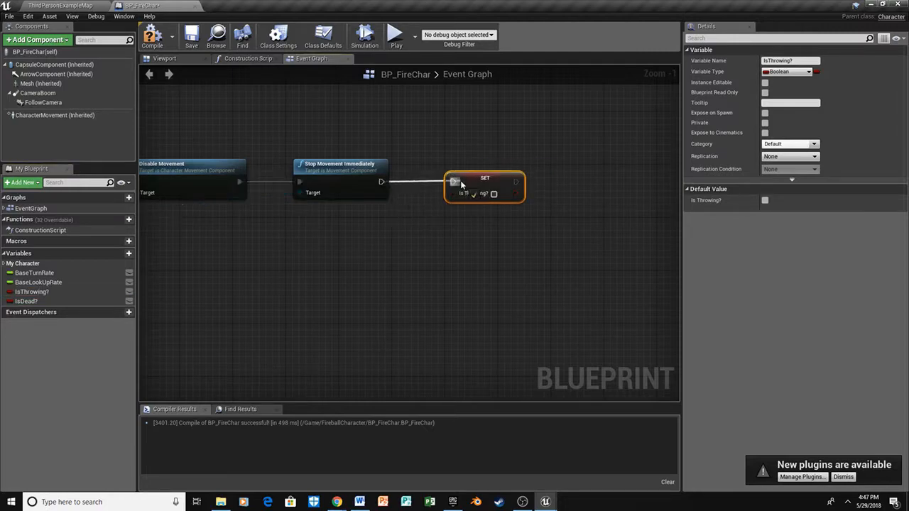
left_click(493, 194)
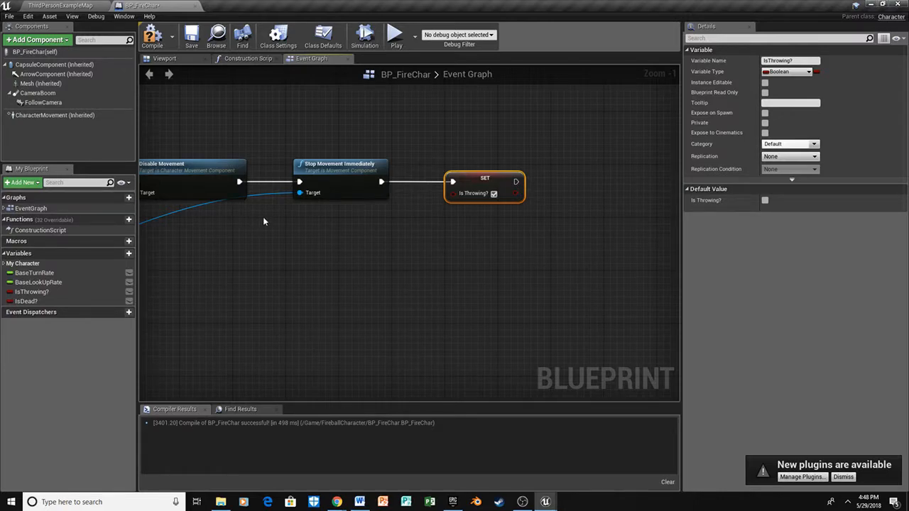
Add a Spawn Emitter Attached node after the Set IsThrowing? node, use P_Fireballcharge as its Emitter Template, and space the nodes out
right_click_drag(451, 262, 318, 298)
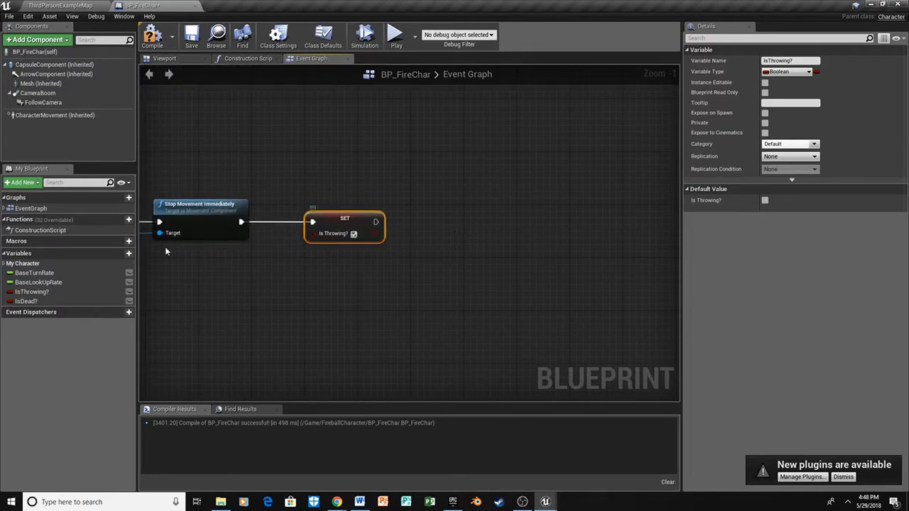
right_click_drag(300, 269, 228, 273)
left_click_drag(303, 226, 387, 235)
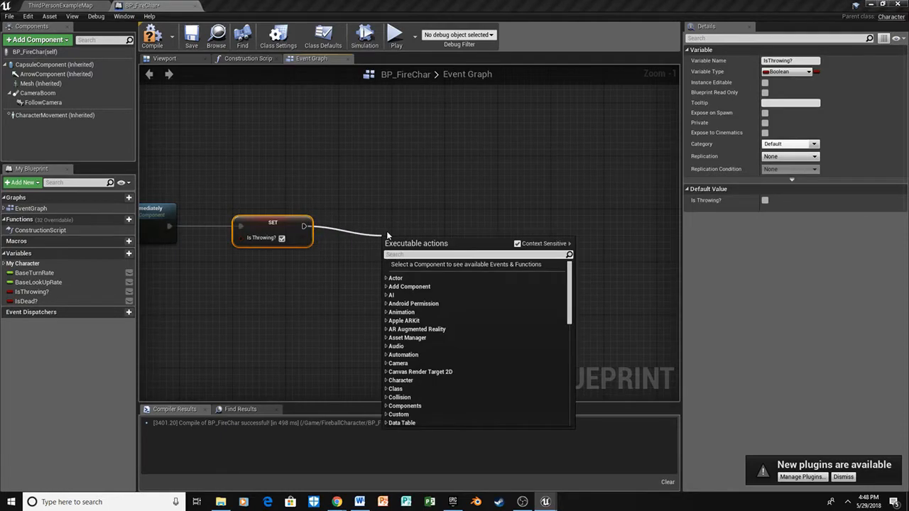
type("sp")
key("Return")
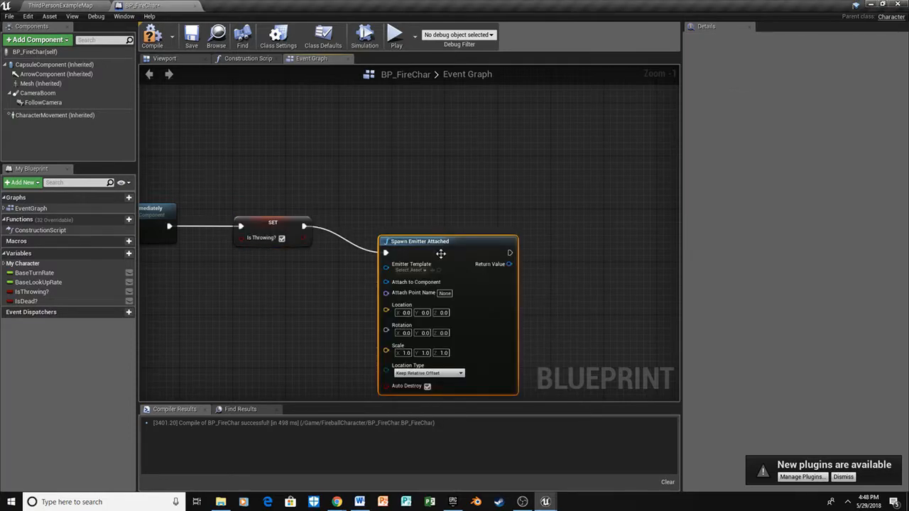
left_click_drag(440, 254, 466, 227)
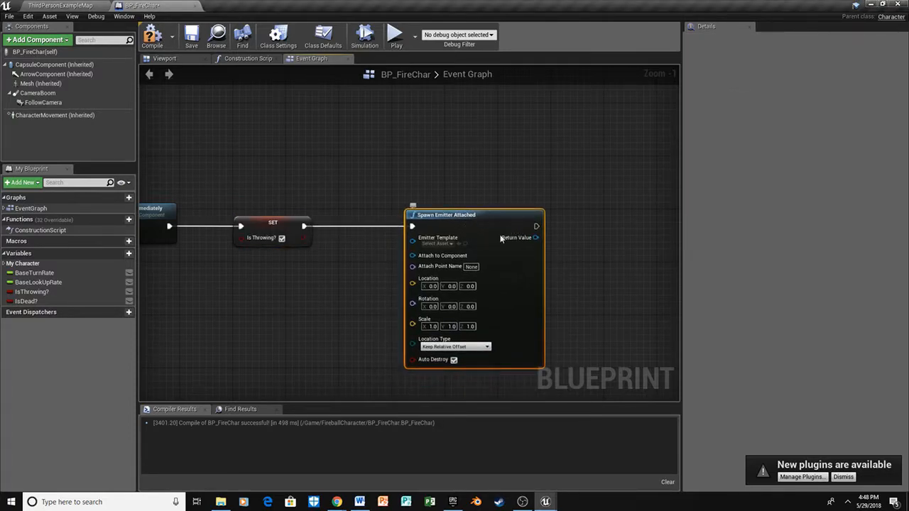
left_click(450, 245)
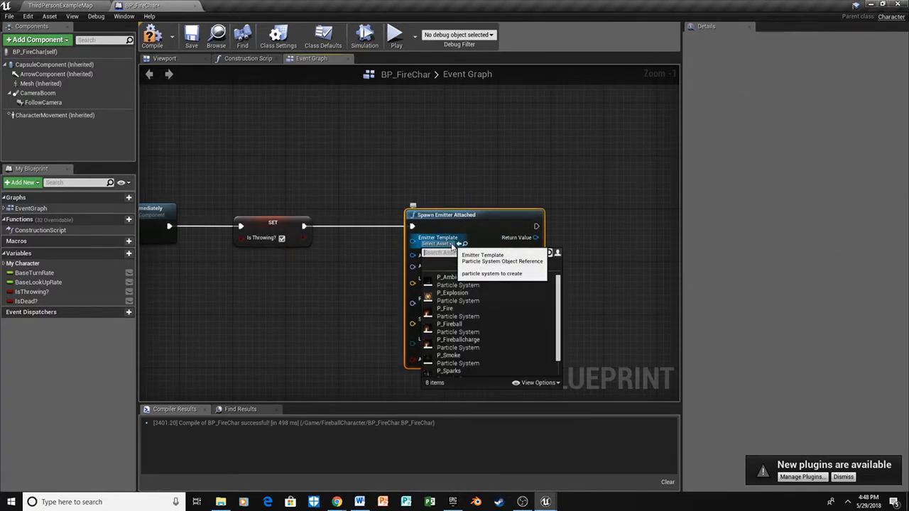
left_click(449, 343)
left_click_drag(468, 225, 521, 224)
left_click_drag(296, 227, 337, 227)
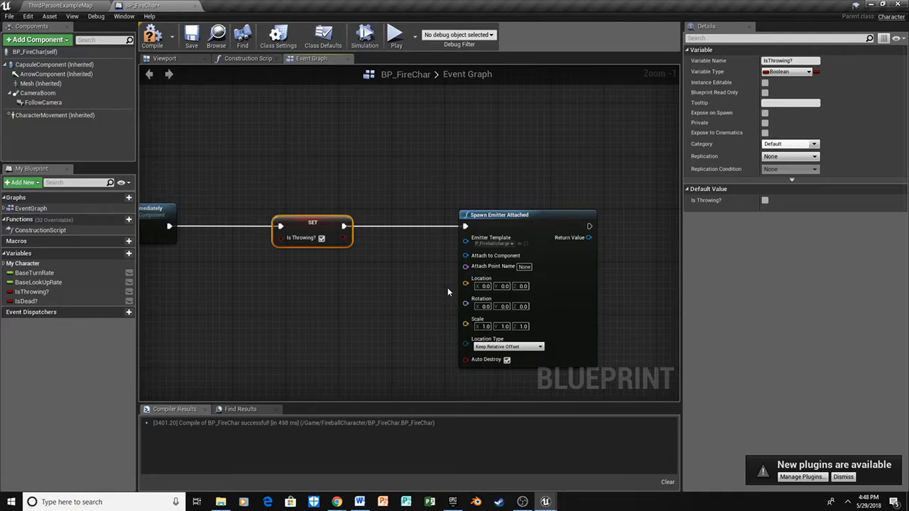
Open the skeleton of the Mesh component's exo_red skeletal mesh and add a socket to its RightHand bone
left_click(177, 61)
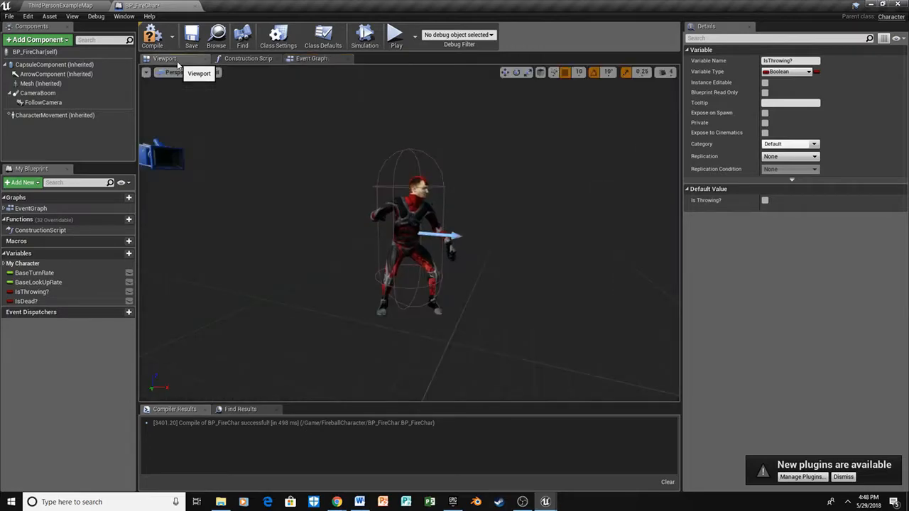
left_click(79, 84)
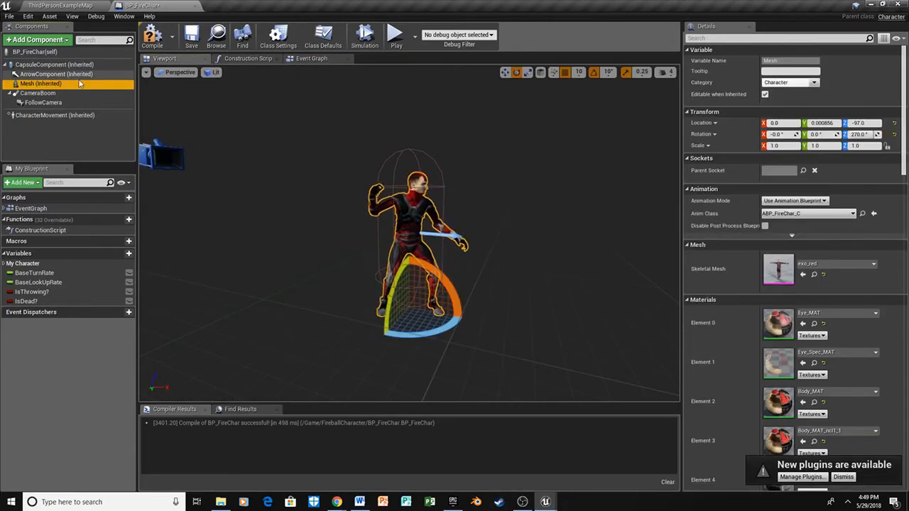
double_click(780, 273)
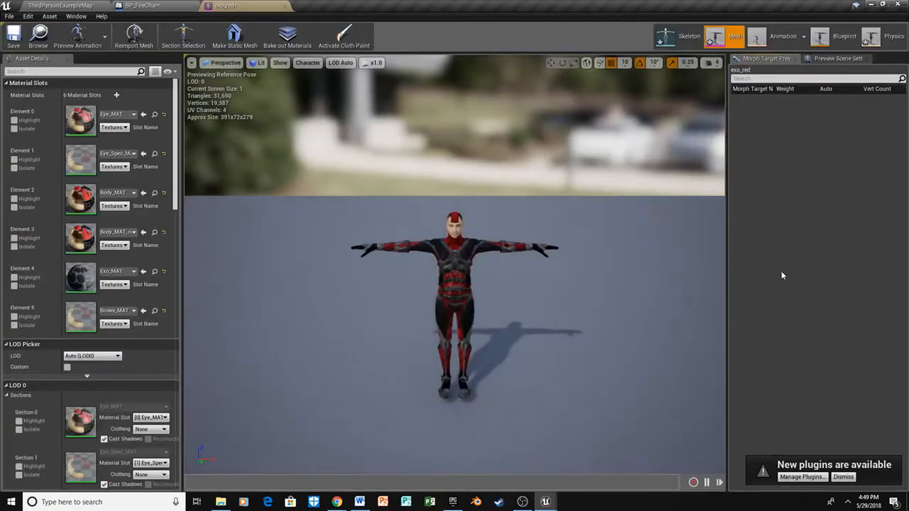
left_click(681, 41)
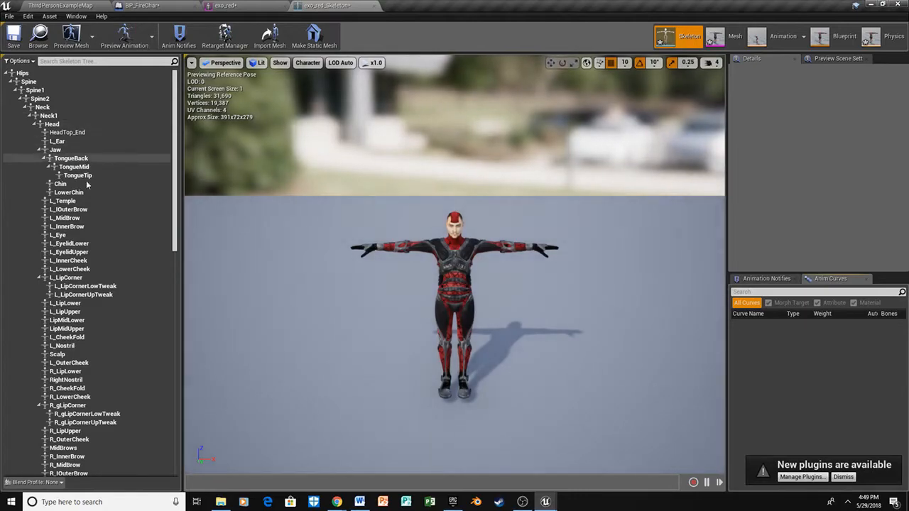
left_click(370, 246)
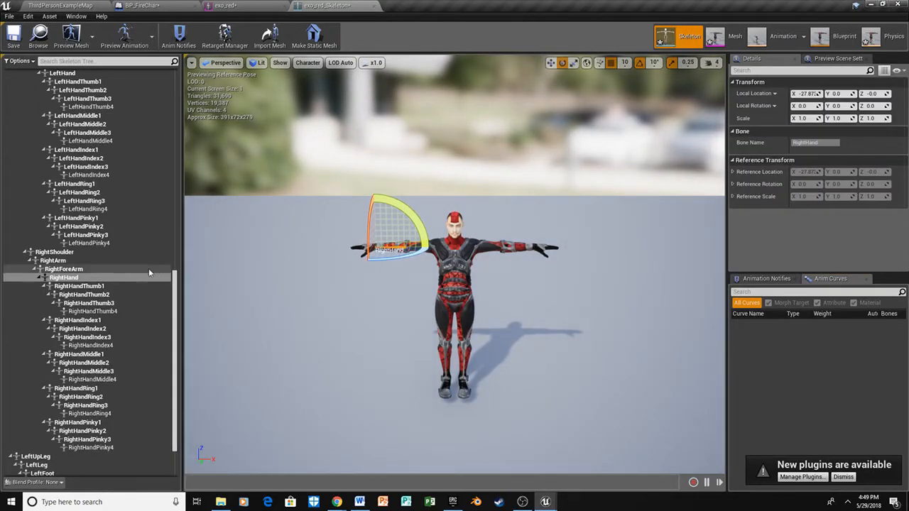
right_click(80, 280)
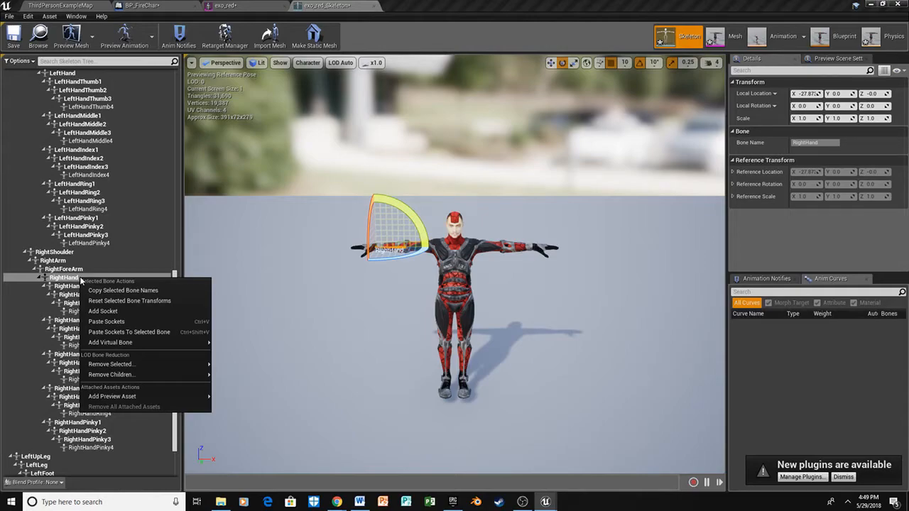
left_click(115, 310)
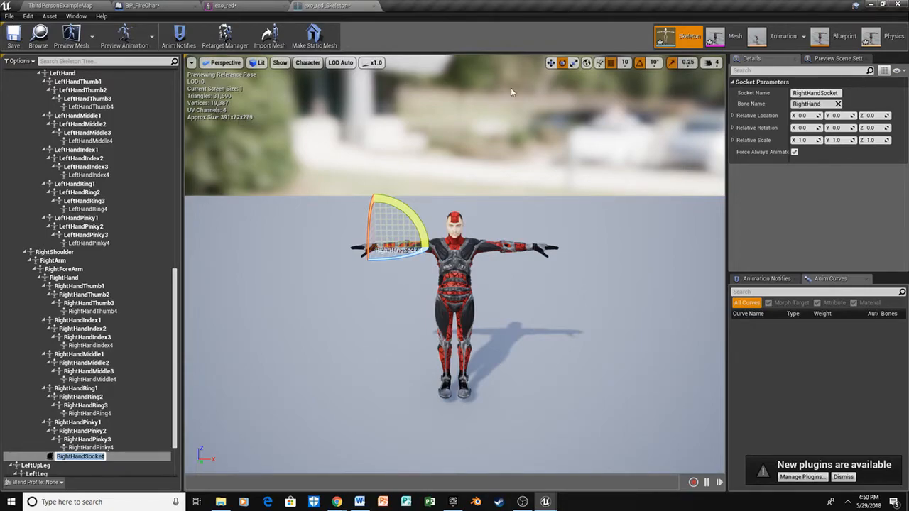
Move RightHandSocket to just below the palm, at a relative location of about X -10.33, Y 9.38
left_click(552, 64)
left_click_drag(375, 219, 374, 228)
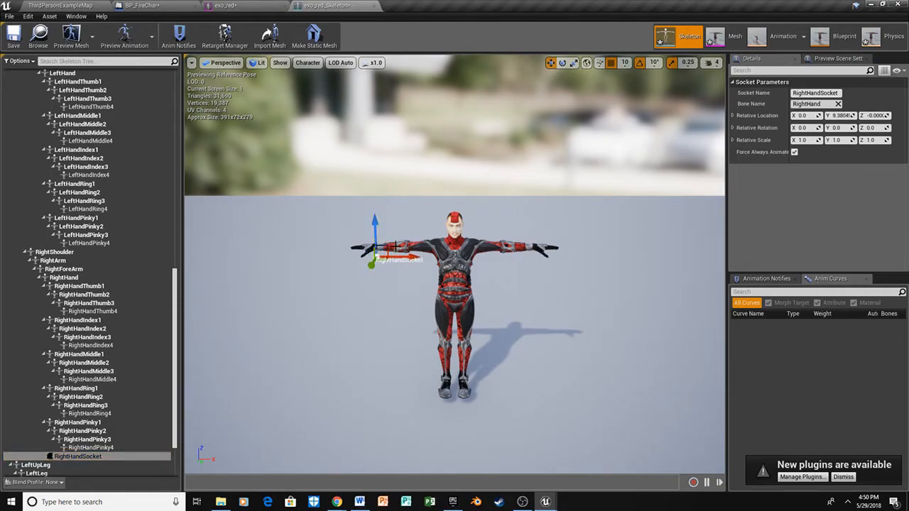
left_click_drag(407, 258, 396, 257)
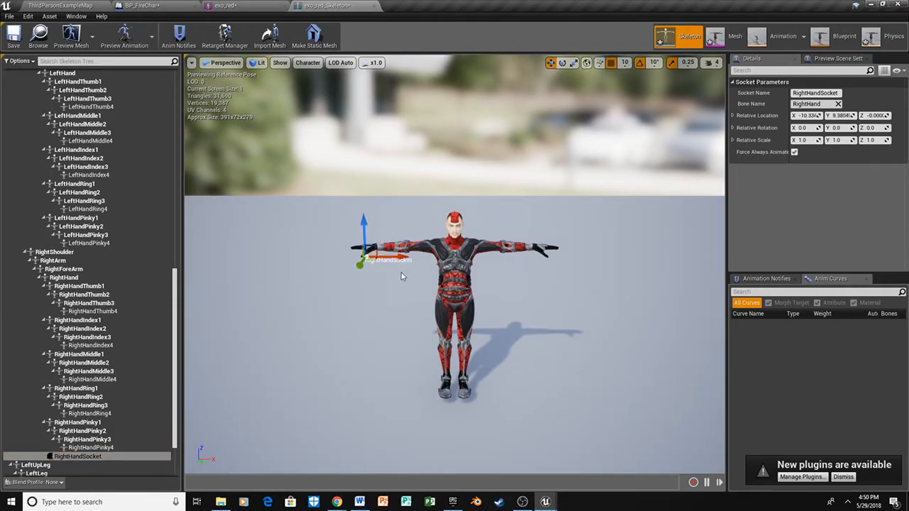
Attach the P_Fireballcharge particle system to RightHandSocket as a preview asset
right_click(101, 457)
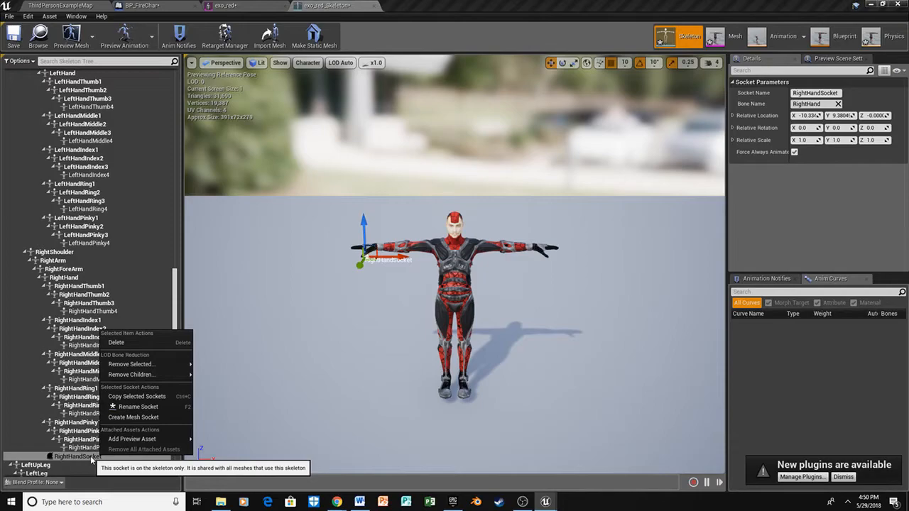
mouse_move(146, 440)
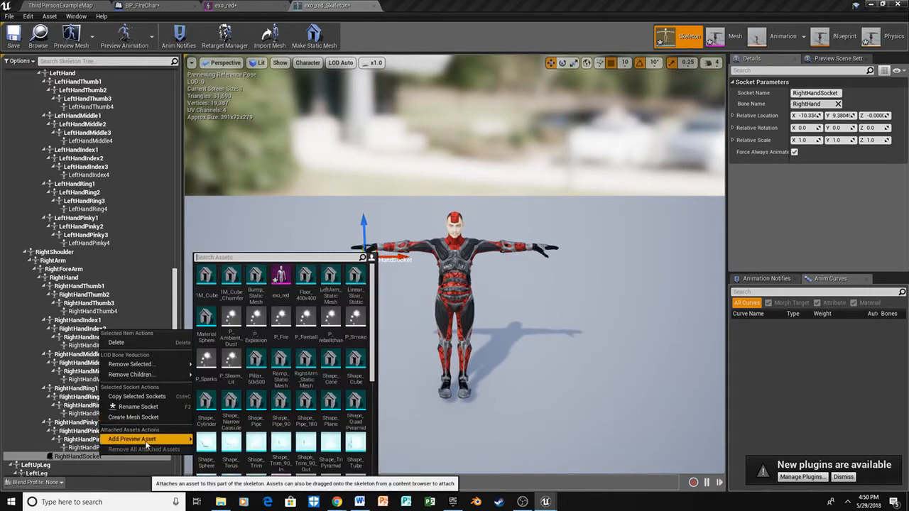
left_click(330, 320)
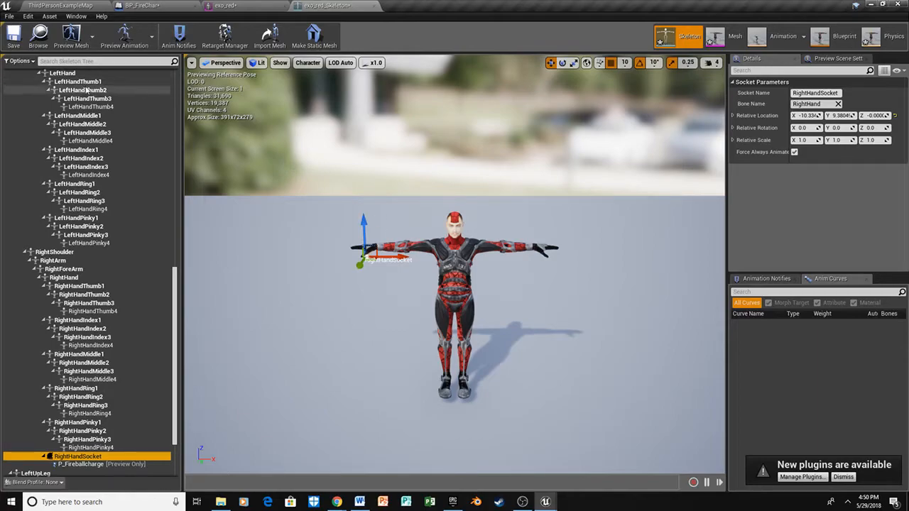
Save exo_red_Skeleton, then close the skeleton and mesh editors to return to BP_FireChar
left_click(11, 41)
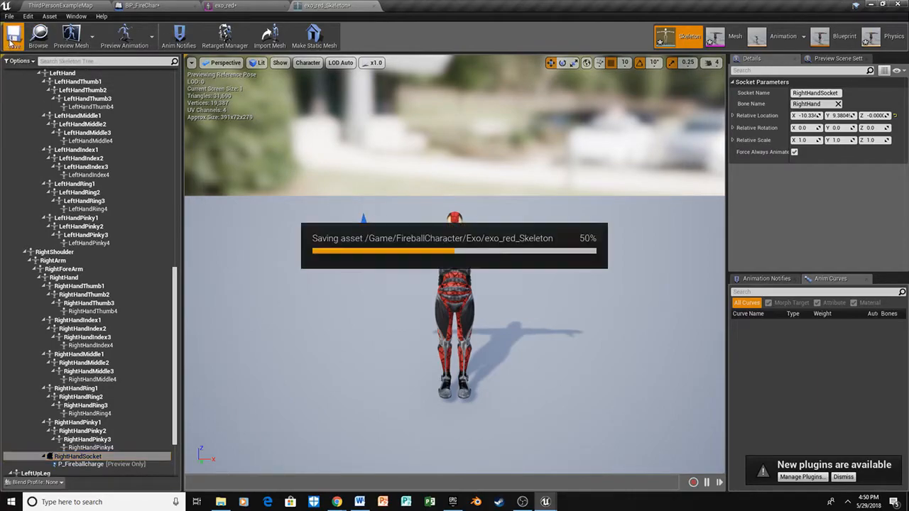
left_click(374, 6)
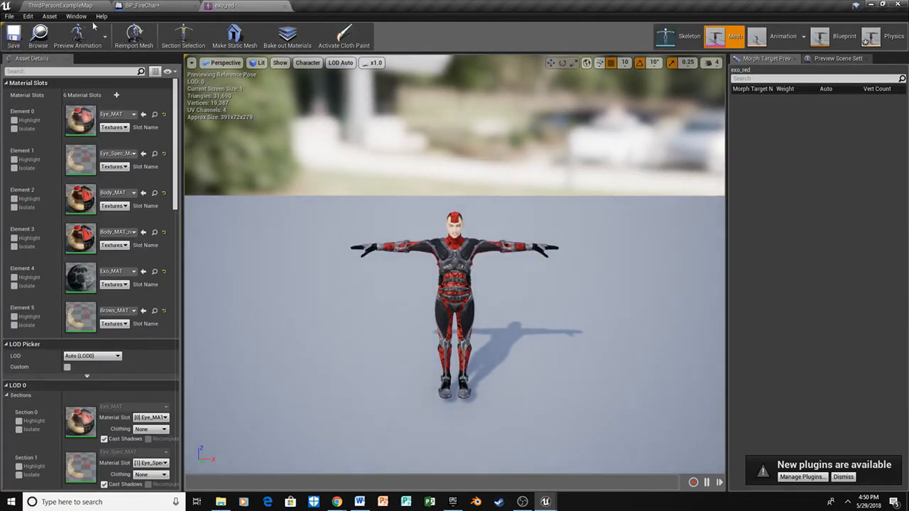
left_click(279, 7)
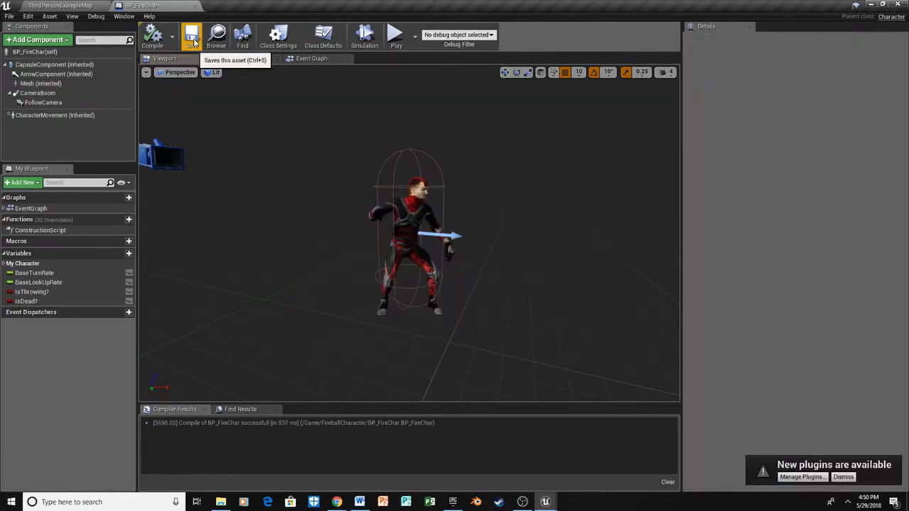
Add a Mesh reference to the Event Graph and connect it to Spawn Emitter Attached's Attach to Component input
left_click(312, 58)
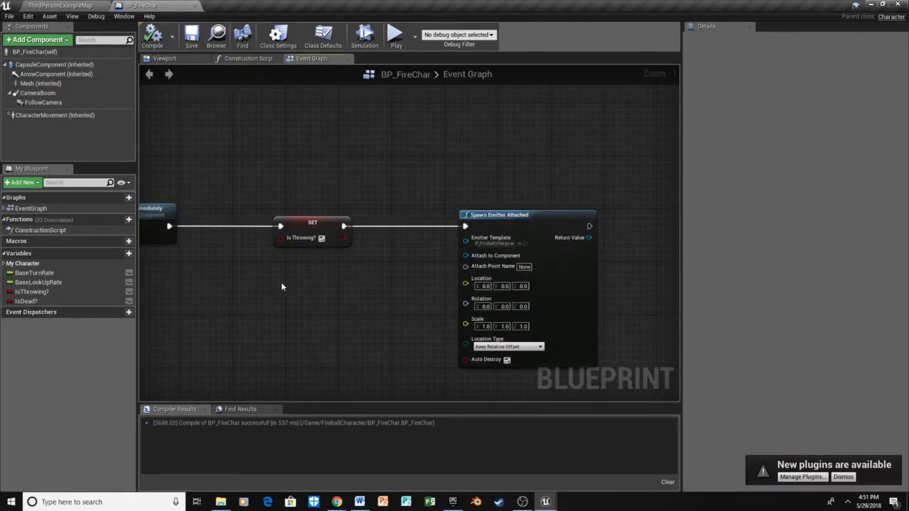
left_click_drag(70, 83, 238, 315)
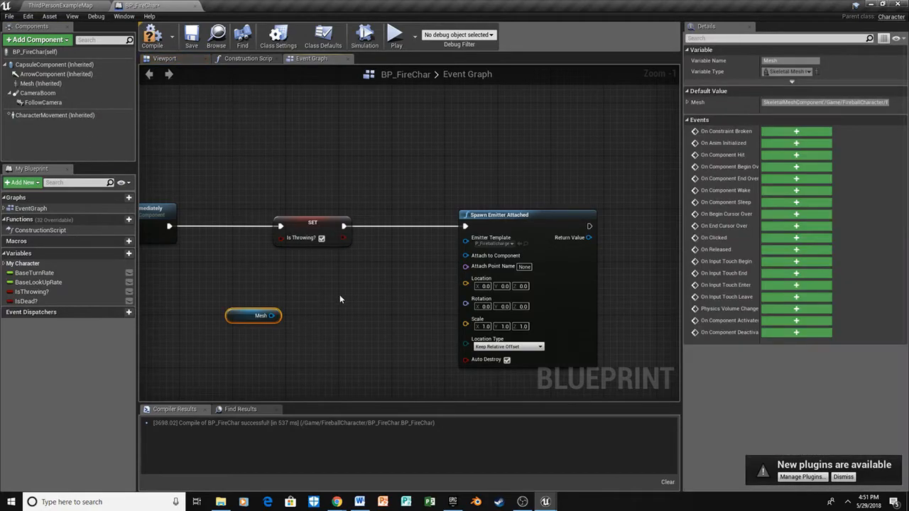
right_click_drag(339, 295, 326, 260)
left_click_drag(259, 280, 459, 225)
Add a Get Socket Location node for RightHandSocket from Mesh and connect its return value to Spawn Emitter Attached's Location
right_click_drag(217, 272, 326, 253)
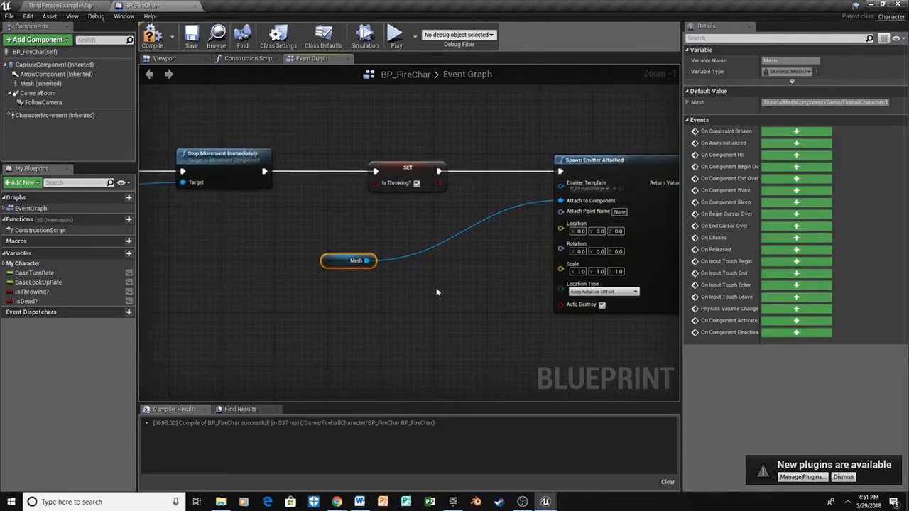
left_click_drag(366, 247, 412, 249)
type("get so")
key("Return")
left_click_drag(518, 271, 561, 223)
left_click(468, 282)
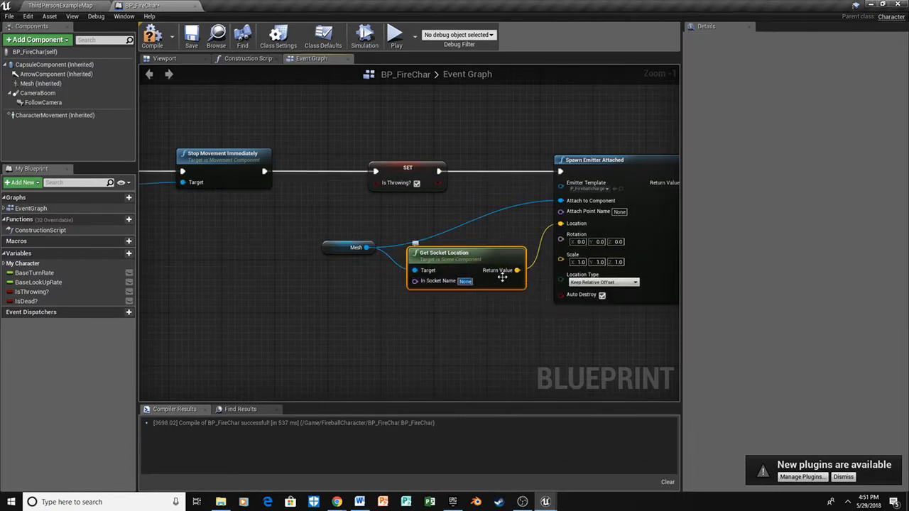
key("ctrl+v")
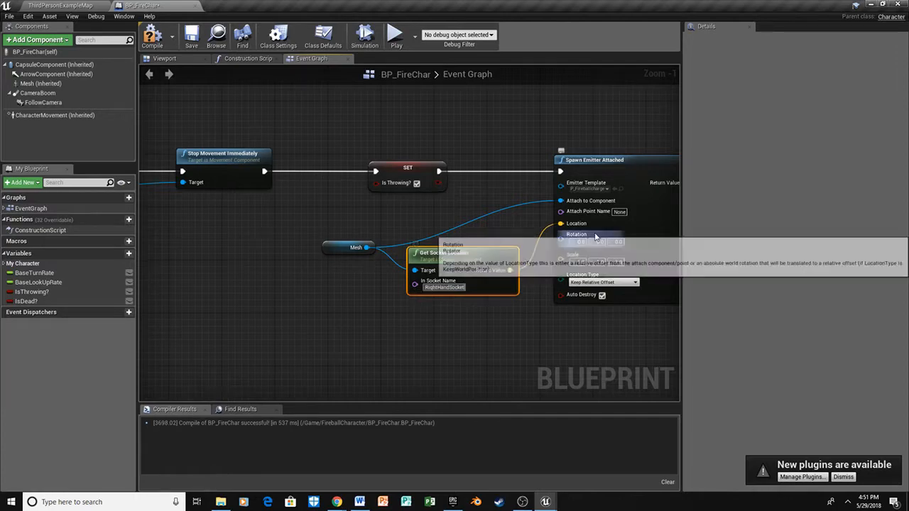
Set Spawn Emitter Attached's attach point name to RightHandSocket and its location type to Keep World Position
left_click(619, 212)
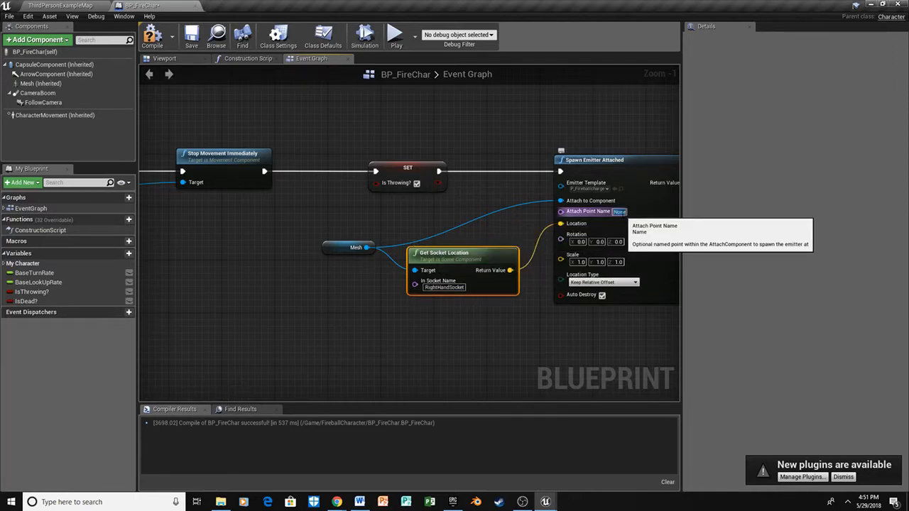
key("ctrl+v")
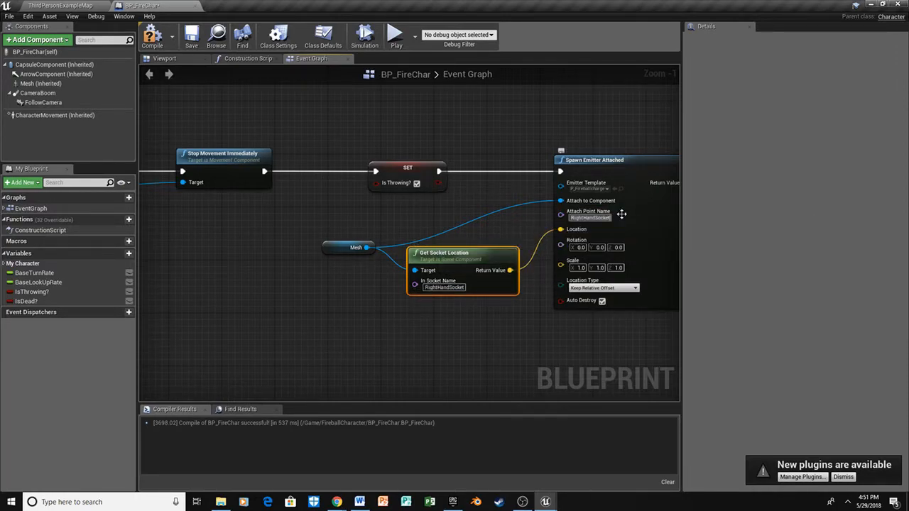
left_click(632, 289)
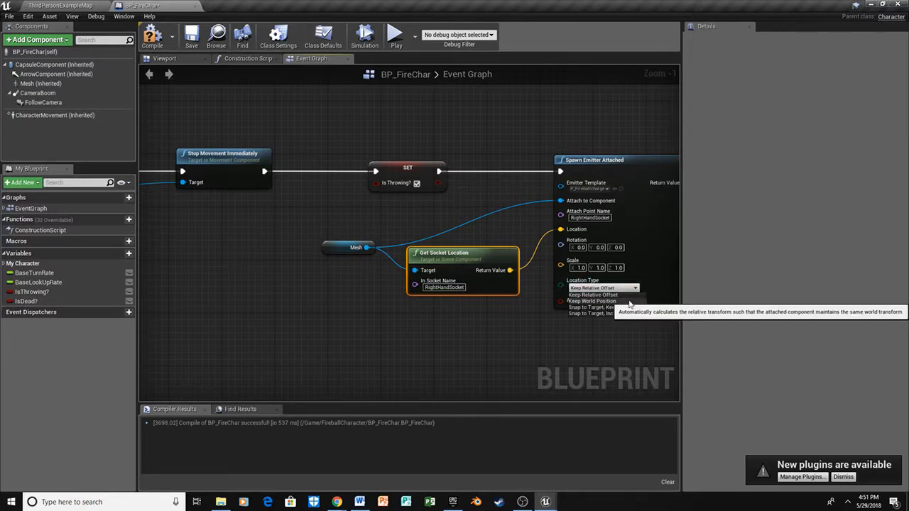
left_click(629, 301)
Add a Delay node after Spawn Emitter Attached with a duration of 0.8
right_click_drag(644, 320, 404, 273)
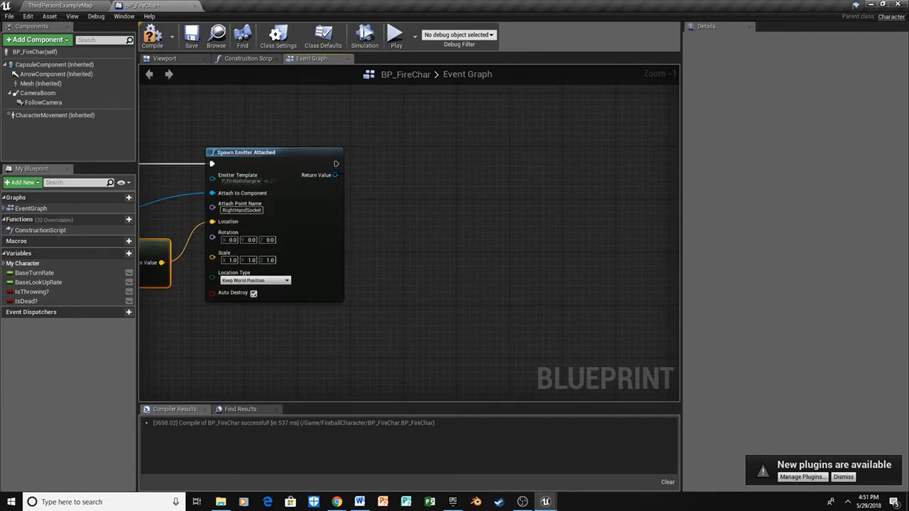
left_click_drag(336, 164, 446, 167)
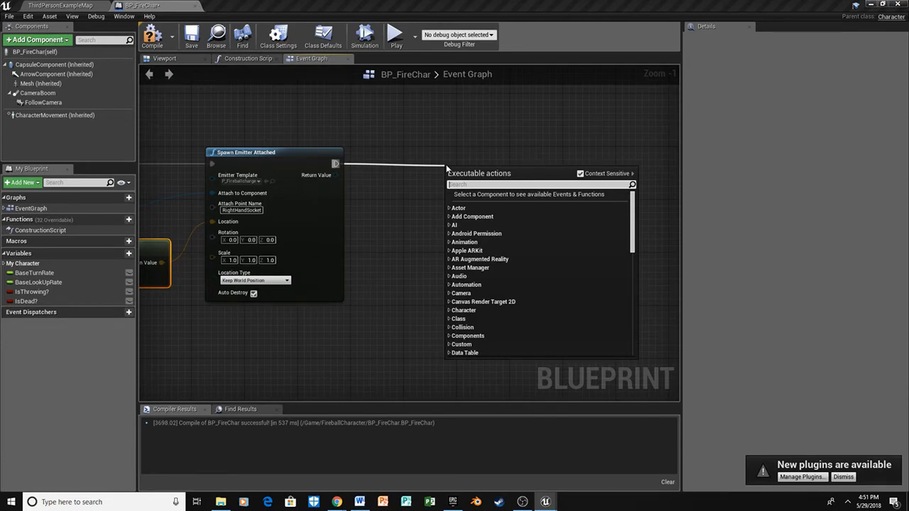
type("delay")
key("Return")
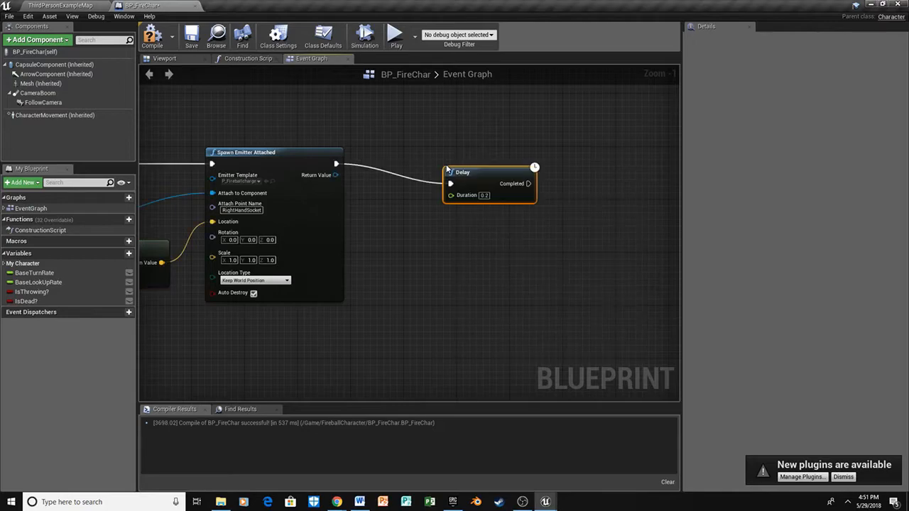
left_click(486, 194)
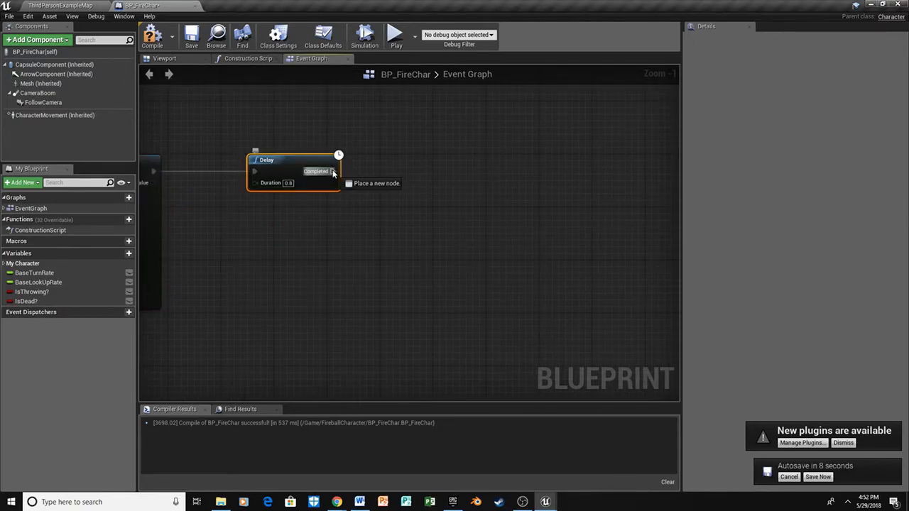
Add a SpawnActor node for BP_Fireball after the Delay, with collision handling set to Always Spawn, Ignore Collisions
left_click_drag(334, 172, 431, 171)
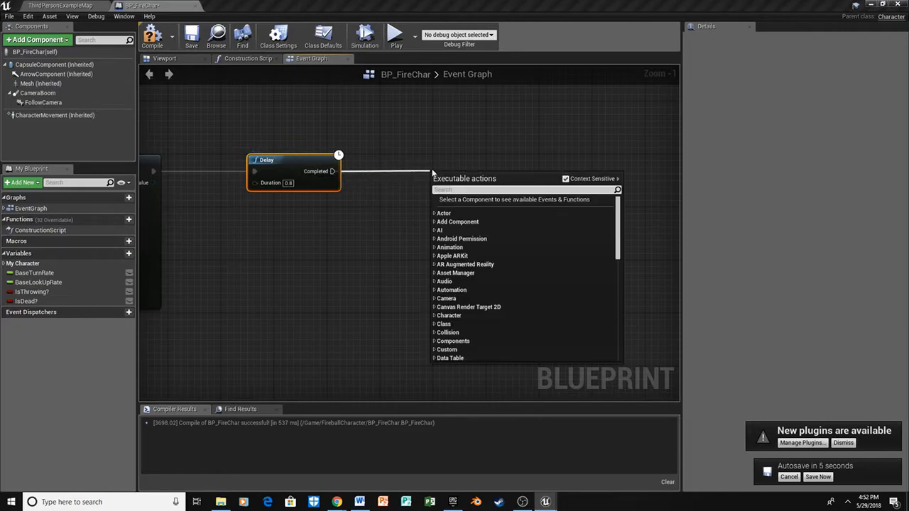
type("spaw")
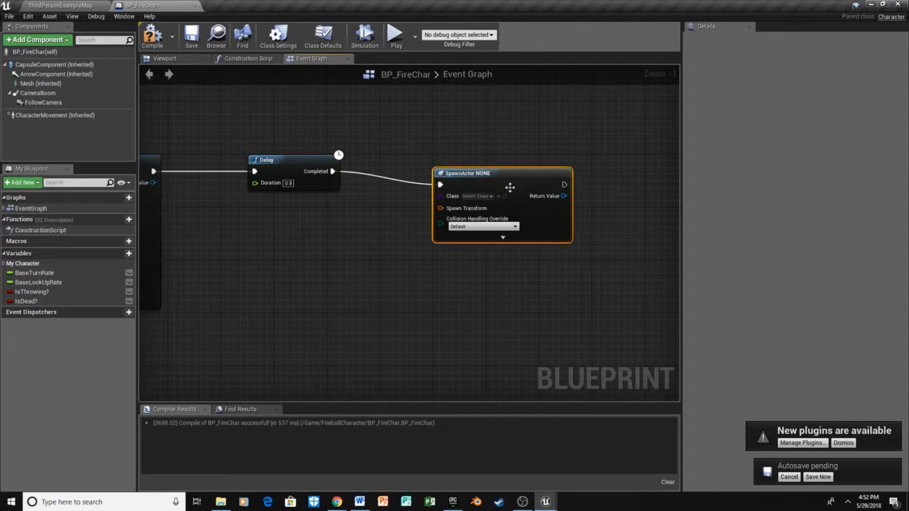
left_click(505, 183)
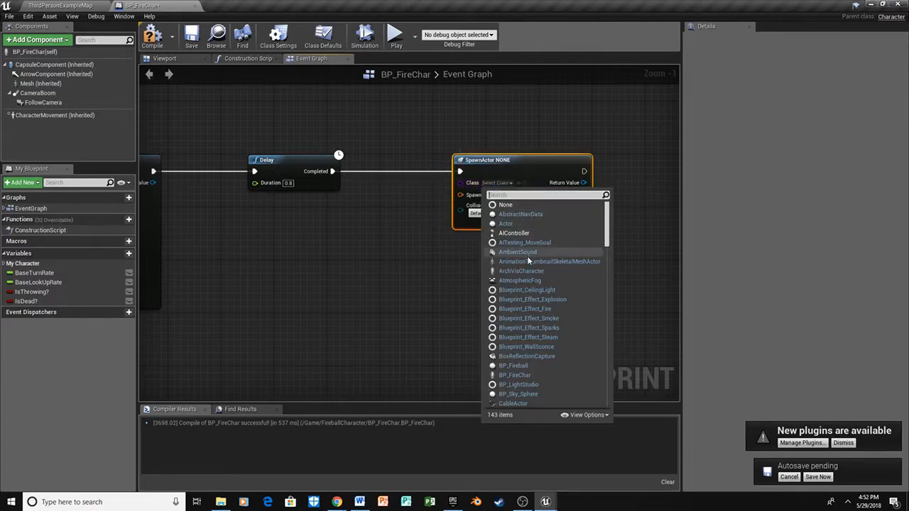
left_click(530, 367)
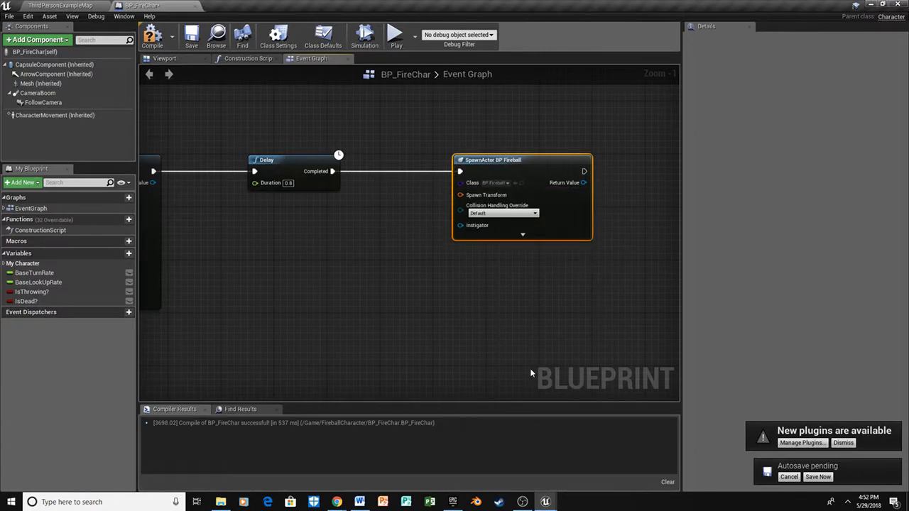
left_click(529, 214)
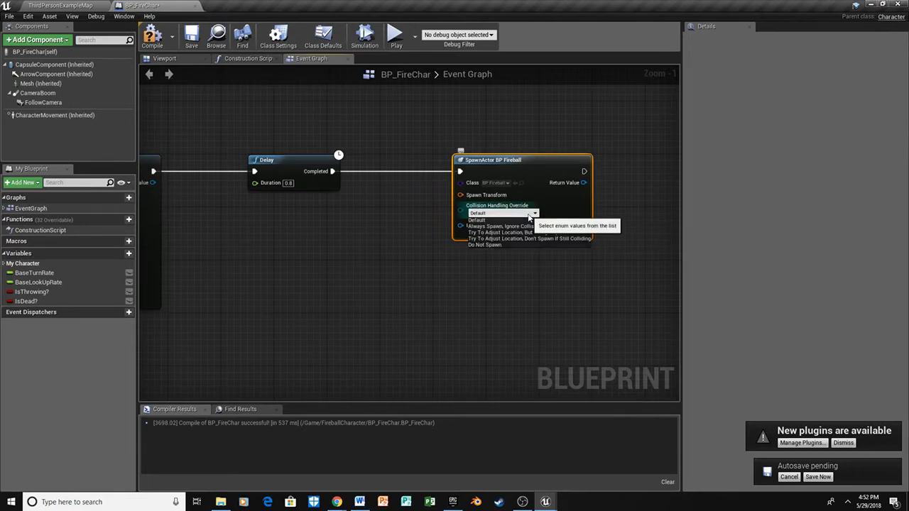
left_click(542, 226)
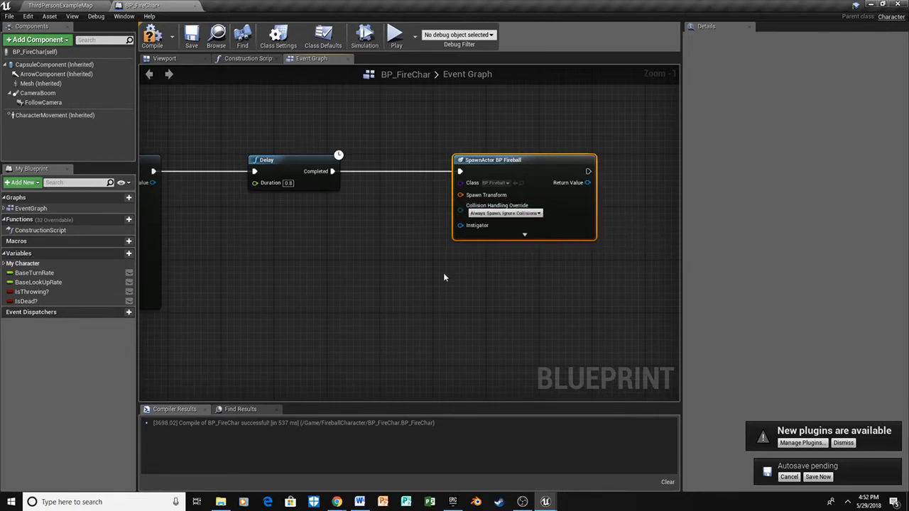
right_click_drag(443, 272, 532, 267)
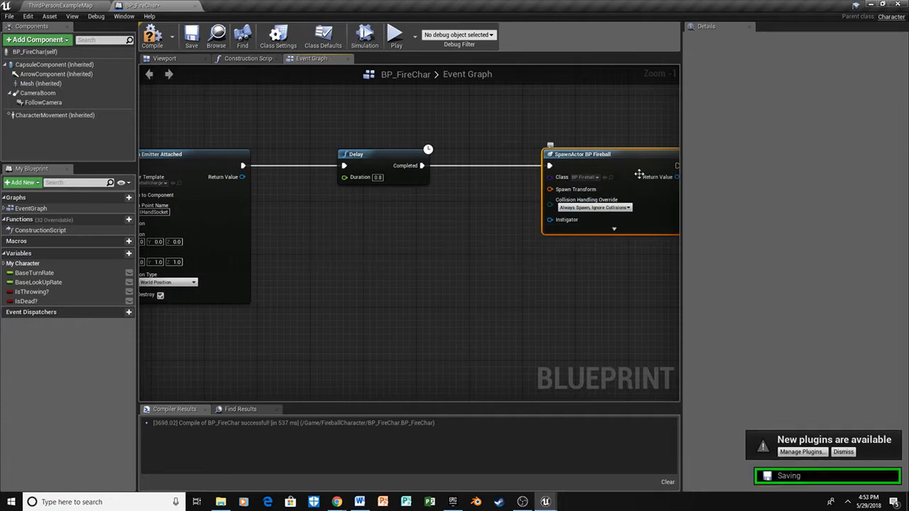
left_click_drag(636, 167, 661, 169)
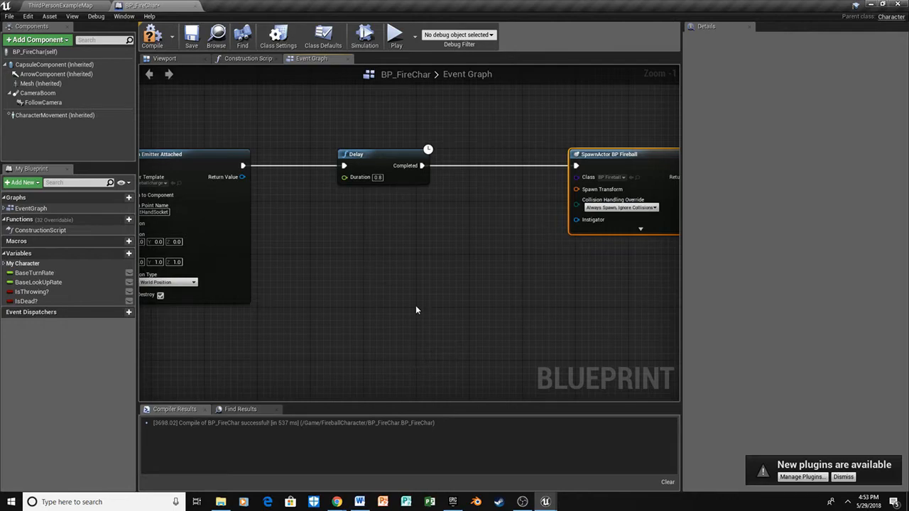
Add a GetActorTransform node below the Delay and split its return value with a Break Transform node
right_click(235, 341)
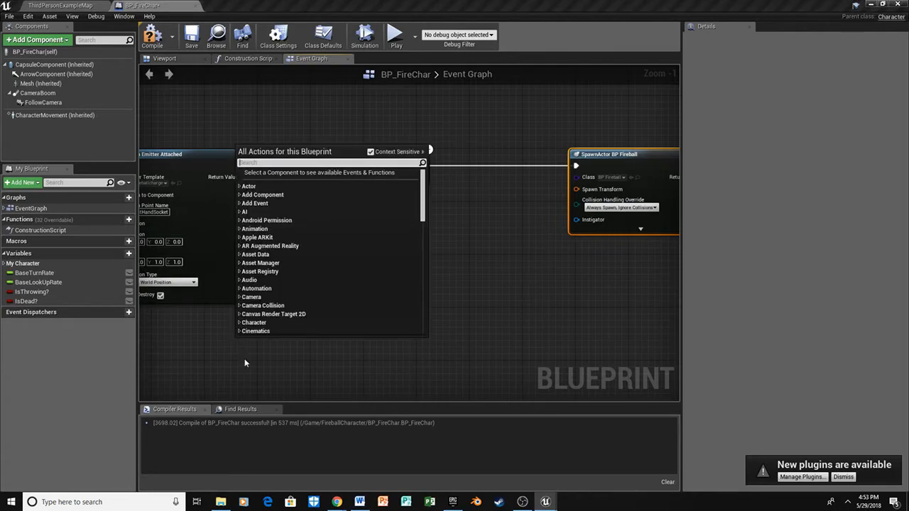
type("get actor transform")
key("Return")
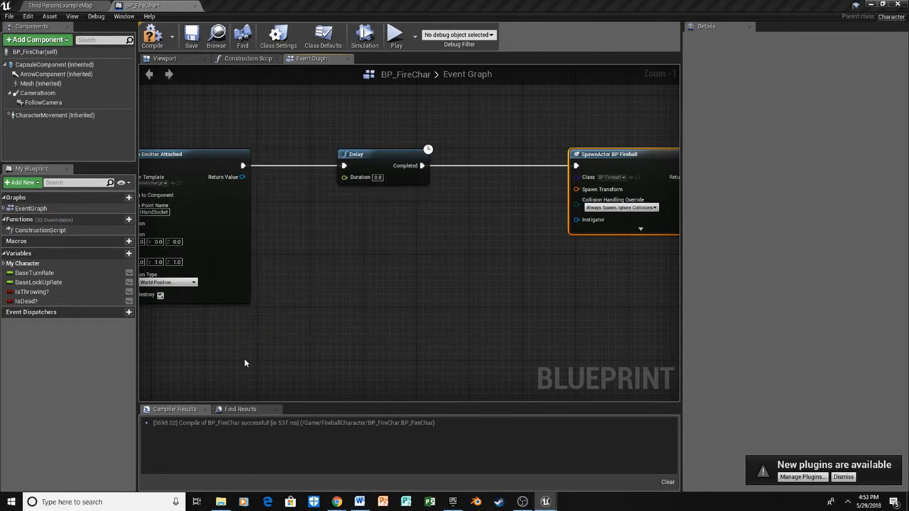
left_click_drag(323, 363, 312, 289)
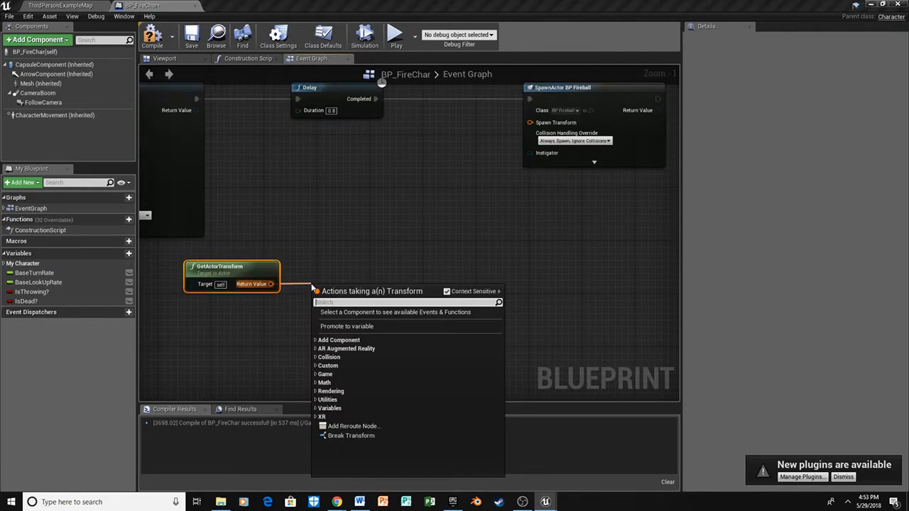
left_click(353, 435)
Add a vector + vector node to Break Transform's Location, with an offset of Y 25 and Z 35
right_click_drag(300, 290, 222, 283)
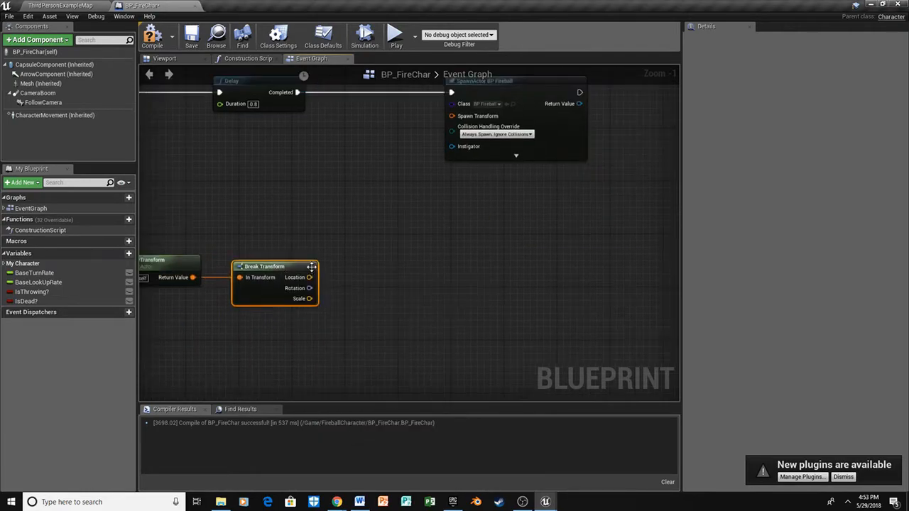
left_click_drag(311, 277, 354, 271)
type("+")
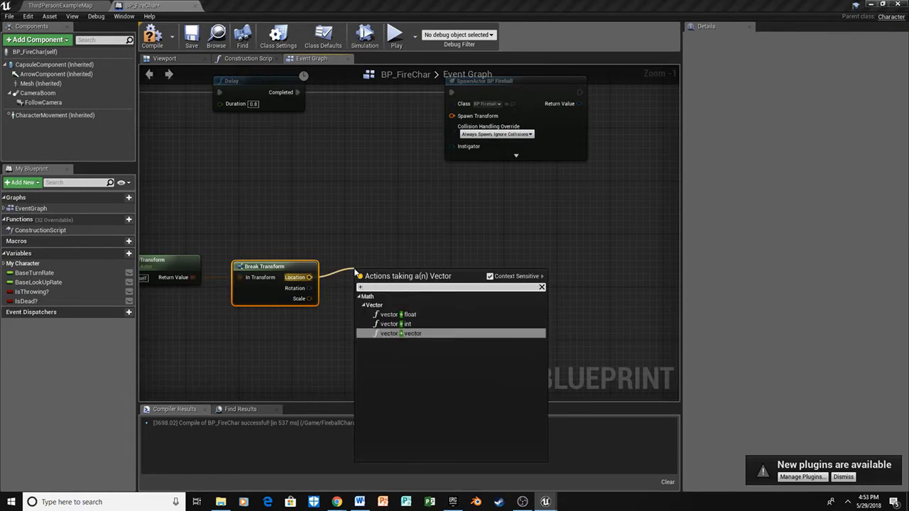
left_click(403, 333)
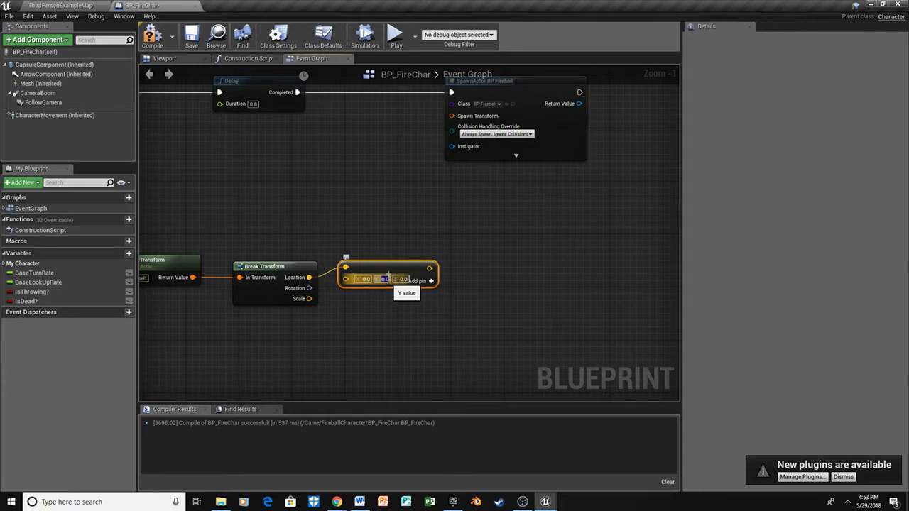
type("25")
key("Return")
left_click(402, 279)
type("35")
key("Return")
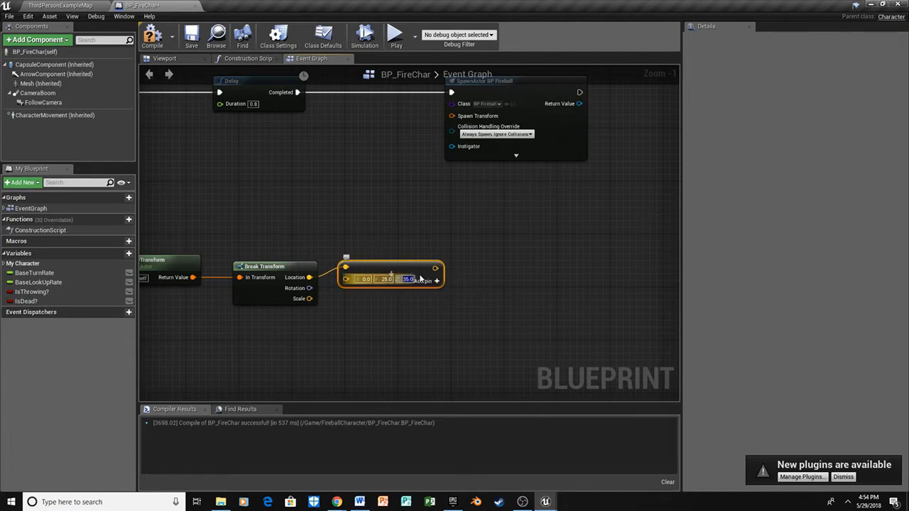
Add a Make Transform node that takes the vector sum as its Location, and line it up with the addition node
left_click_drag(439, 267, 466, 289)
type("make tra")
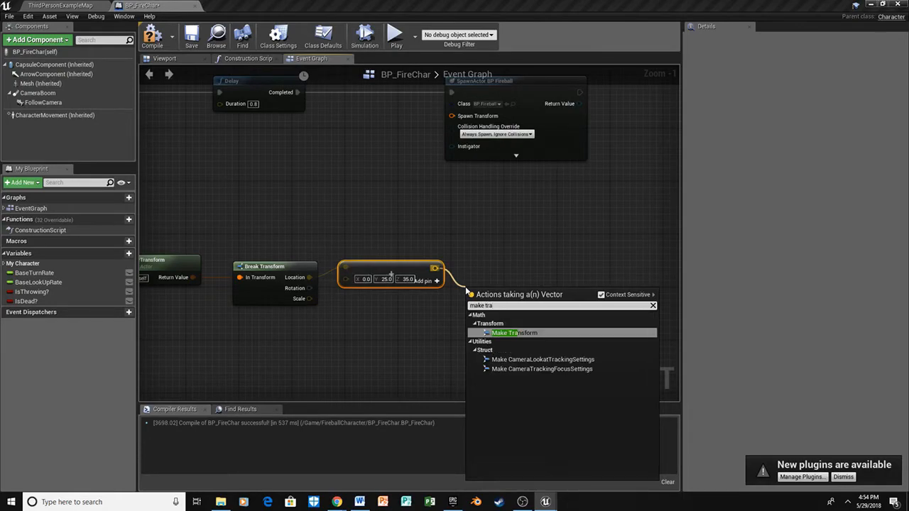
key("Return")
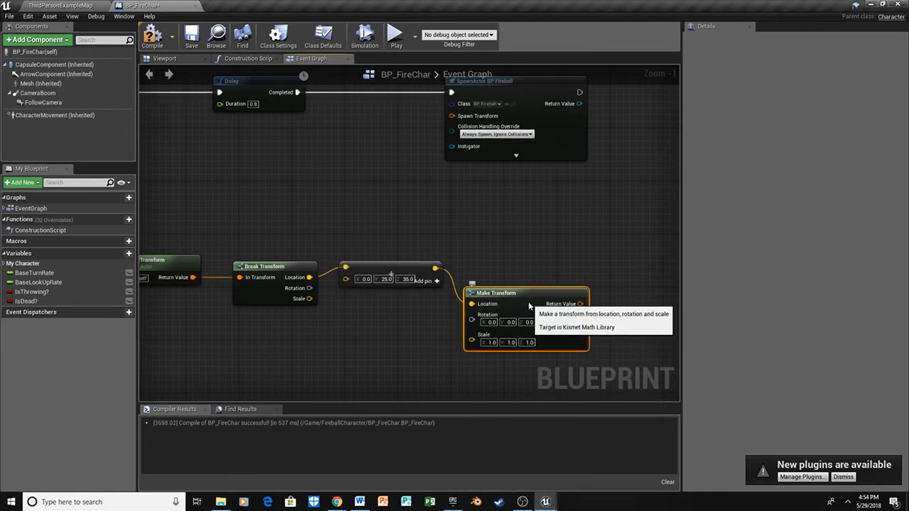
left_click_drag(536, 289, 534, 282)
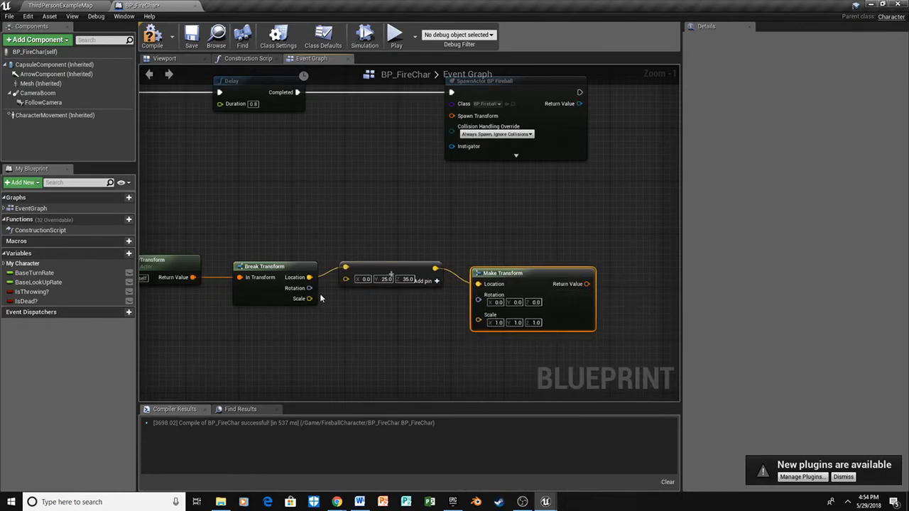
Connect Break Transform's Rotation and Scale to Make Transform, and feed Make Transform's return value into SpawnActor BP Fireball's Spawn Transform
left_click_drag(309, 287, 479, 299)
left_click_drag(301, 298, 479, 312)
right_click_drag(541, 214, 490, 277)
left_click_drag(503, 348, 407, 181)
Add a DestroyComponent node targeting Spawn Emitter Attached's return value and run it after SpawnActor BP Fireball
right_click_drag(547, 299, 700, 312)
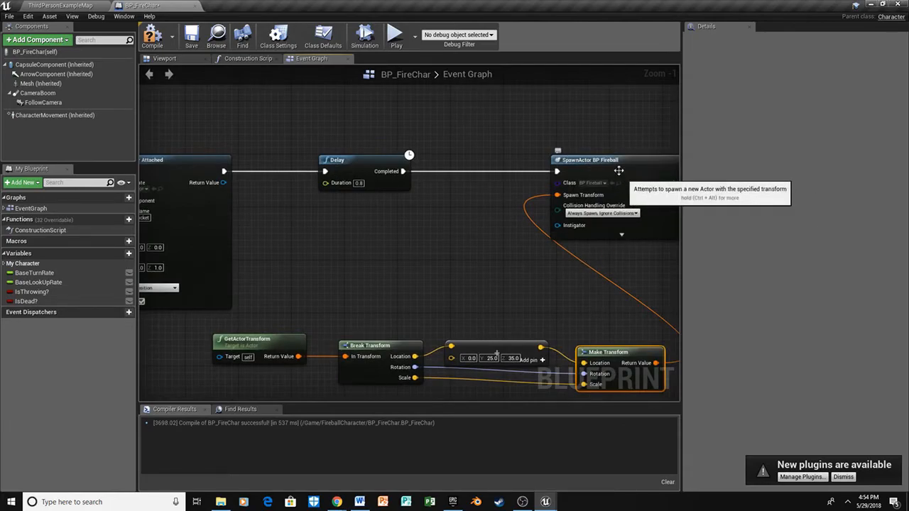
right_click_drag(268, 231, 291, 197)
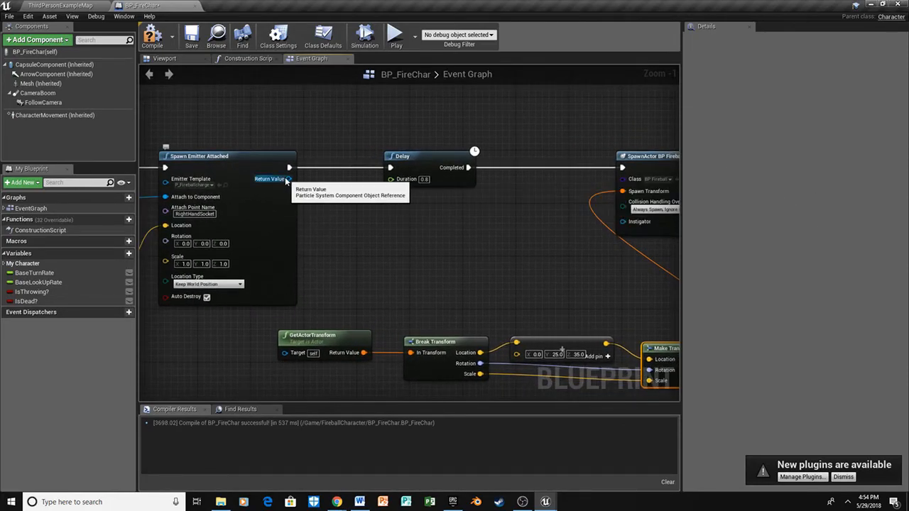
left_click_drag(288, 182, 427, 187)
type("destr")
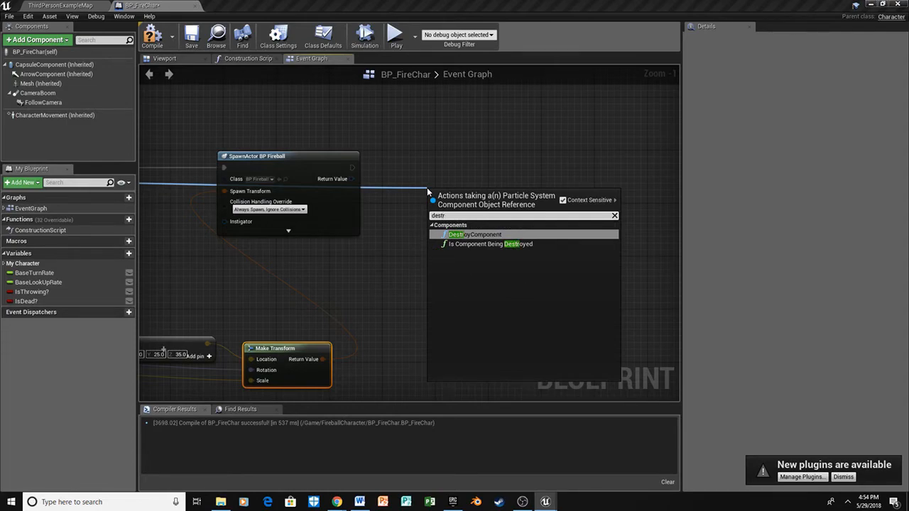
key("Return")
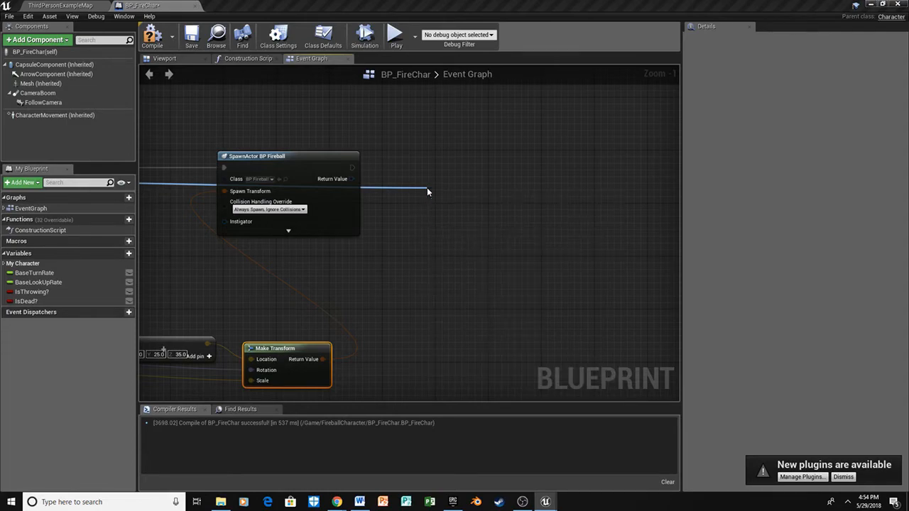
left_click_drag(352, 168, 443, 162)
Add a Delay node after DestroyComponent with a duration of 1
right_click_drag(400, 263, 159, 278)
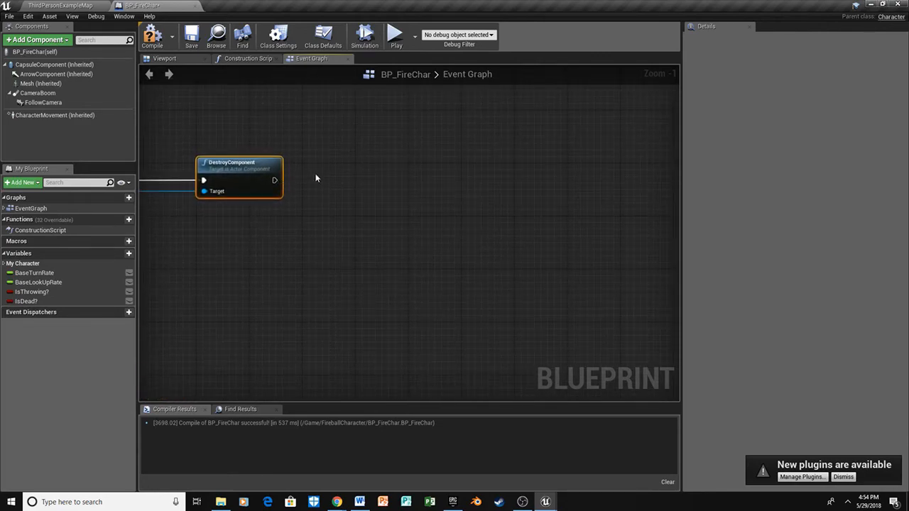
left_click(315, 178)
left_click_drag(274, 180, 343, 180)
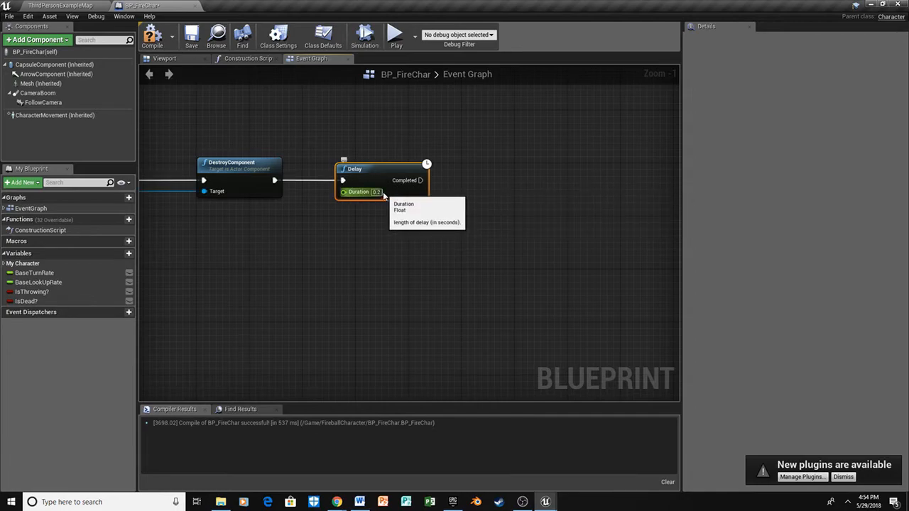
left_click(378, 192)
type("1")
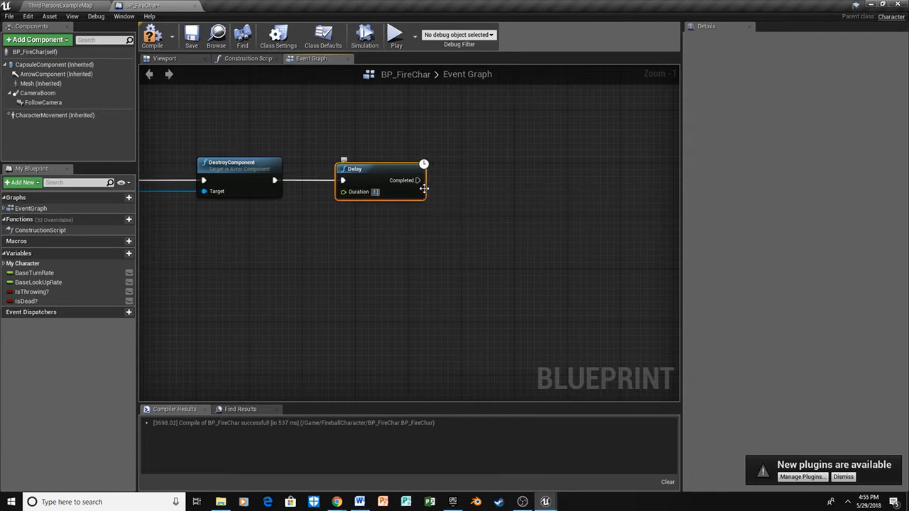
Set the Delay's duration to 1.3 and run a Set IsThrowing? node with its value unchecked after Completed
type(".3")
left_click(365, 218)
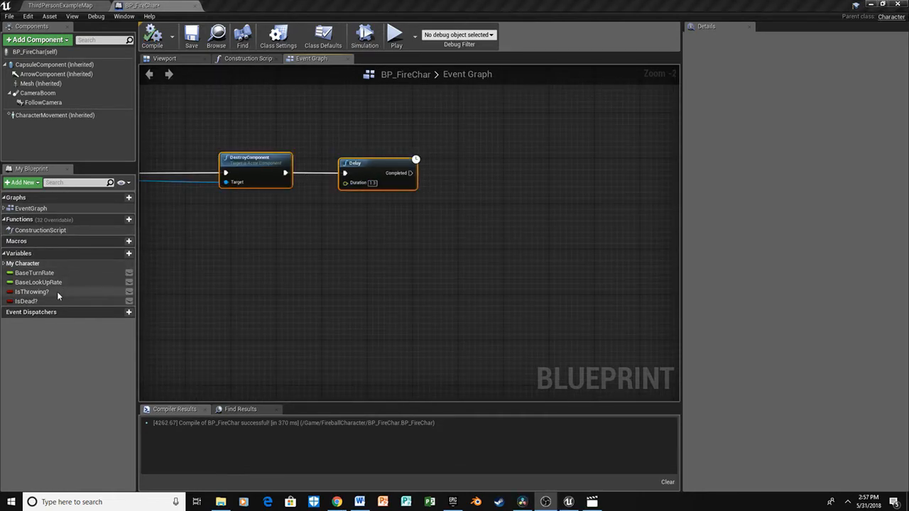
left_click_drag(58, 295, 498, 178, "alt")
left_click_drag(410, 172, 475, 173)
right_click_drag(566, 201, 482, 229)
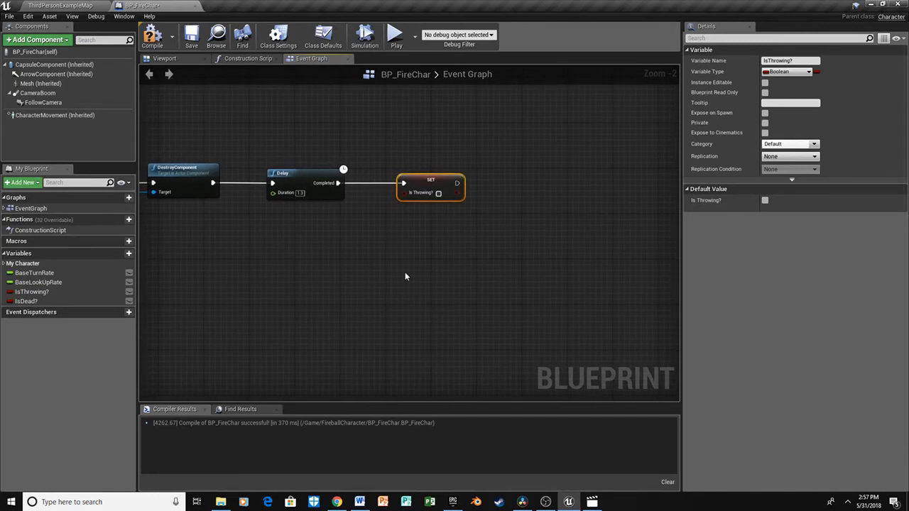
Copy the existing Character Movement reference and paste it below the Set IsThrowing? node at the end of the chain
right_click_drag(300, 290, 548, 239)
right_click_drag(269, 271, 597, 273)
left_click(364, 203)
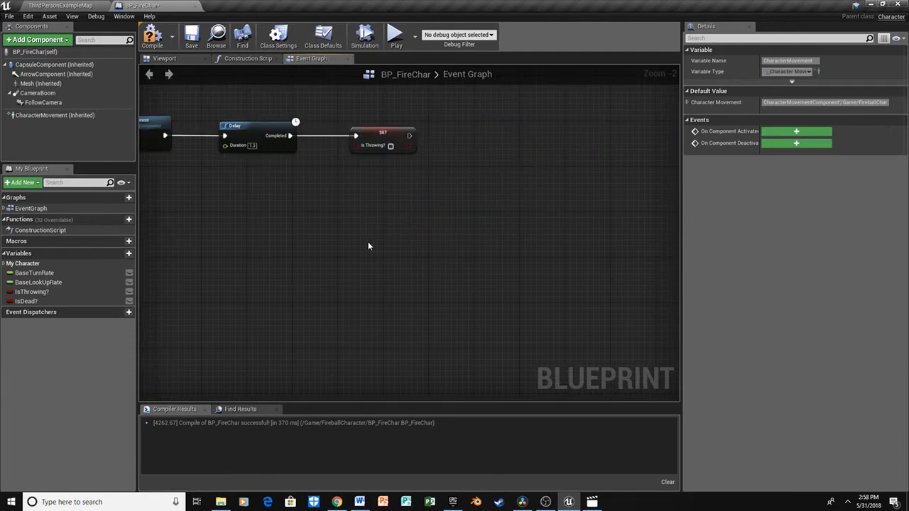
key("ctrl+v")
left_click_drag(391, 247, 369, 218)
Add a Set Movement Mode node targeting the pasted Character Movement reference and place it beside the Set IsThrowing? node
left_click_drag(394, 218, 483, 173)
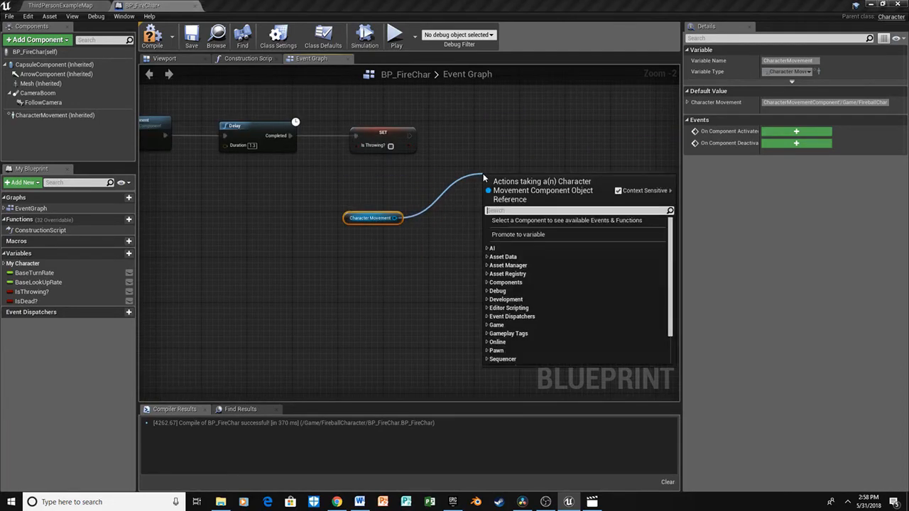
type("set movement mode")
key("Return")
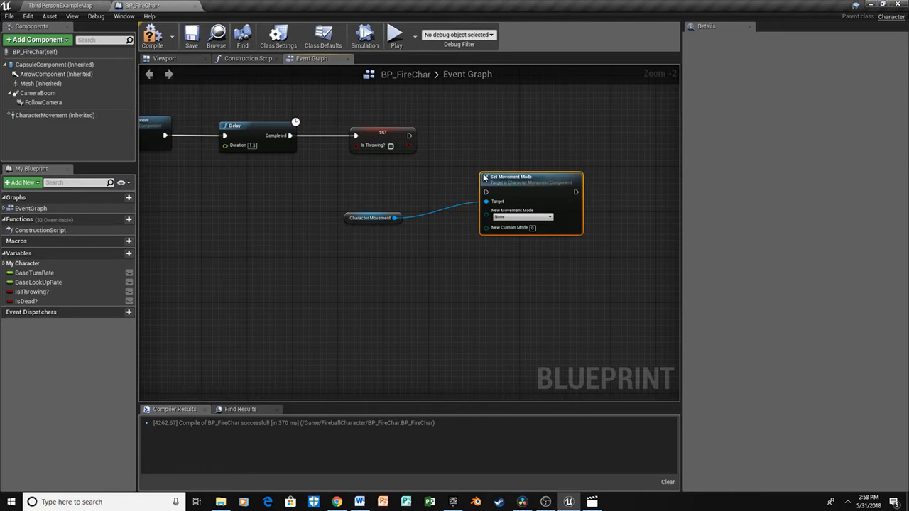
left_click_drag(560, 217, 560, 155)
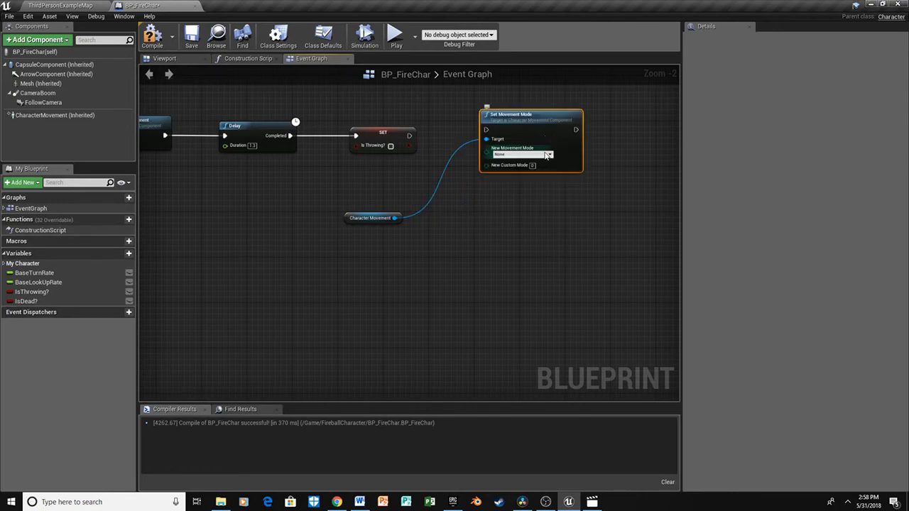
Set New Movement Mode to Walking, run Set Movement Mode after Set IsThrowing?, and compile the blueprint
left_click(547, 155)
left_click(518, 167)
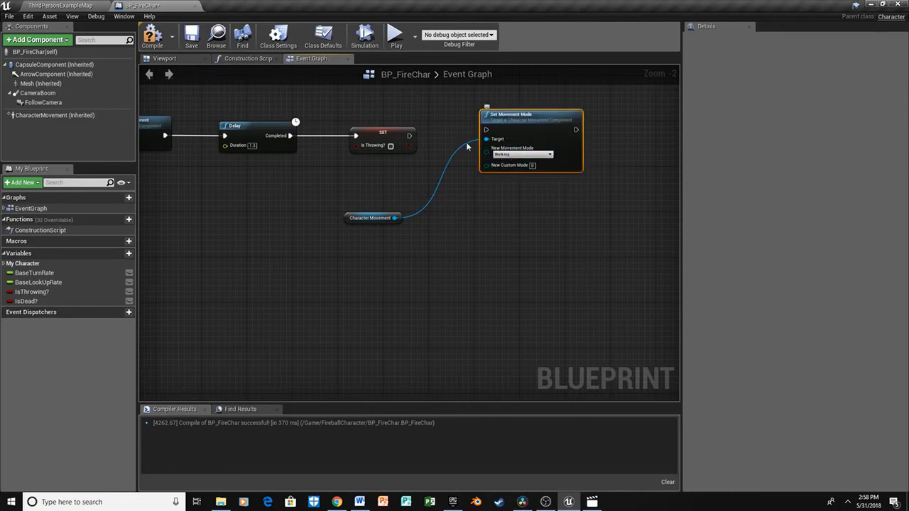
left_click_drag(409, 135, 532, 133)
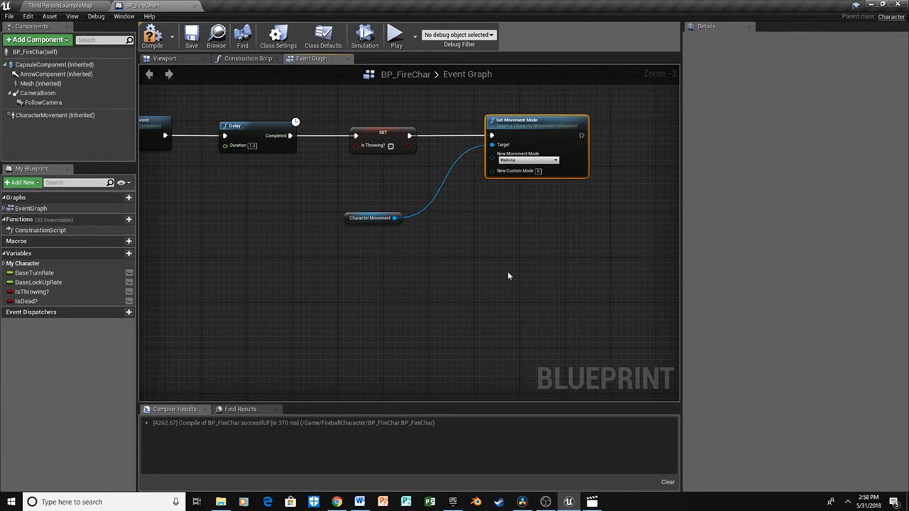
left_click(152, 33)
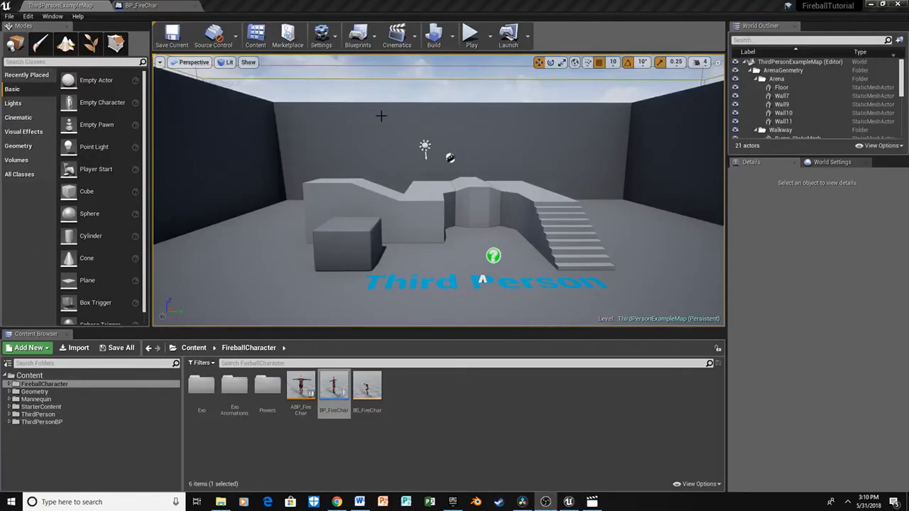
Play the level in the editor and run the fire character around the arena in several directions
left_click(465, 37)
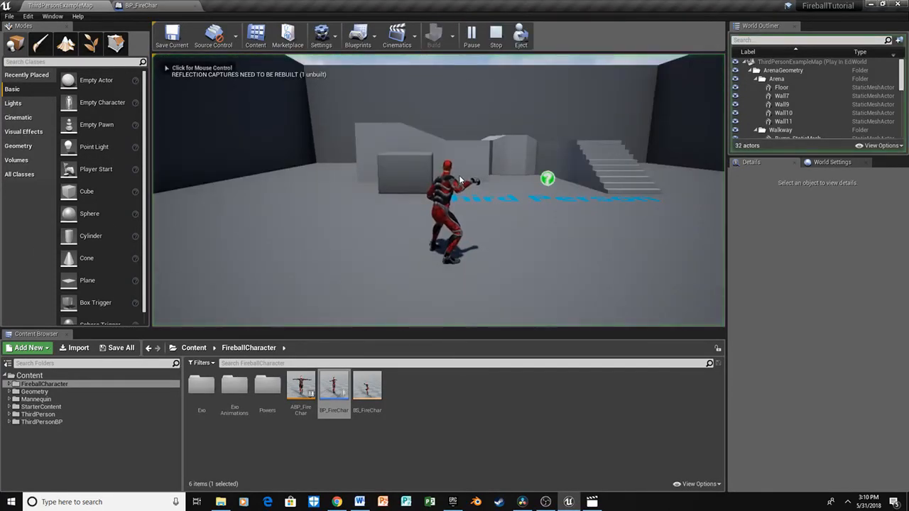
left_click(454, 187)
key("a")
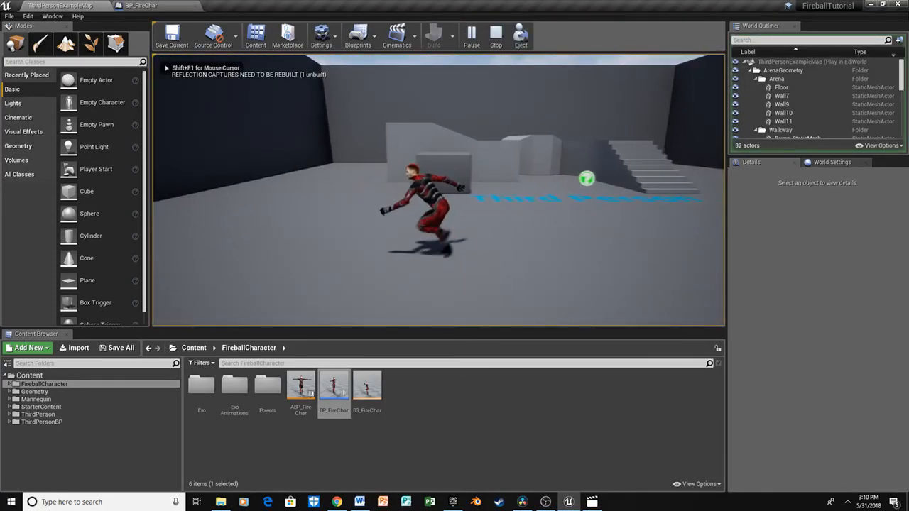
key("w")
key("d")
key("w")
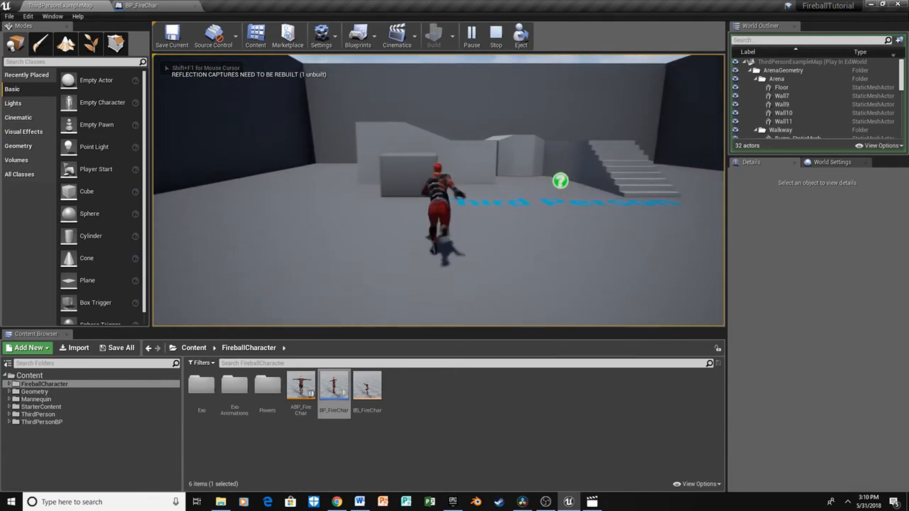
key("s")
key("w")
Test the Fire input repeatedly, turning and running the character in different directions between throws
key("f")
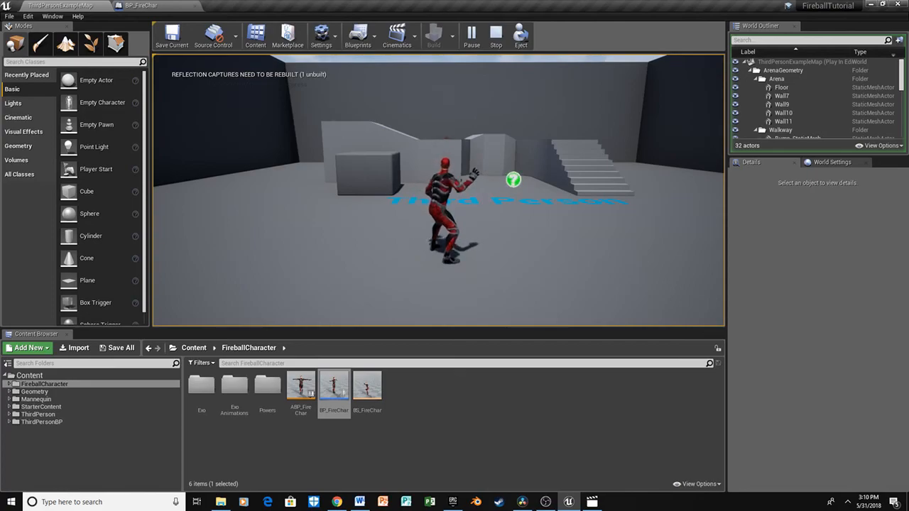
key("a")
key("f")
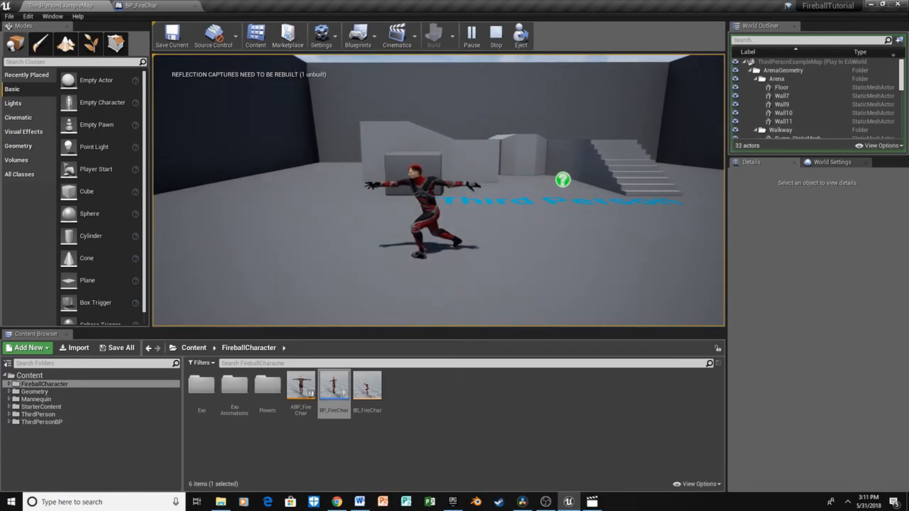
key("d")
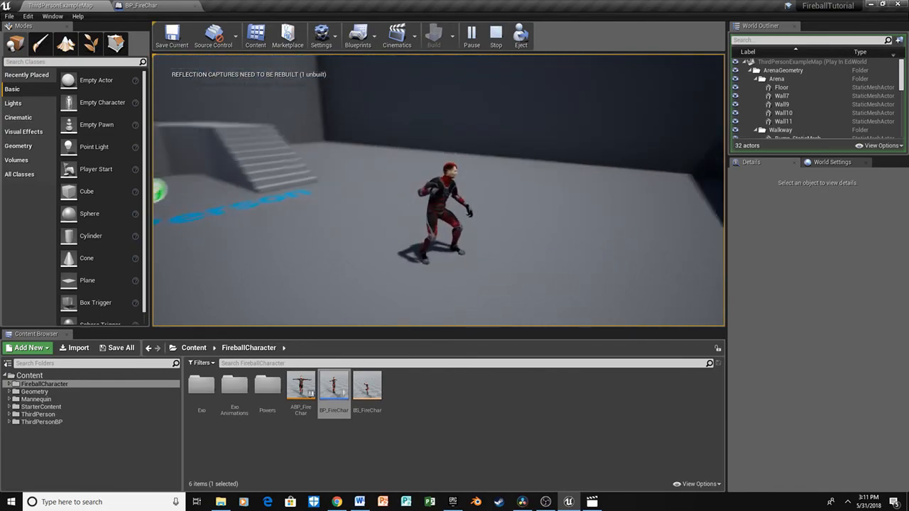
key("f")
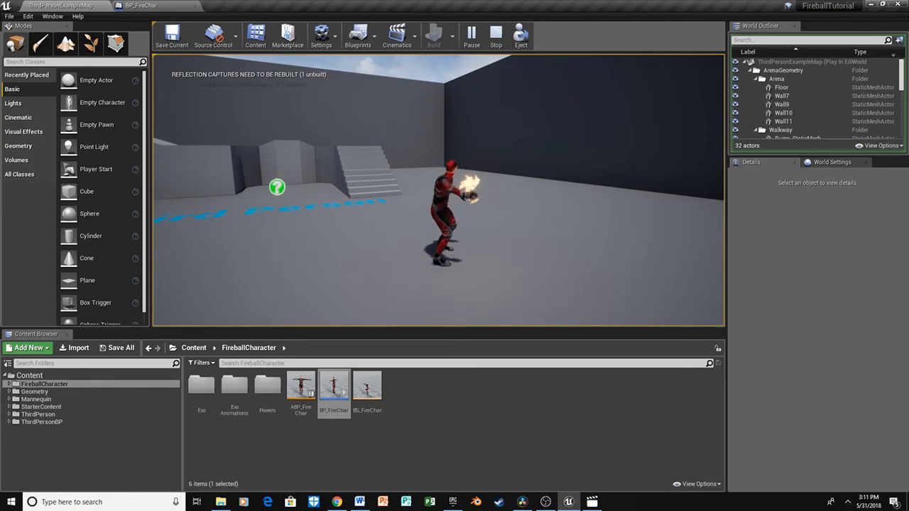
key("a")
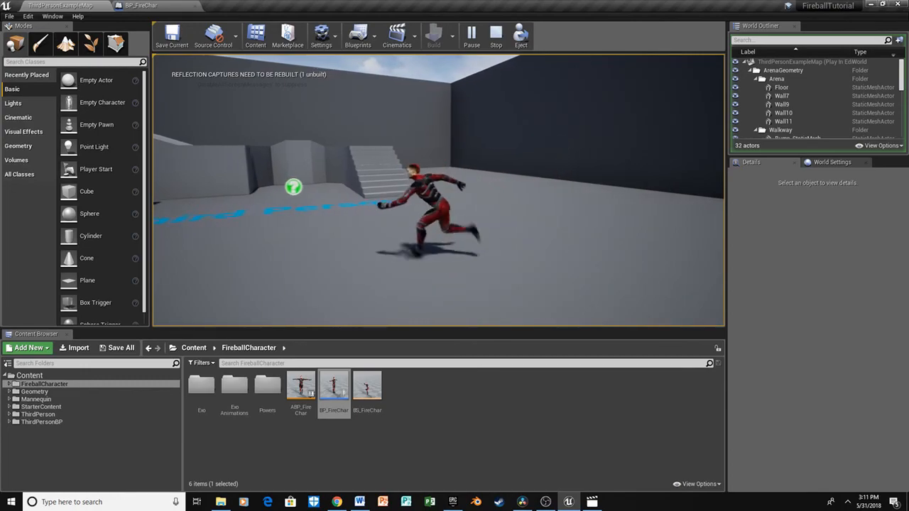
key("f")
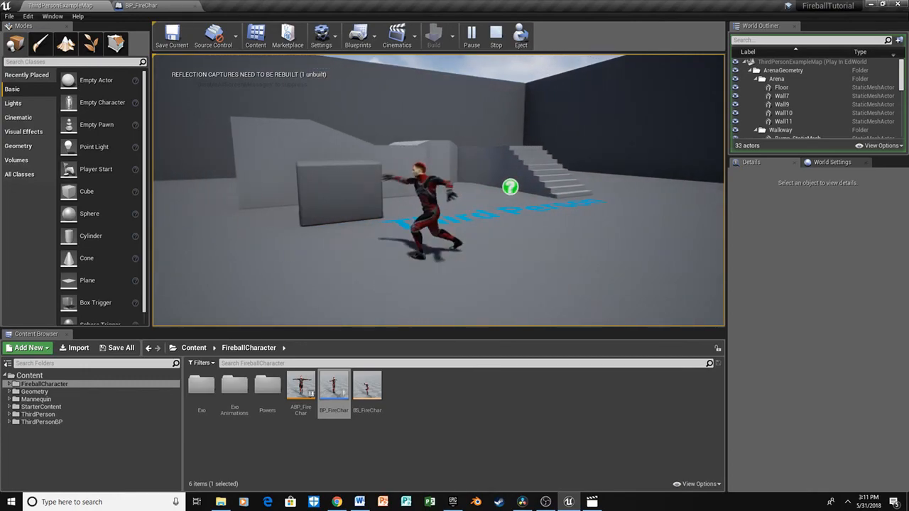
Run the character around the arena after the last throw to check that walking is restored
key("a")
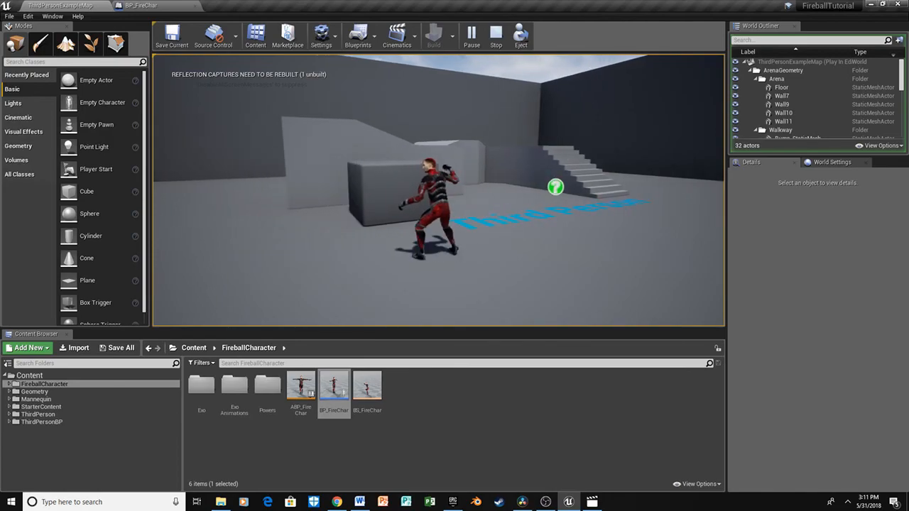
key("s")
key("d")
key("w")
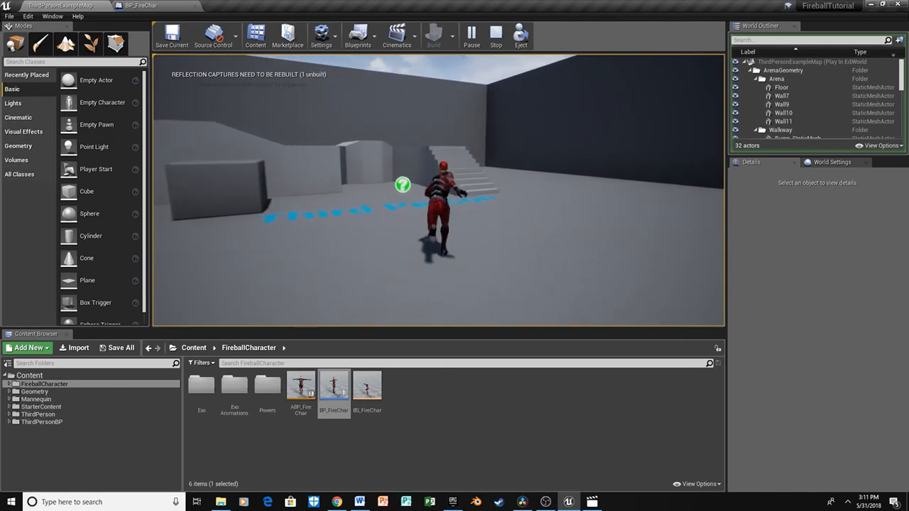
key("a")
key("s")
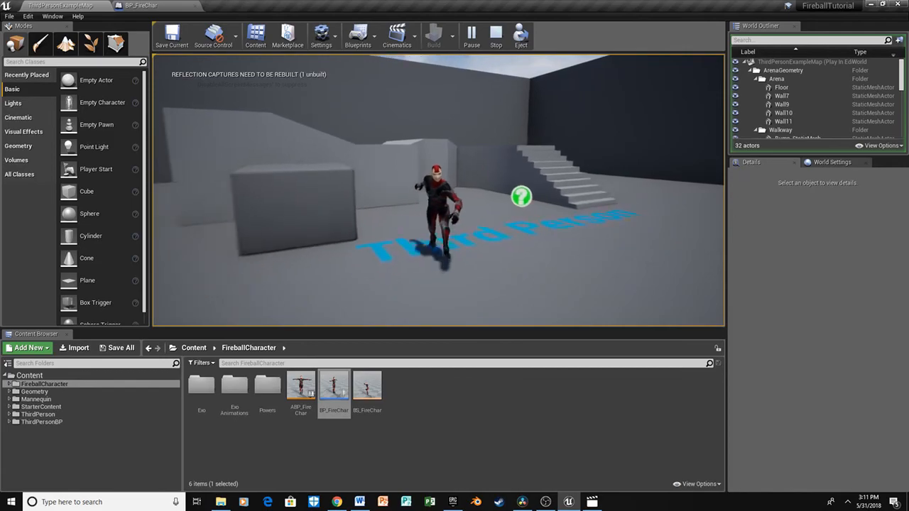